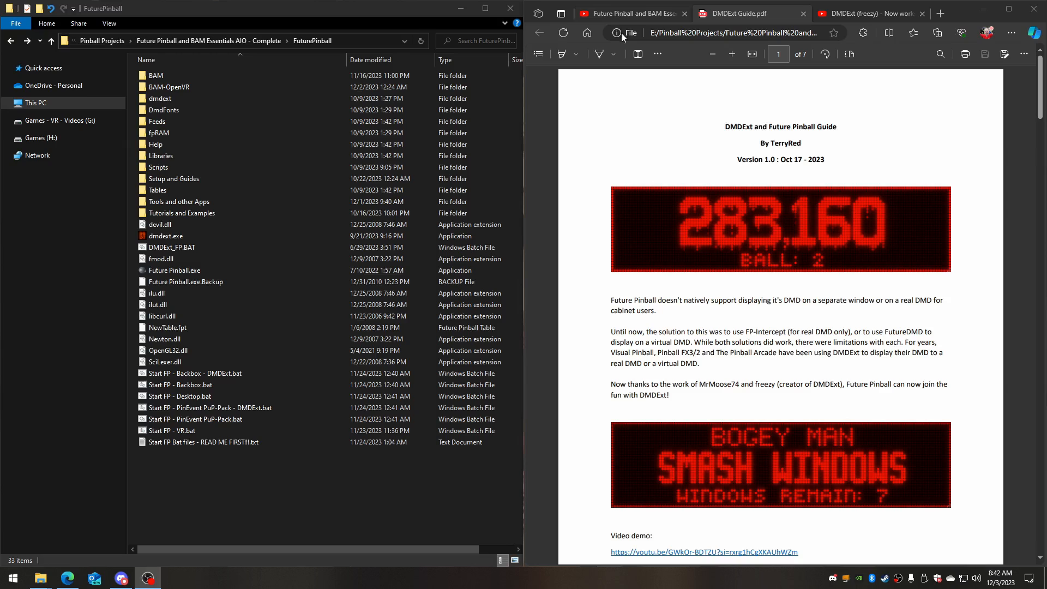
View the Future Pinball and BAM Essentials AIO Part 1 video page and play the DMDExt Tutankham glow effect video.
click(616, 12)
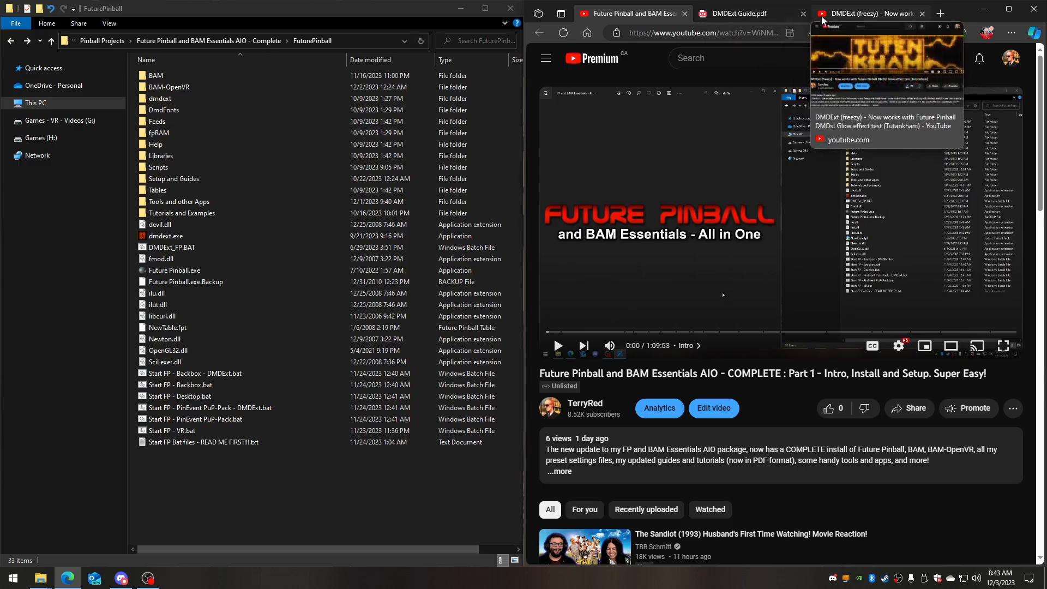
click(747, 13)
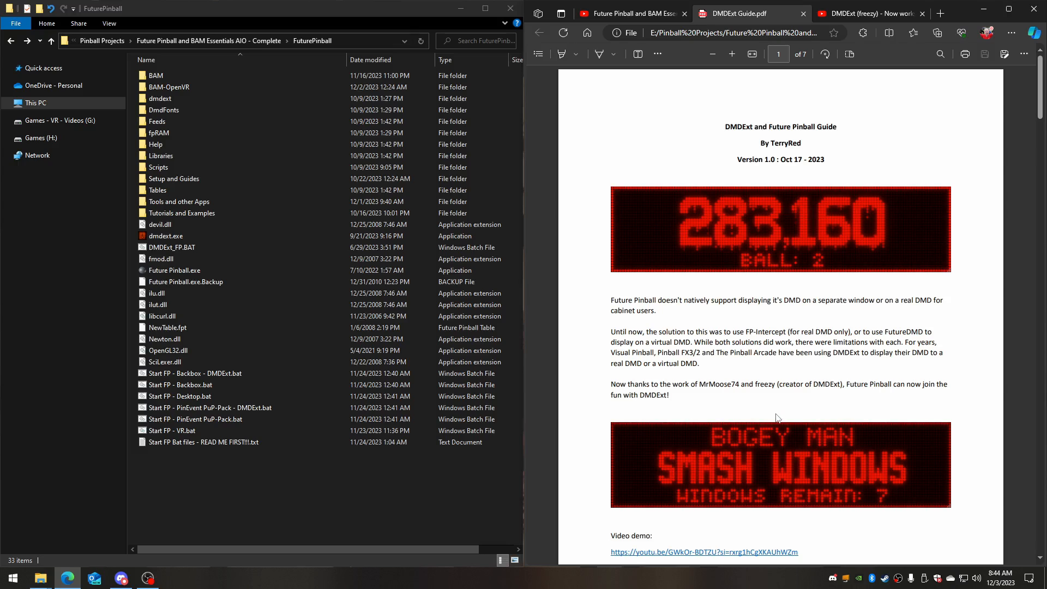
click(862, 12)
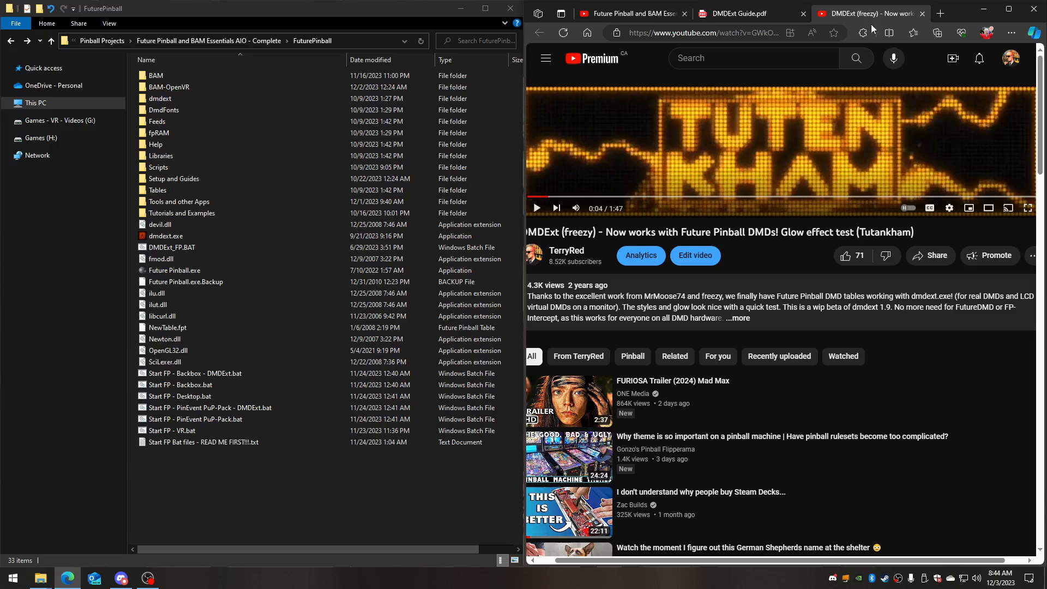
click(793, 125)
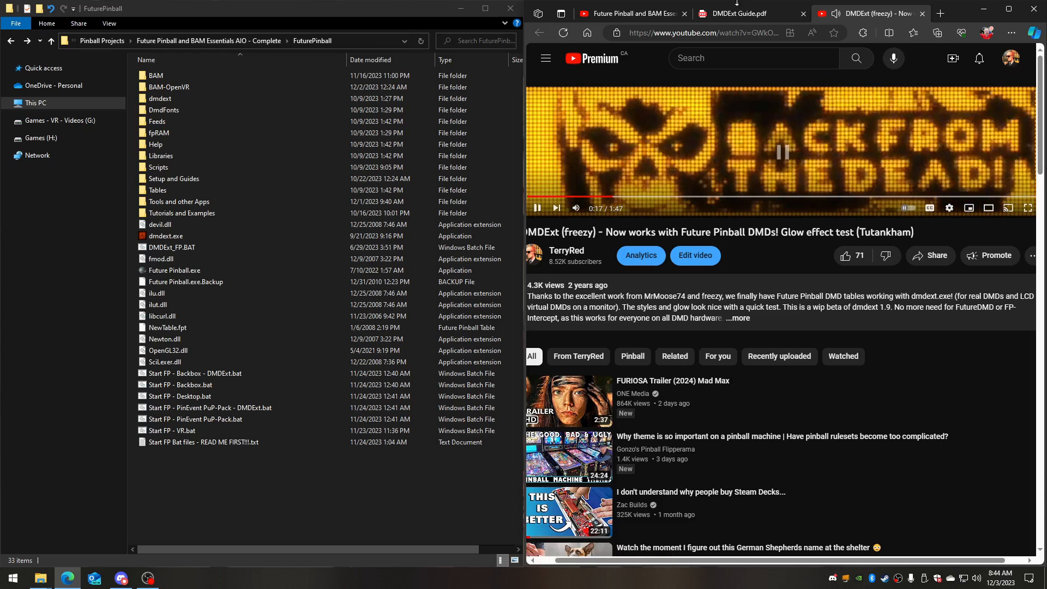
Read the DMDExt guide from its introduction through the features, limitations, required files and launch instructions.
click(754, 16)
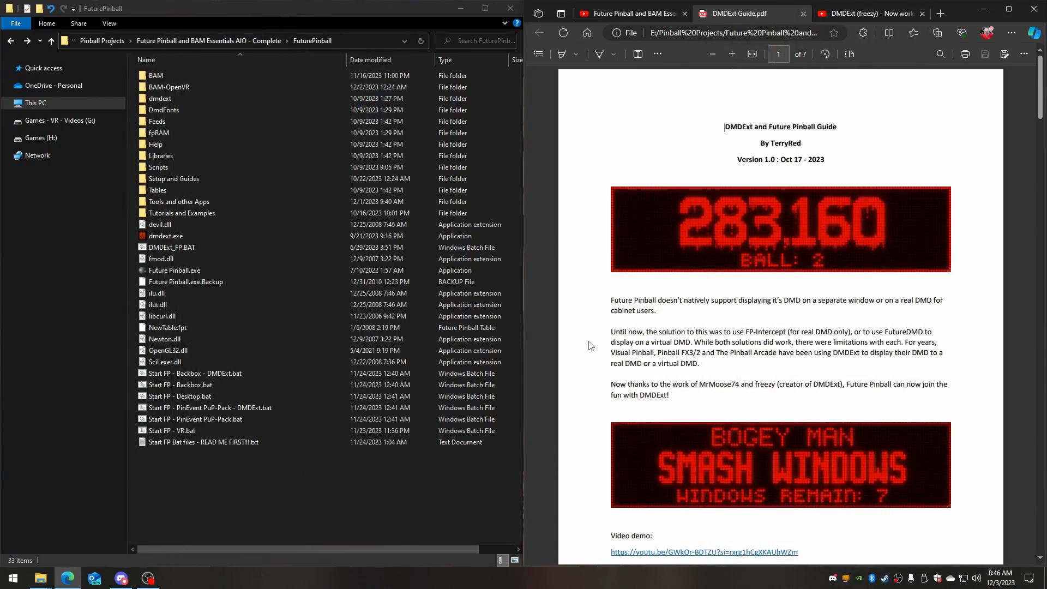
scroll(589, 345, down, 5)
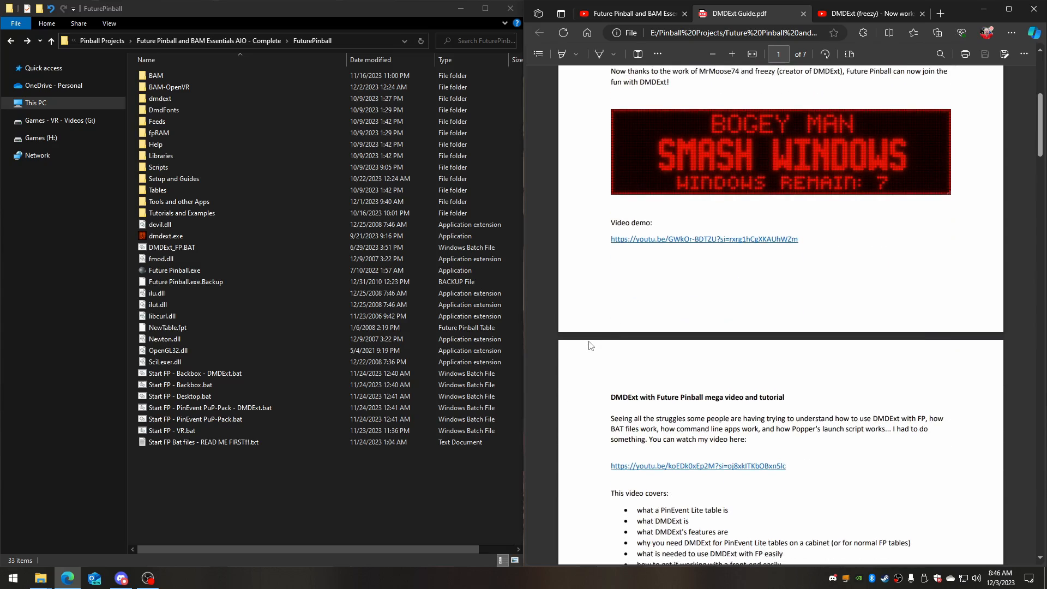
scroll(589, 345, down, 4)
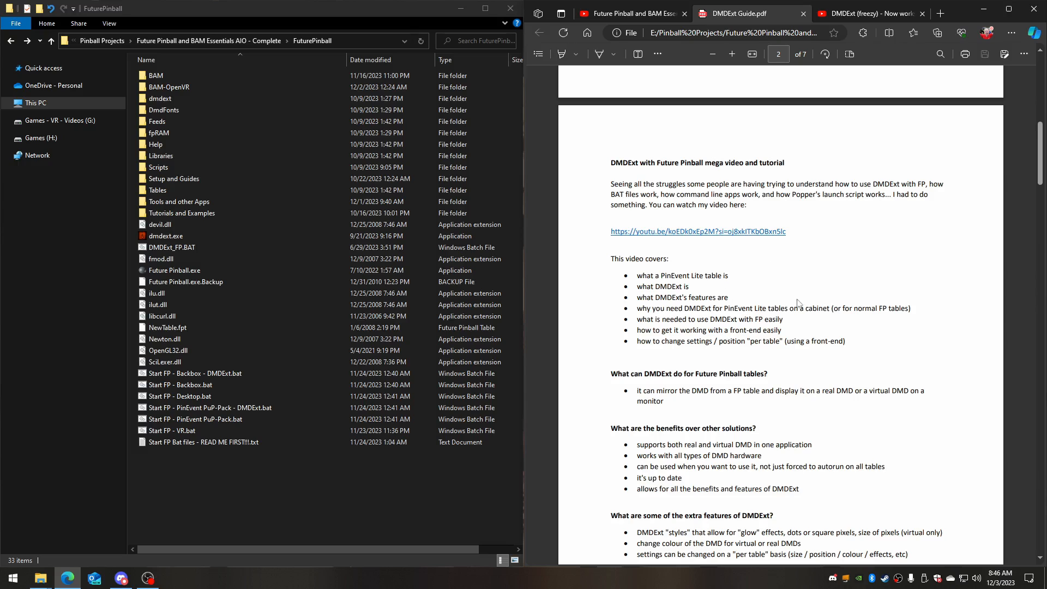
scroll(822, 305, down, 3)
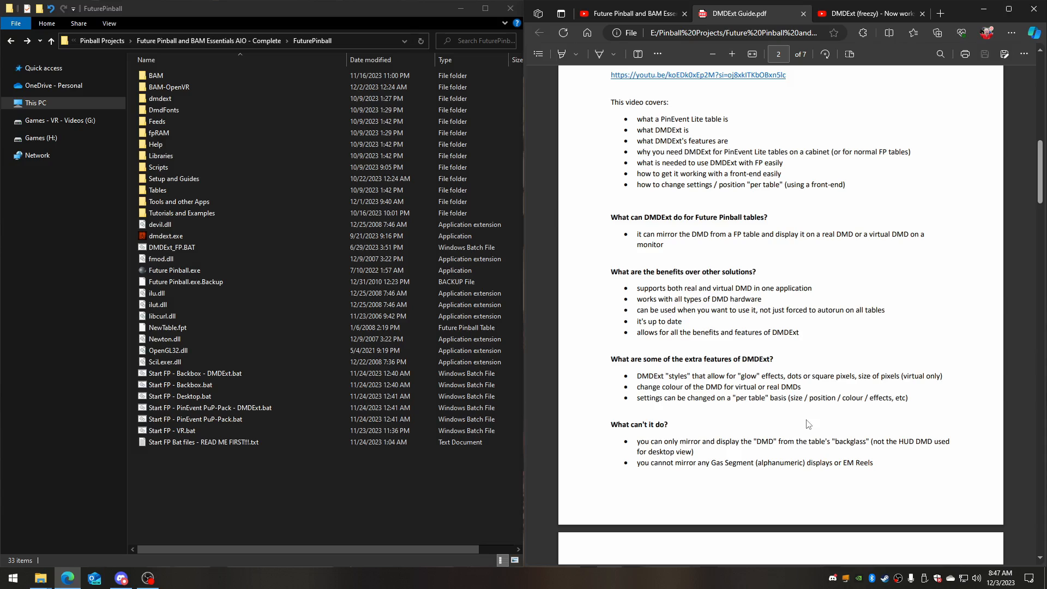
scroll(808, 424, down, 8)
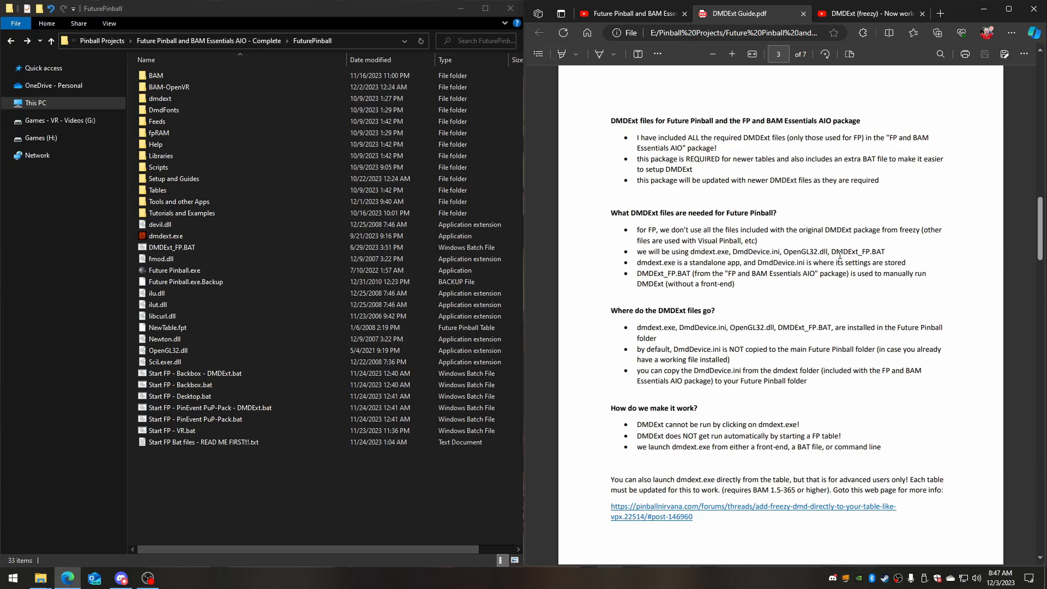
scroll(840, 254, down, 10)
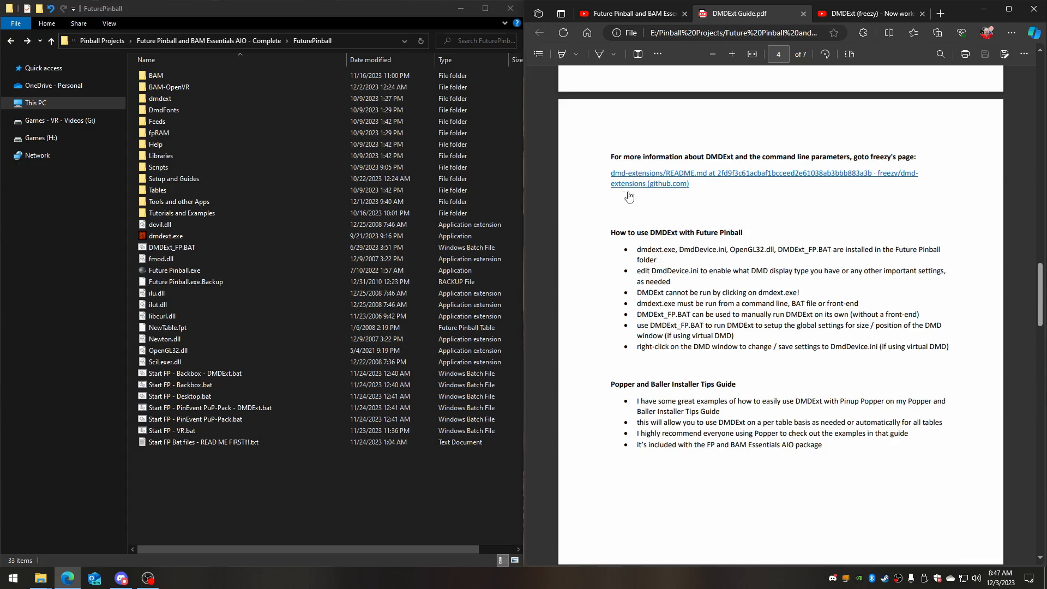
Open freezy's dmd-extensions README from the guide's link and review it up to the top of the page.
click(648, 183)
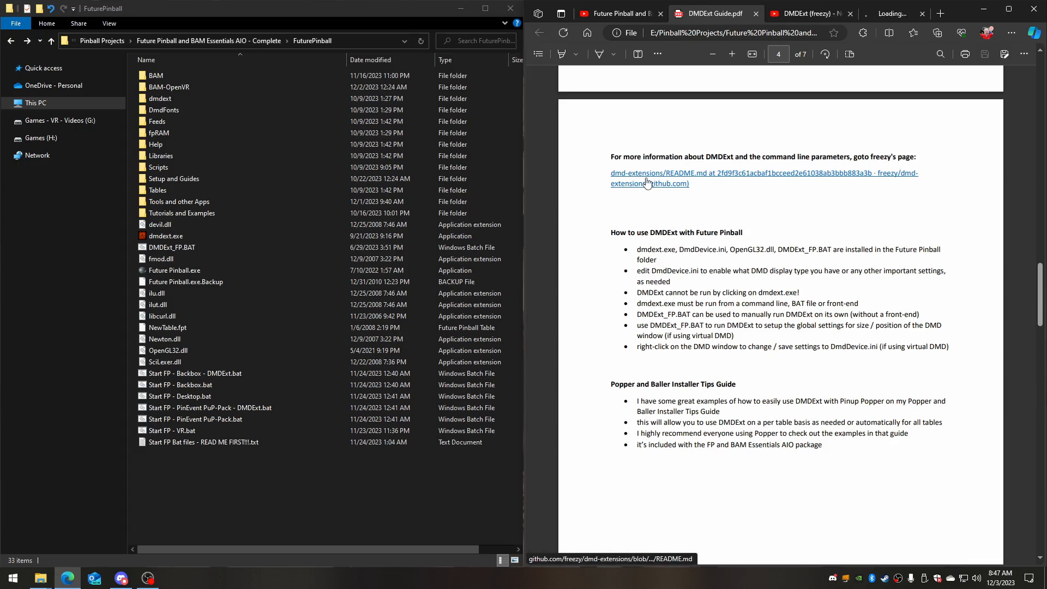
click(879, 12)
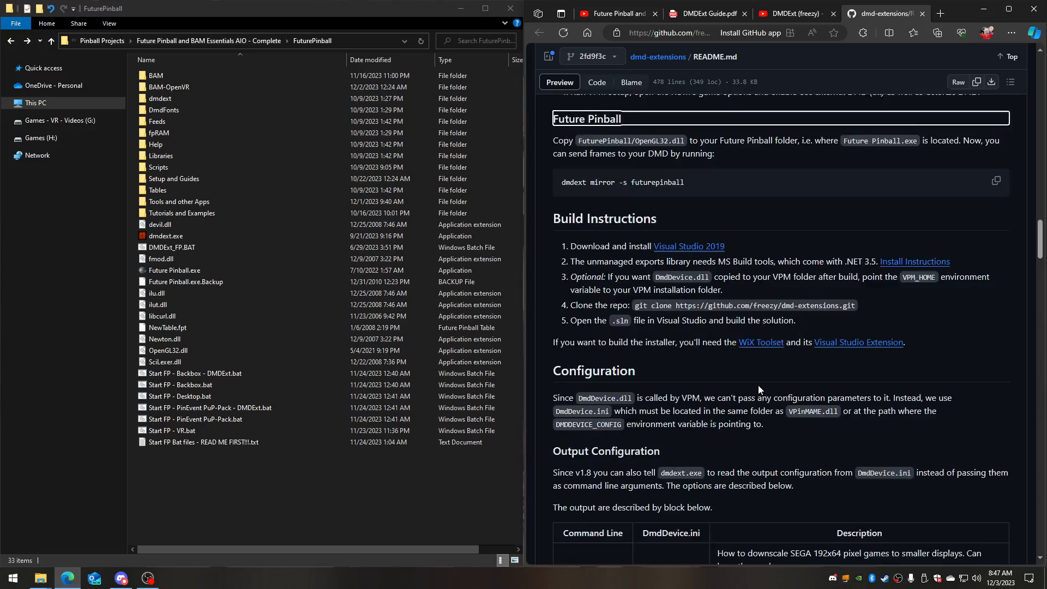
scroll(759, 385, up, 20)
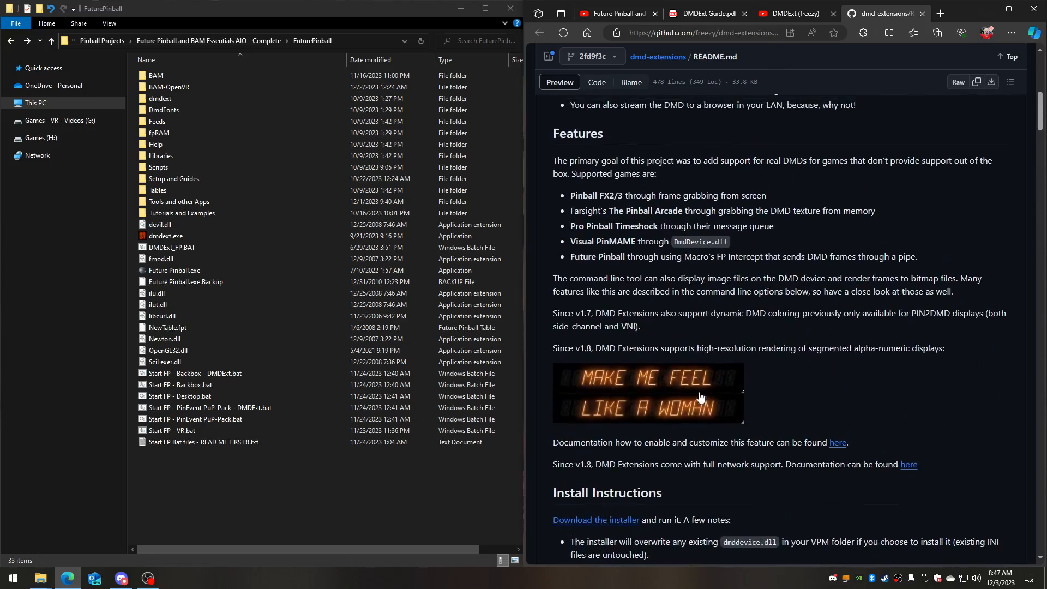
scroll(721, 332, up, 10)
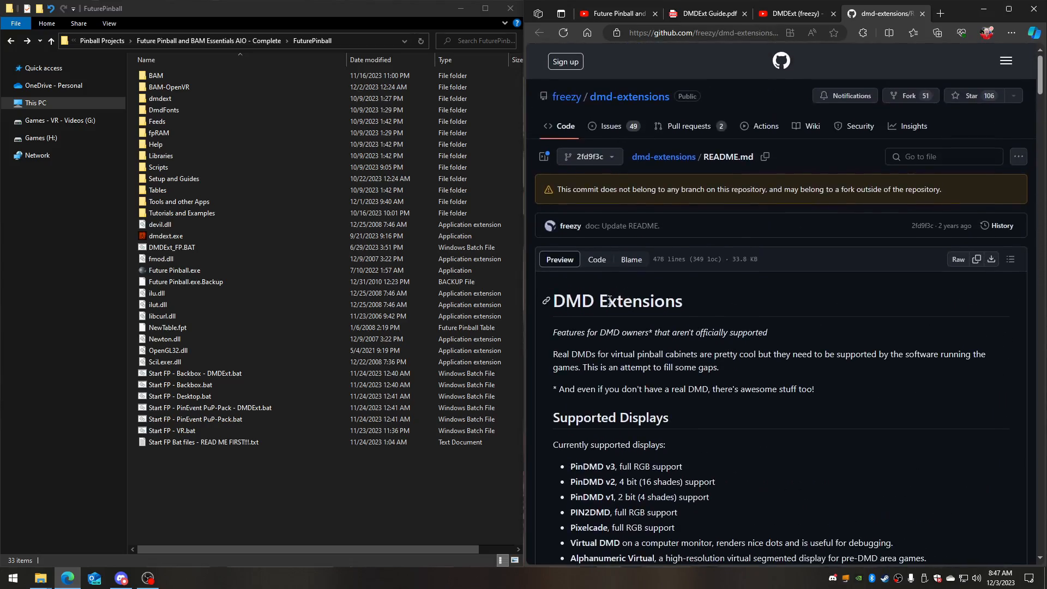
Return to the DMDExt guide and read the Future Pinball usage notes, the Popper tips and the Pinup Popper examples.
click(700, 12)
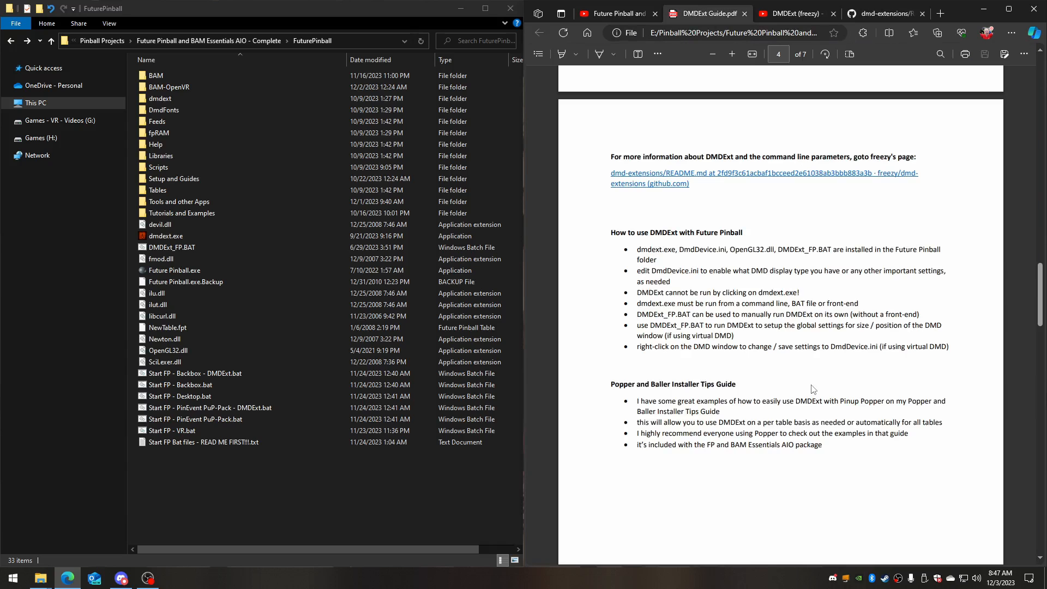
scroll(627, 435, down, 3)
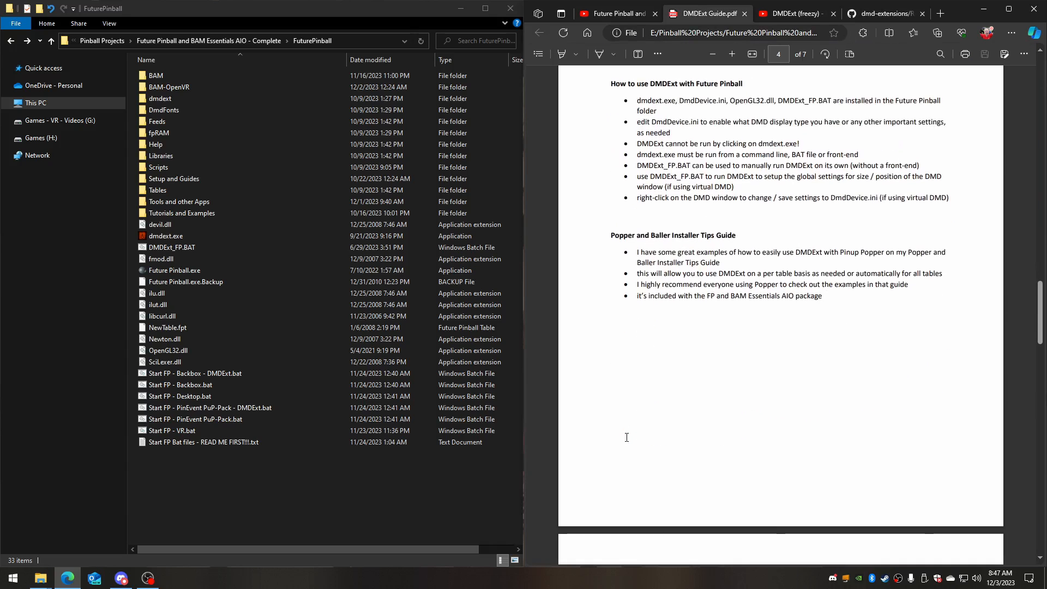
scroll(626, 435, up, 3)
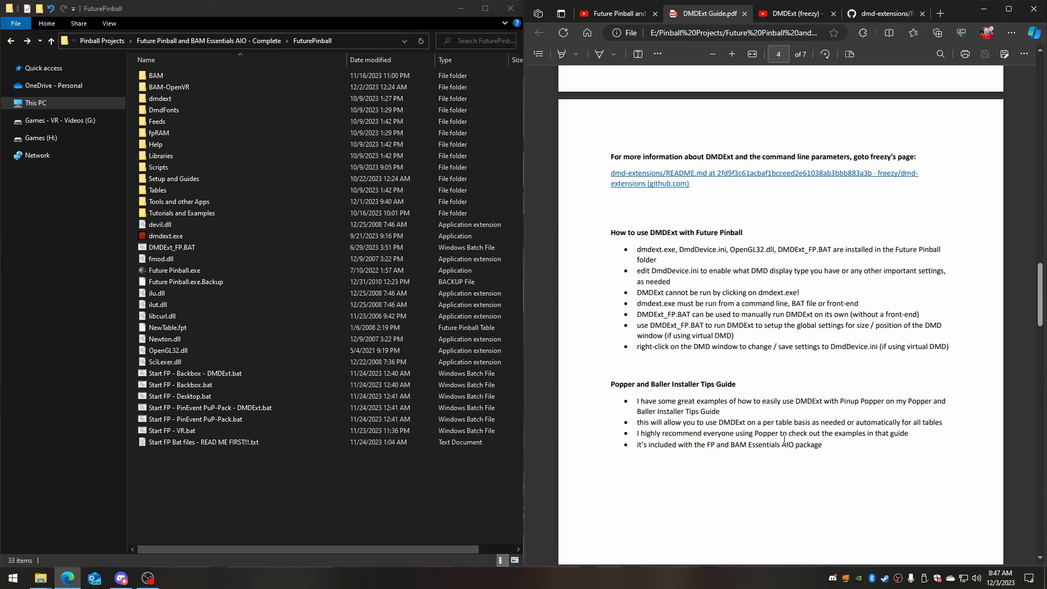
scroll(784, 439, down, 10)
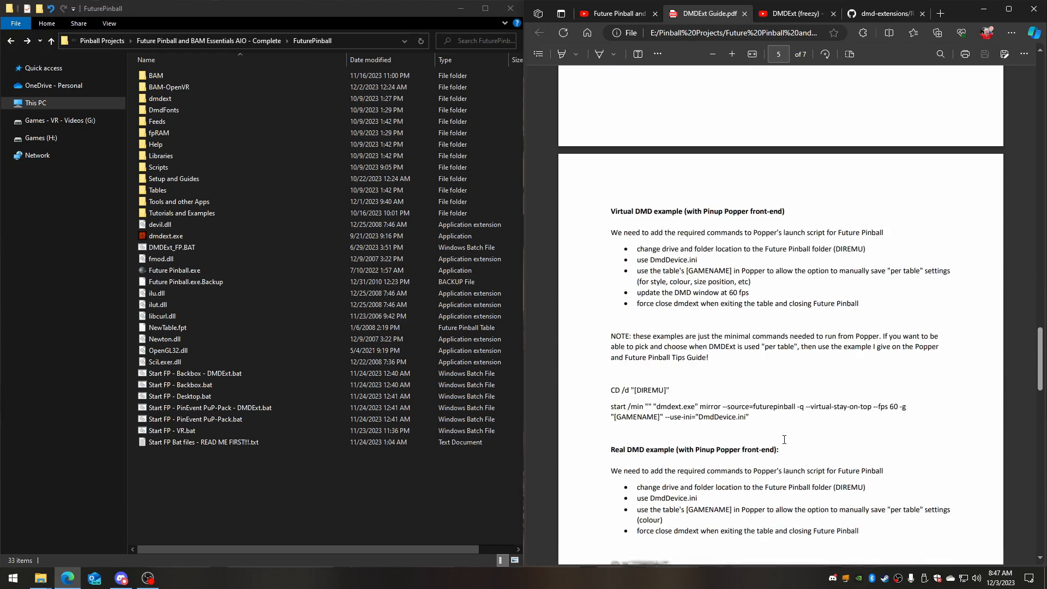
scroll(681, 284, down, 2)
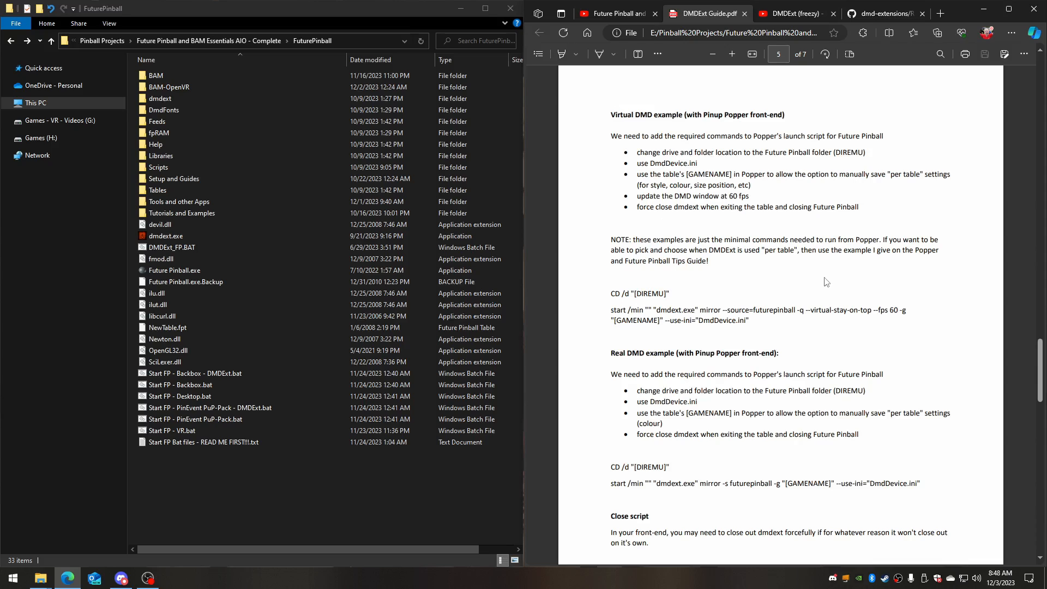
scroll(793, 303, down, 3)
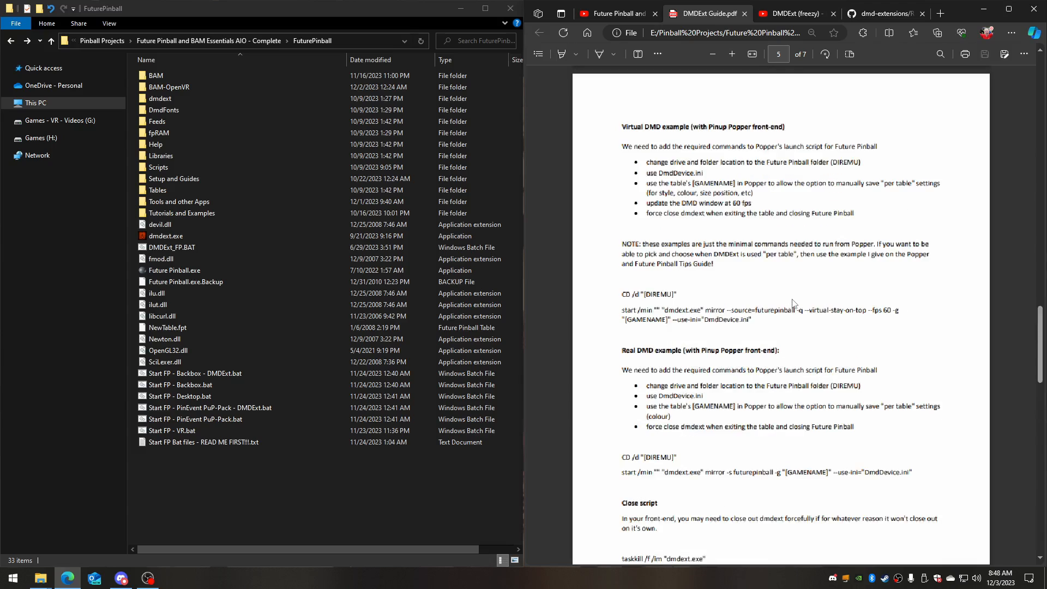
Enlarge the guide's virtual DMD example and highlight its dmdext.exe launch command for Pinup Popper.
scroll(790, 304, up, 4)
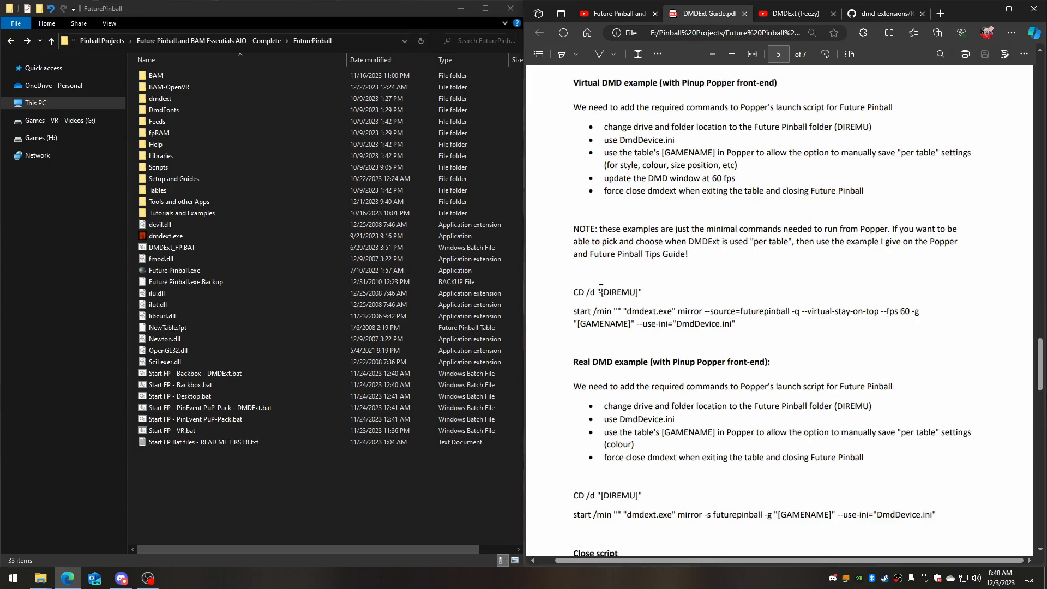
drag(736, 324, 550, 312)
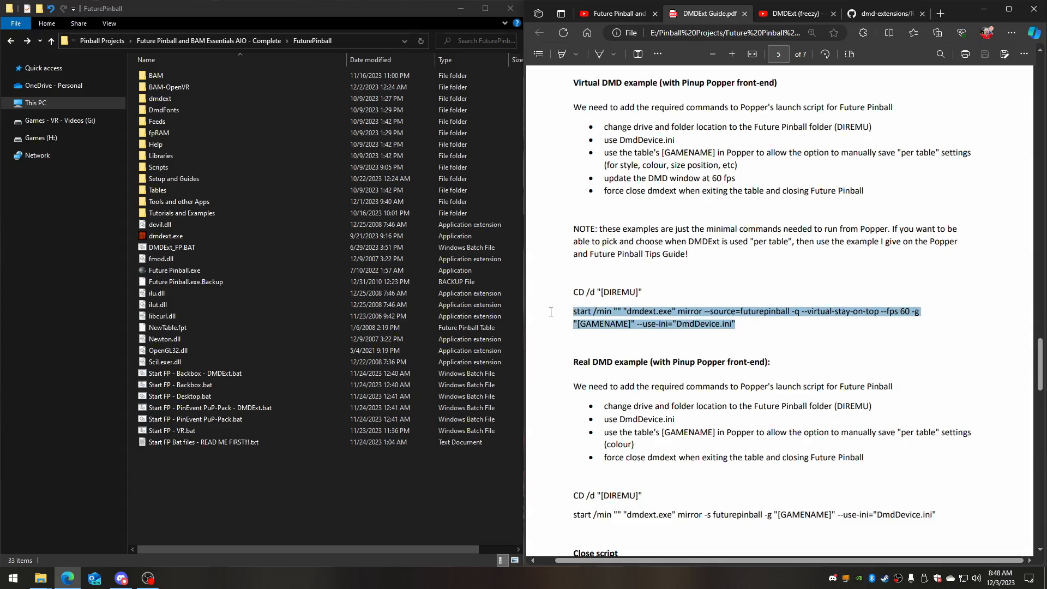
click(774, 279)
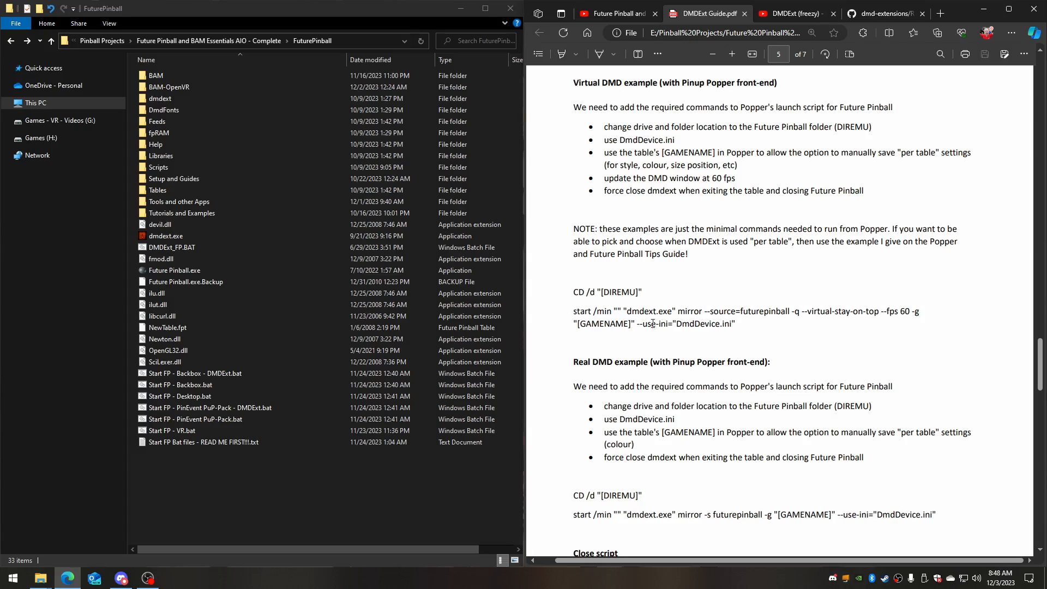
drag(764, 311, 569, 311)
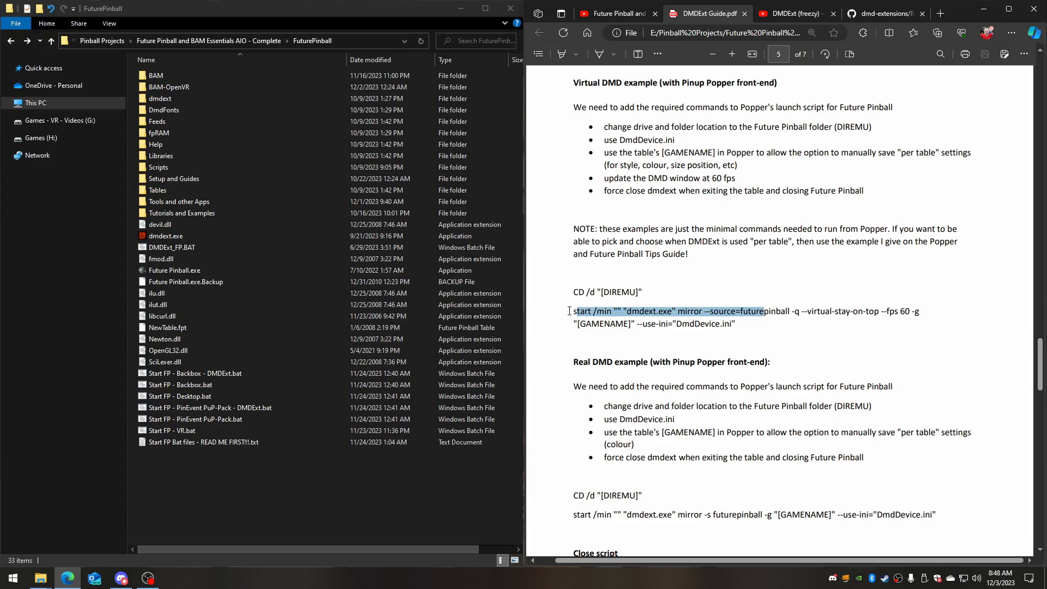
click(620, 315)
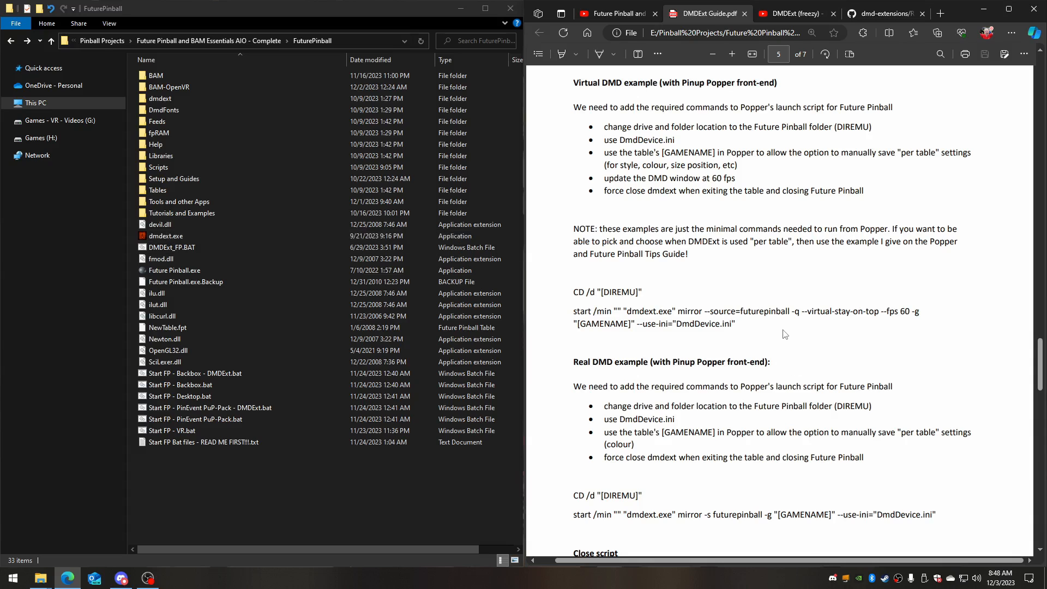
Read the guide's real DMD example, close script, DmdDevice.ini and DMDExt styles sections.
scroll(785, 334, down, 3)
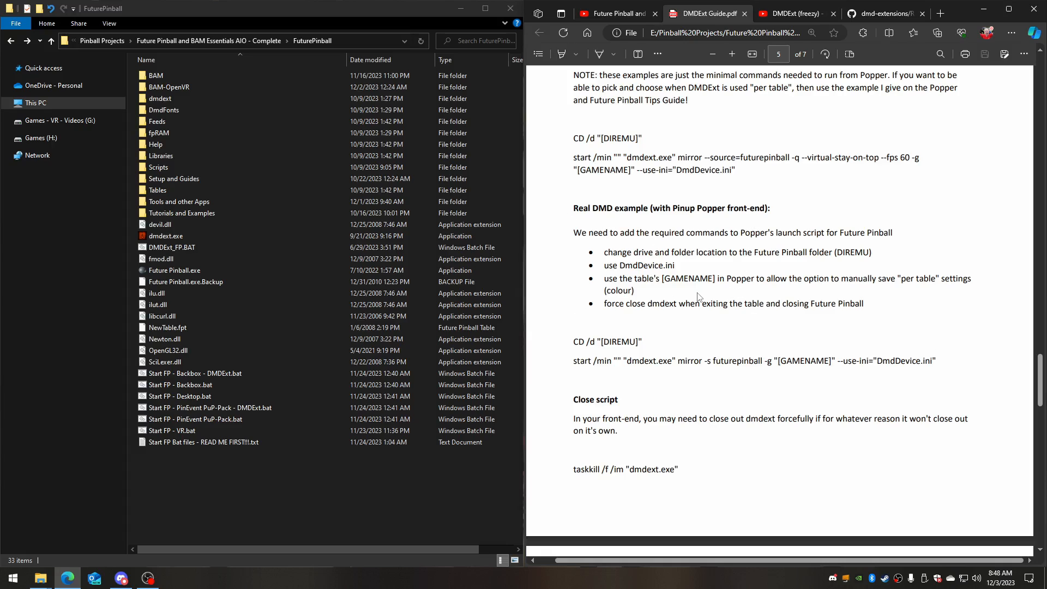
scroll(779, 293, down, 1)
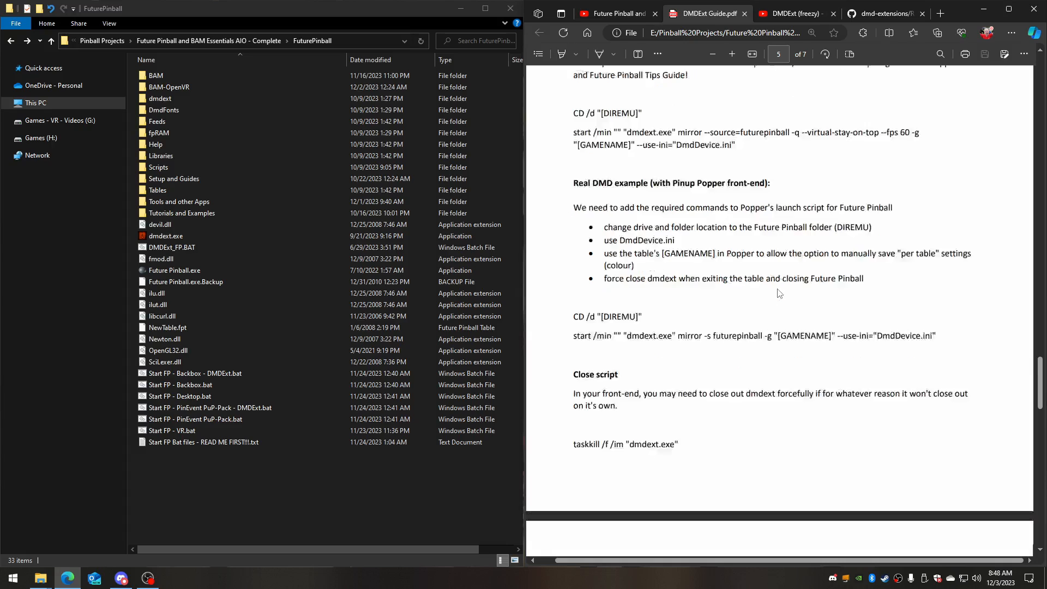
scroll(779, 294, down, 1)
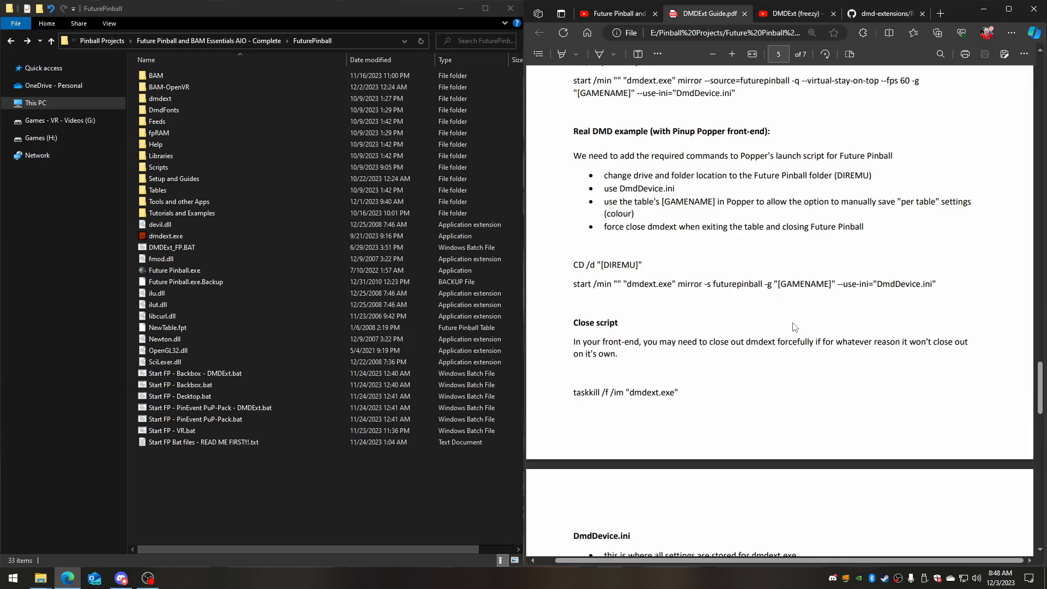
scroll(794, 325, down, 6)
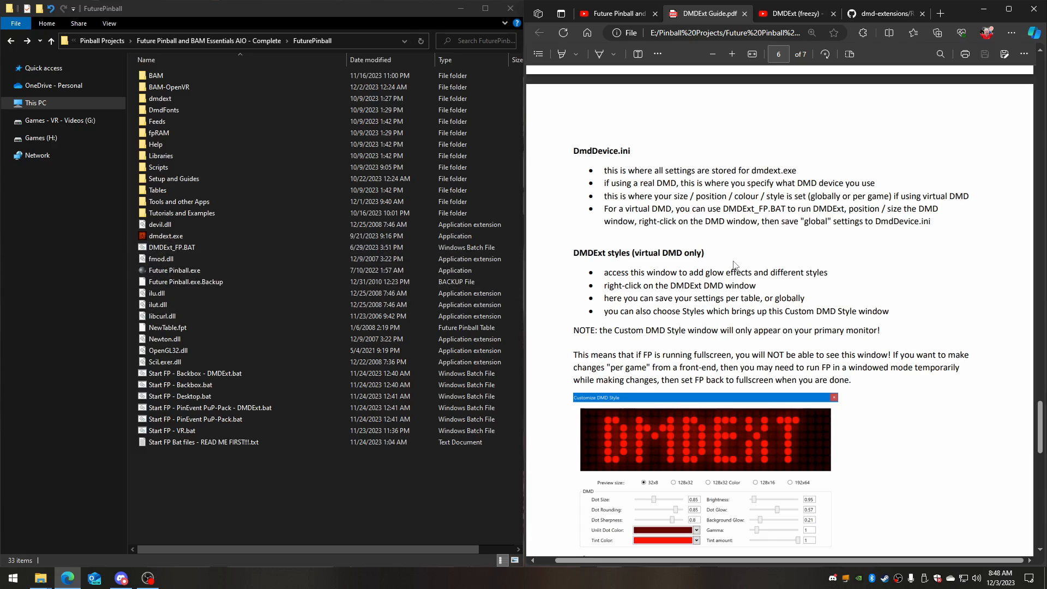
scroll(733, 265, down, 3)
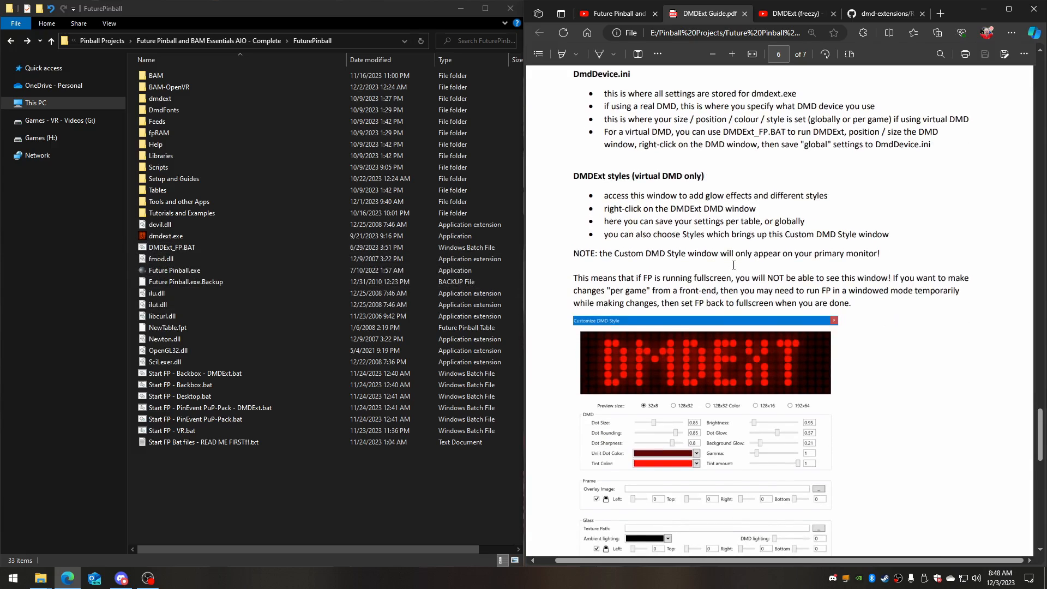
scroll(611, 192, down, 3)
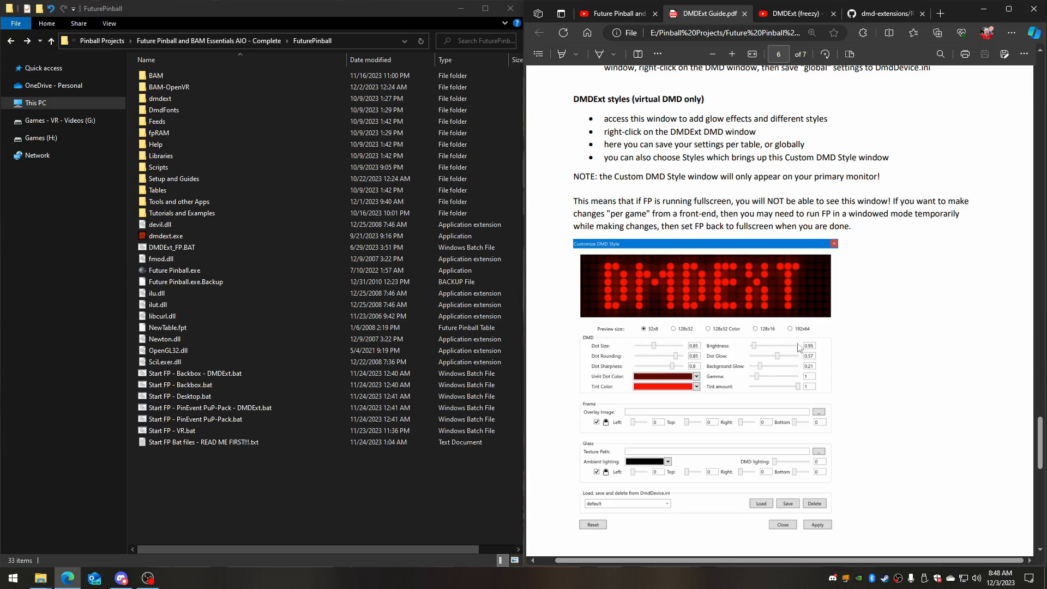
Read the guide's last page on how DMD mirroring works with Future Pinball and the FAQ.
scroll(873, 319, down, 10)
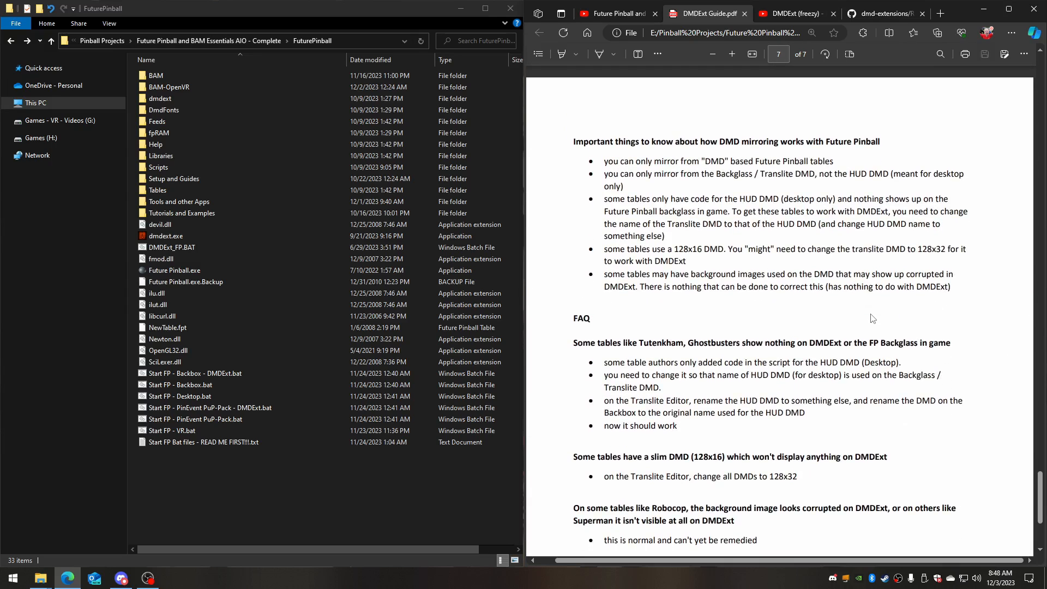
scroll(871, 318, down, 3)
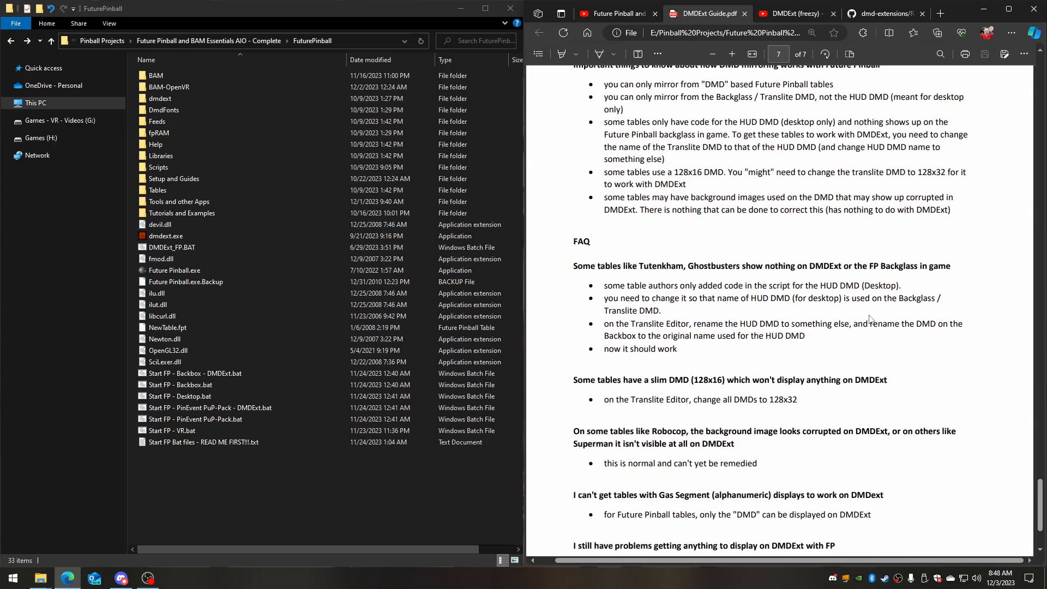
scroll(753, 141, up, 3)
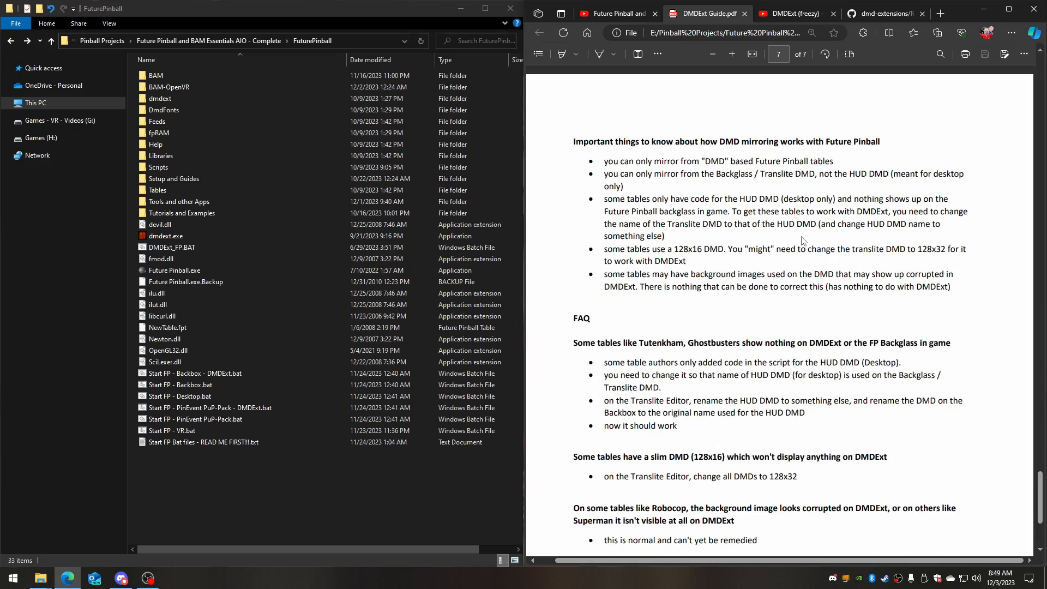
scroll(801, 240, down, 5)
scroll(631, 305, down, 2)
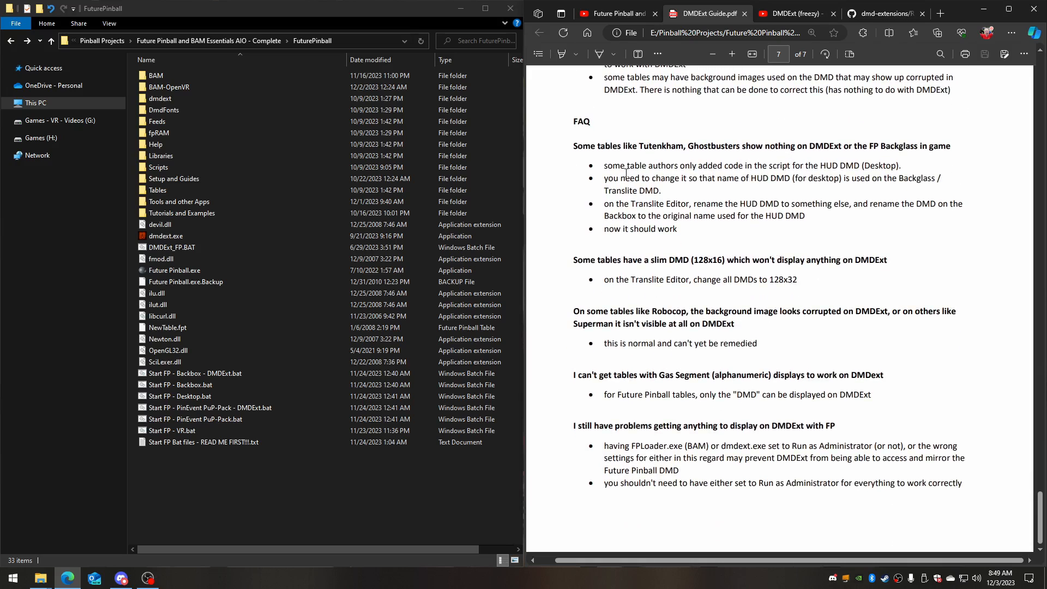
Go back from the FAQ to the first page of the DMDExt guide.
scroll(759, 371, up, 10)
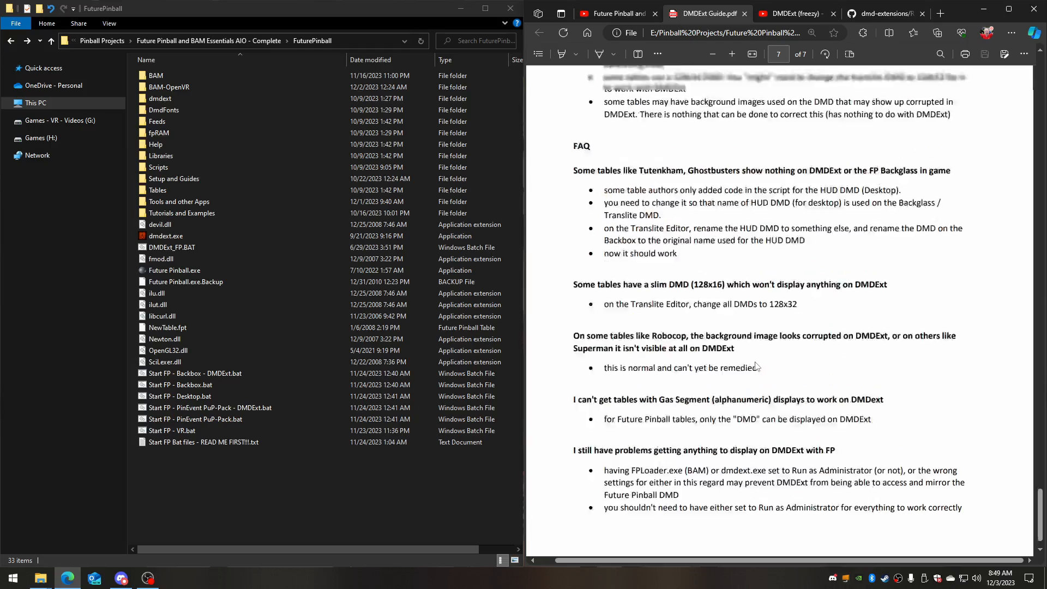
scroll(755, 374, up, 15)
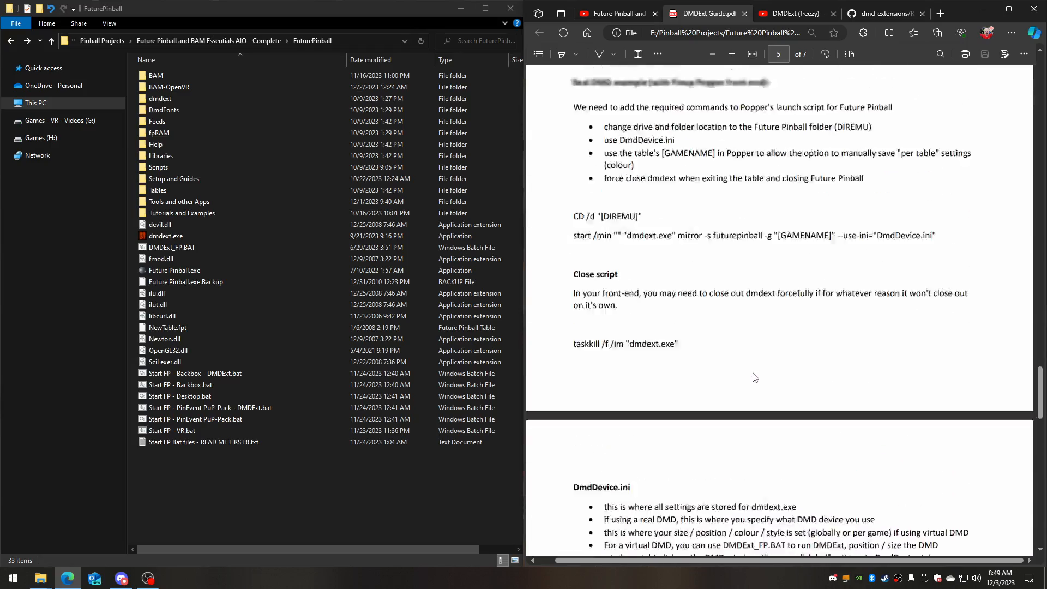
scroll(754, 378, up, 15)
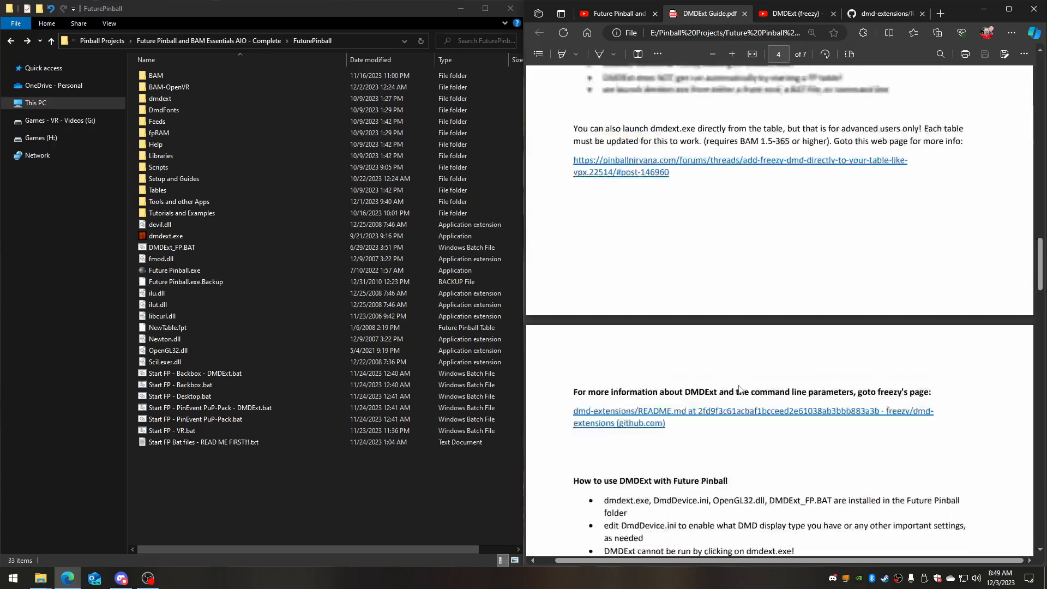
scroll(793, 487, up, 15)
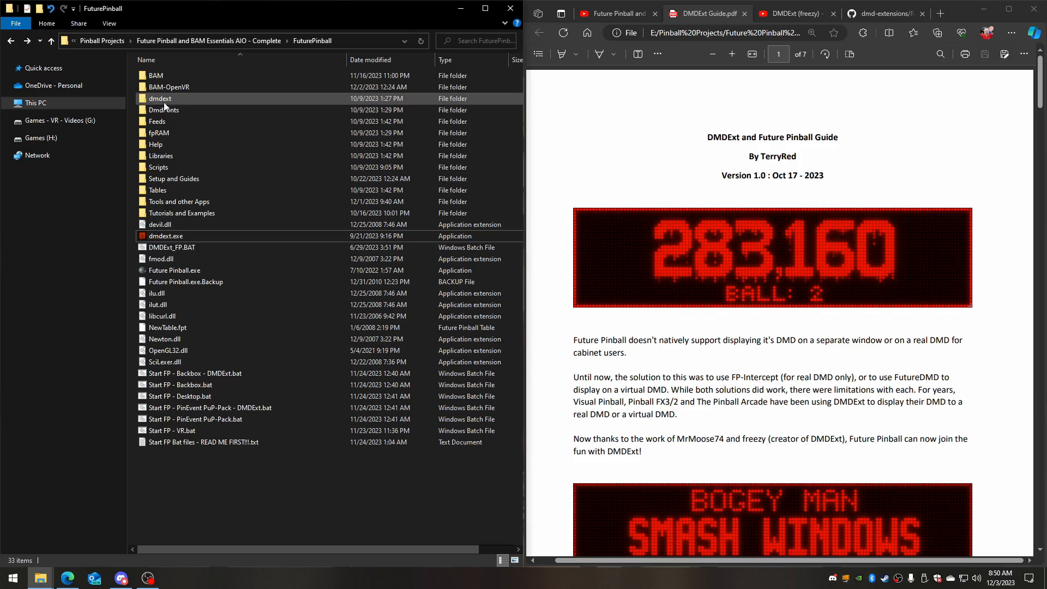
Try to run dmdext.exe directly from the FuturePinball folder, and open and close a Command Prompt window.
click(162, 238)
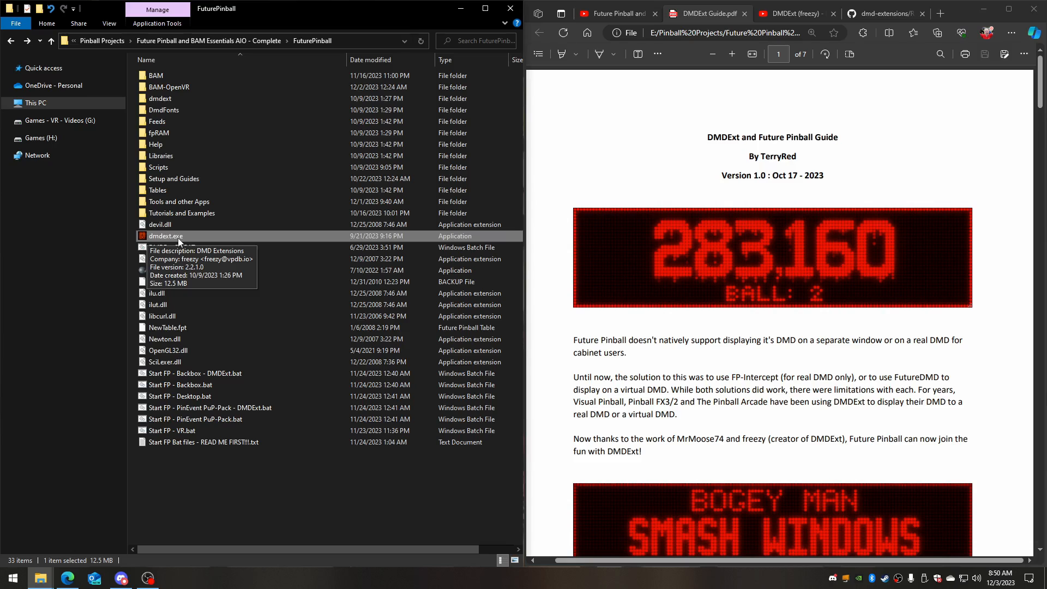
double_click(178, 238)
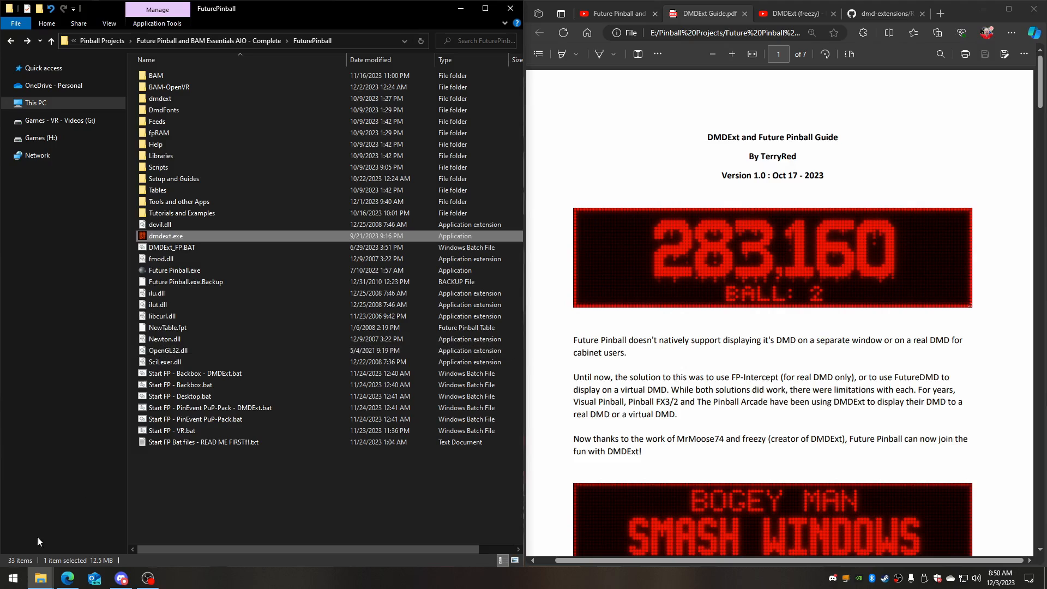
right_click(7, 583)
click(62, 429)
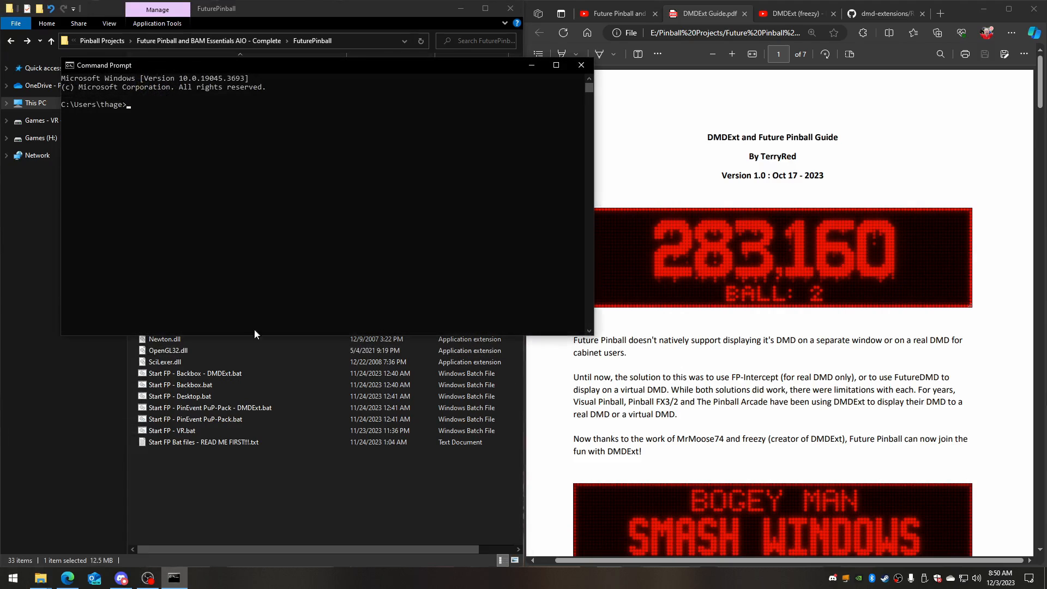
click(268, 288)
click(581, 66)
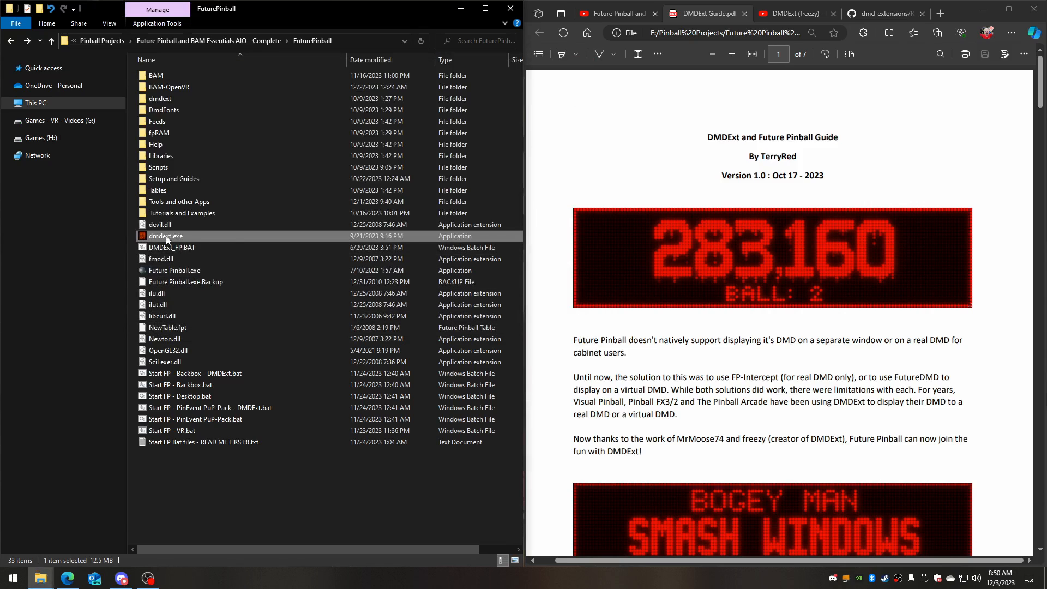
mouse_move(236, 243)
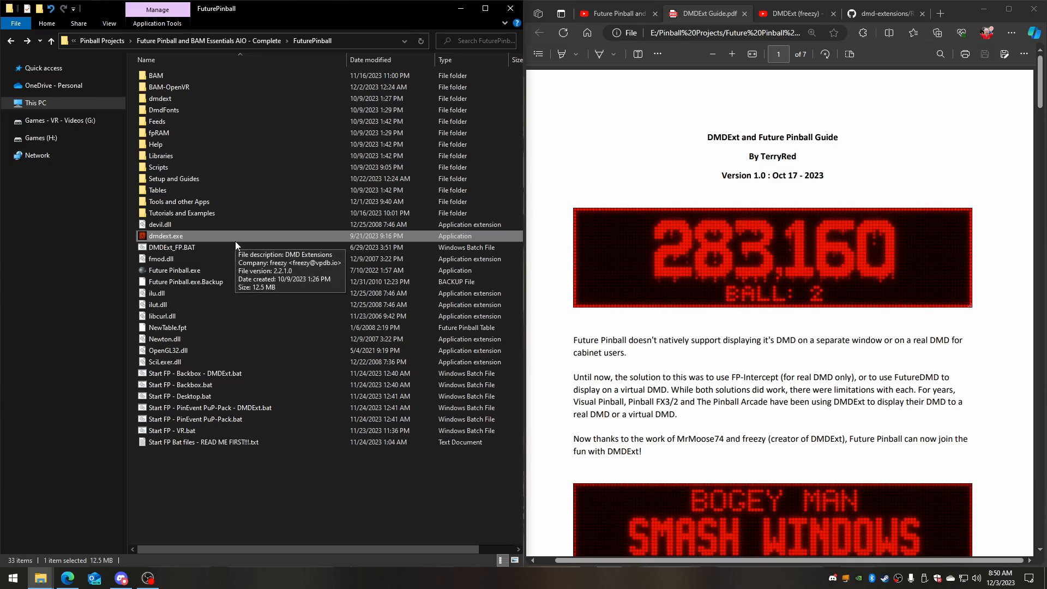
Highlight the dmdext.exe launch command in the guide's real DMD example and read on to the DmdDevice.ini section.
scroll(774, 339, down, 20)
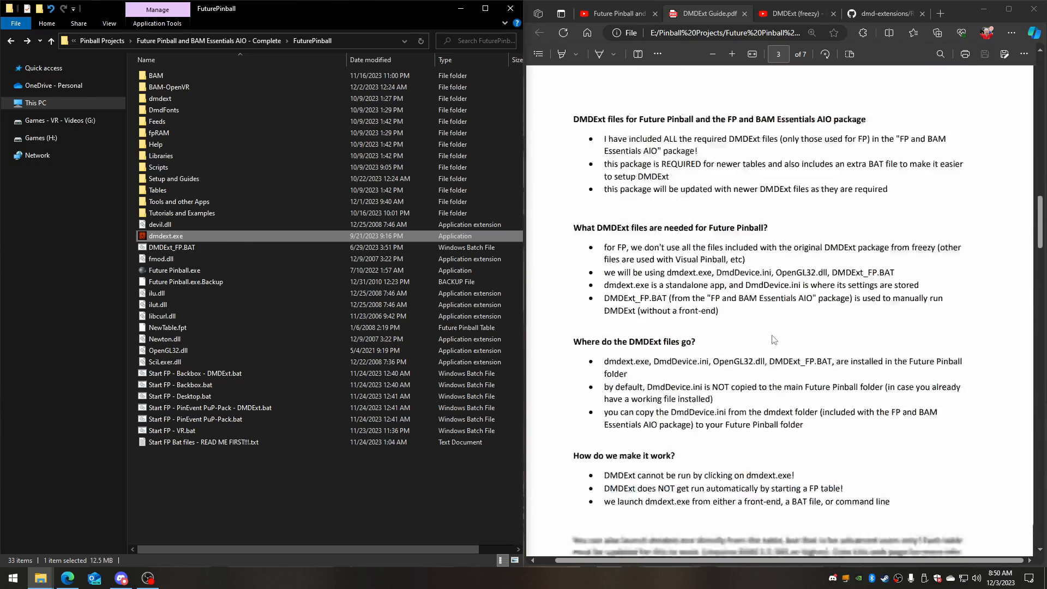
scroll(774, 339, down, 20)
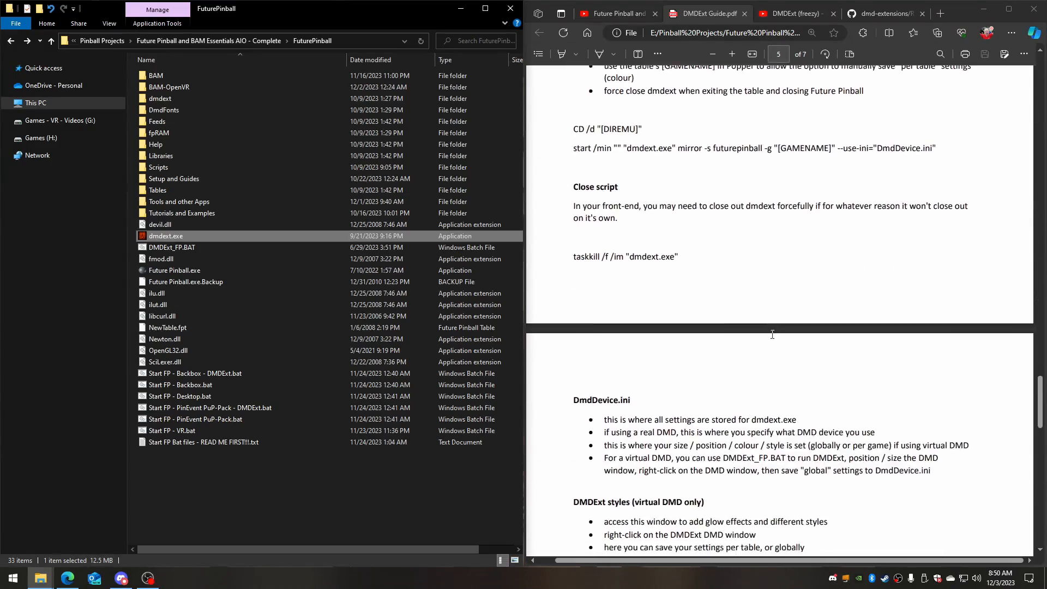
scroll(772, 334, up, 3)
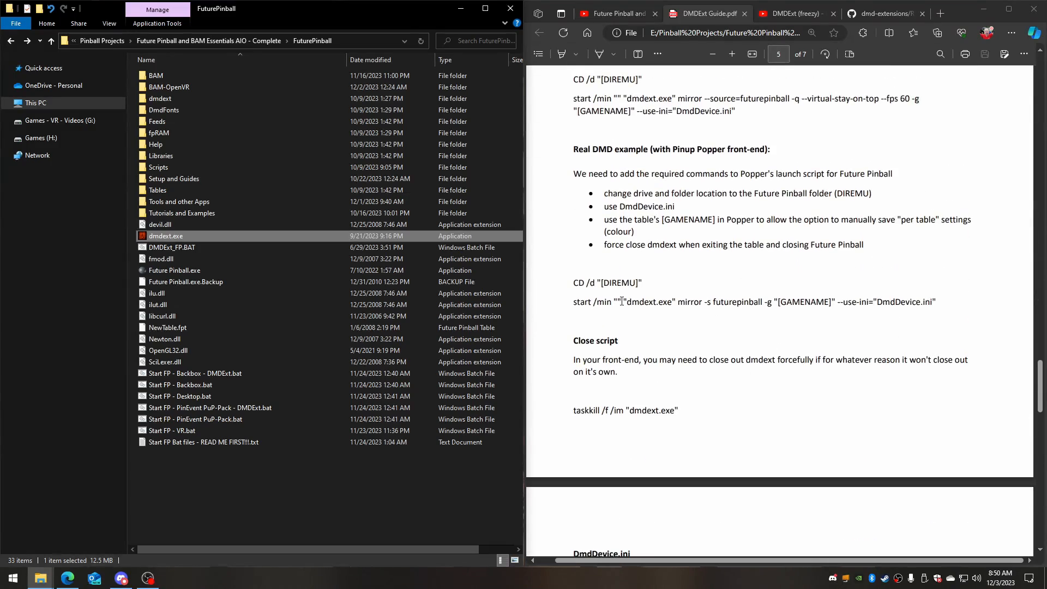
drag(623, 304, 947, 304)
click(772, 329)
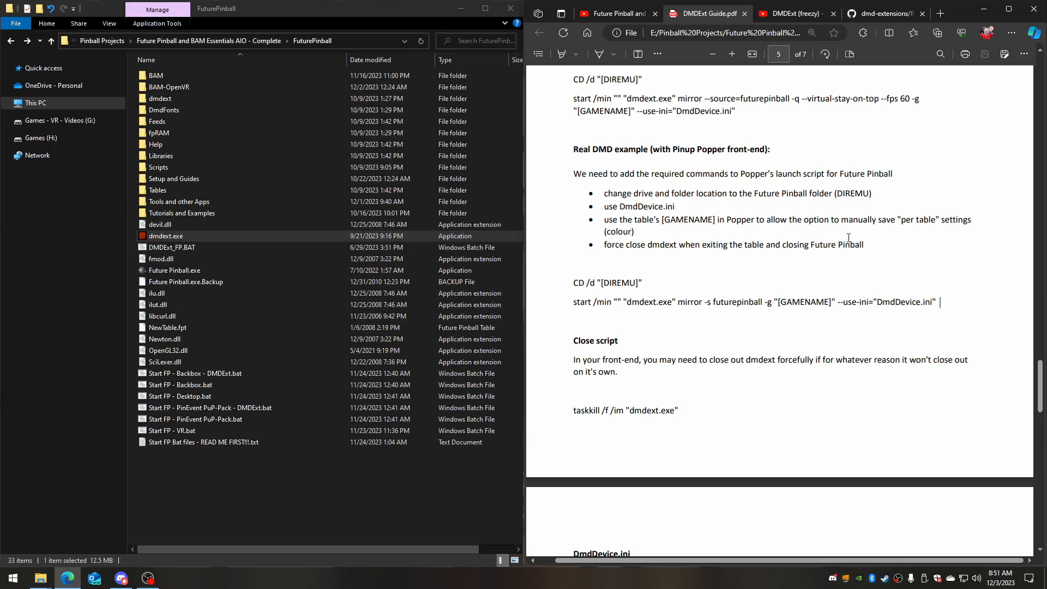
scroll(818, 244, up, 3)
scroll(819, 244, down, 12)
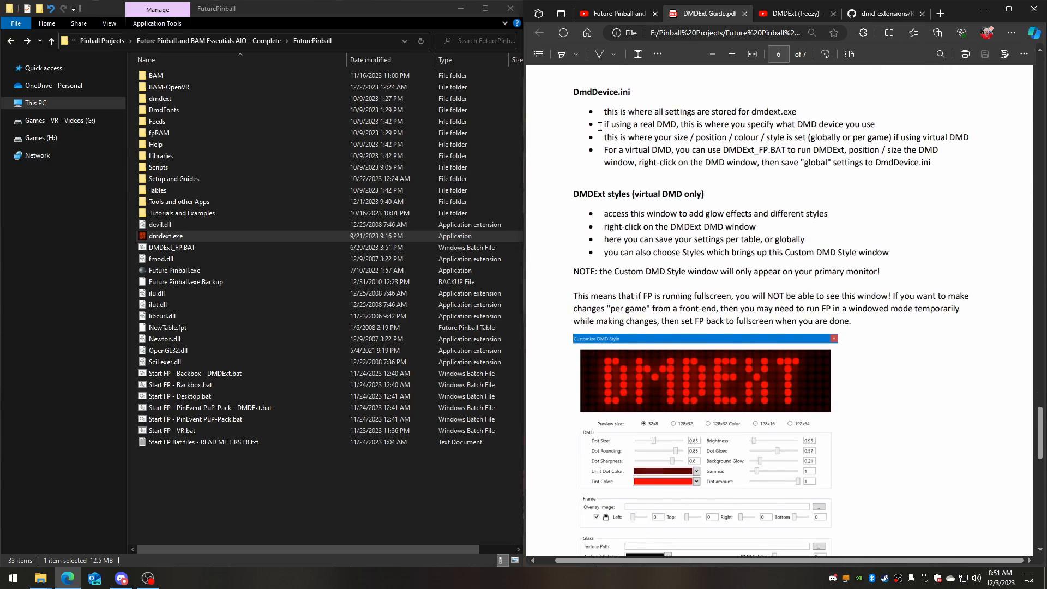
Run DMDExt_FP.BAT from the FuturePinball folder, read its console message and close the console window.
click(186, 249)
double_click(186, 249)
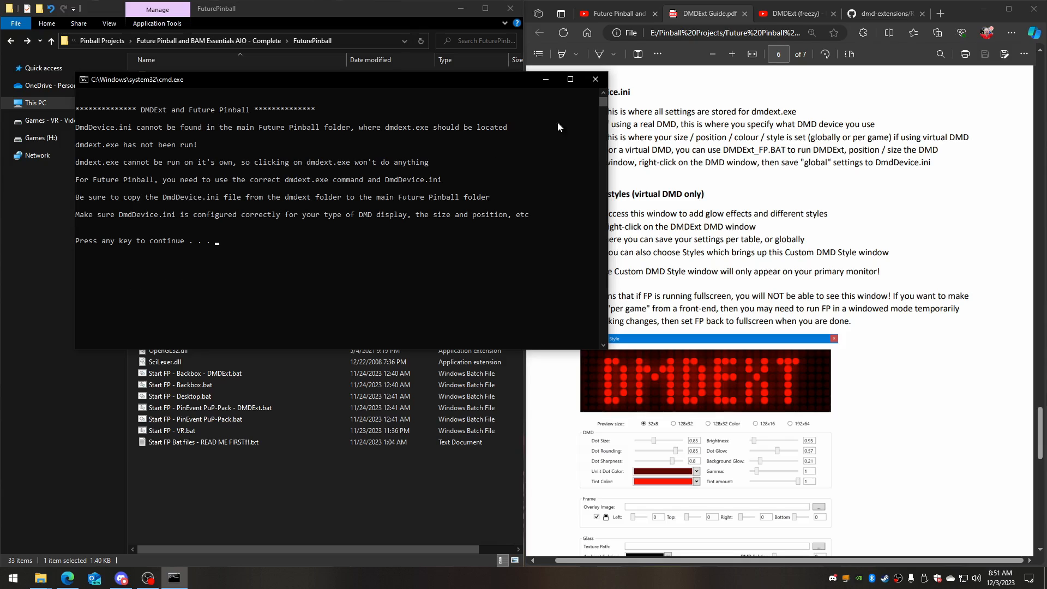
click(595, 80)
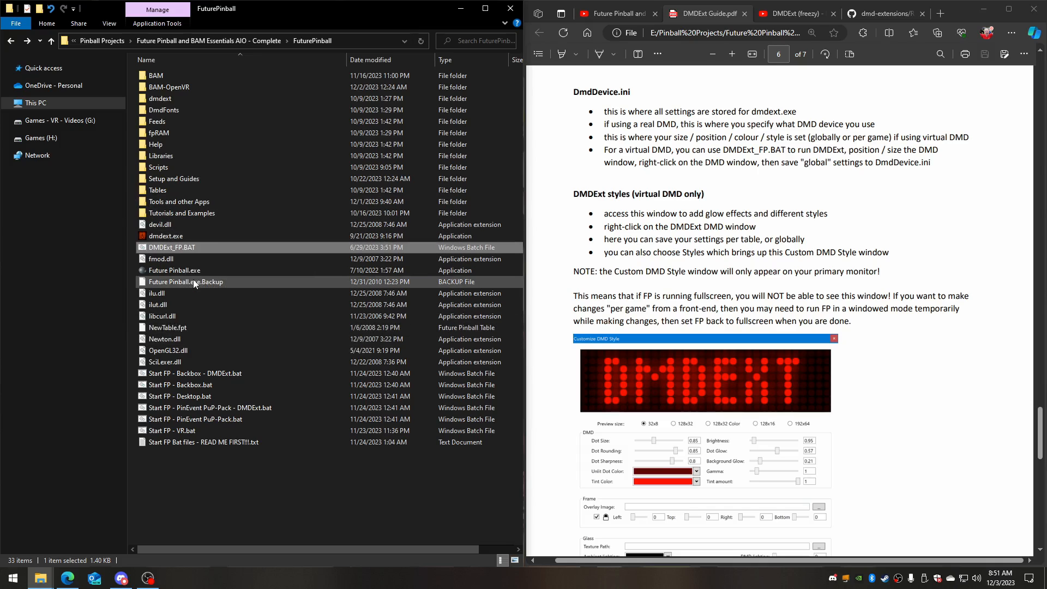
Copy DmdDevice.ini from the dmdext subfolder into the main FuturePinball folder.
double_click(171, 99)
click(169, 100)
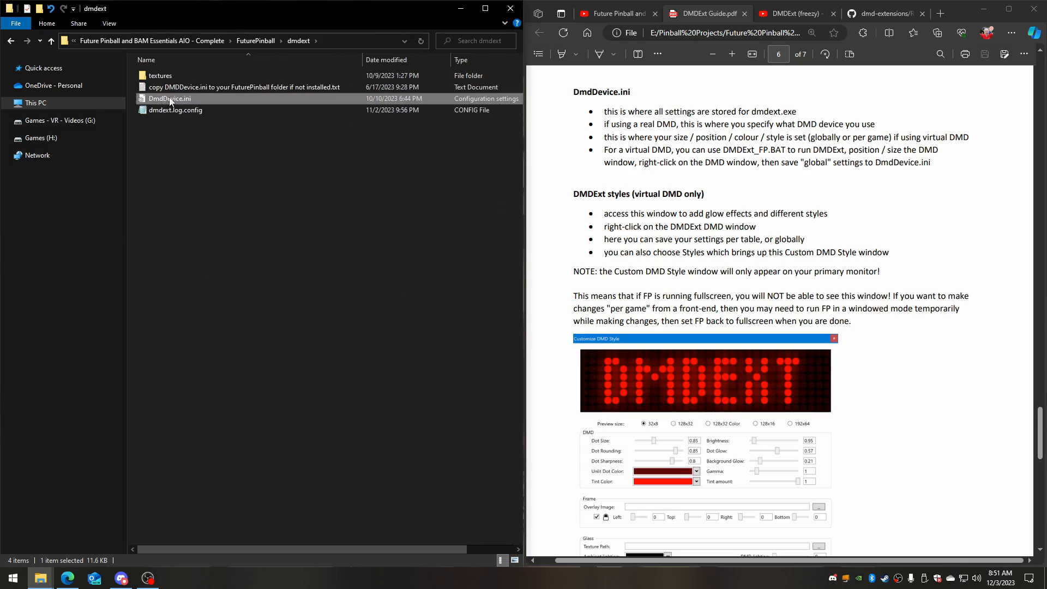
right_click(170, 99)
click(43, 327)
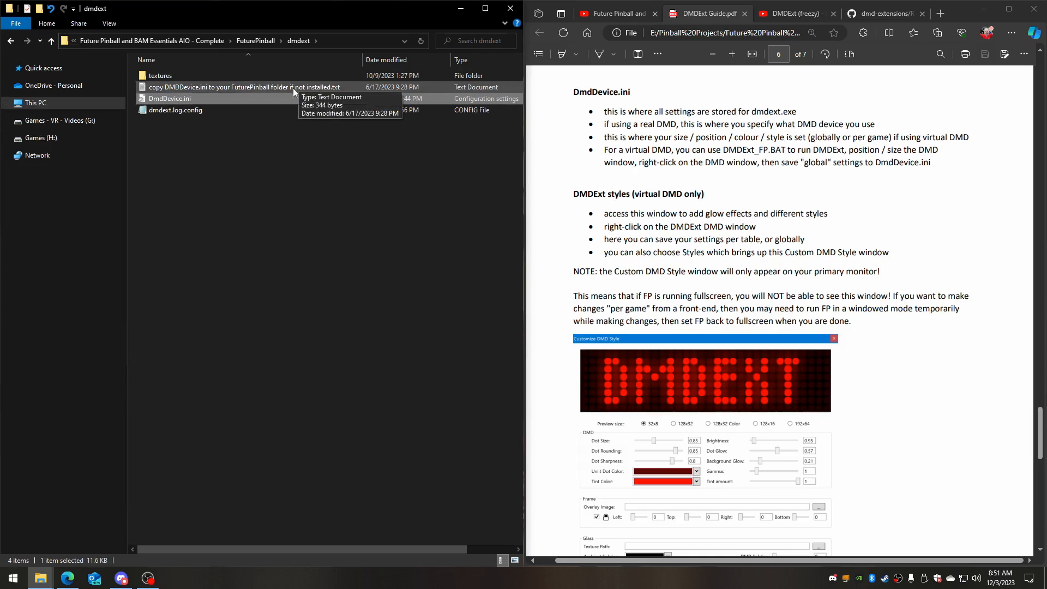
click(10, 41)
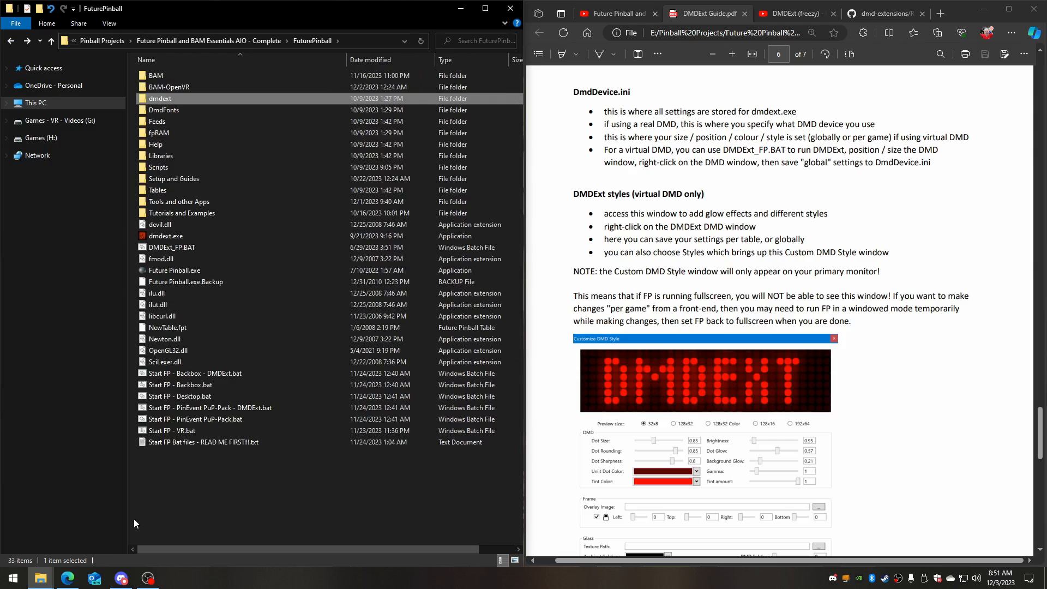
right_click(199, 475)
click(122, 383)
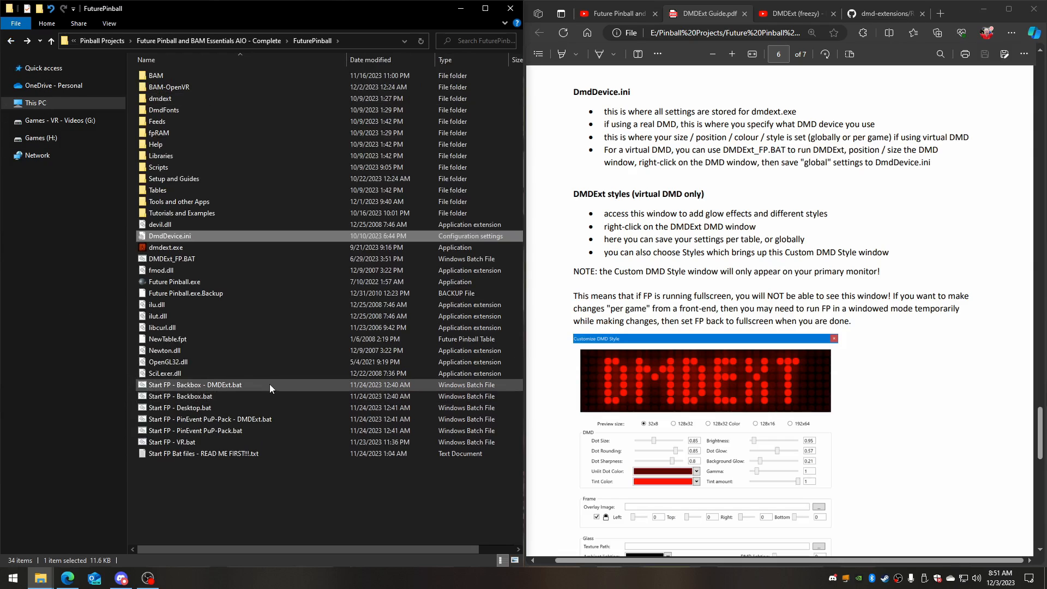
Open the copied DmdDevice.ini in Notepad and fit its window beside the guide's DMDExt styles section.
click(166, 294)
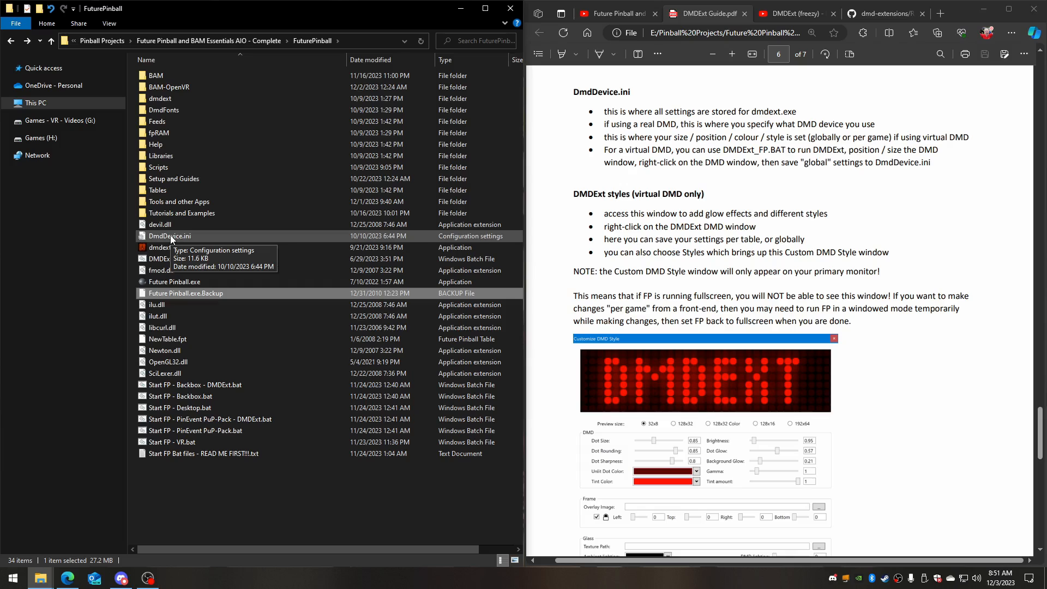
scroll(649, 375, down, 2)
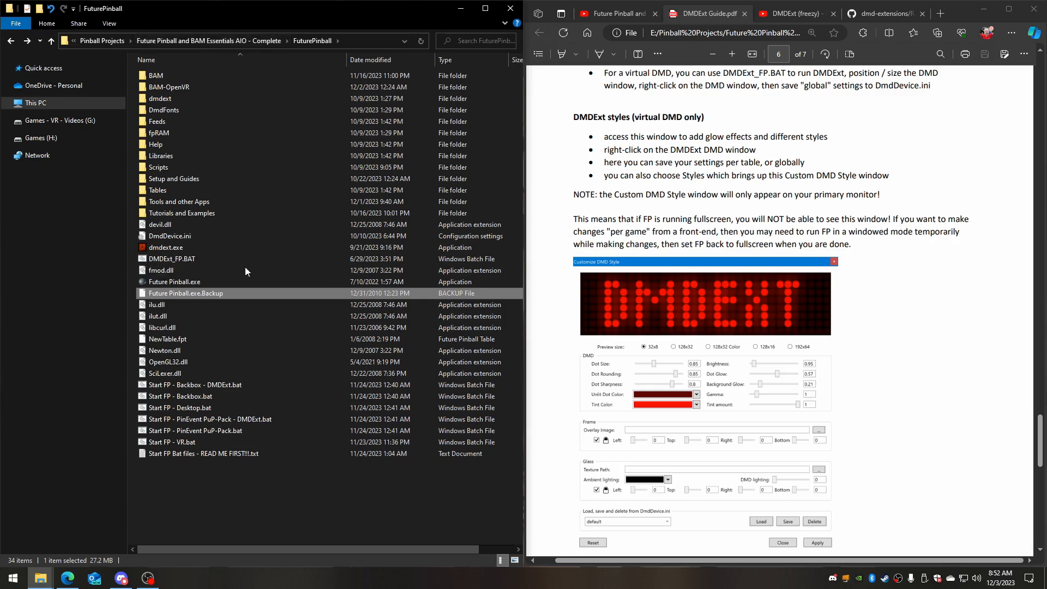
click(223, 502)
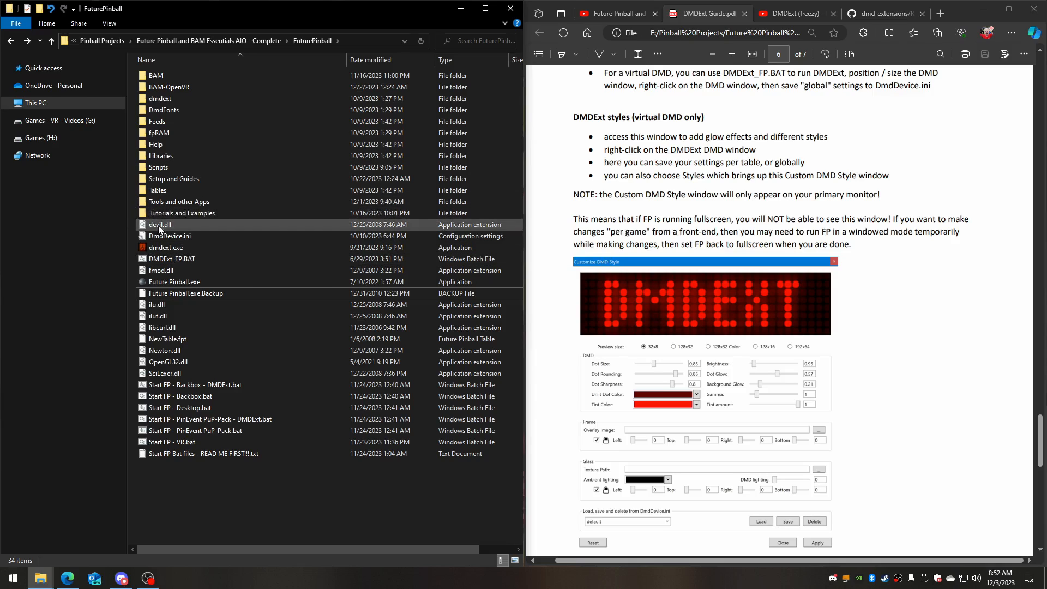
double_click(173, 237)
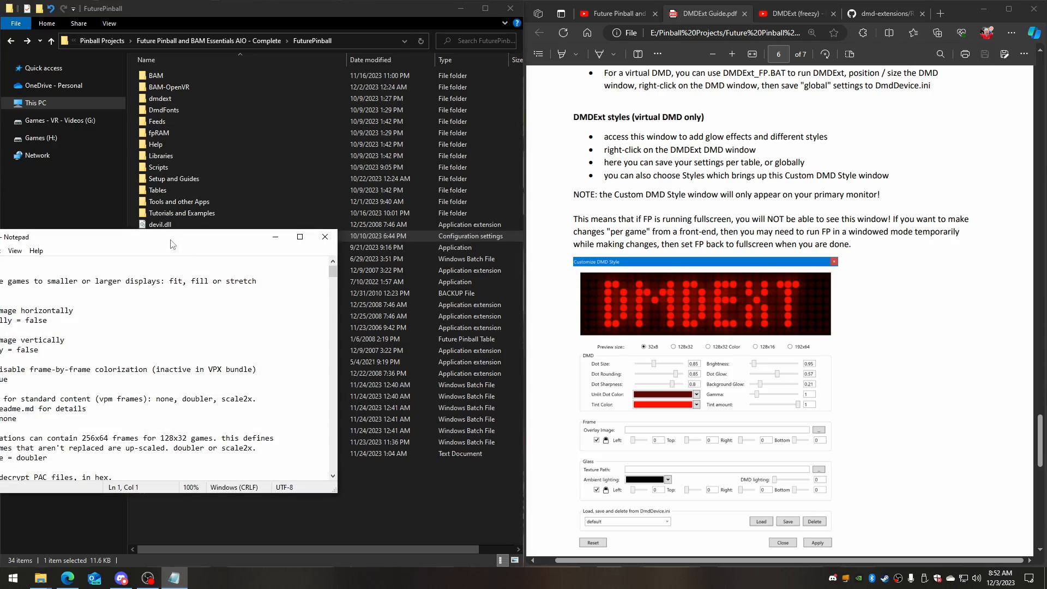
drag(174, 244, 1, 256)
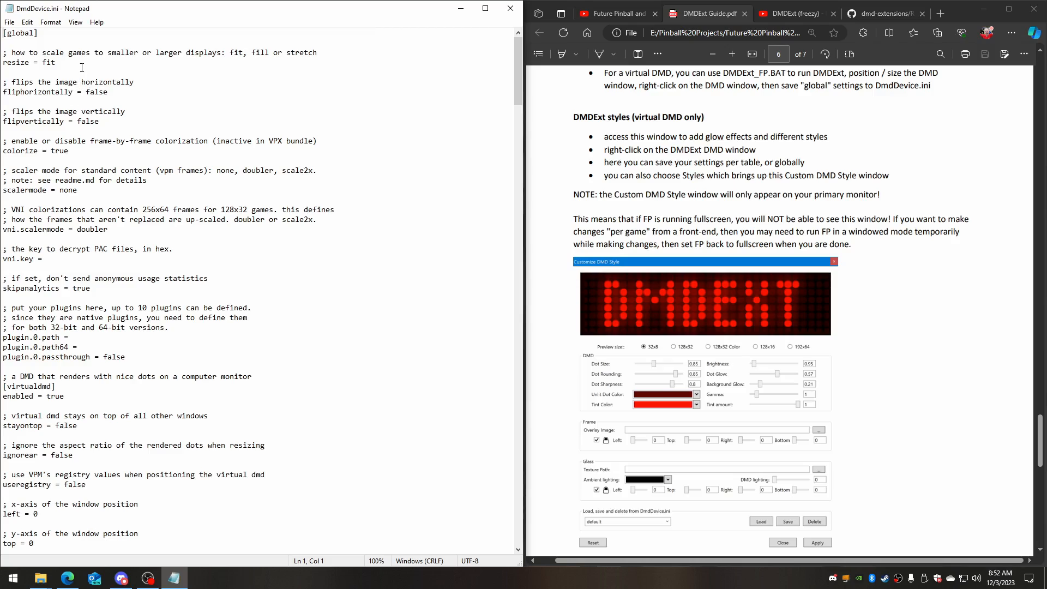
Skim the style, real DMD device and output sections of DmdDevice.ini and return to its global section.
scroll(192, 129, down, 20)
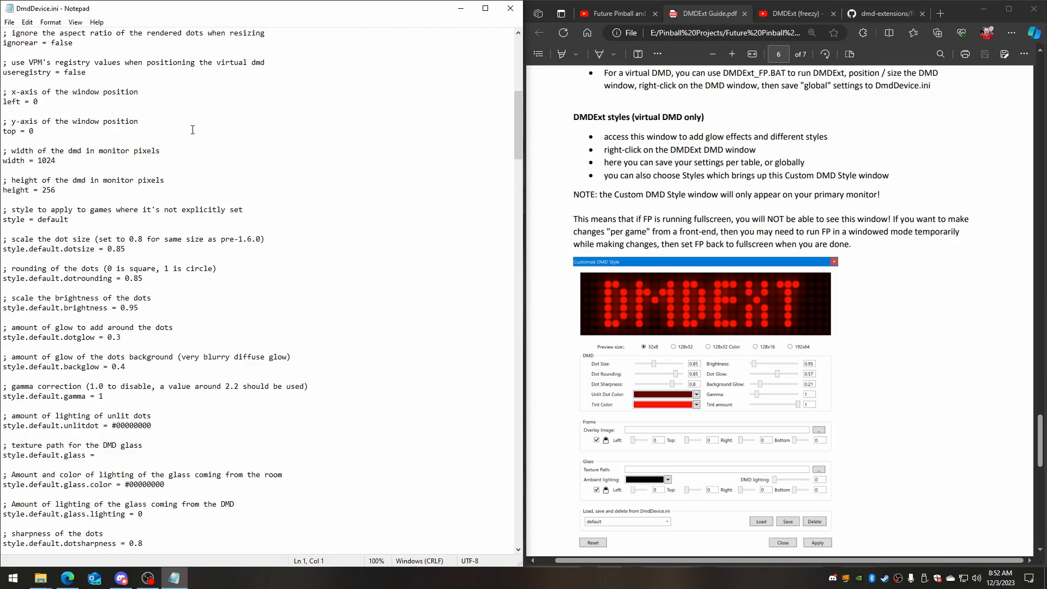
scroll(192, 134, down, 20)
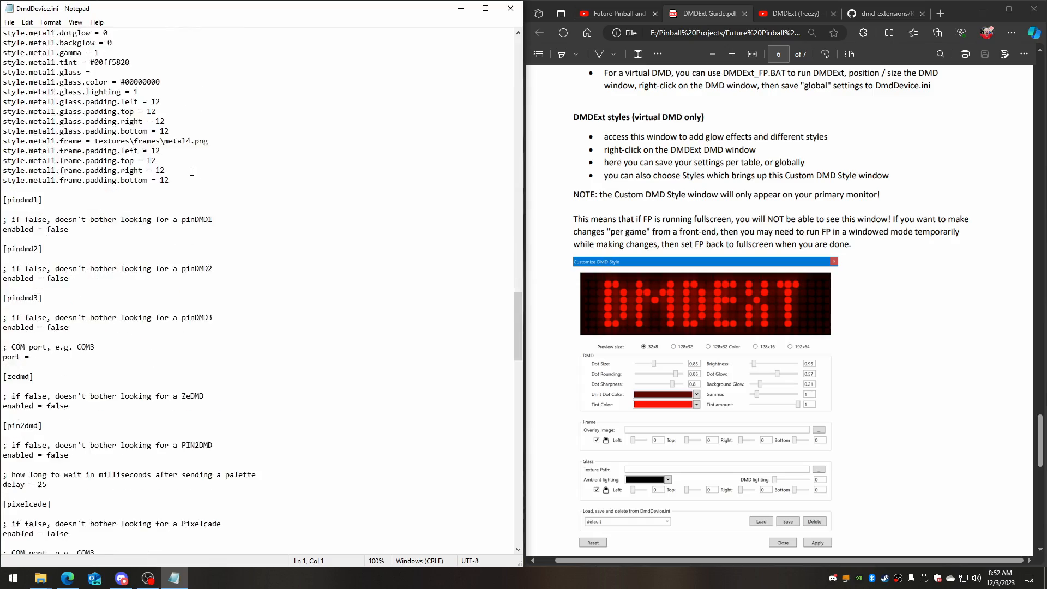
scroll(191, 170, down, 20)
scroll(219, 203, up, 15)
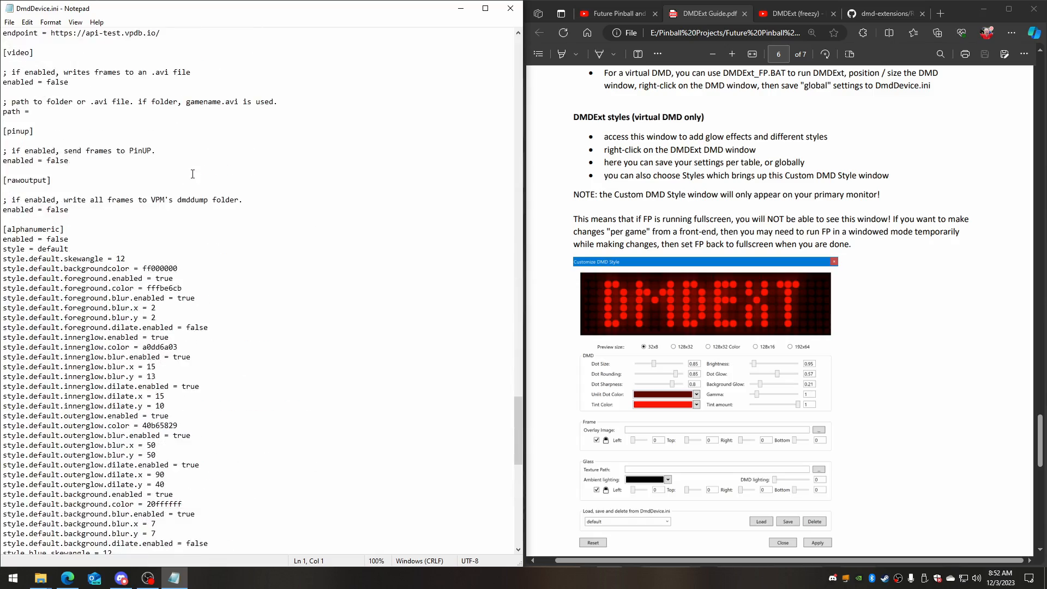
scroll(218, 203, up, 20)
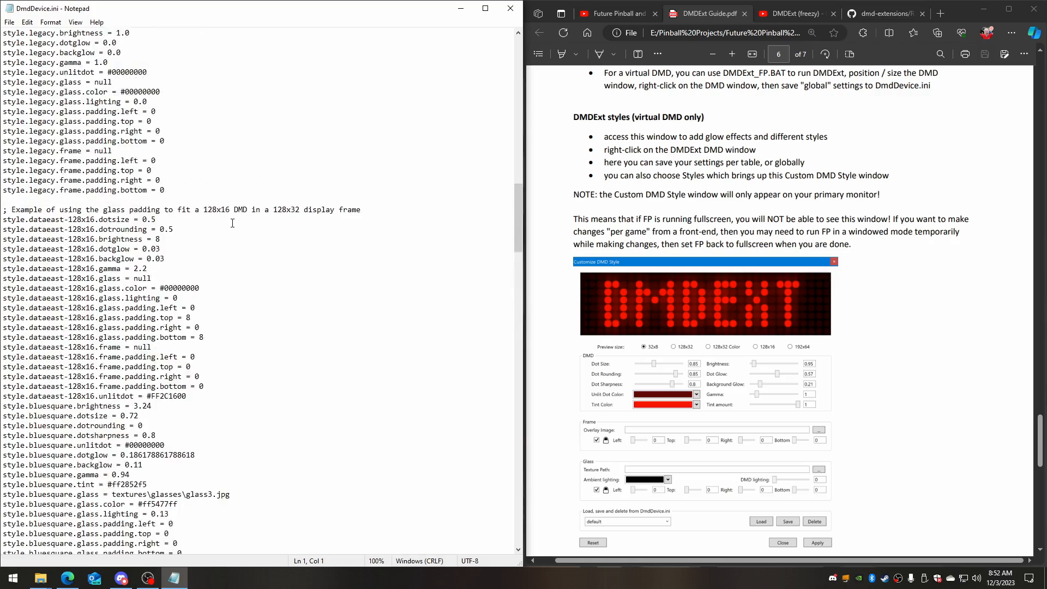
scroll(240, 230, up, 20)
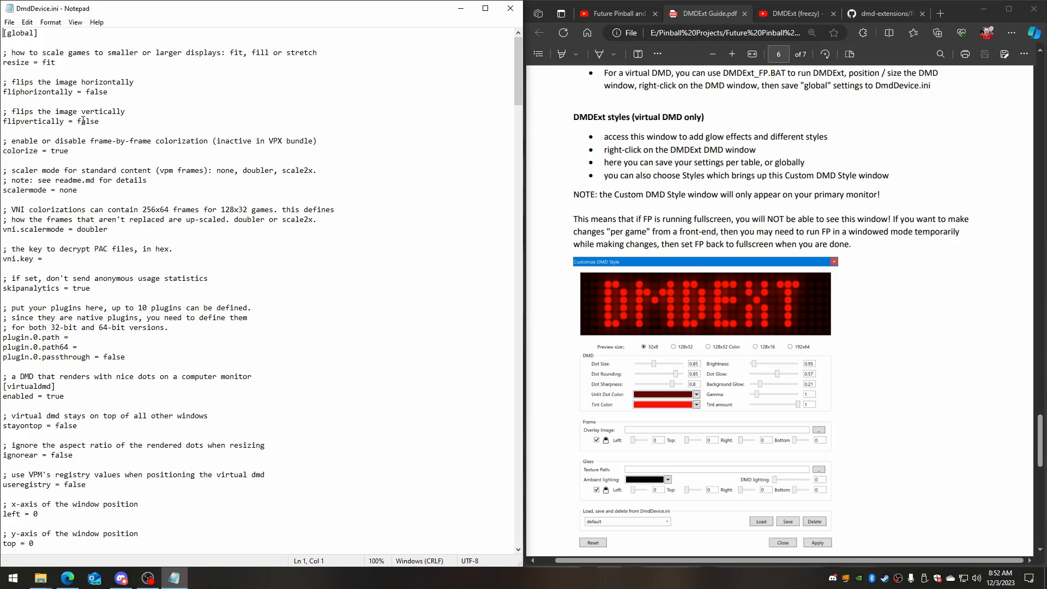
Examine the fliphorizontally and flipvertically settings and the virtualdmd section's enabled setting in DmdDevice.ini.
drag(112, 124, 2, 121)
drag(147, 92, 2, 93)
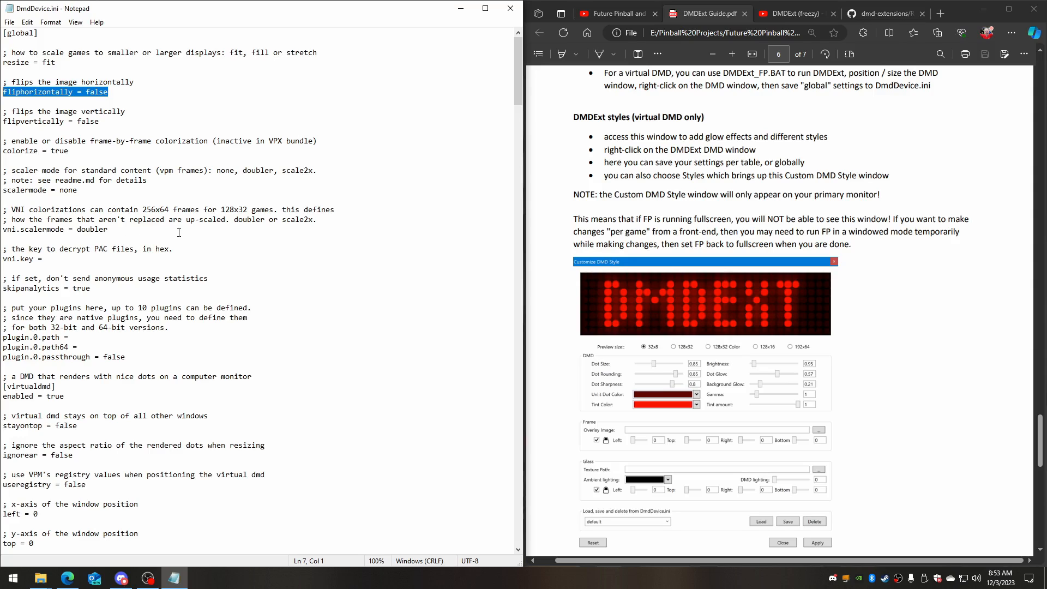
scroll(178, 233, down, 3)
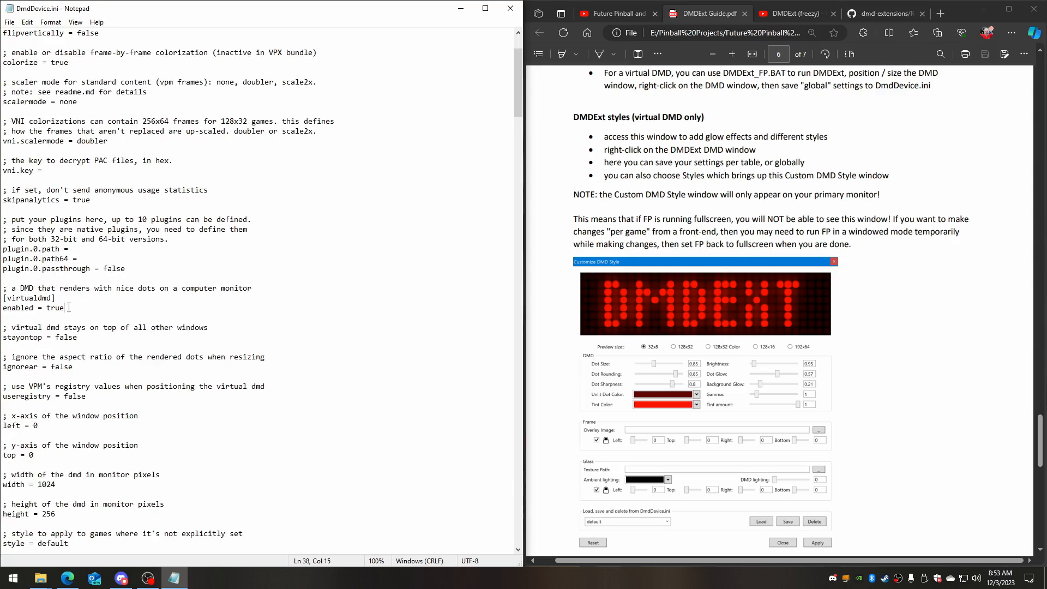
drag(65, 307, 2, 298)
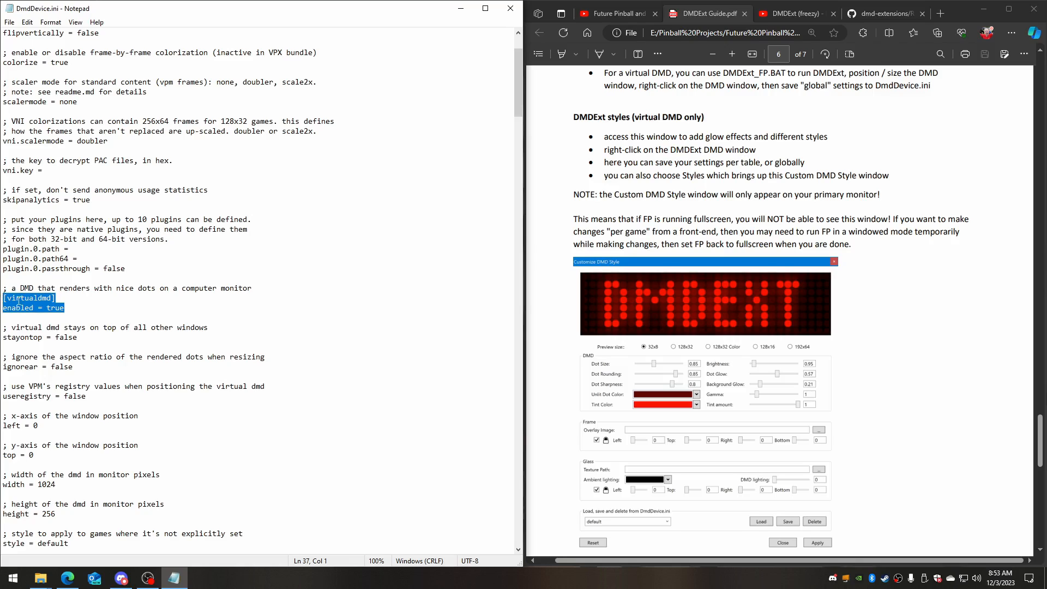
click(66, 304)
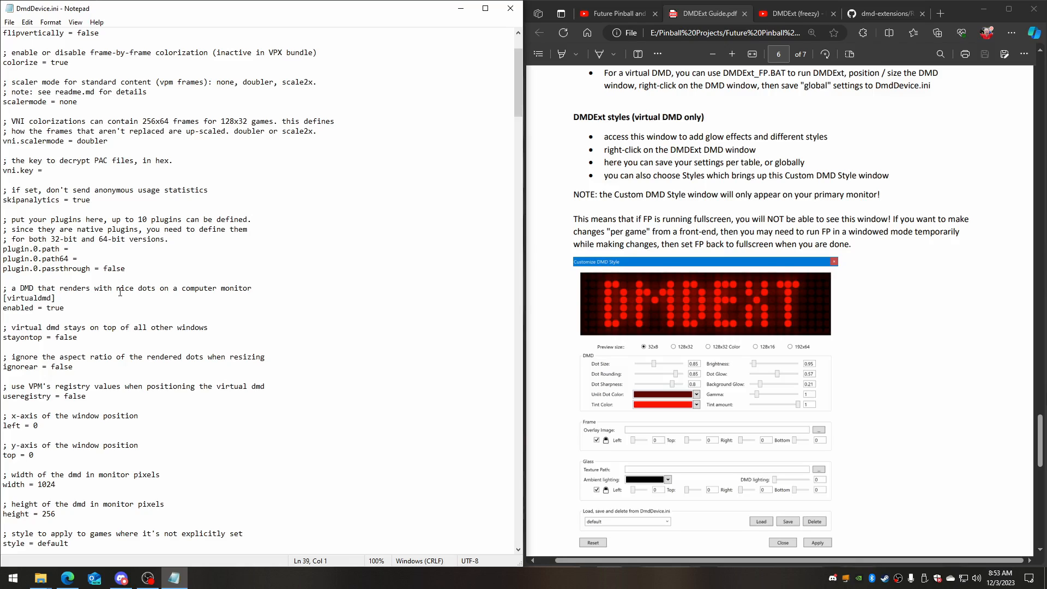
scroll(195, 271, down, 3)
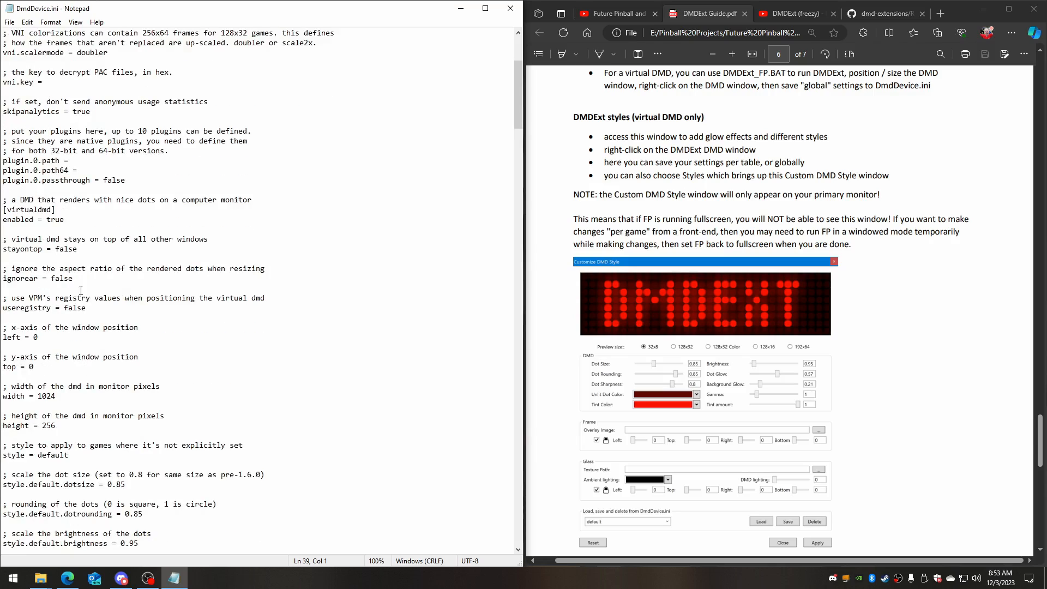
Set stayontop to true in the virtualdmd section of DmdDevice.ini.
double_click(66, 249)
text(true)
Examine the virtual DMD's position, size and style settings in DmdDevice.ini, through the legacy, bluesquare, bally and metal1 styles.
scroll(256, 304, down, 4)
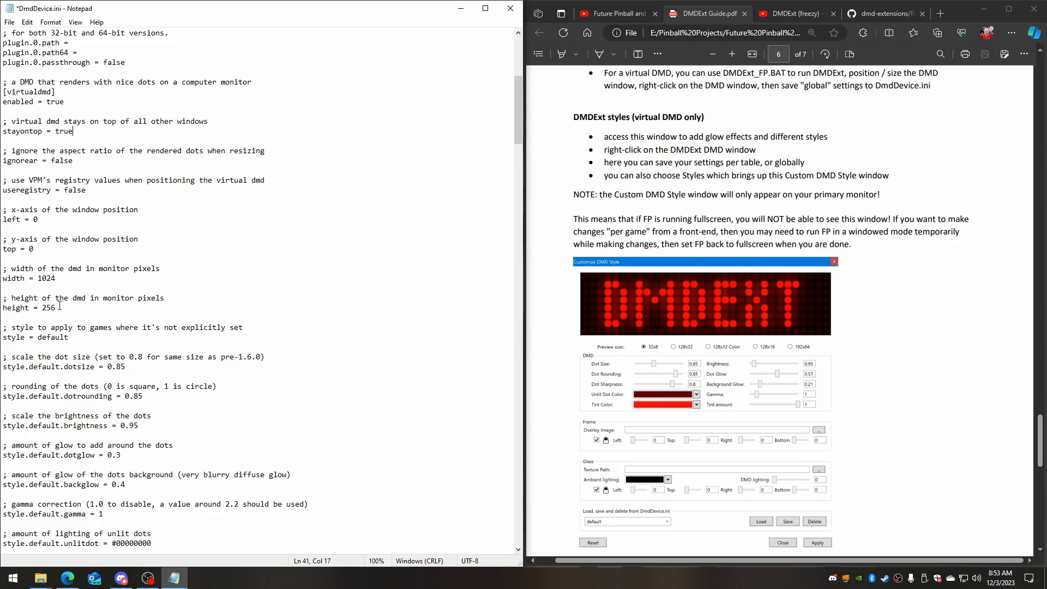
scroll(240, 271, down, 4)
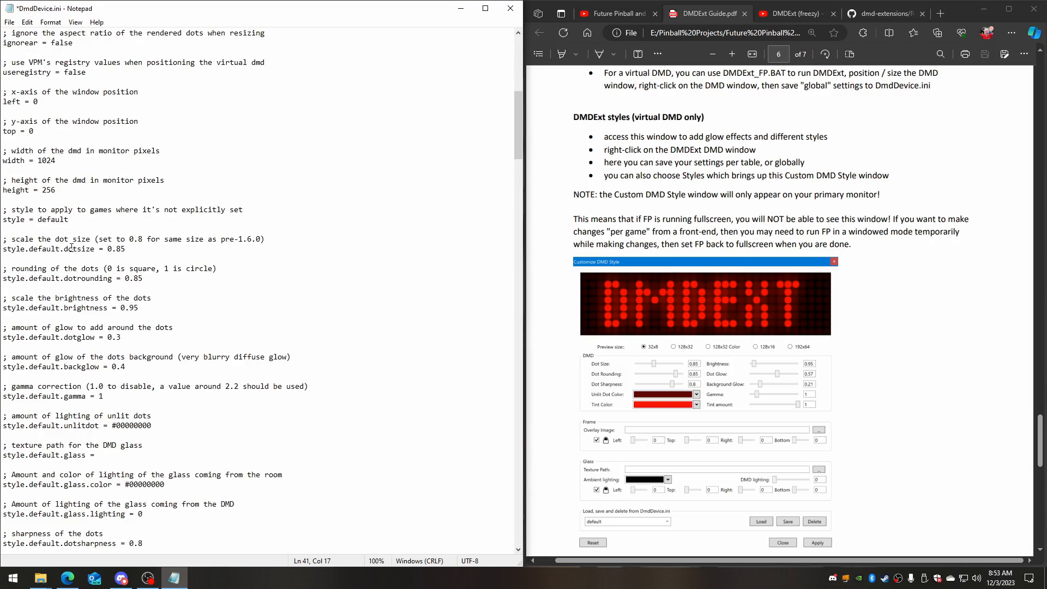
scroll(270, 267, down, 2)
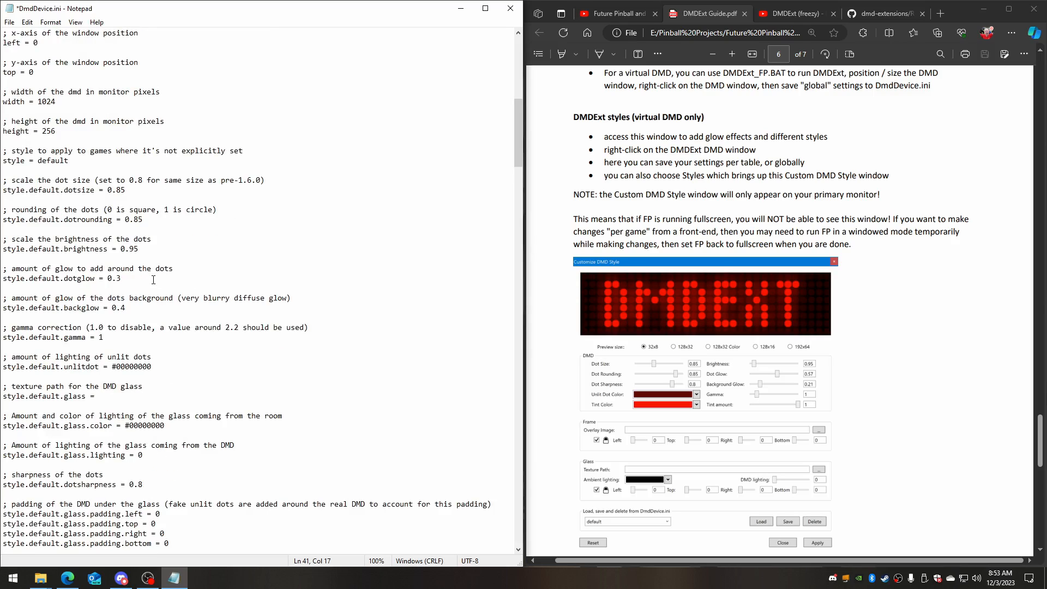
scroll(153, 280, down, 3)
scroll(153, 280, down, 3)
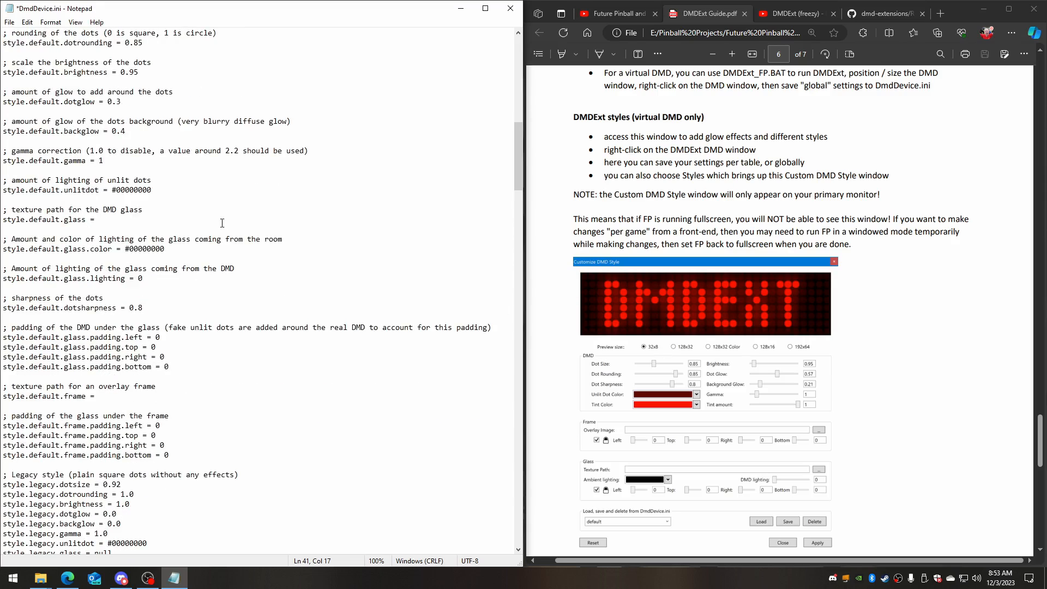
scroll(234, 238, down, 5)
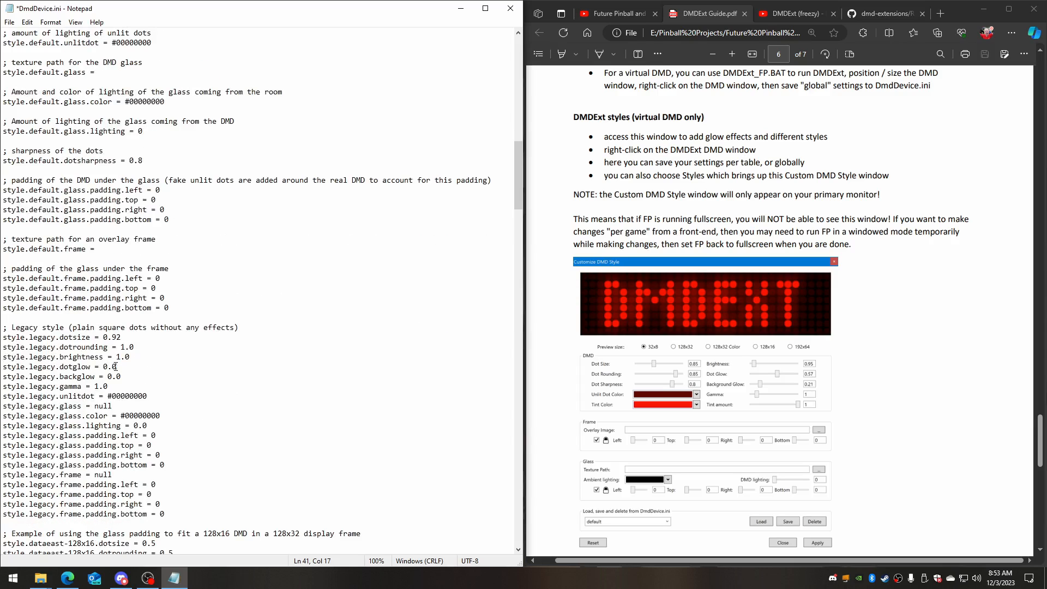
scroll(223, 311, down, 20)
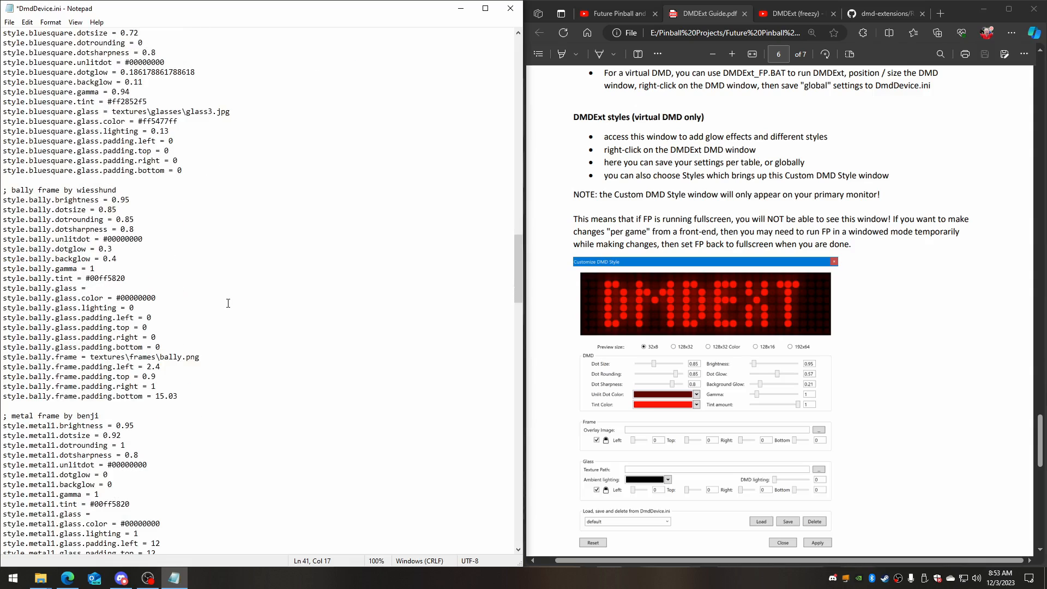
scroll(228, 303, down, 14)
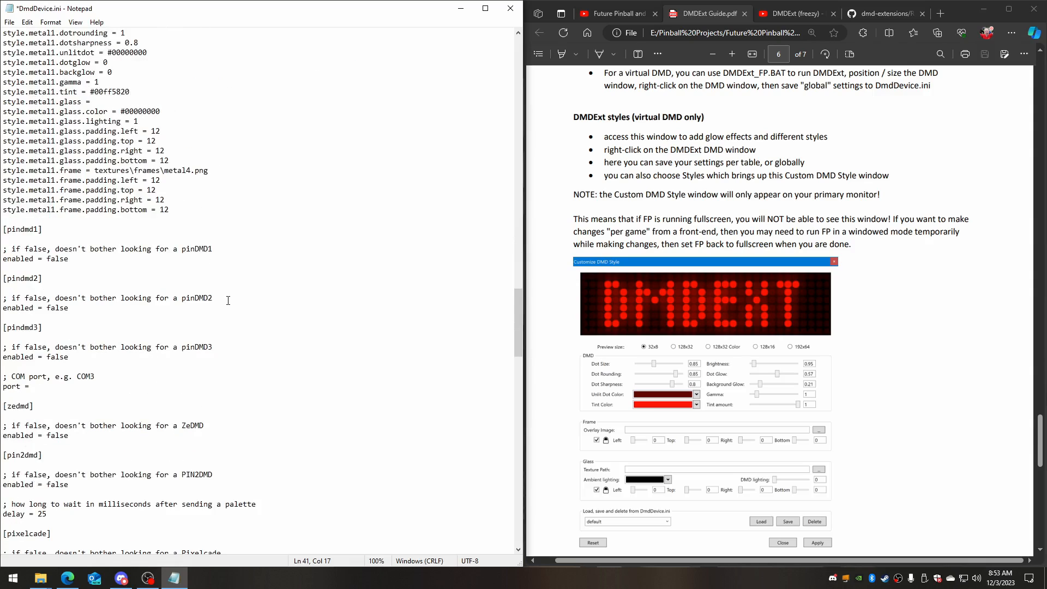
Examine the real DMD device, streaming, video, pinup, rawoutput and alphanumeric sections of DmdDevice.ini.
scroll(228, 300, down, 4)
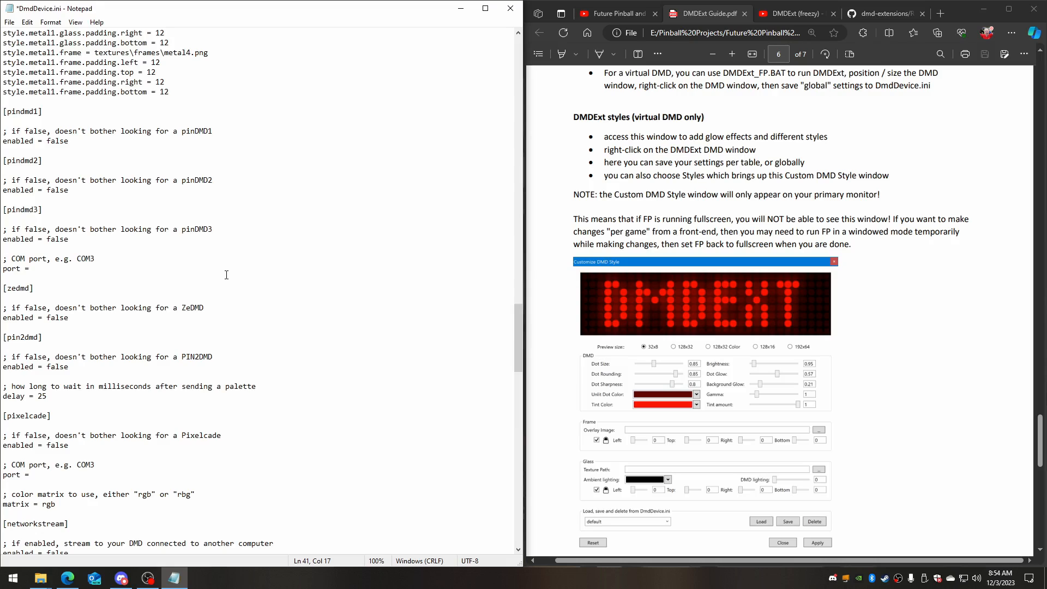
scroll(294, 256, down, 2)
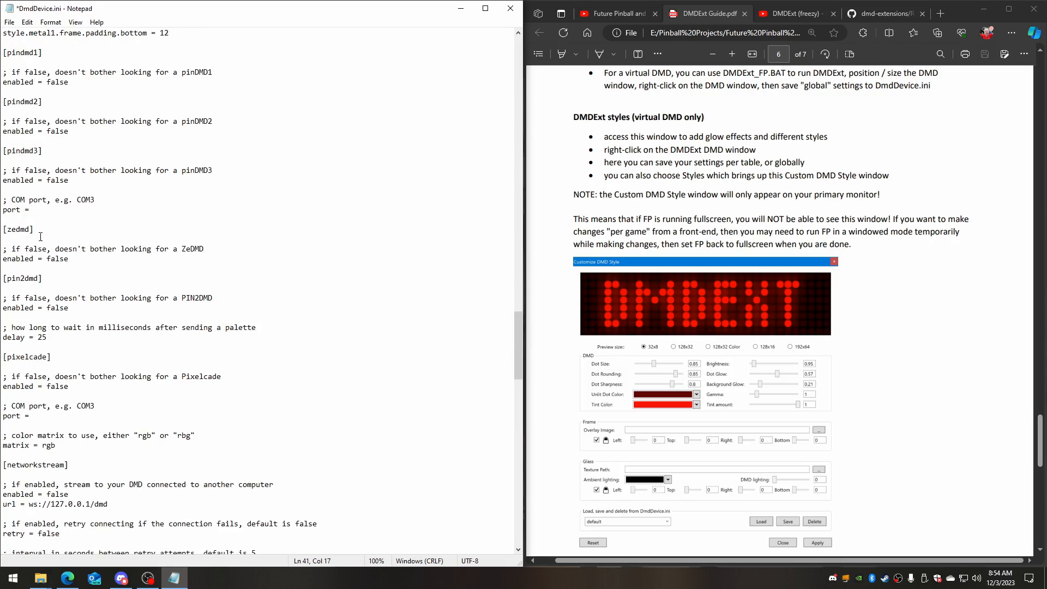
scroll(205, 266, down, 3)
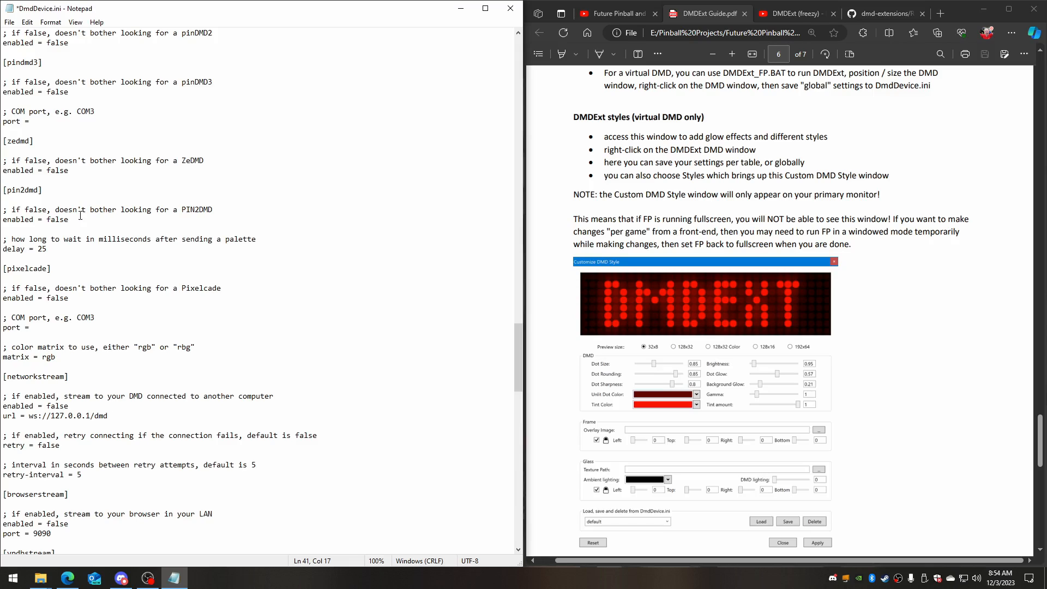
scroll(325, 322, down, 4)
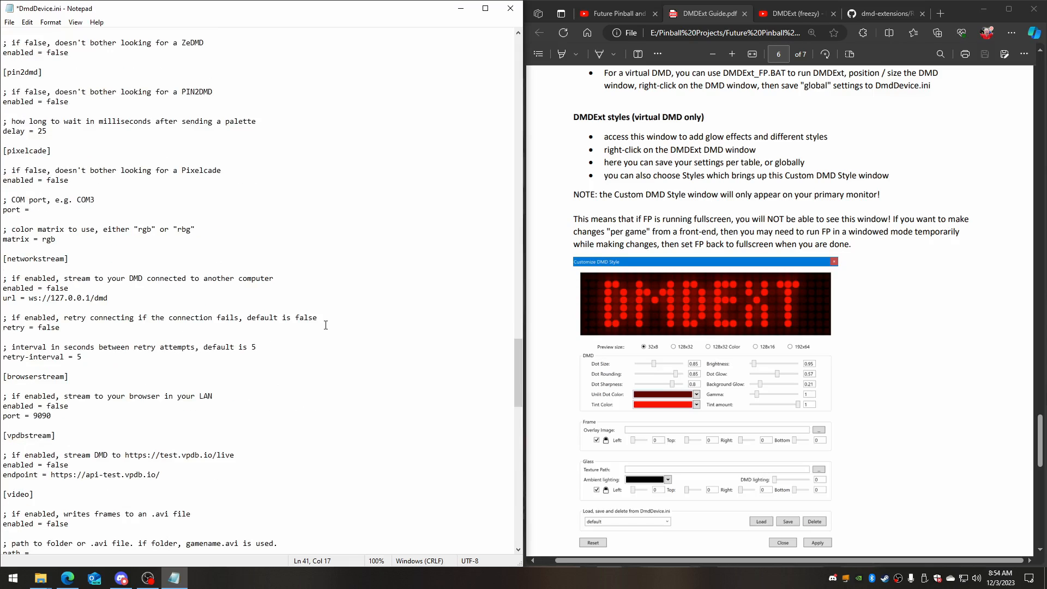
scroll(326, 325, down, 1)
scroll(164, 281, down, 2)
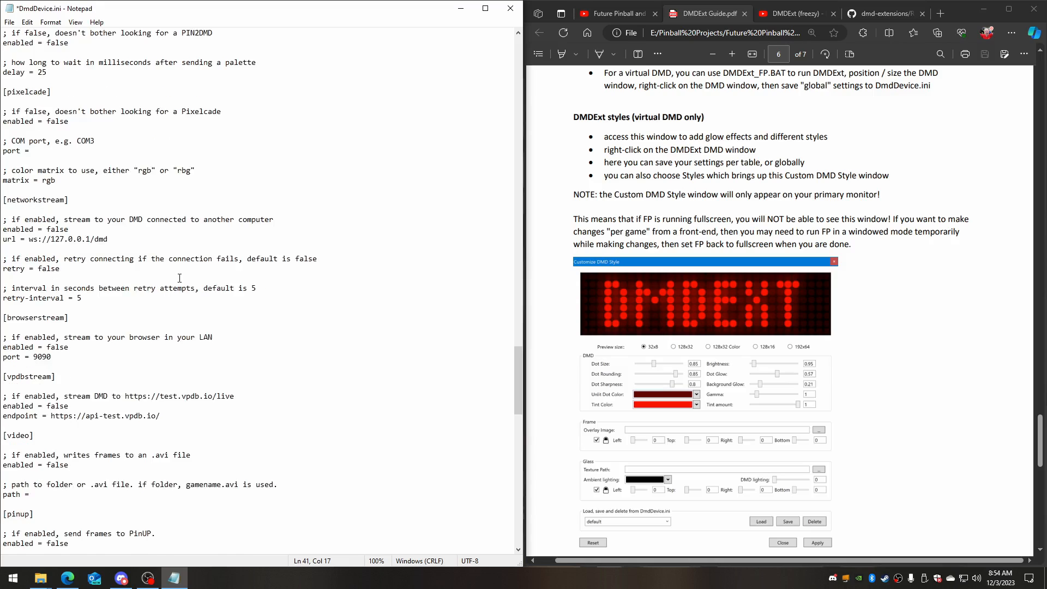
scroll(52, 267, down, 2)
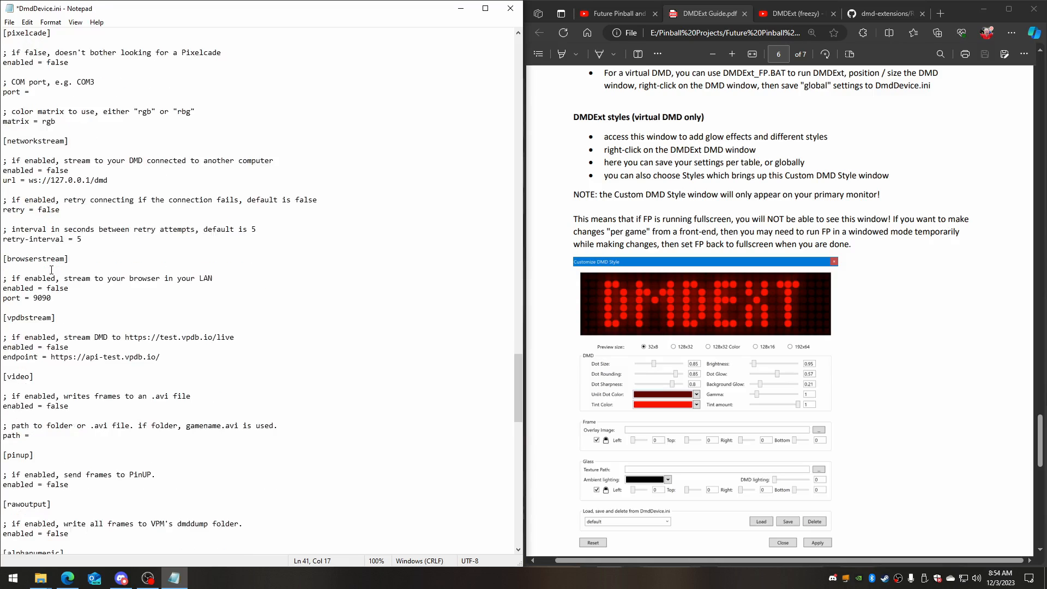
scroll(104, 280, down, 3)
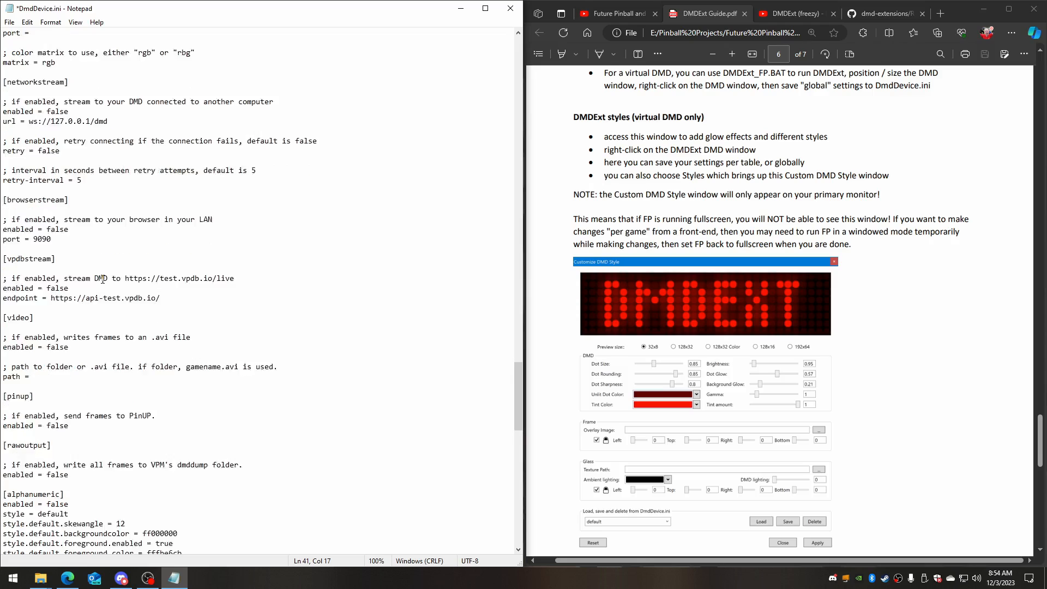
scroll(103, 279, down, 2)
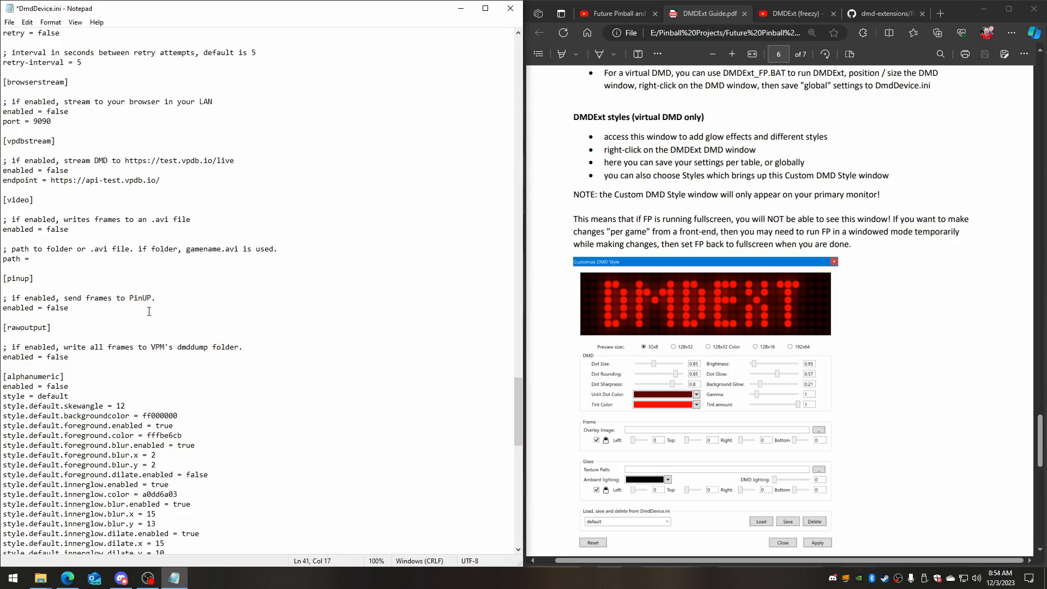
scroll(109, 328, down, 4)
scroll(150, 311, down, 20)
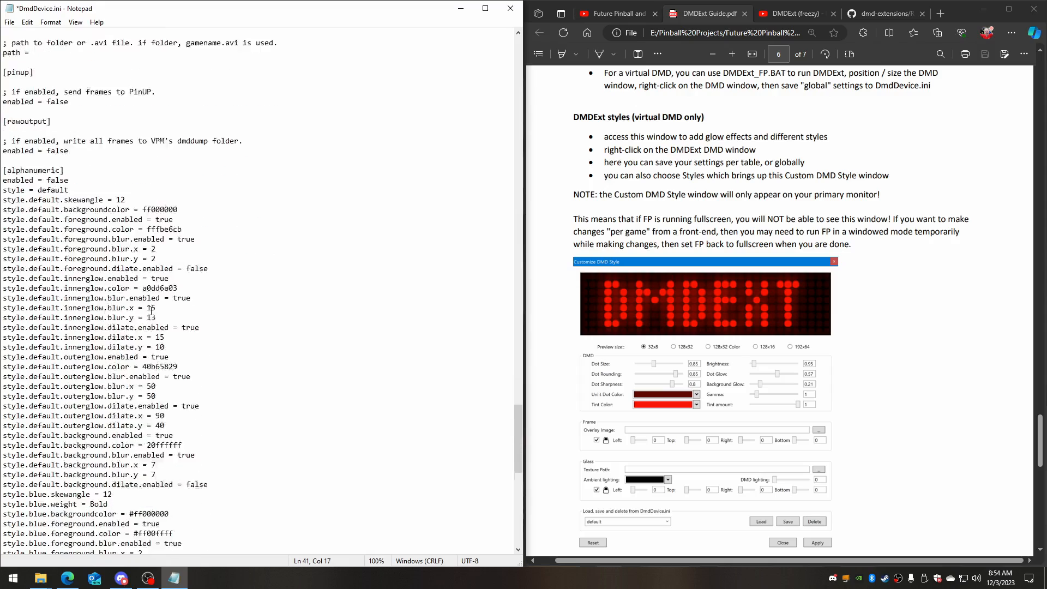
Return to the virtualdmd settings, then save DmdDevice.ini and close it.
scroll(154, 312, up, 20)
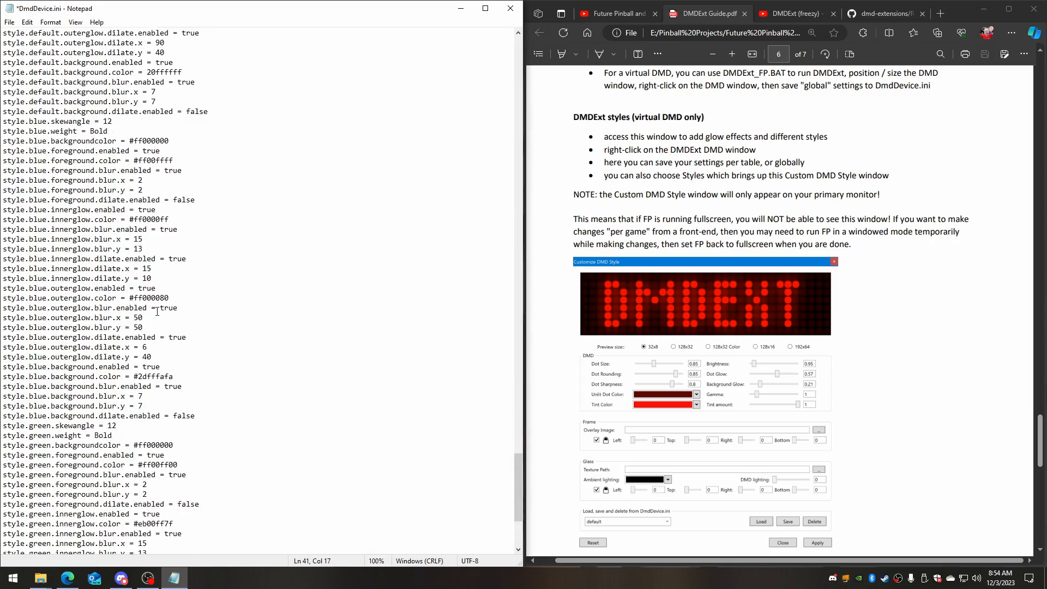
scroll(159, 309, up, 7)
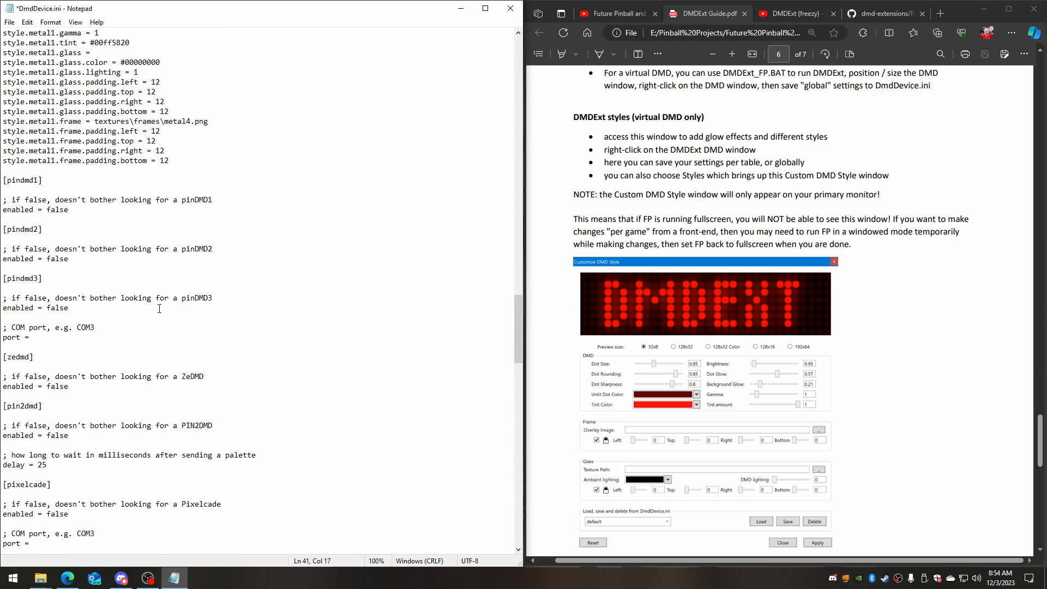
scroll(196, 249, up, 20)
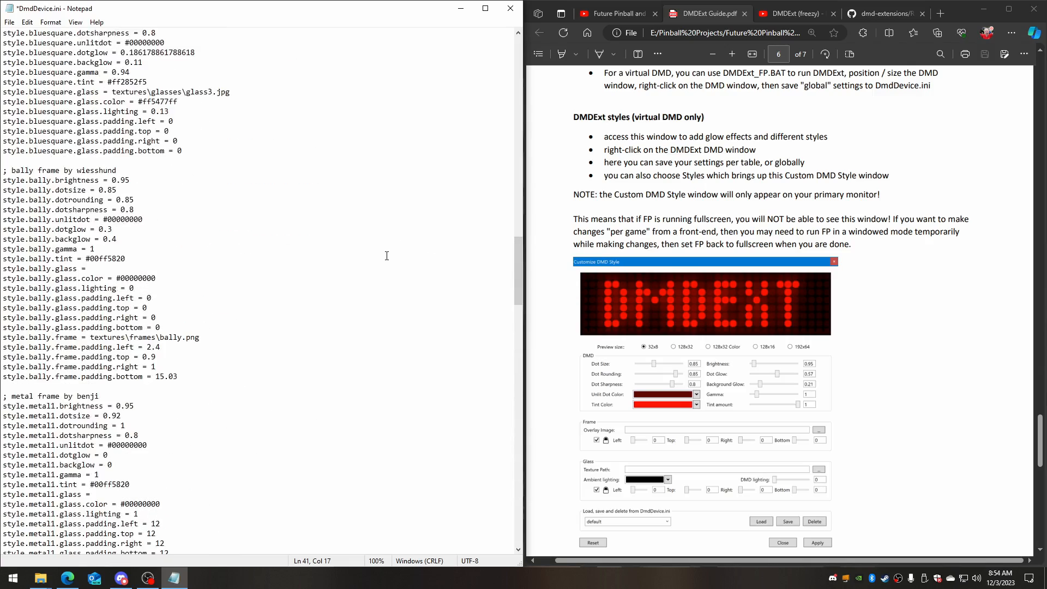
scroll(385, 254, up, 20)
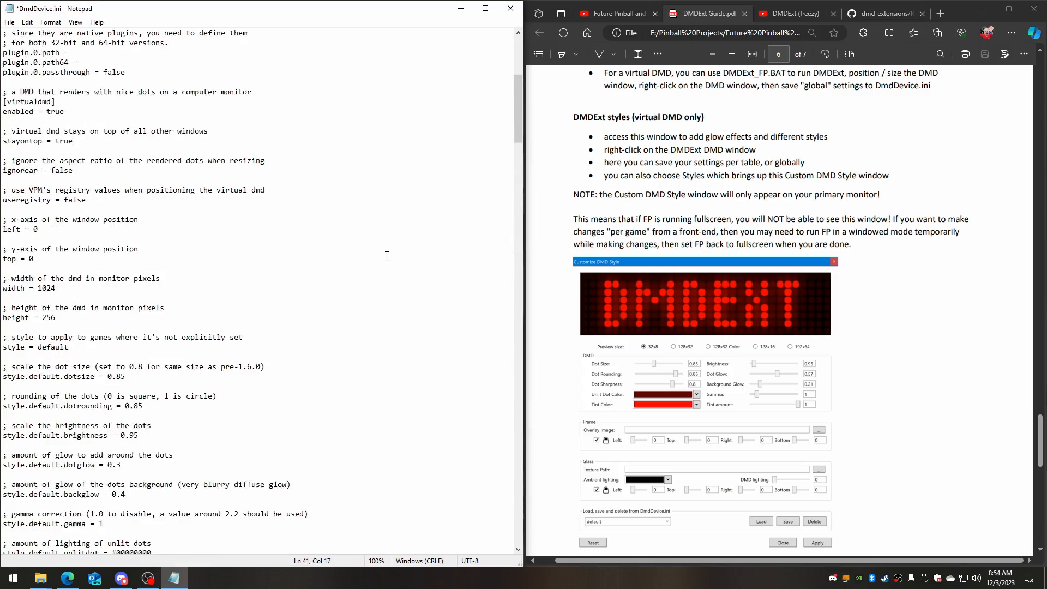
scroll(384, 261, down, 13)
scroll(160, 76, up, 16)
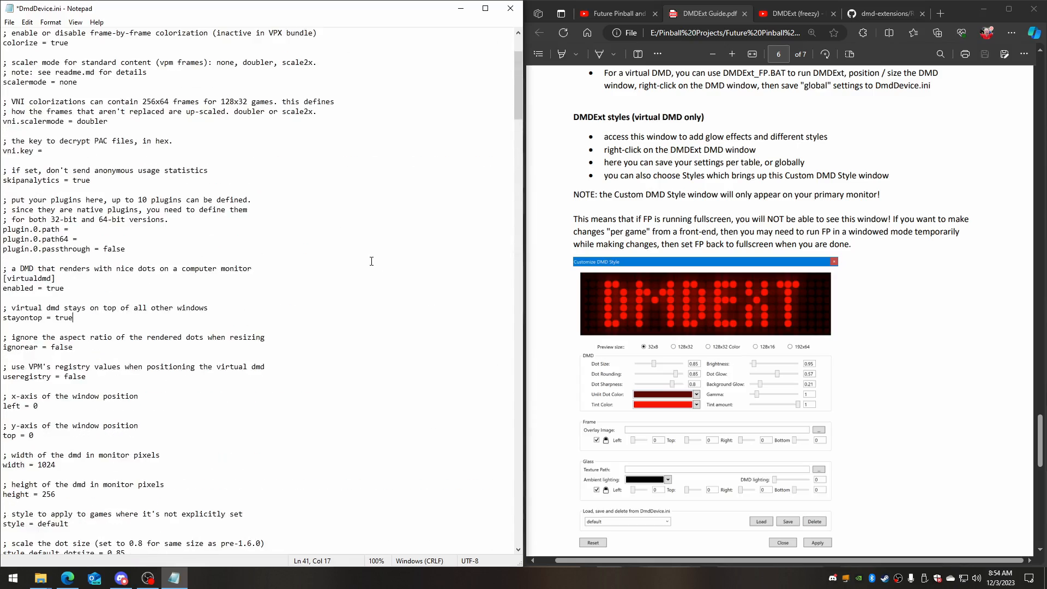
click(9, 22)
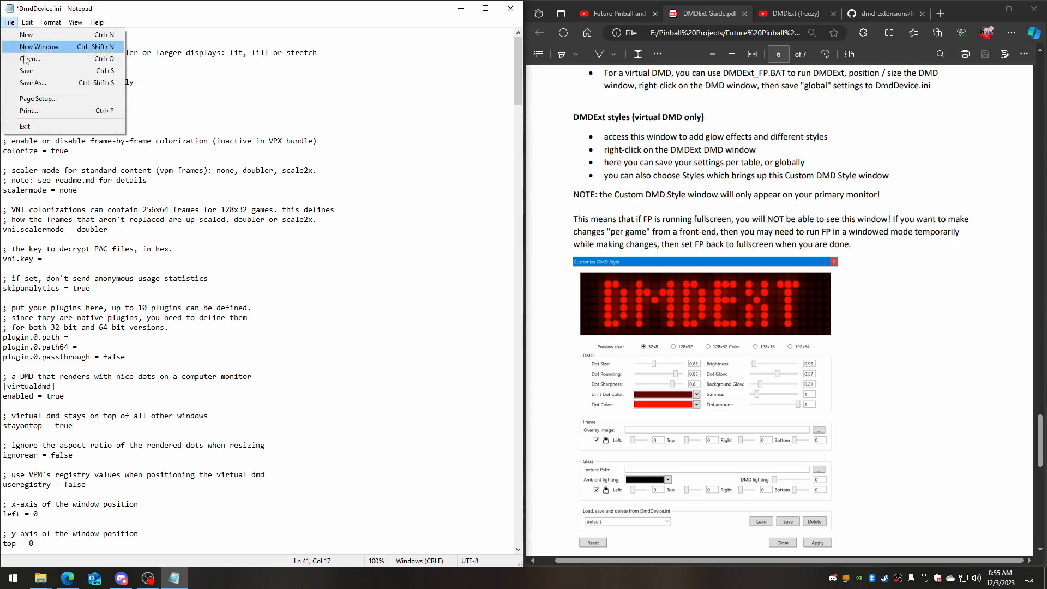
click(24, 69)
click(511, 8)
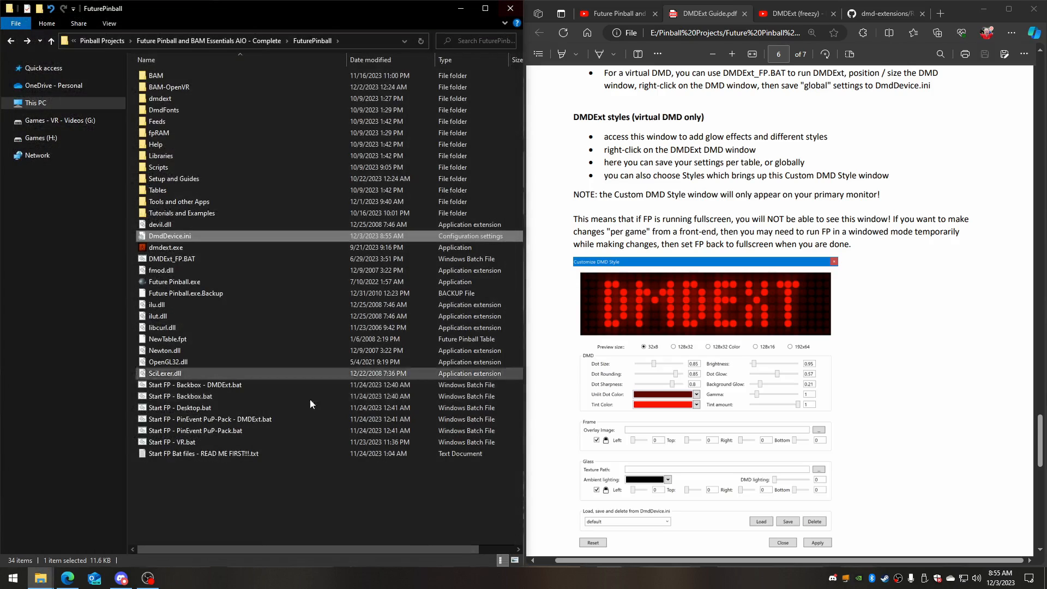
Run DMDExt_FP.BAT from the FuturePinball folder and move the virtual DMD window over the guide.
click(230, 517)
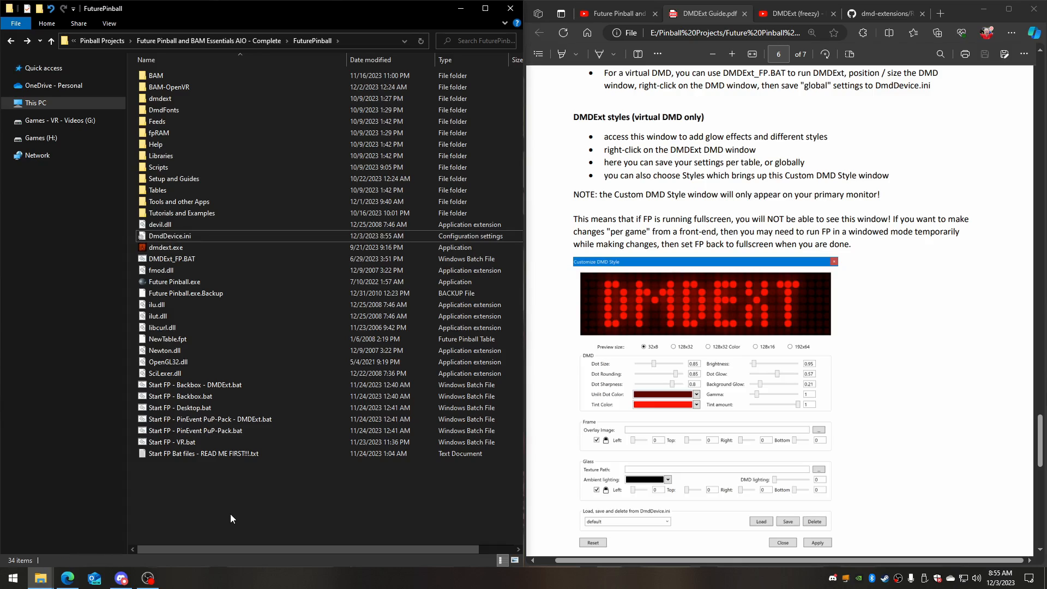
double_click(179, 259)
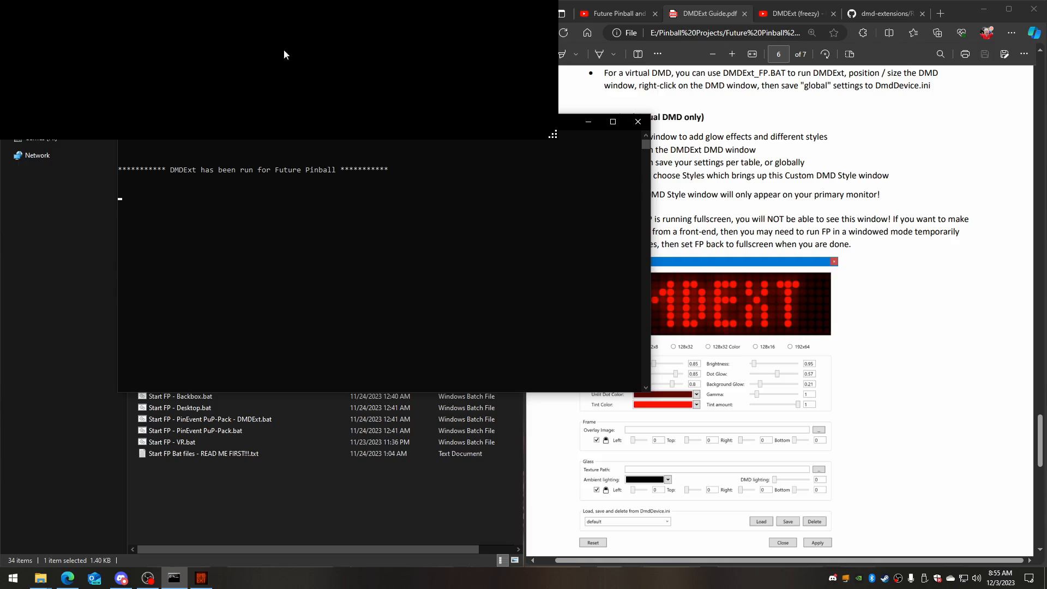
mouse_move(148, 51)
mouse_down()
mouse_move(254, 96)
mouse_move(168, 70)
mouse_move(163, 56)
mouse_up()
mouse_move(229, 70)
mouse_down()
mouse_move(322, 117)
mouse_move(263, 104)
mouse_move(227, 73)
mouse_up()
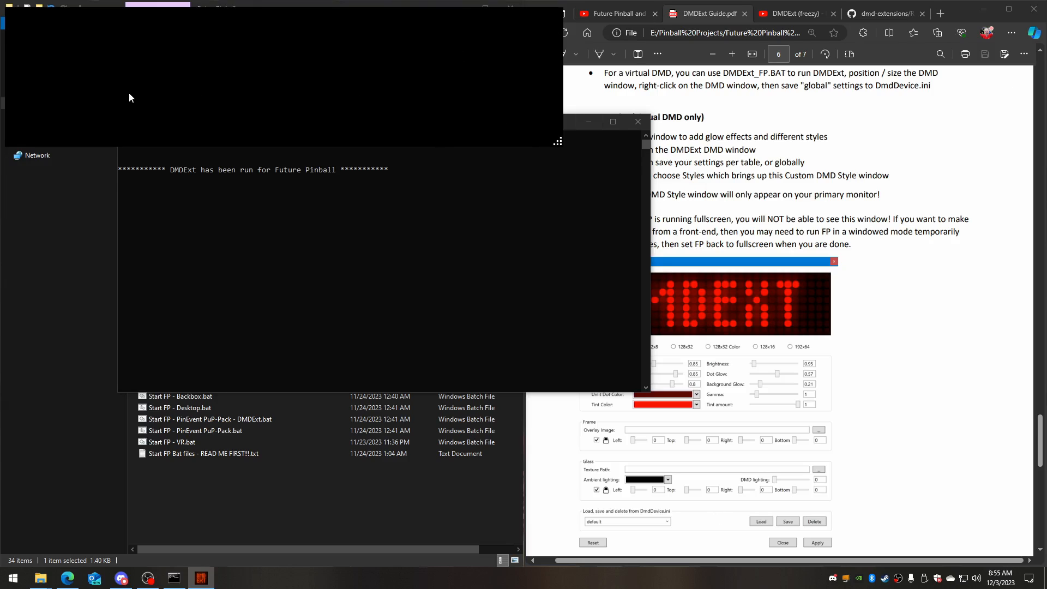
drag(129, 93, 551, 127)
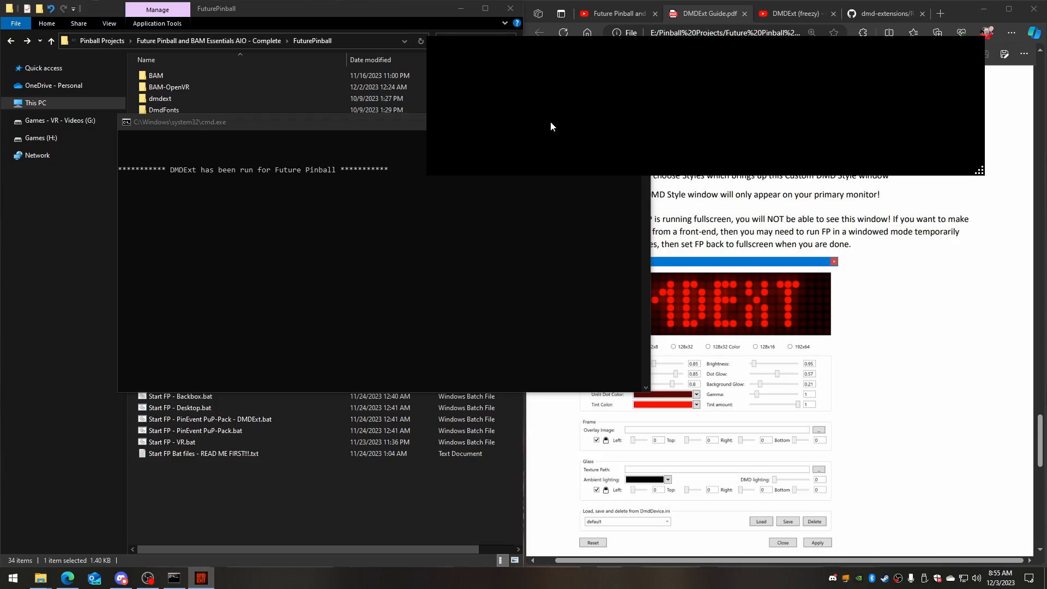
mouse_move(550, 126)
mouse_down()
mouse_move(566, 252)
mouse_move(547, 123)
mouse_move(566, 117)
mouse_up()
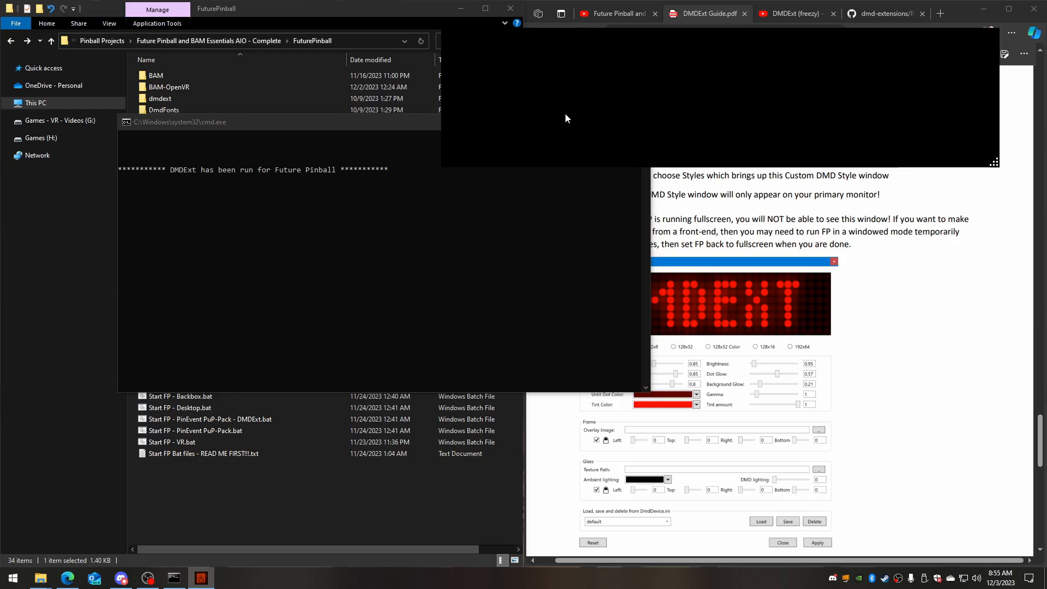
Minimize the command window, then shrink the virtual DMD window and fit it into the upper-right corner of the desktop.
drag(365, 125, 306, 205)
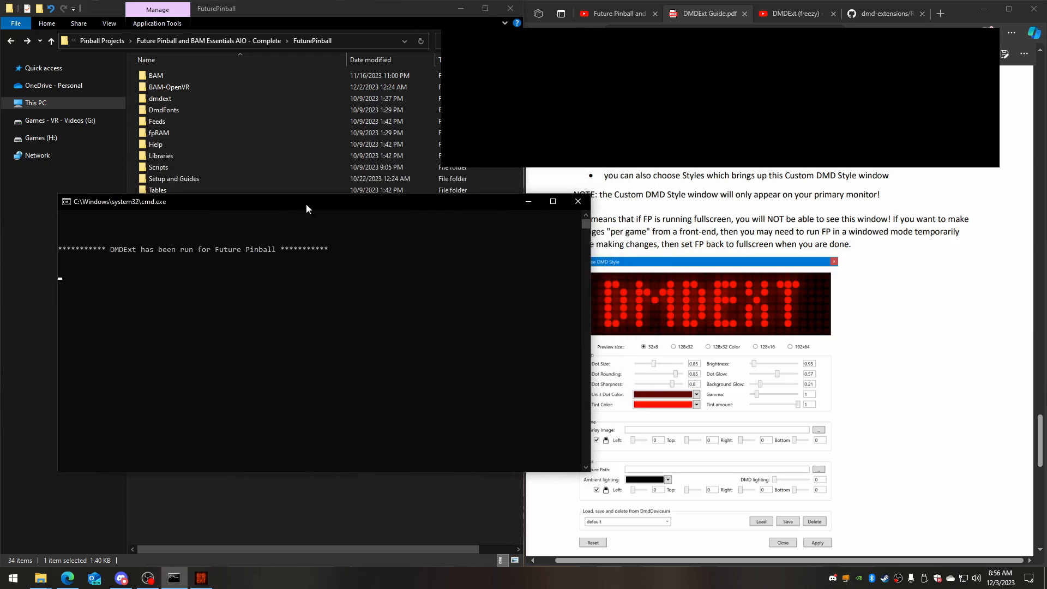
click(527, 202)
drag(729, 99, 772, 81)
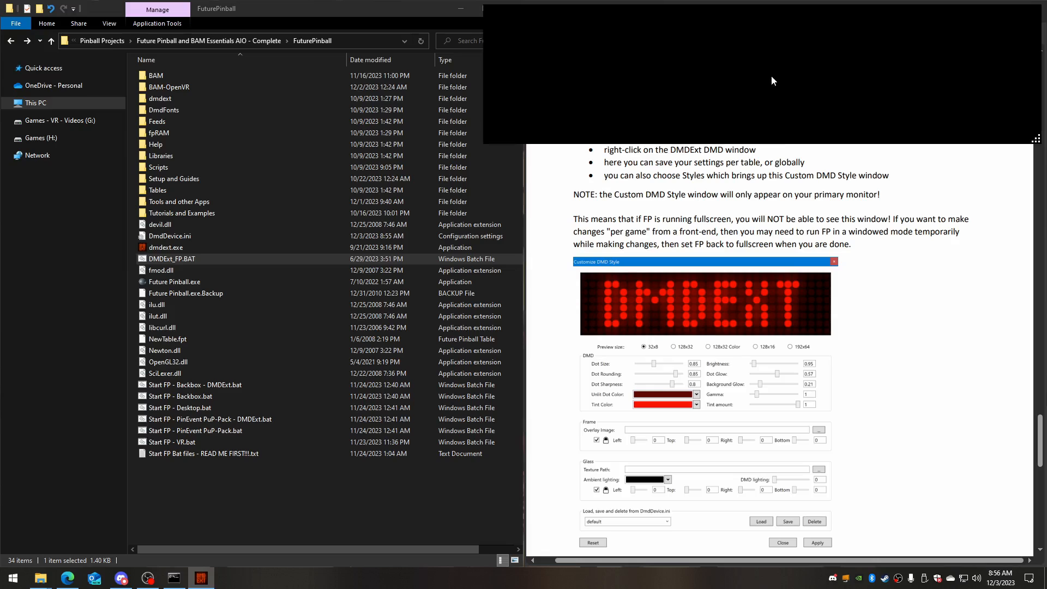
drag(1037, 140, 854, 97)
drag(652, 48, 839, 51)
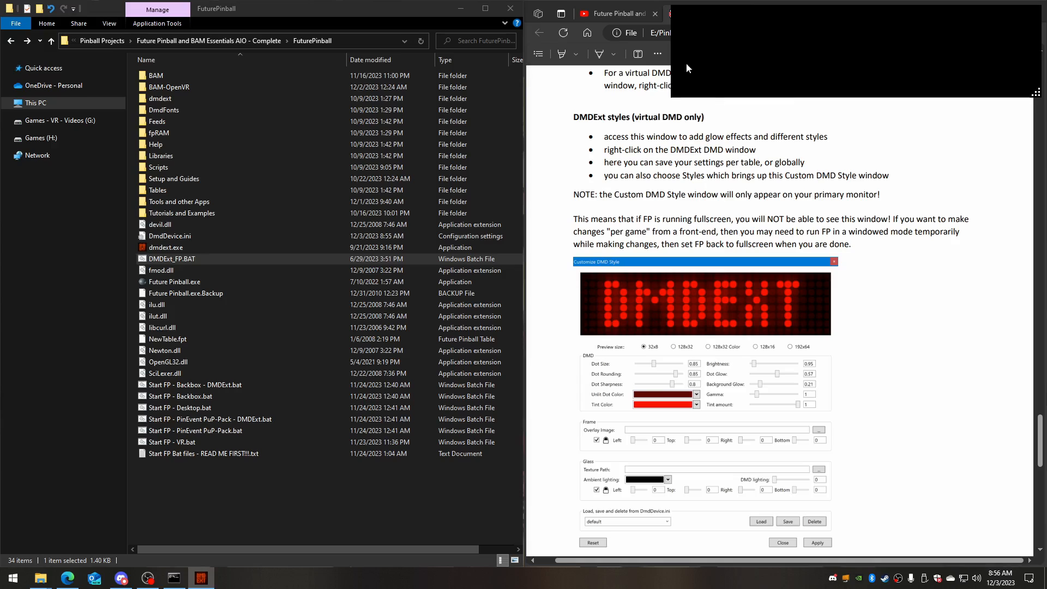
Save the virtual DMD window's position globally.
right_click(785, 31)
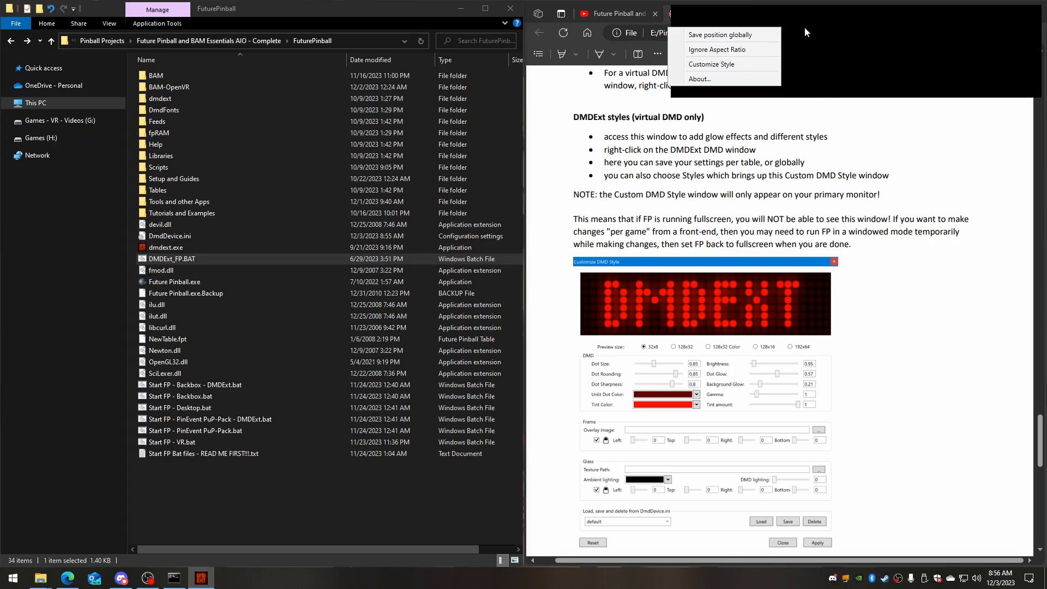
click(920, 44)
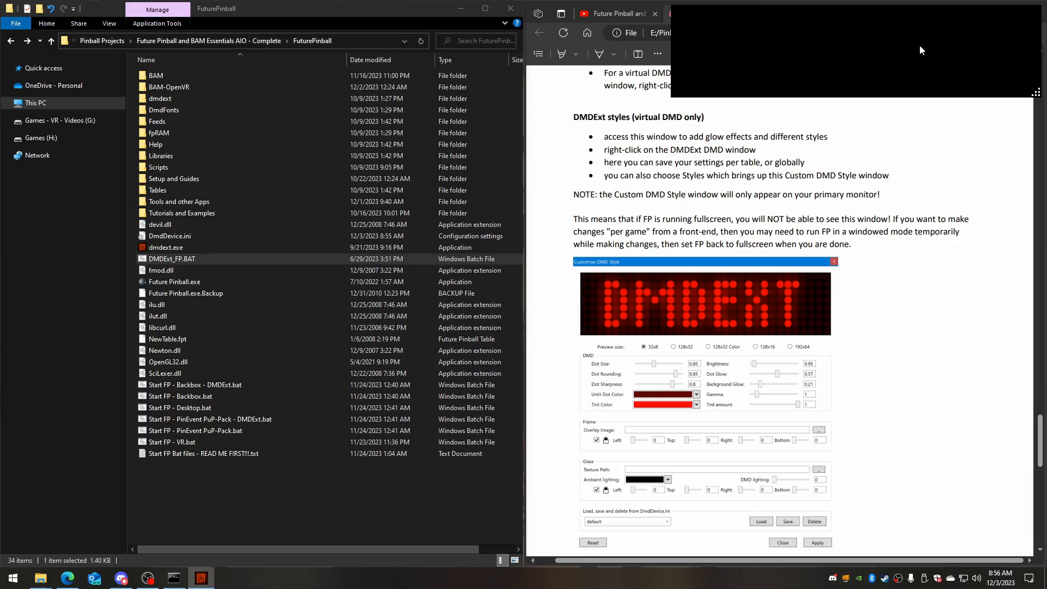
right_click(816, 28)
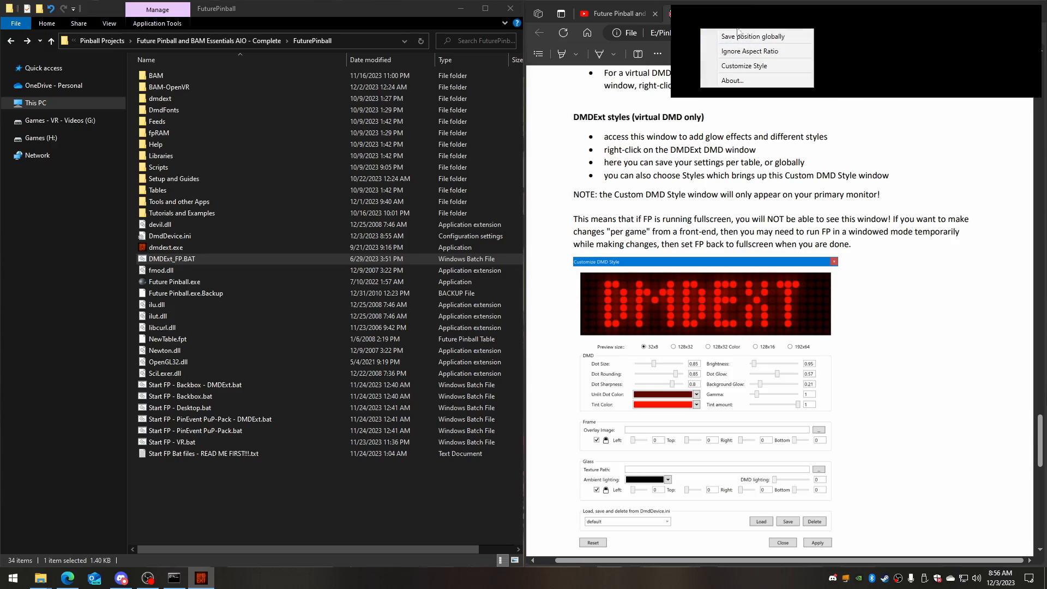
click(778, 38)
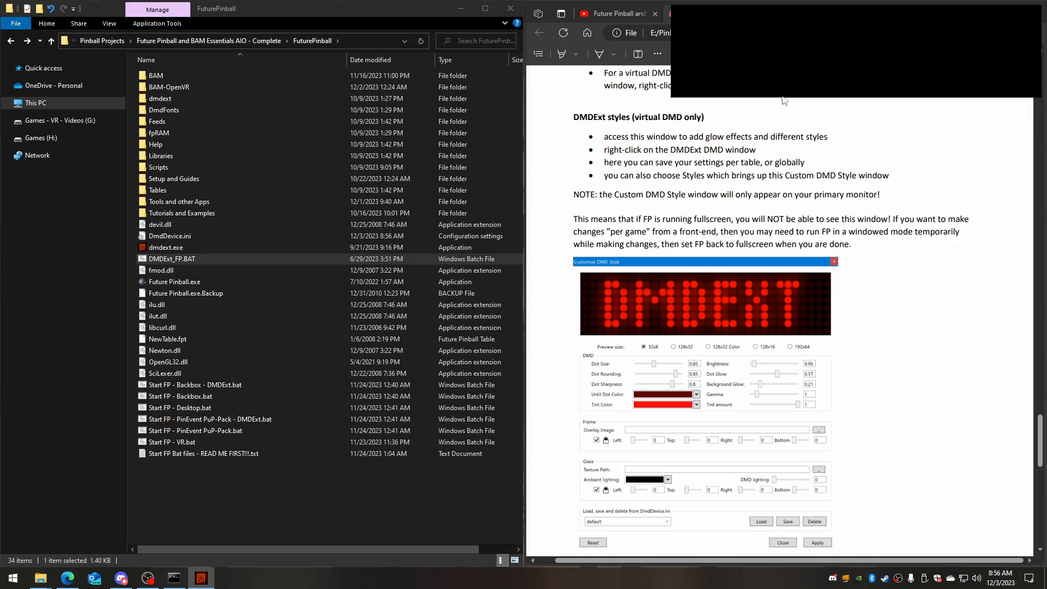
Close the running DMDExt command window and run DMDExt_FP.BAT again from the FuturePinball folder.
click(184, 568)
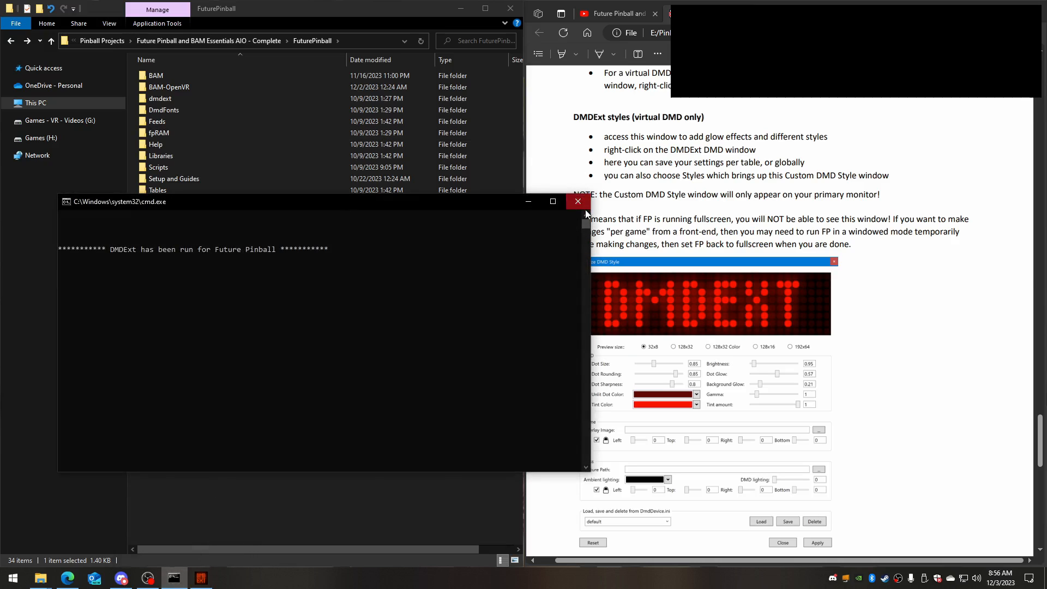
click(583, 205)
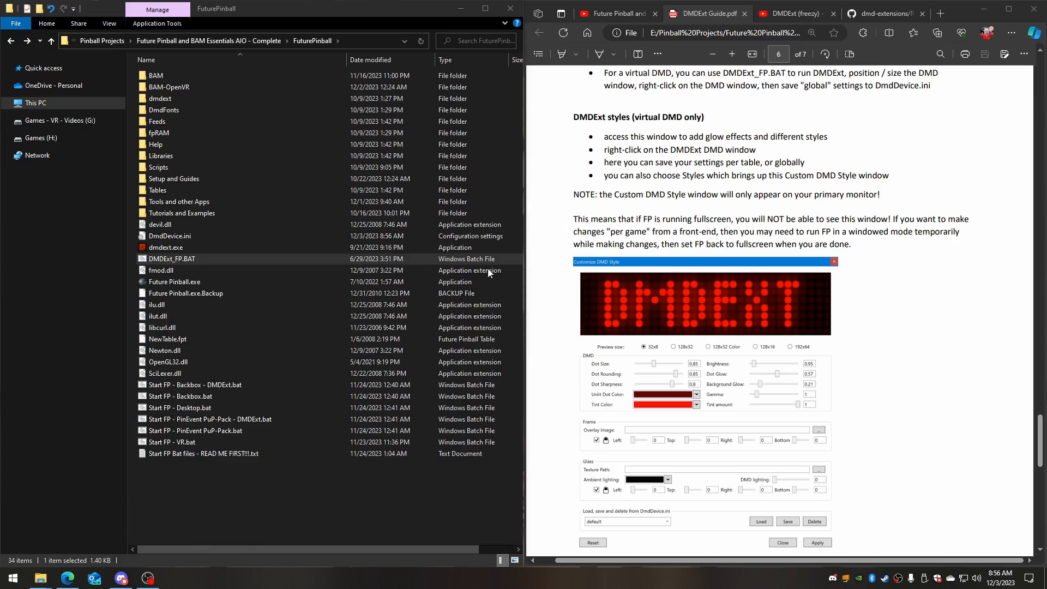
double_click(170, 258)
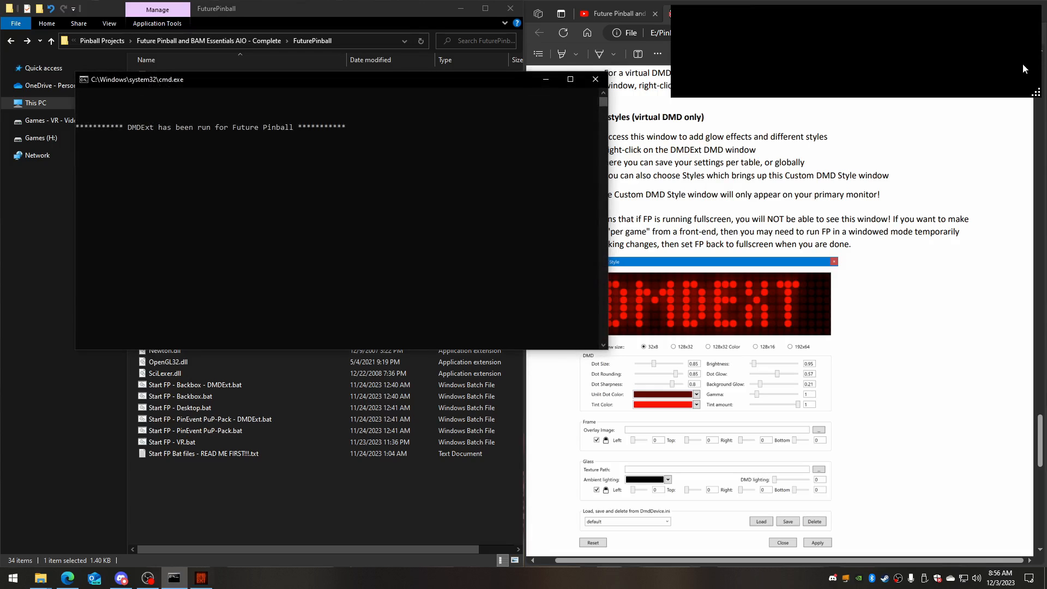
Open the Customize DMD Style dialog for the virtual DMD and move the dialog slightly higher.
right_click(851, 39)
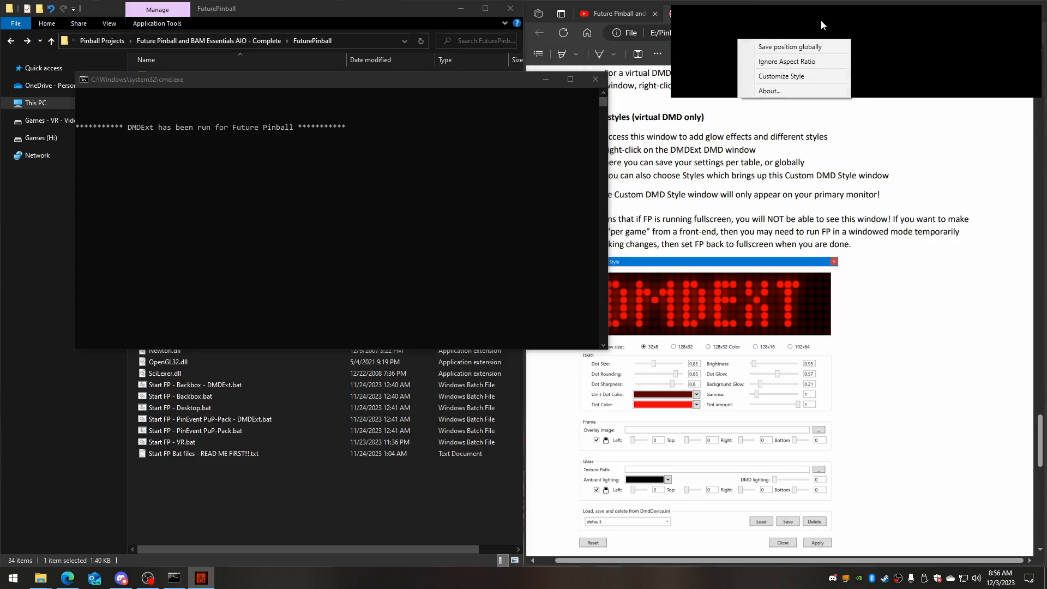
click(794, 77)
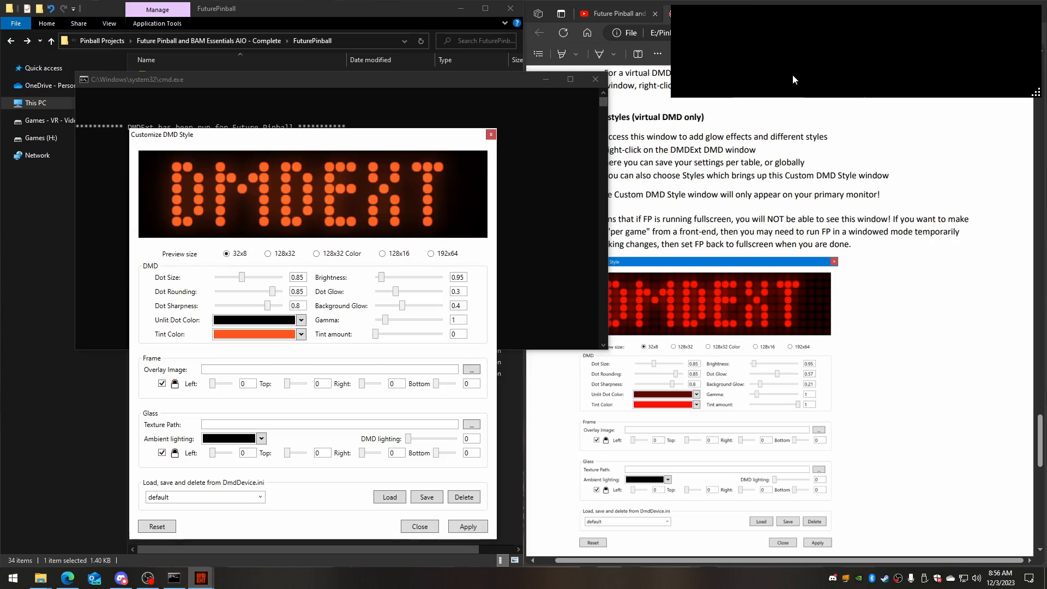
drag(320, 140, 301, 98)
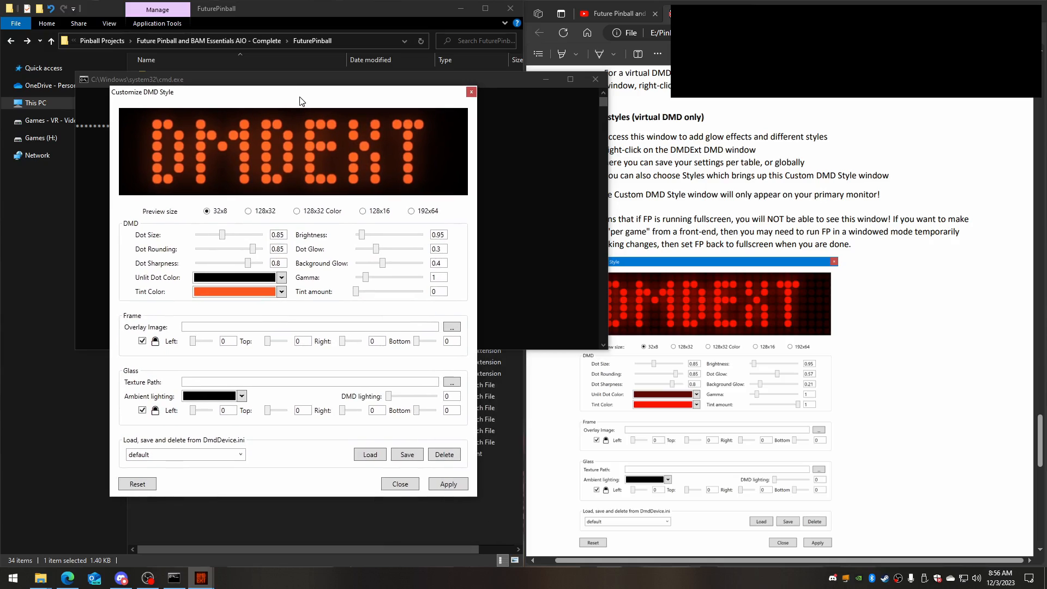
Change the DMD tint color to a bright green.
click(282, 293)
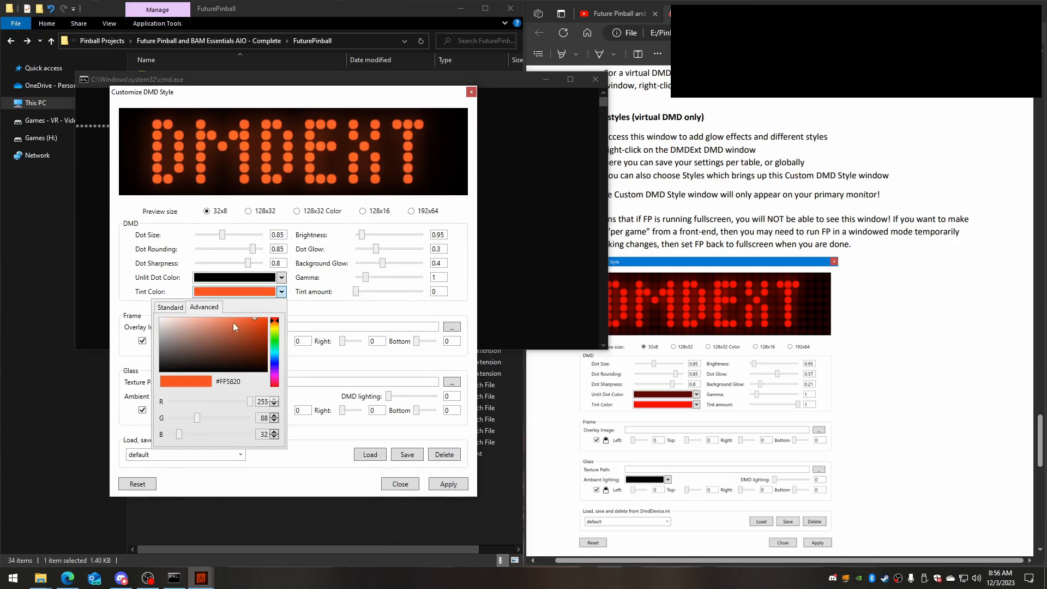
click(275, 376)
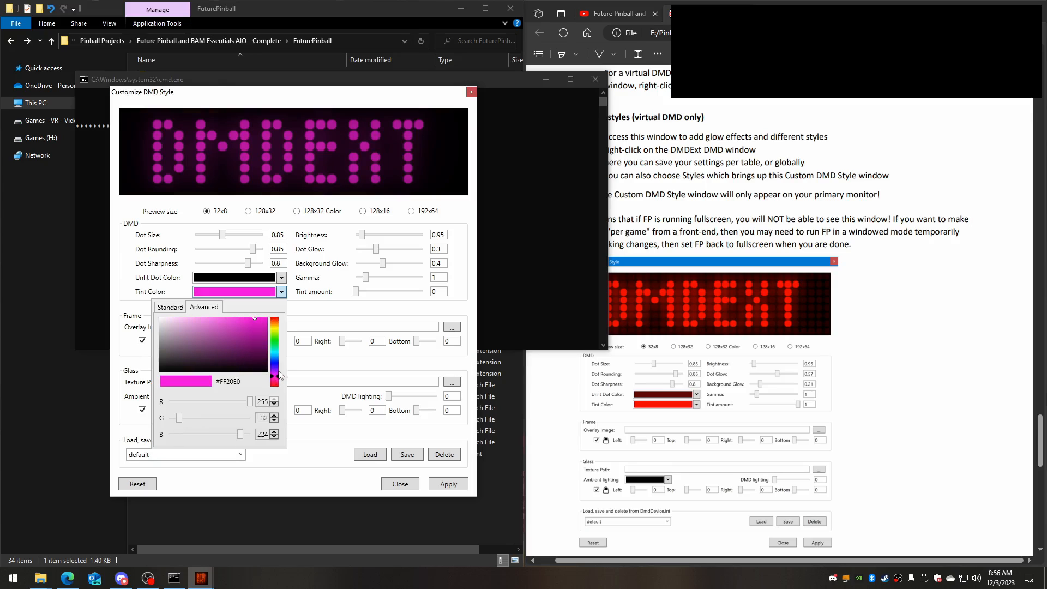
mouse_move(277, 376)
mouse_down()
mouse_move(289, 323)
mouse_move(300, 342)
mouse_up()
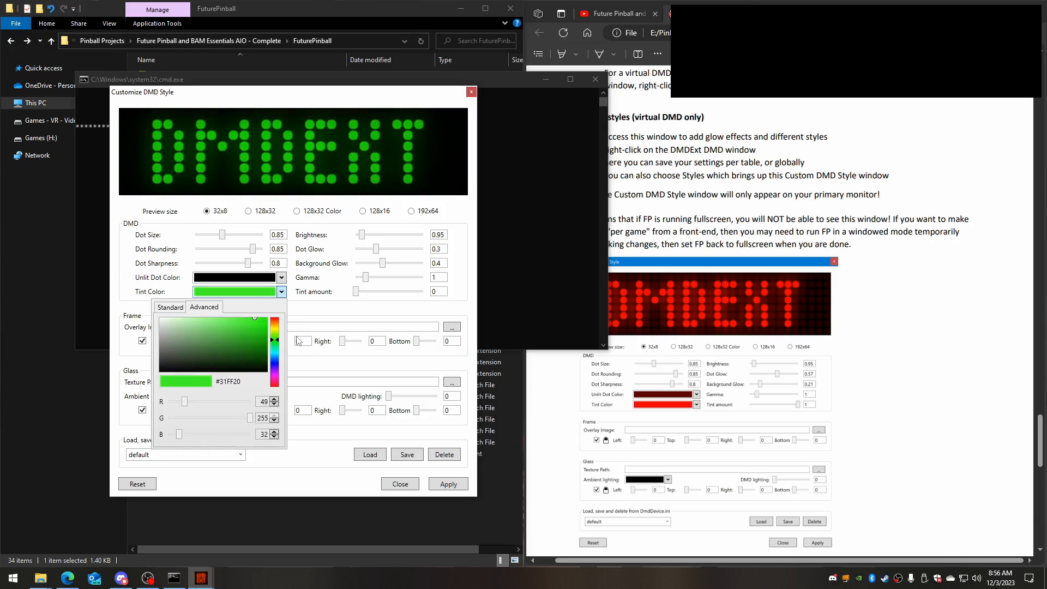
click(281, 292)
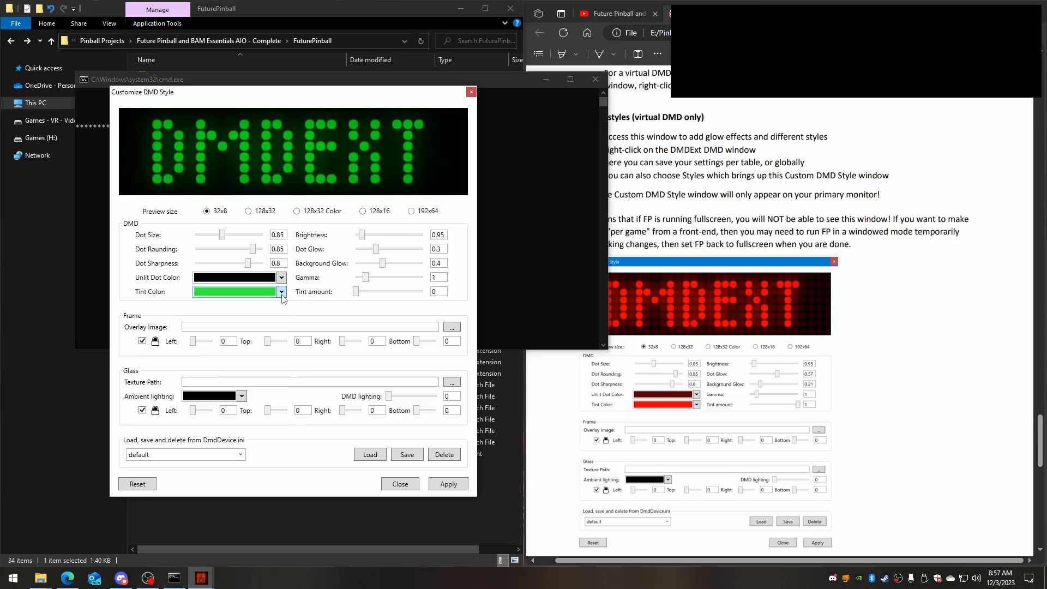
Set the tint amount to 1 and the dot rounding to 1, then close the Customize DMD Style dialog.
mouse_move(356, 294)
mouse_down()
mouse_move(407, 295)
mouse_move(345, 293)
mouse_up()
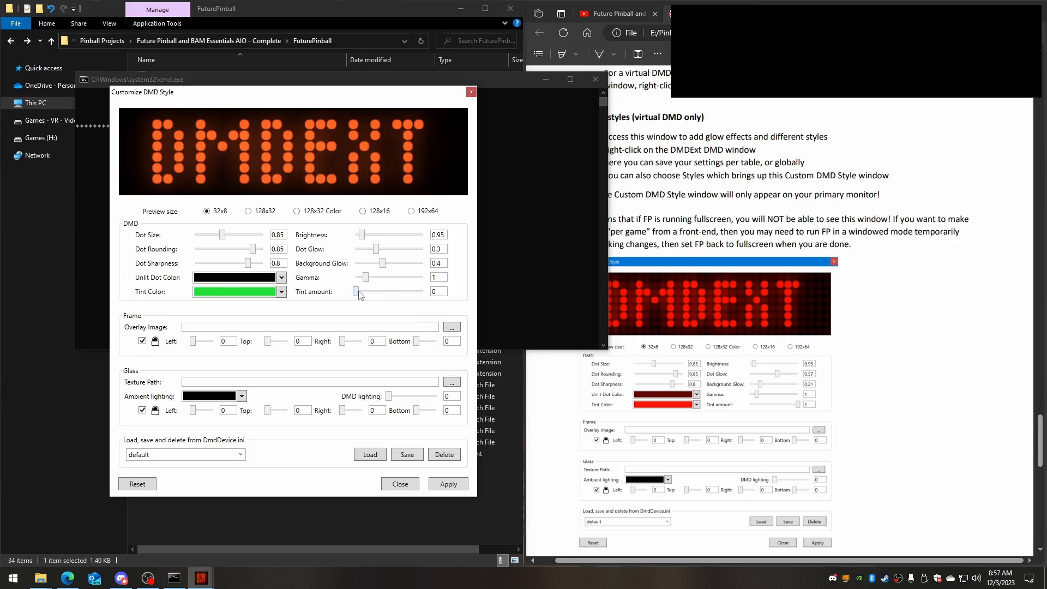
drag(359, 295, 429, 298)
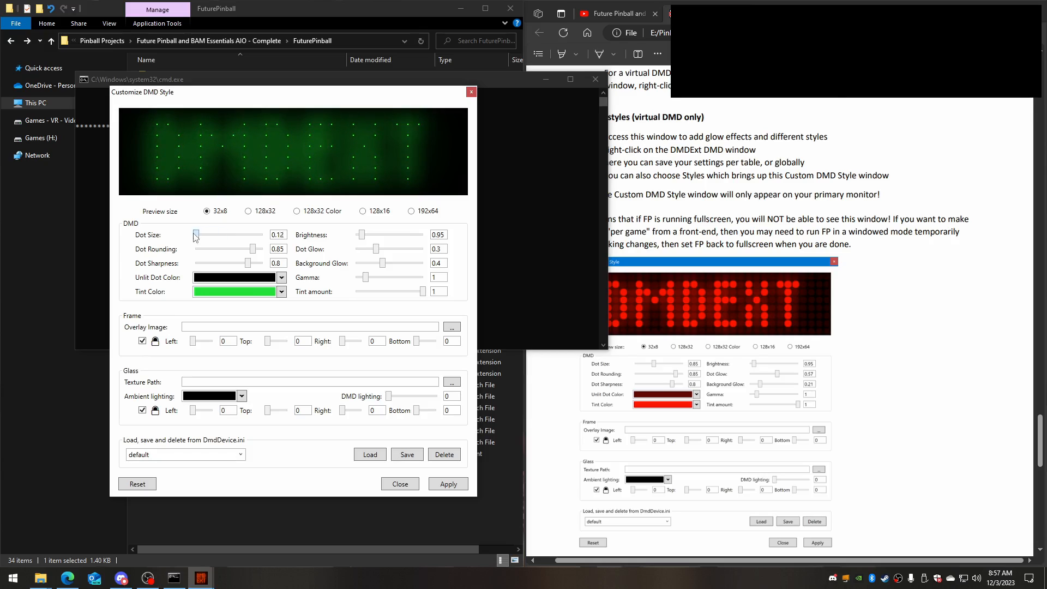
drag(222, 236, 326, 250)
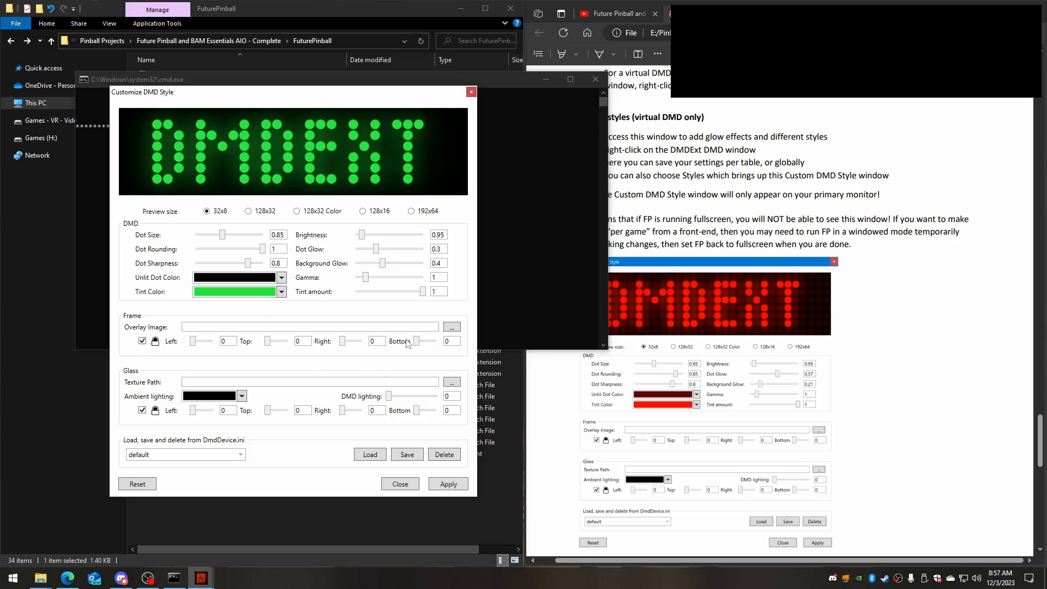
click(400, 485)
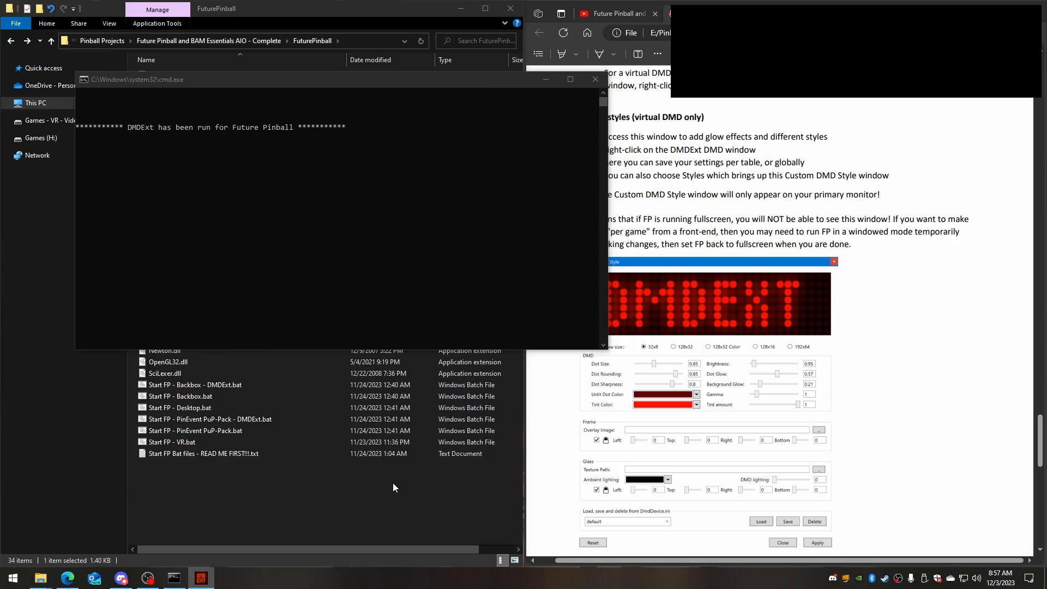
Dismiss the virtual DMD window's options and shut down the running DMDExt session.
right_click(781, 59)
click(689, 108)
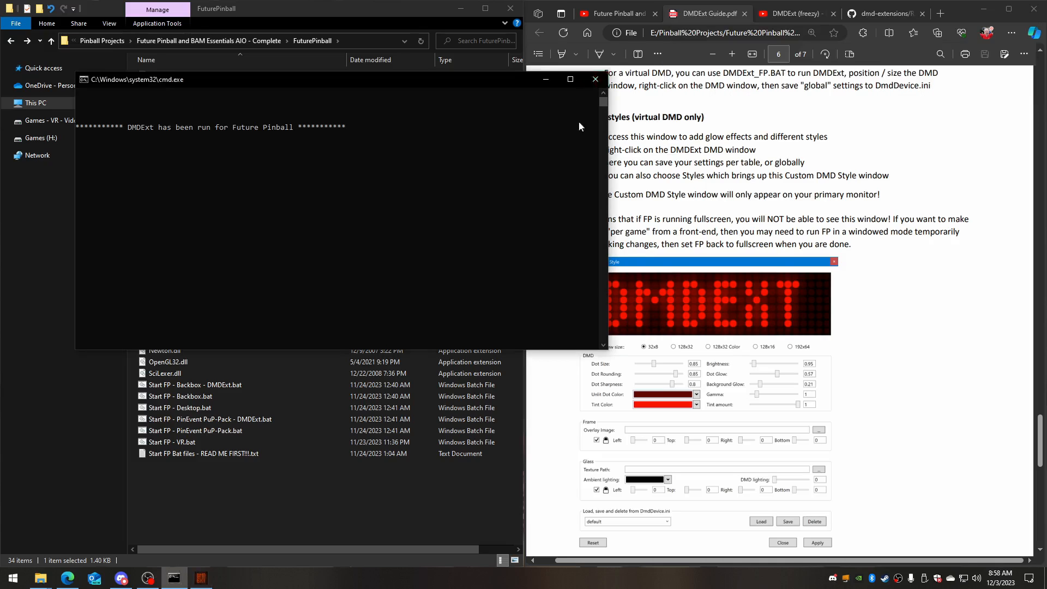
click(237, 516)
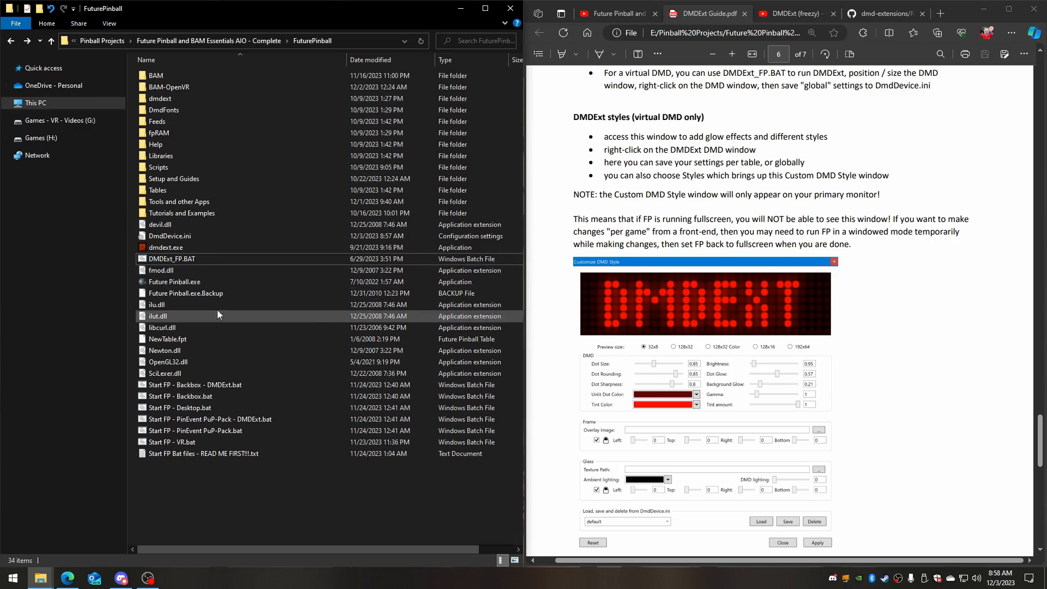
Run DMDExt_FP.BAT once more and minimize its command window.
click(178, 261)
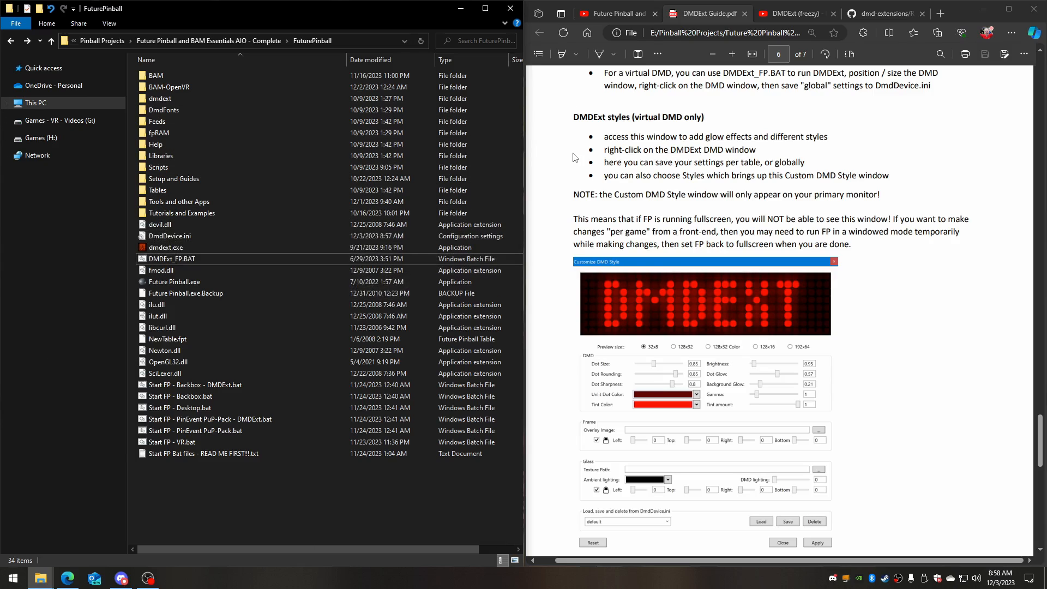
double_click(175, 260)
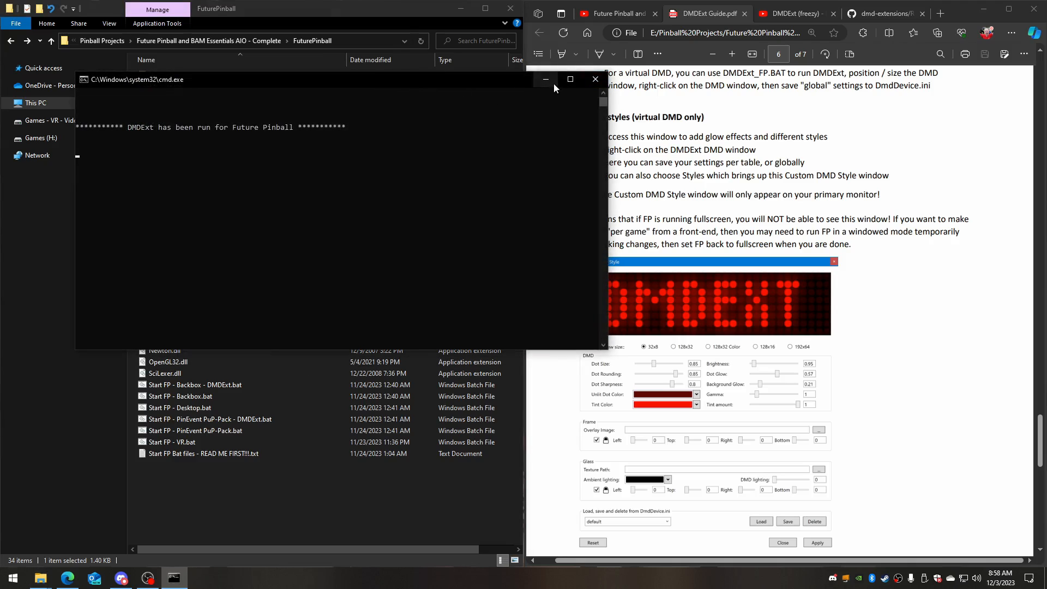
click(546, 81)
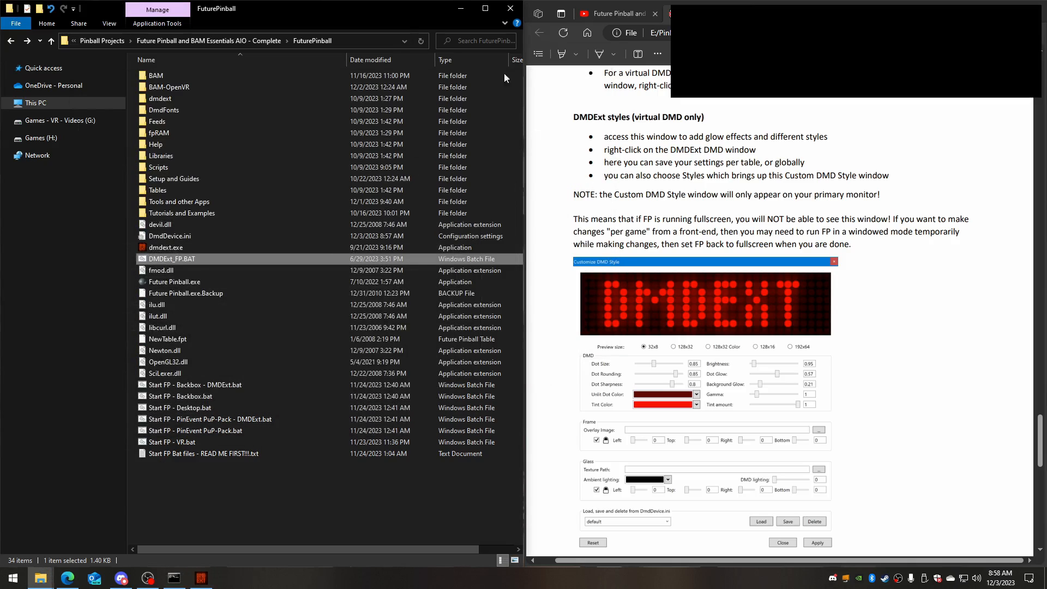
Launch Future Pinball with Start FP - Desktop.bat and fit its window beside the guide.
click(195, 462)
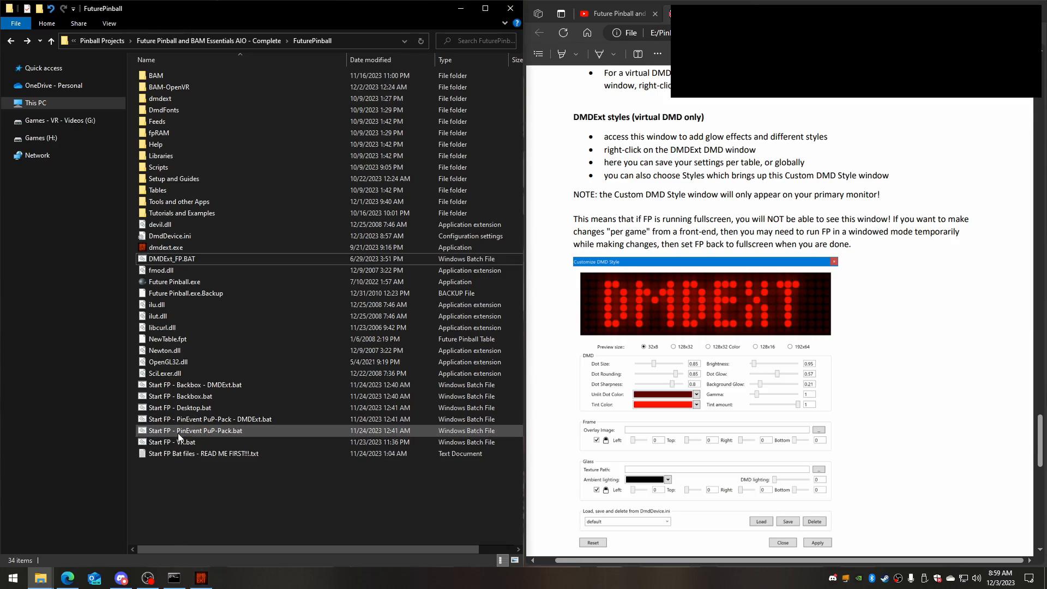
click(196, 410)
double_click(197, 410)
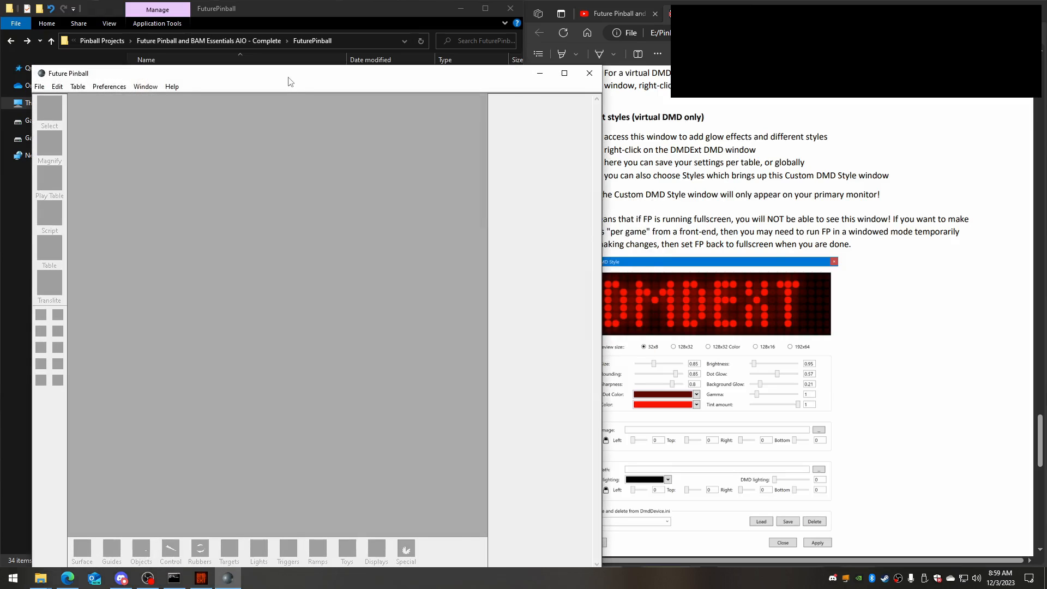
drag(289, 80, 627, 41)
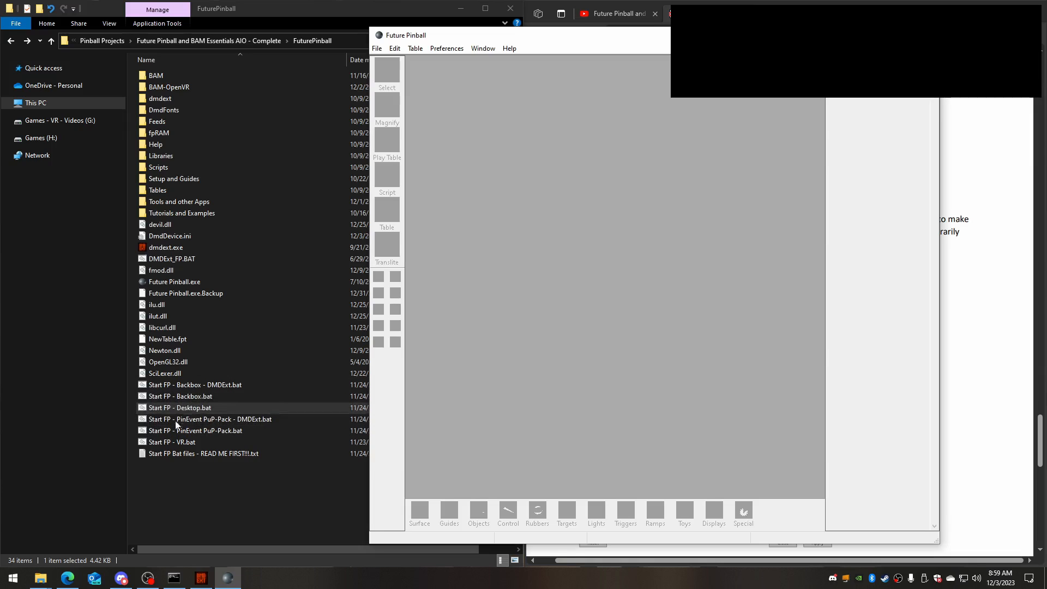
drag(571, 41, 2, 102)
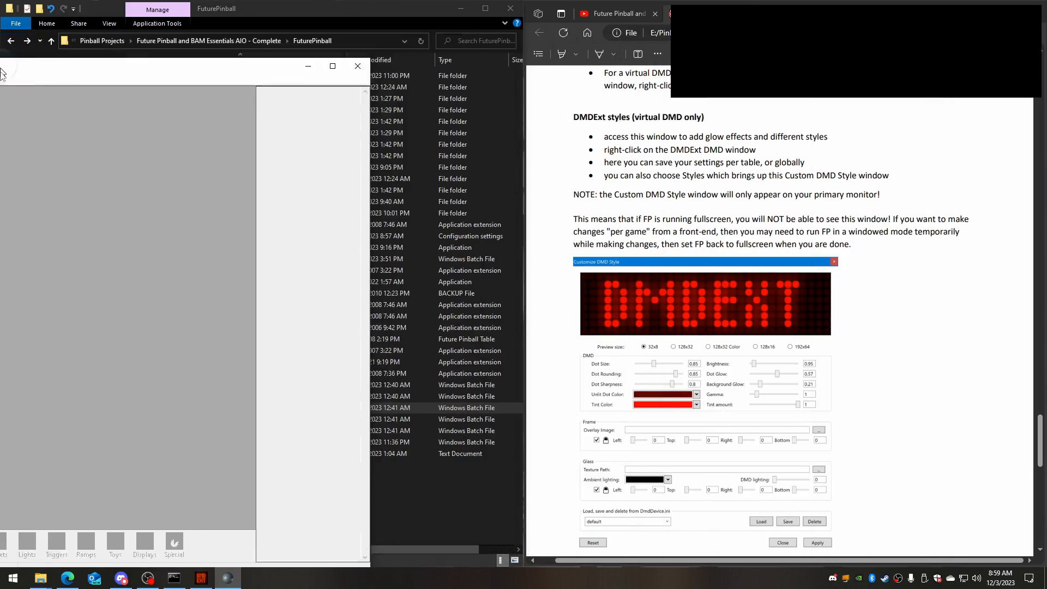
Set antialiasing to 6x Sample in Future Pinball's Video / Rendering Options.
click(71, 25)
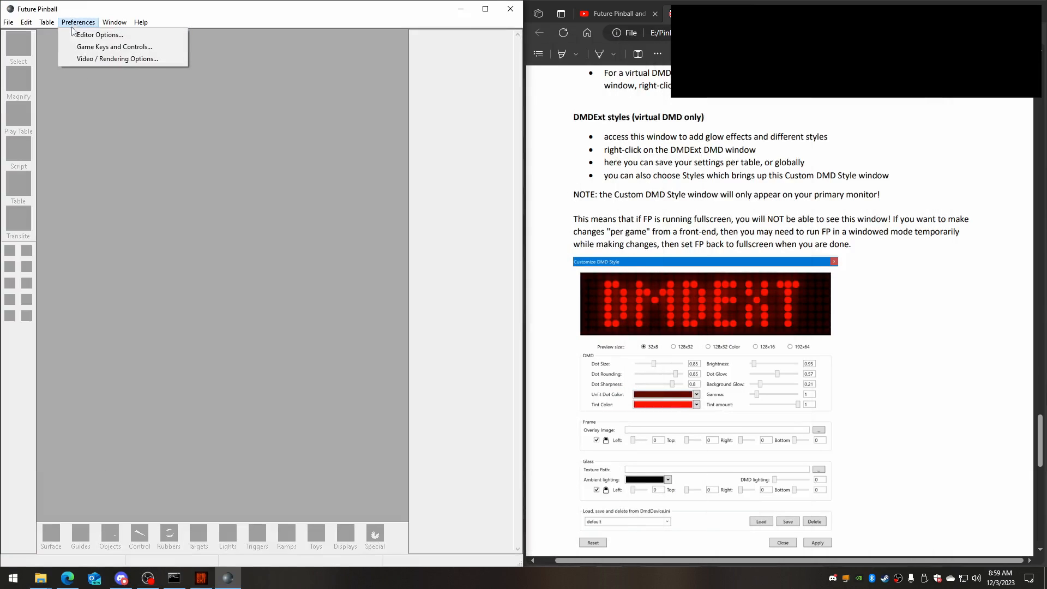
click(109, 59)
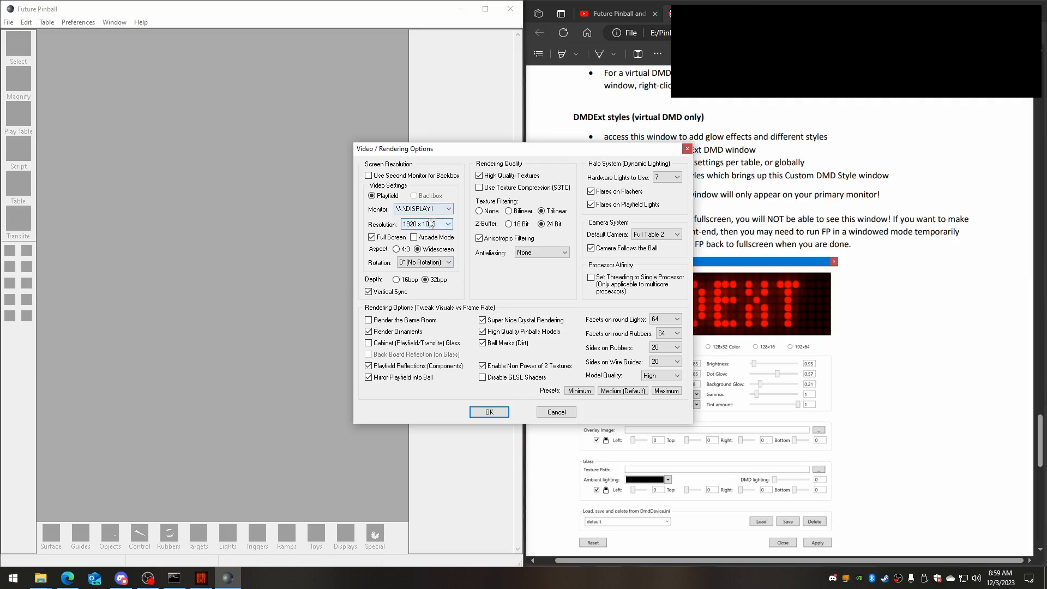
click(541, 253)
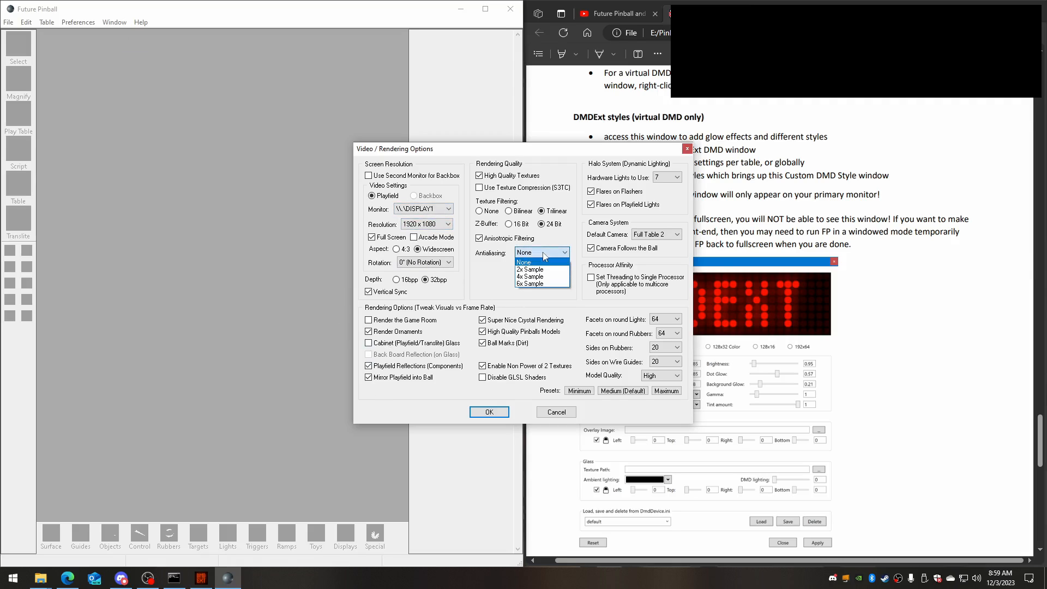
click(537, 283)
click(490, 413)
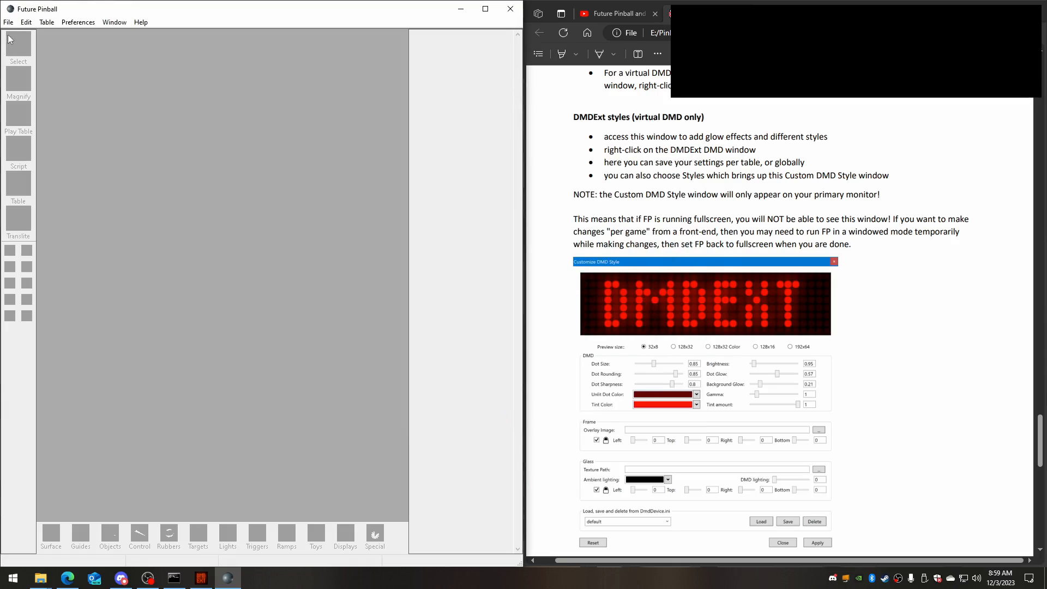
Turn off Full Screen and set the playfield resolution to 1680 x 1050 in the Video / Rendering Options.
click(78, 22)
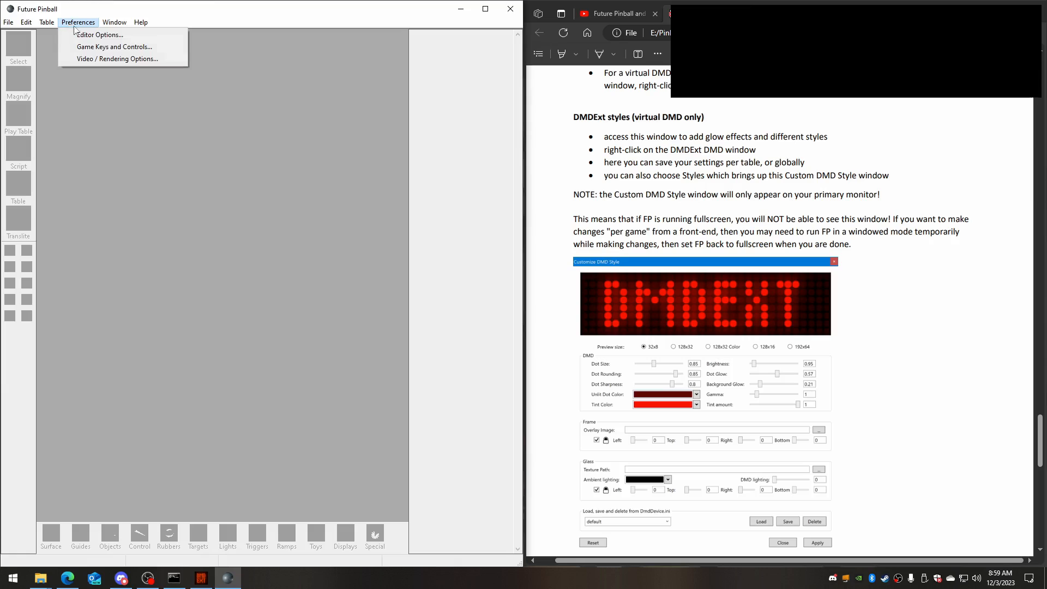
click(98, 60)
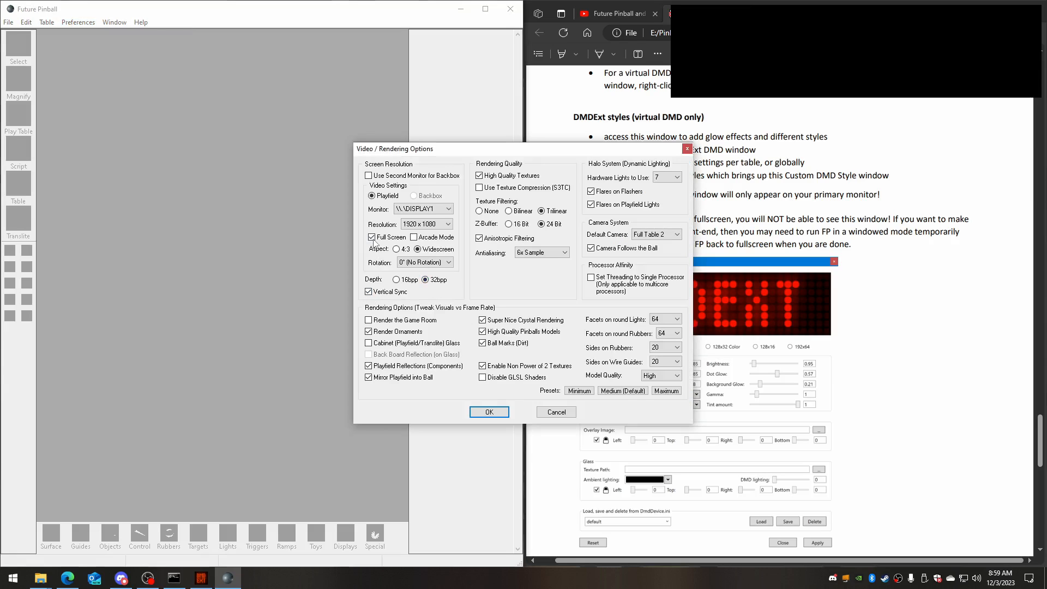
click(421, 224)
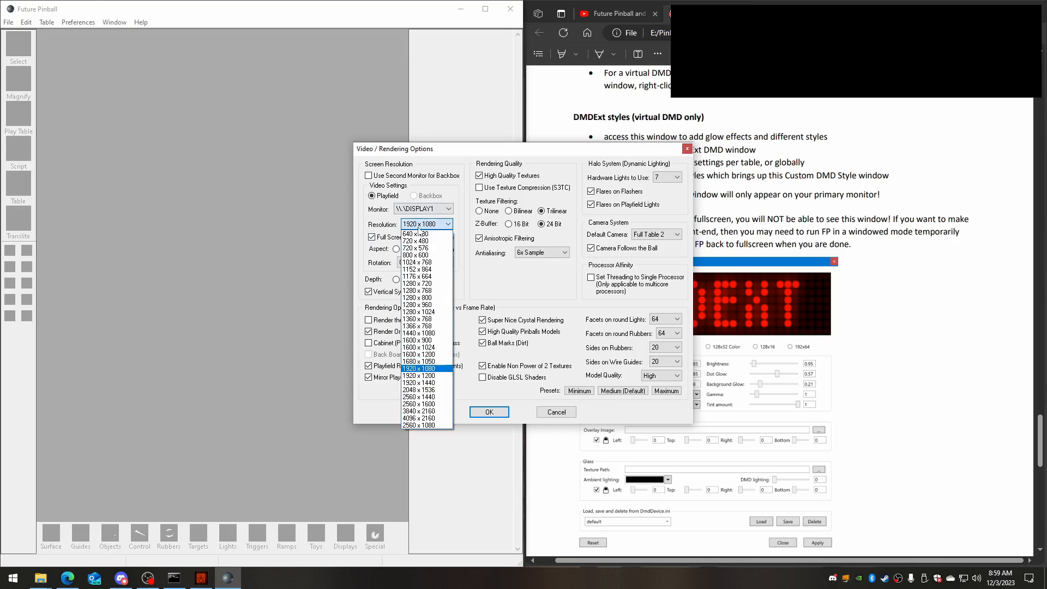
click(439, 361)
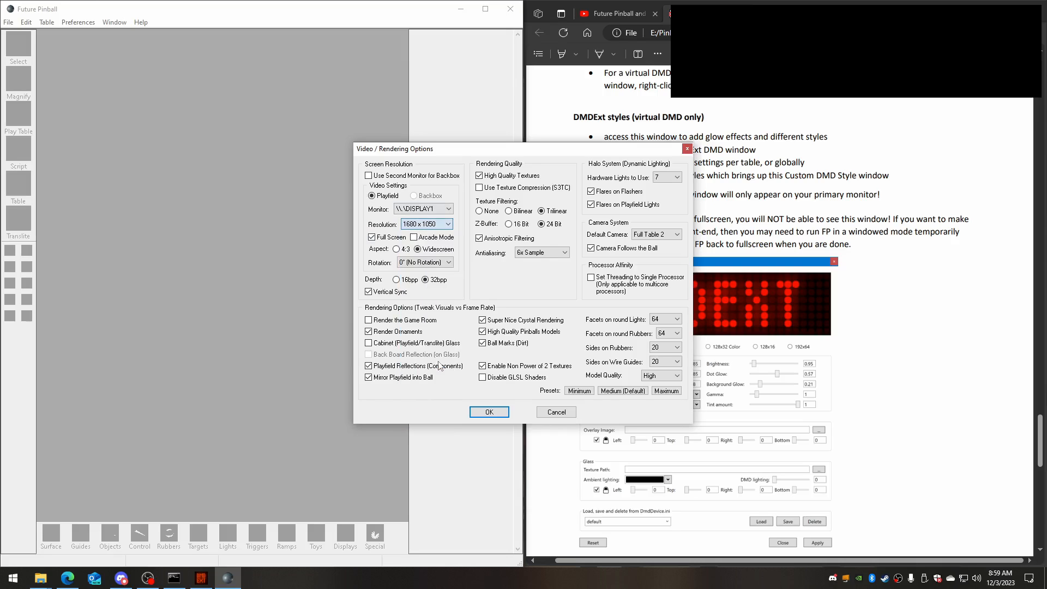
click(372, 238)
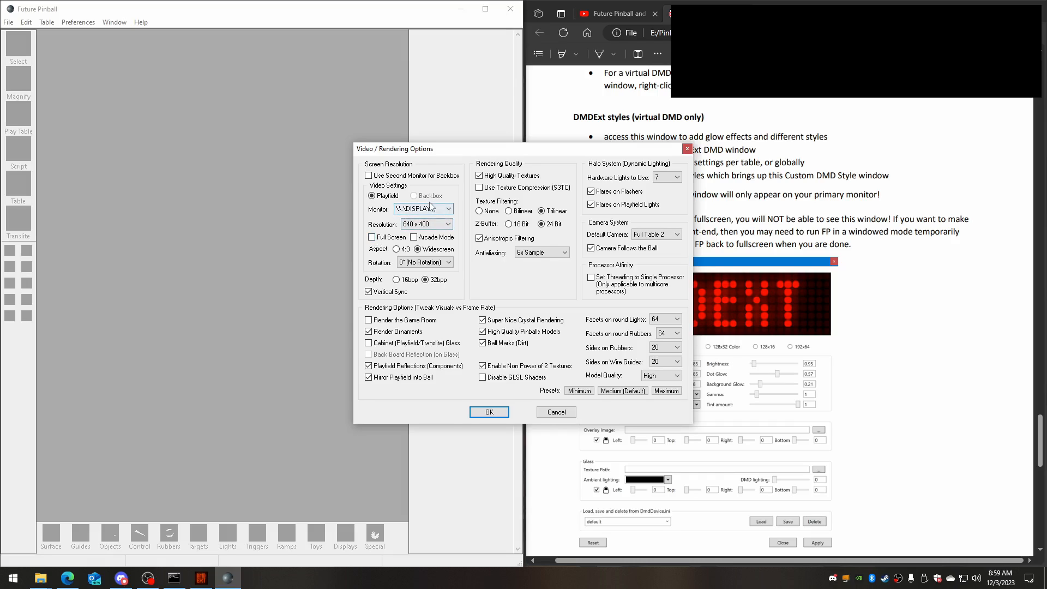
click(489, 411)
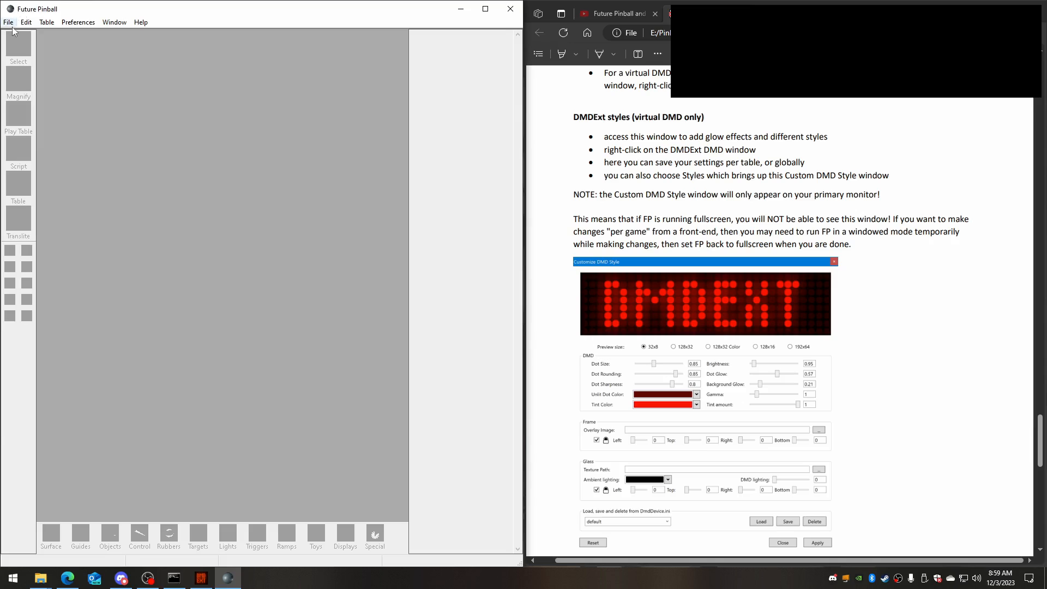
Open the recent table Sonic Pinball Mania (PinEvent V2 - 1.8).fpt from the FizX v3 updates folder and play it.
click(12, 25)
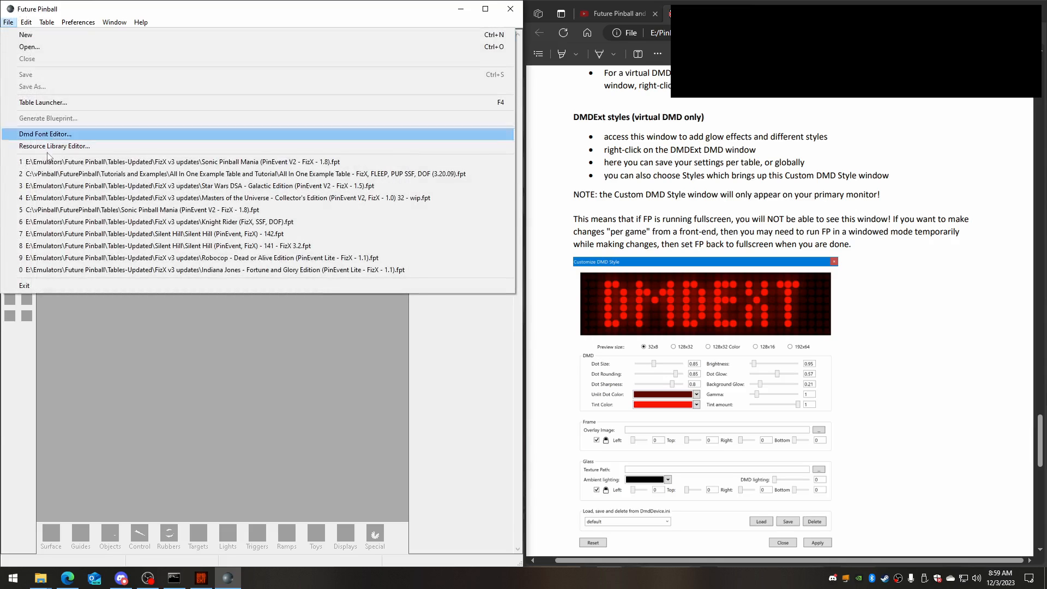
click(78, 161)
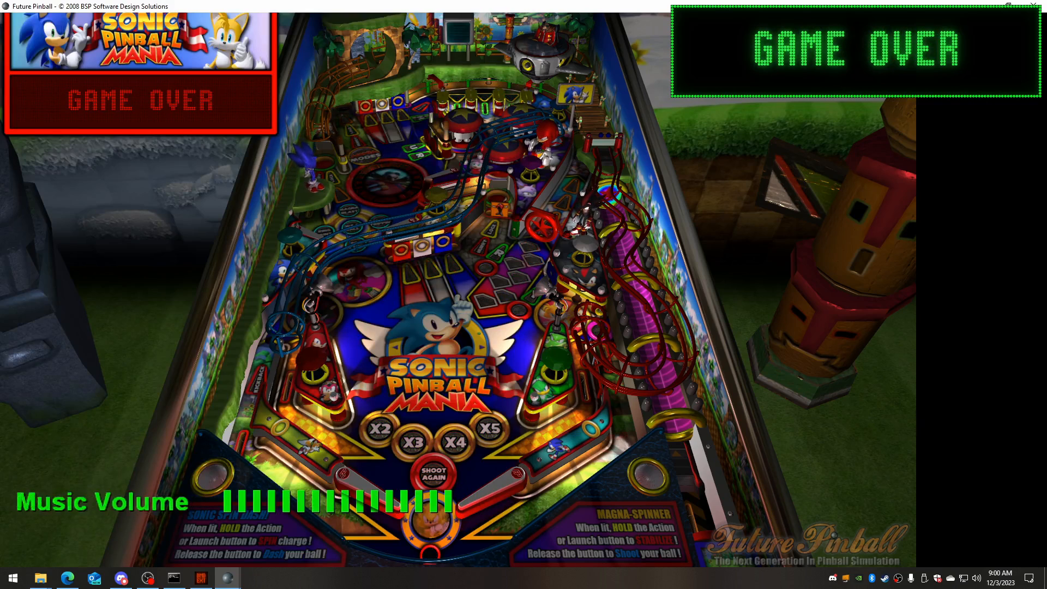
Lower the table's music volume and move the virtual DMD slightly down, clear of the Future Pinball window's title bar.
key(minus)
key(minus)
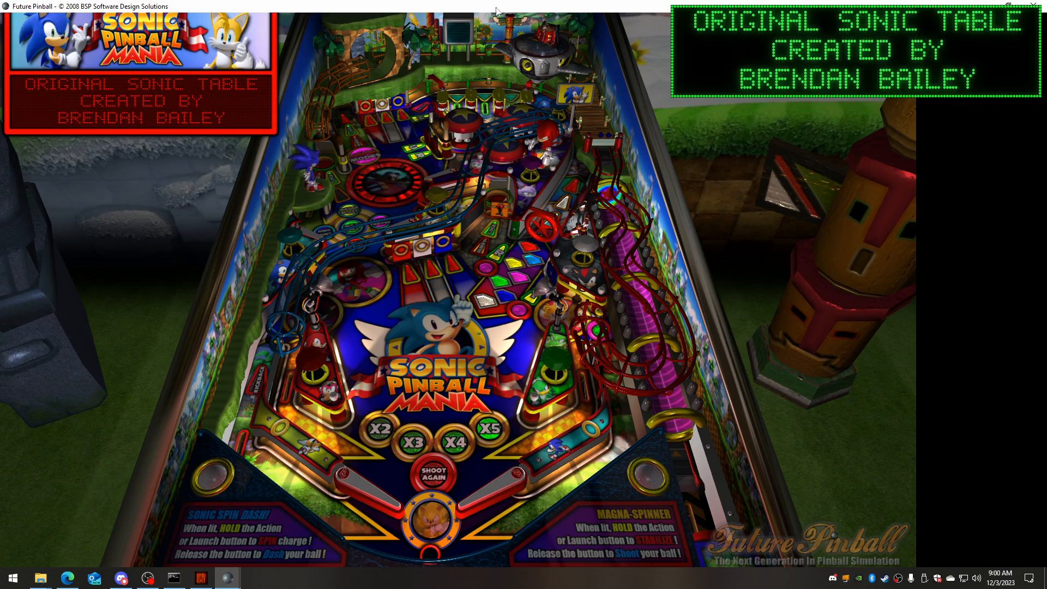
drag(488, 9, 436, 1)
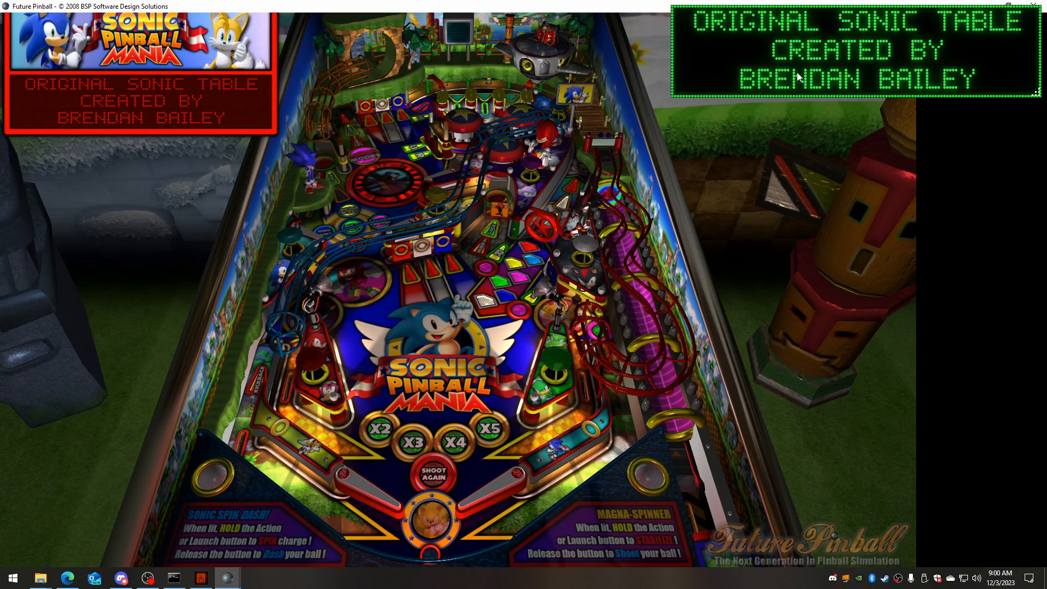
mouse_move(798, 77)
mouse_down()
mouse_move(317, 287)
mouse_move(190, 106)
mouse_move(765, 75)
mouse_move(787, 93)
mouse_move(794, 86)
mouse_up()
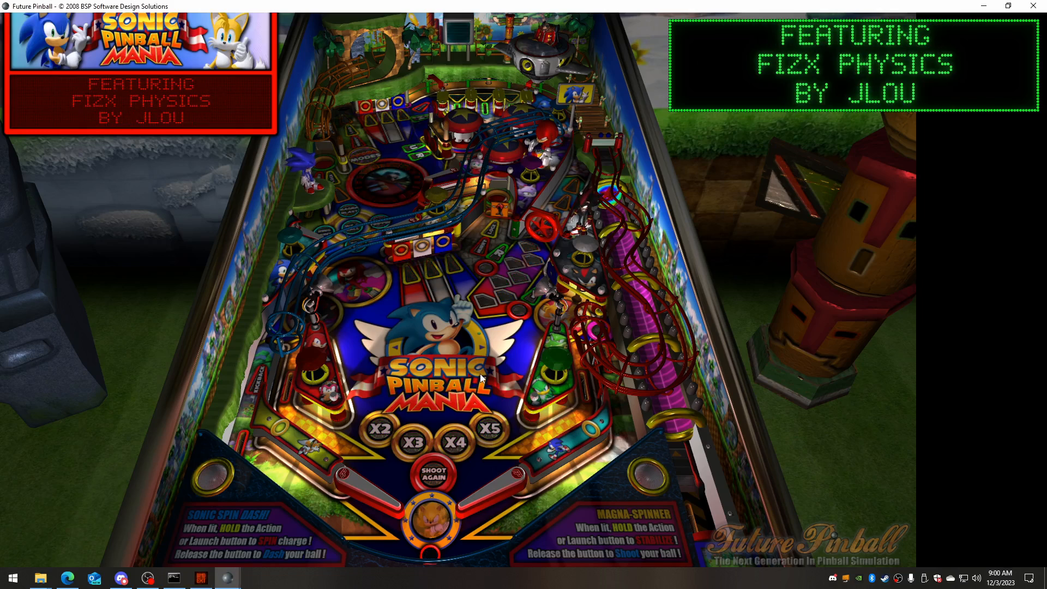
Add a credit, start a game on the Sonic Pinball Mania table and play the ball with both flippers.
key(5)
key(1)
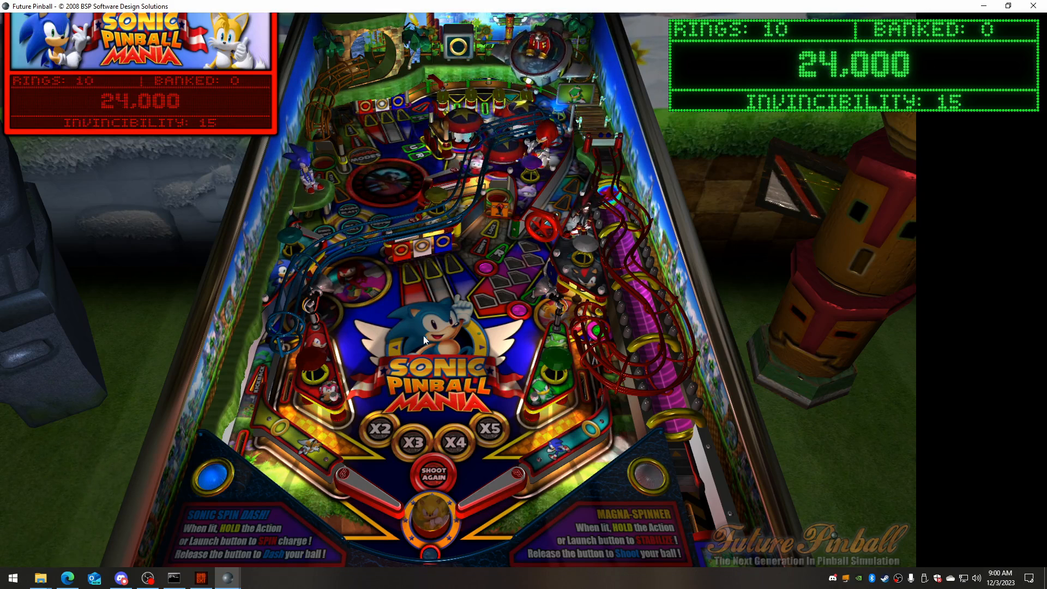
key(Shift_L)
key(Shift_R)
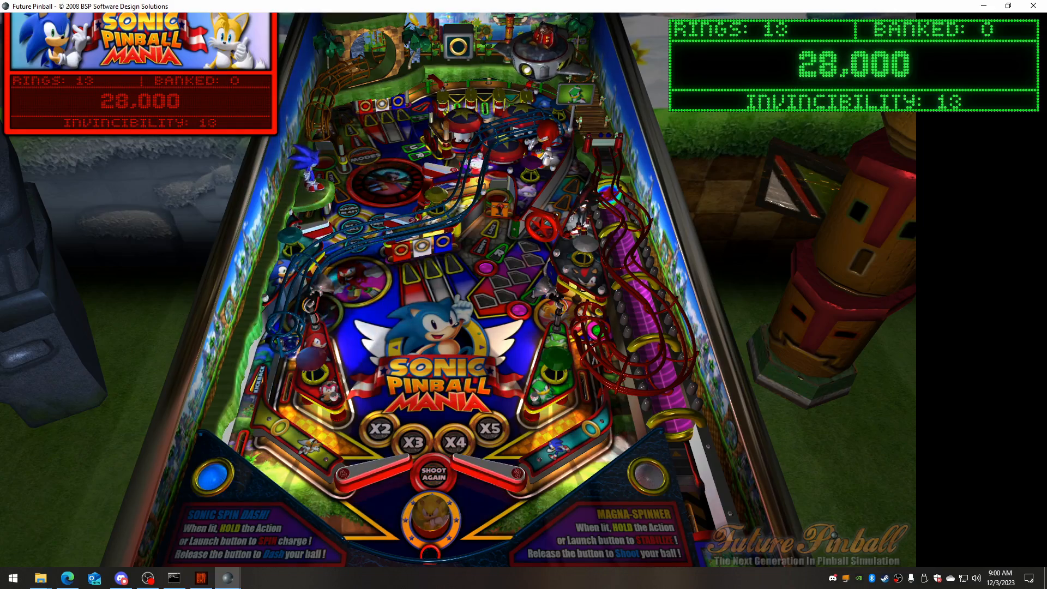
key(Shift_L)
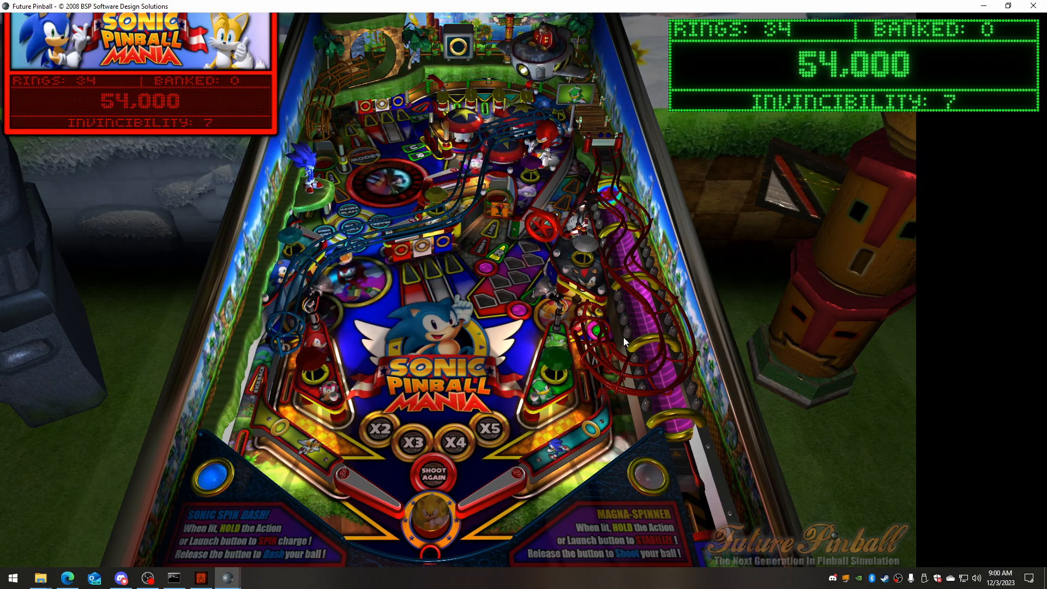
Shrink the virtual DMD and reposition it over the sky above the totem scenery, dismissing its options unchanged.
drag(1036, 105, 976, 65)
drag(849, 65, 894, 63)
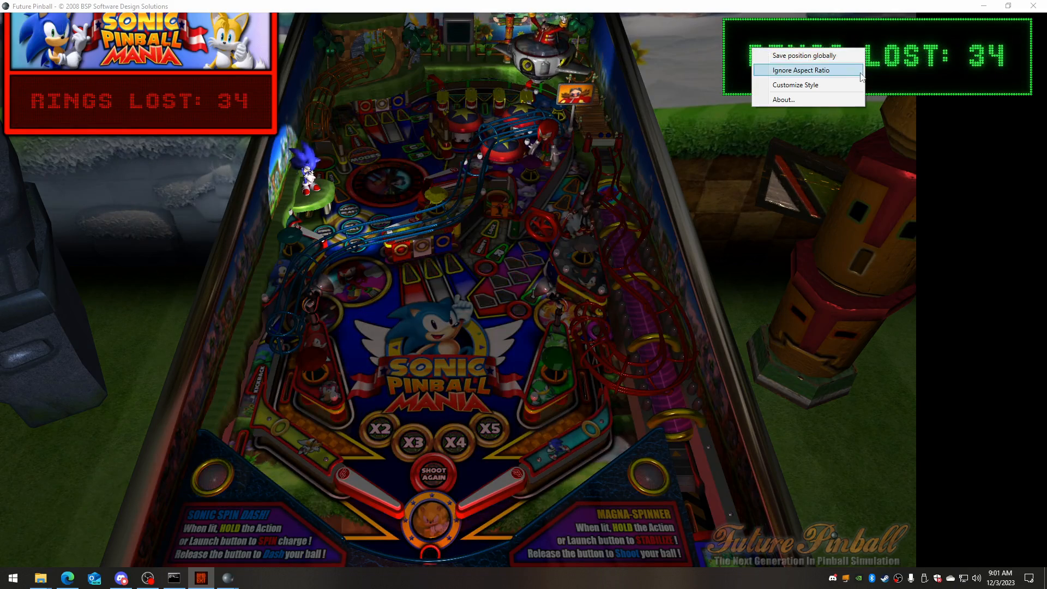
click(963, 54)
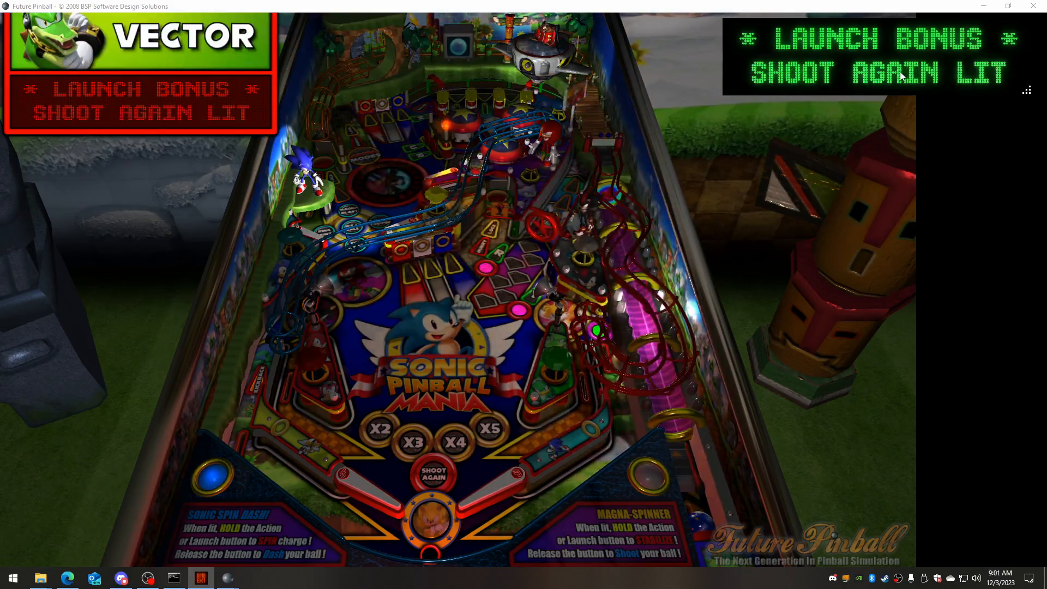
Return focus to the running table and turn its volume down further.
click(702, 240)
key(minus)
key(9)
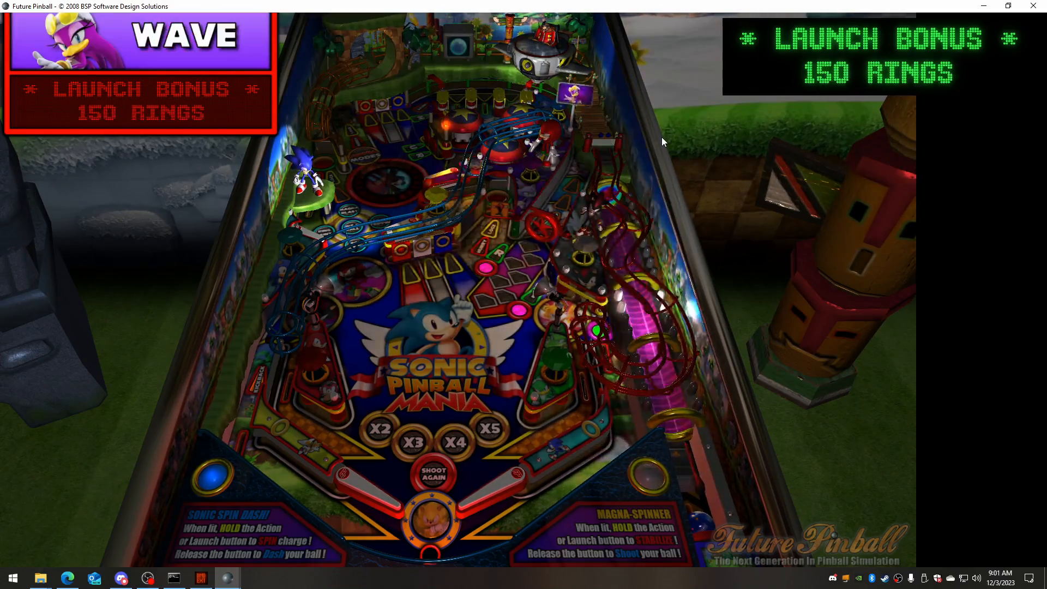
Check the guide's section on DMDExt styles, and open the Customize DMD Style settings for the virtual DMD.
click(63, 581)
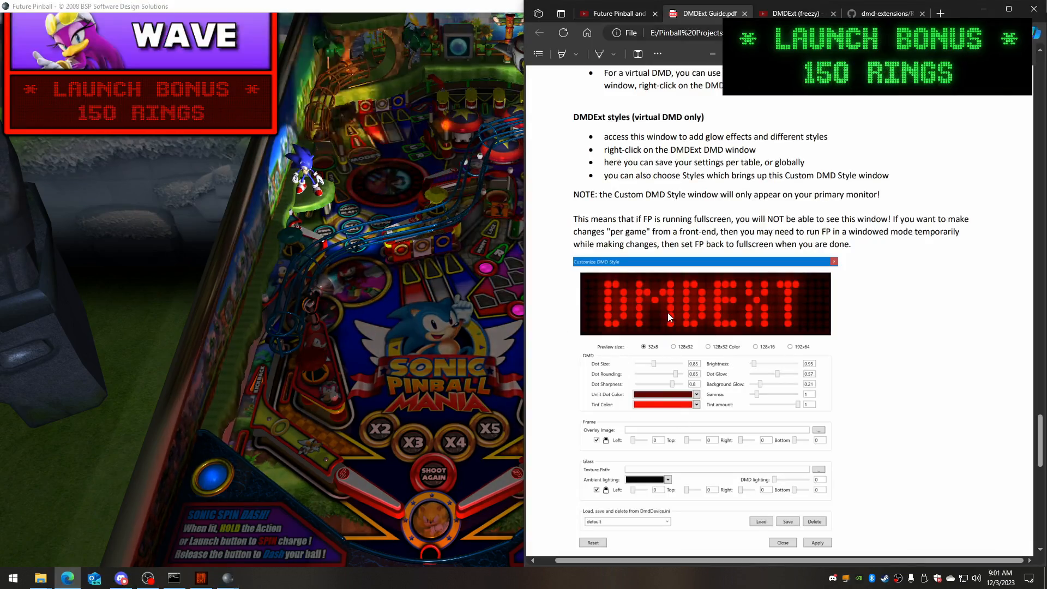
click(64, 580)
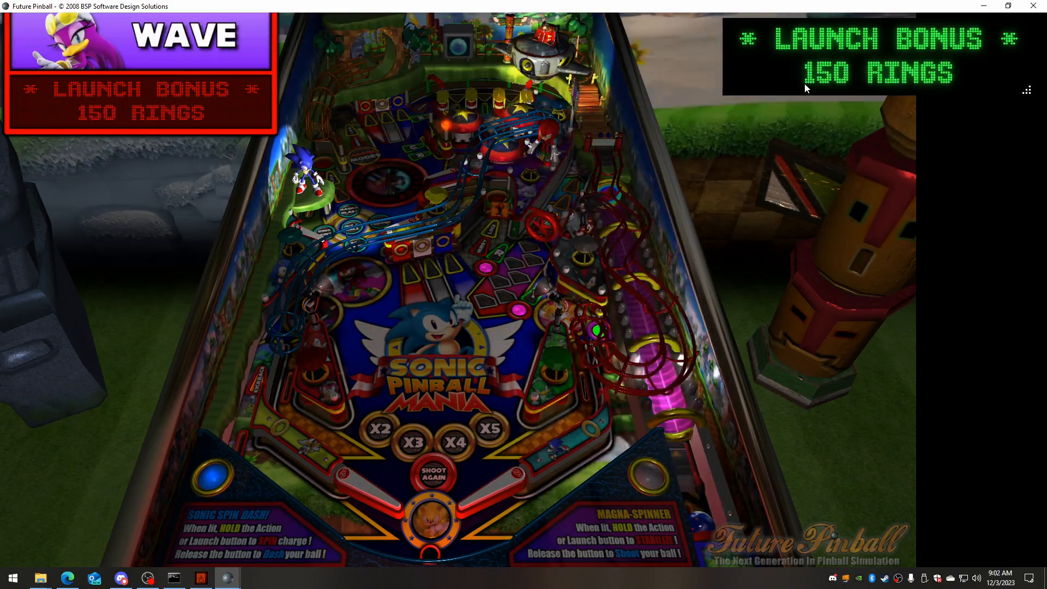
right_click(708, 65)
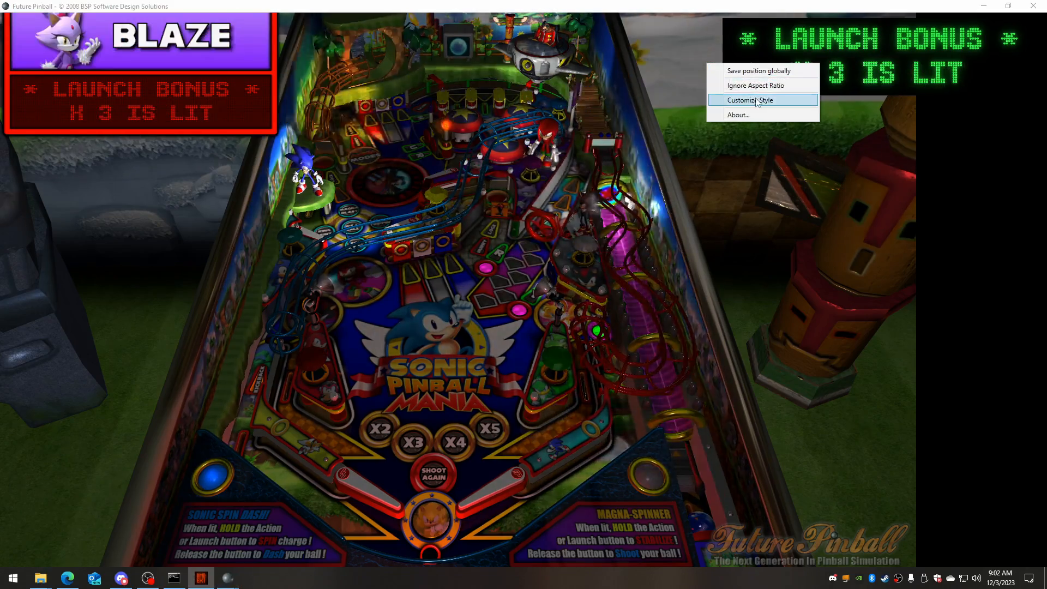
click(750, 100)
drag(226, 55, 349, 73)
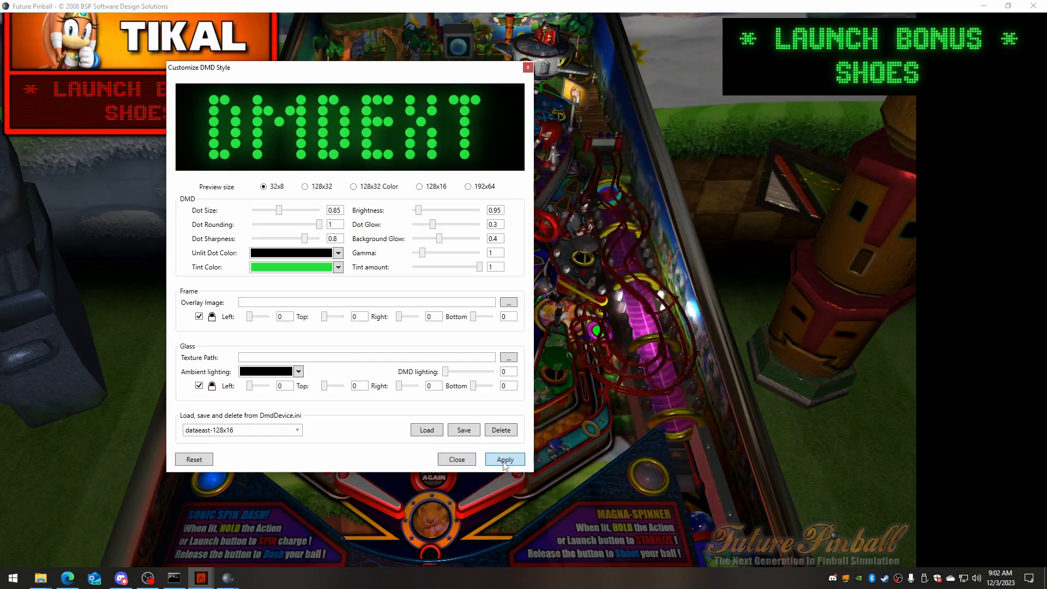
Try the dataeast-128x16 and bluesquare style presets, loading and applying each one to the virtual DMD.
click(428, 431)
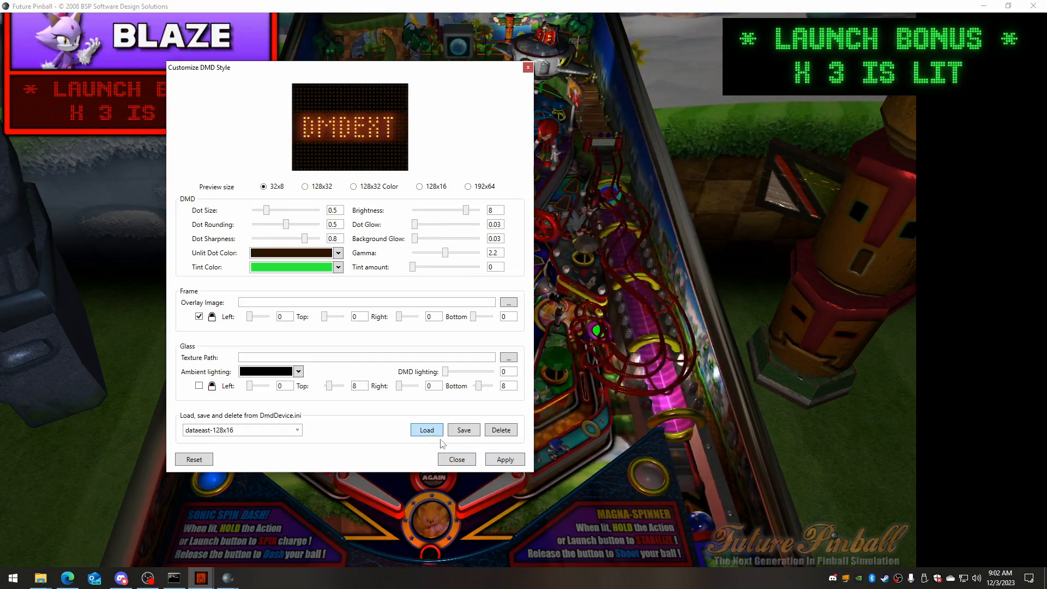
click(495, 462)
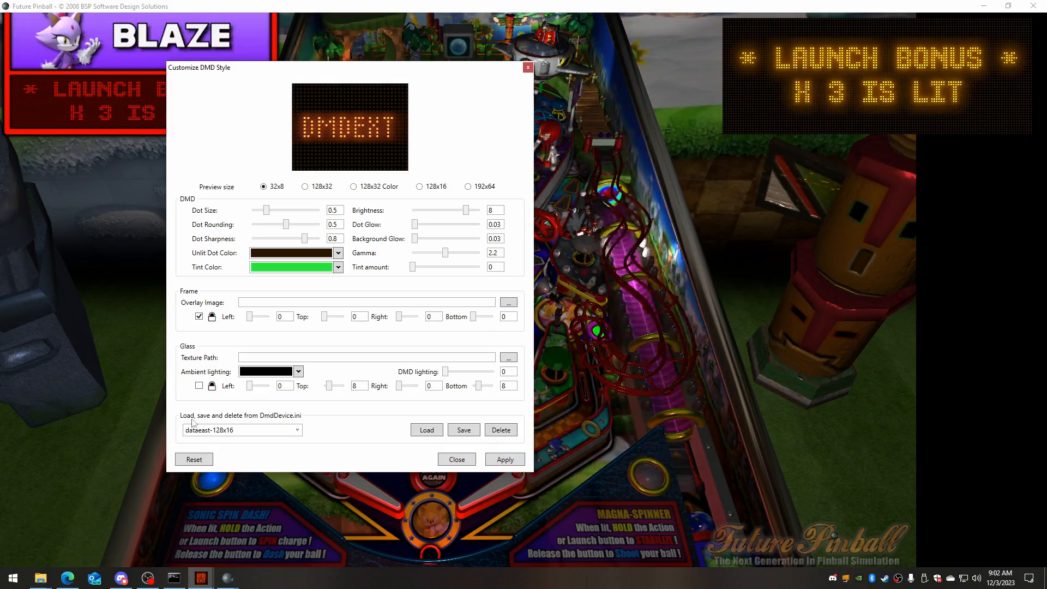
click(297, 430)
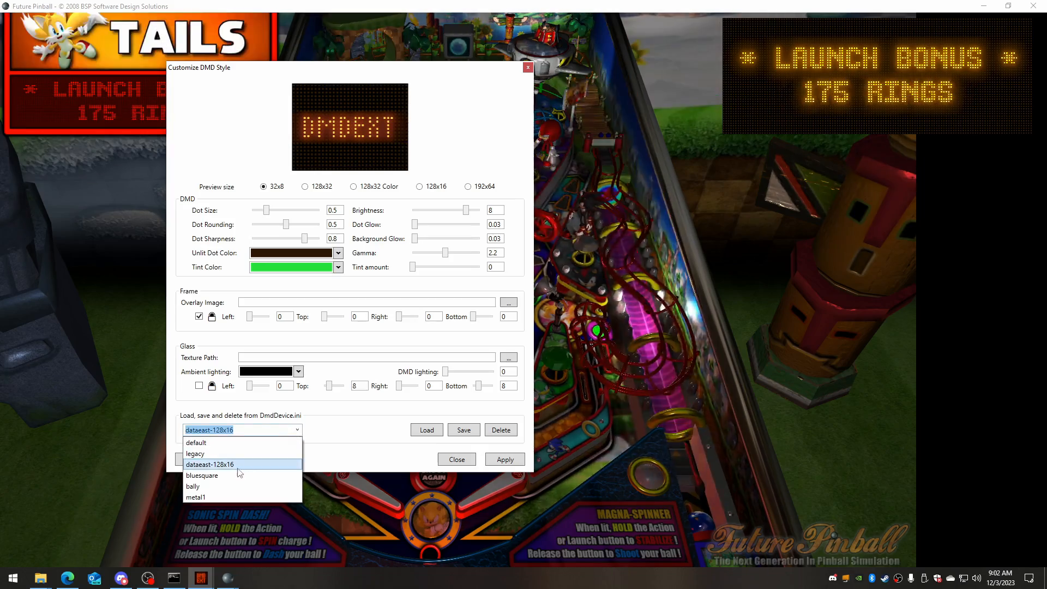
click(237, 474)
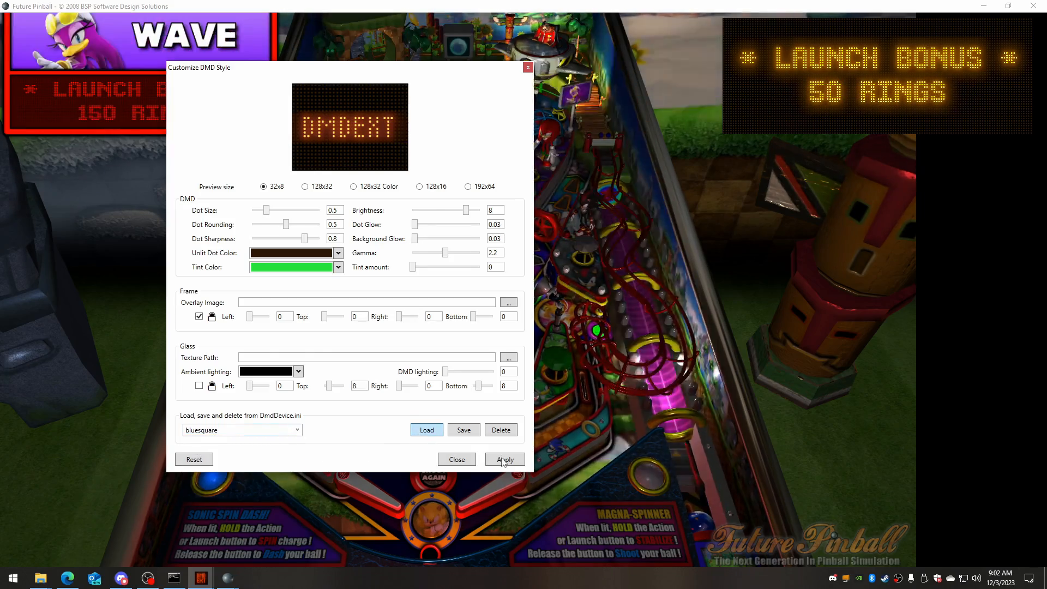
click(504, 459)
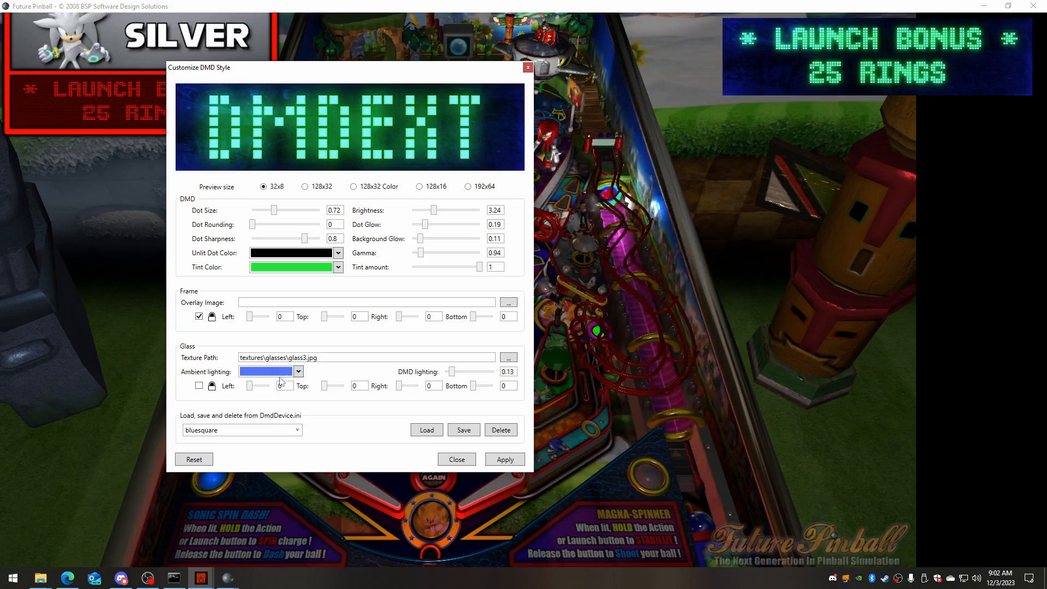
Try the bally style preset by loading it and applying it to the virtual DMD.
click(298, 430)
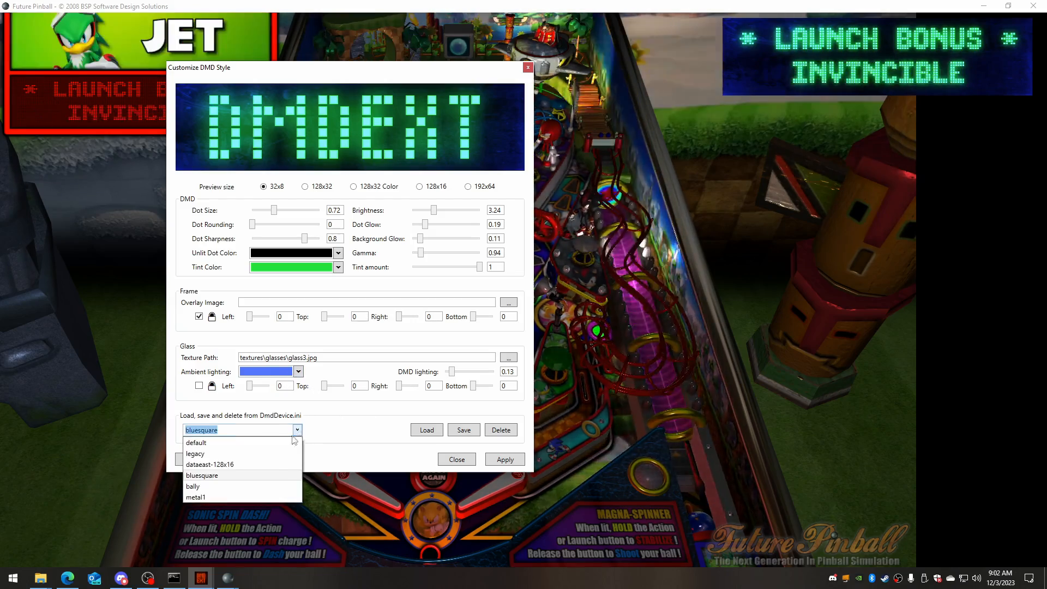
click(260, 484)
click(427, 430)
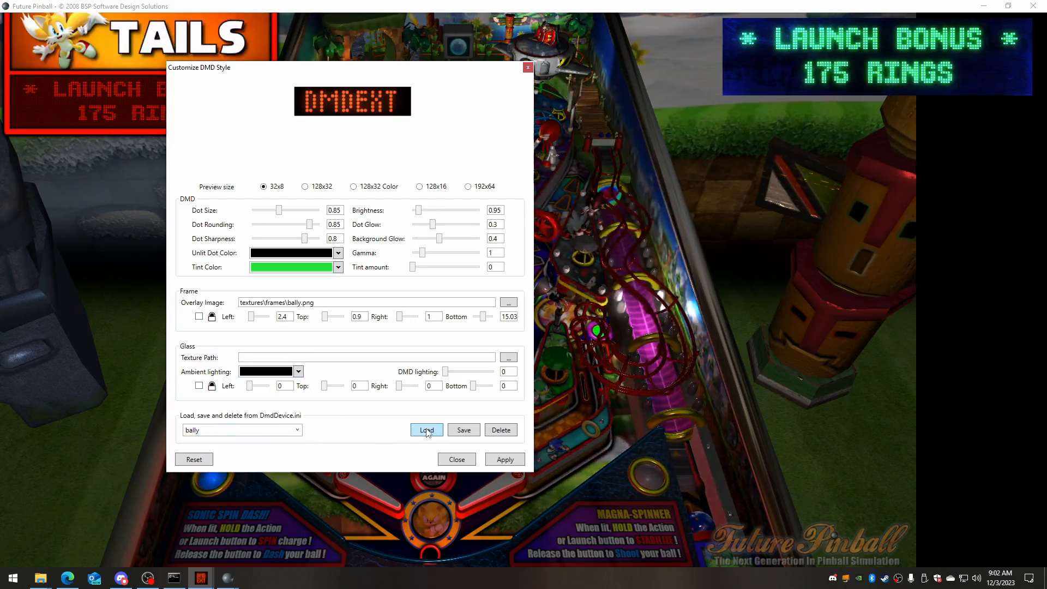
click(502, 461)
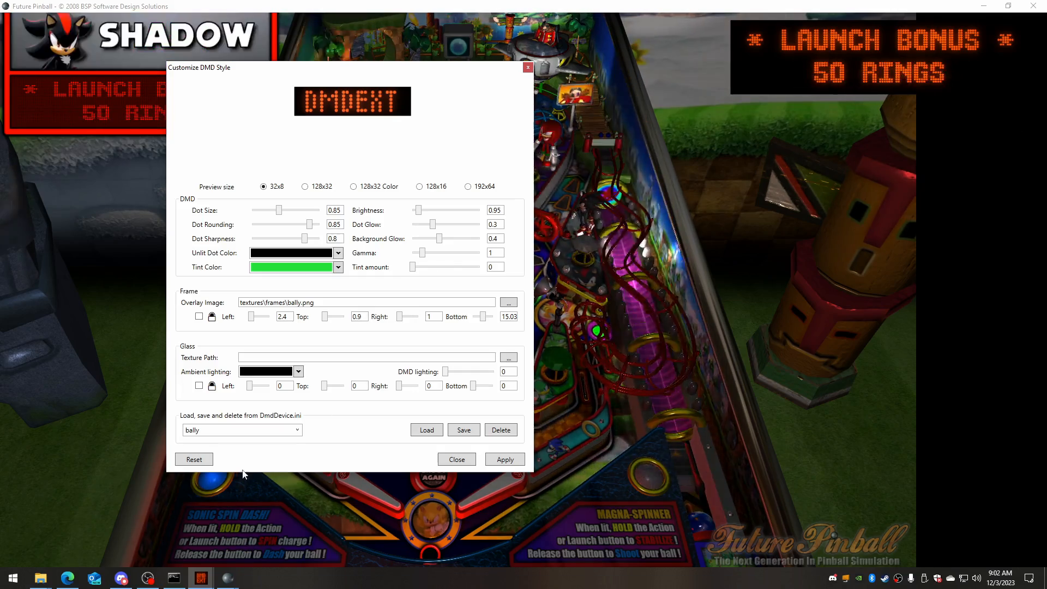
Load the metal1 style preset and apply it to the virtual DMD.
click(242, 431)
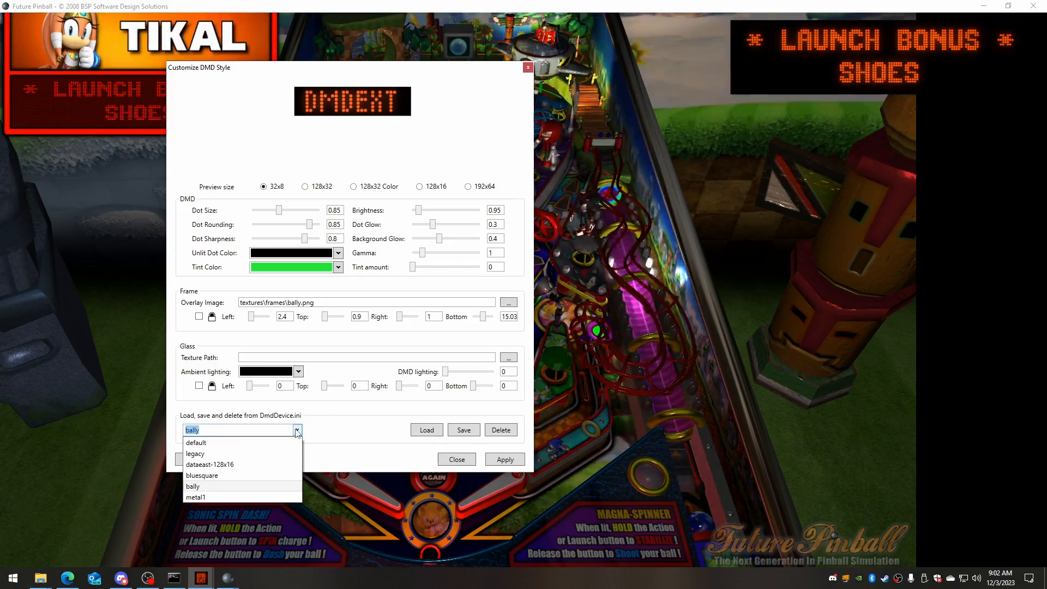
click(224, 497)
click(426, 430)
click(519, 461)
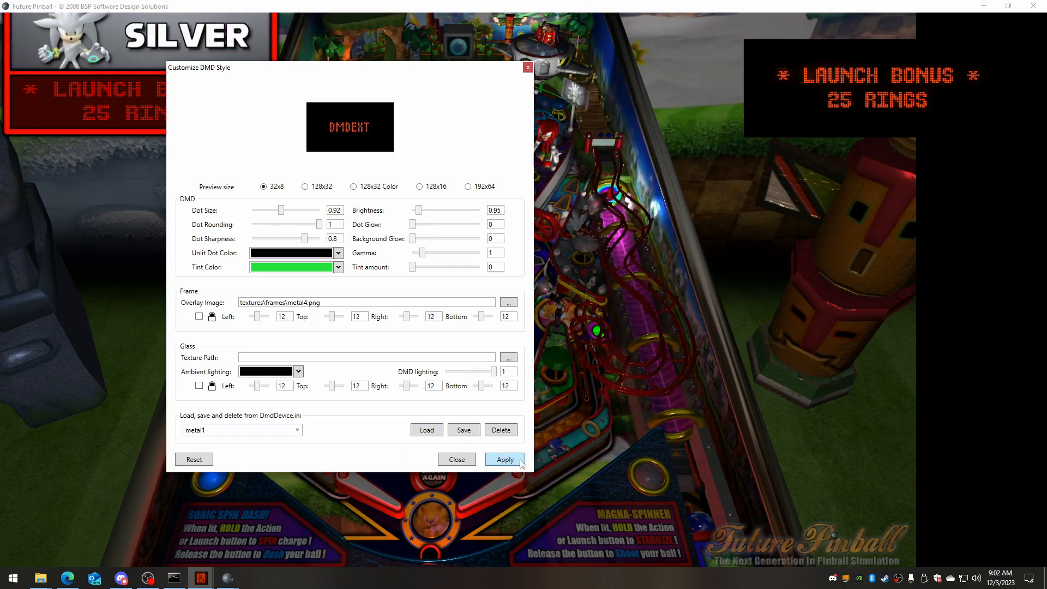
Switch the virtual DMD to the legacy style preset and apply it.
click(297, 430)
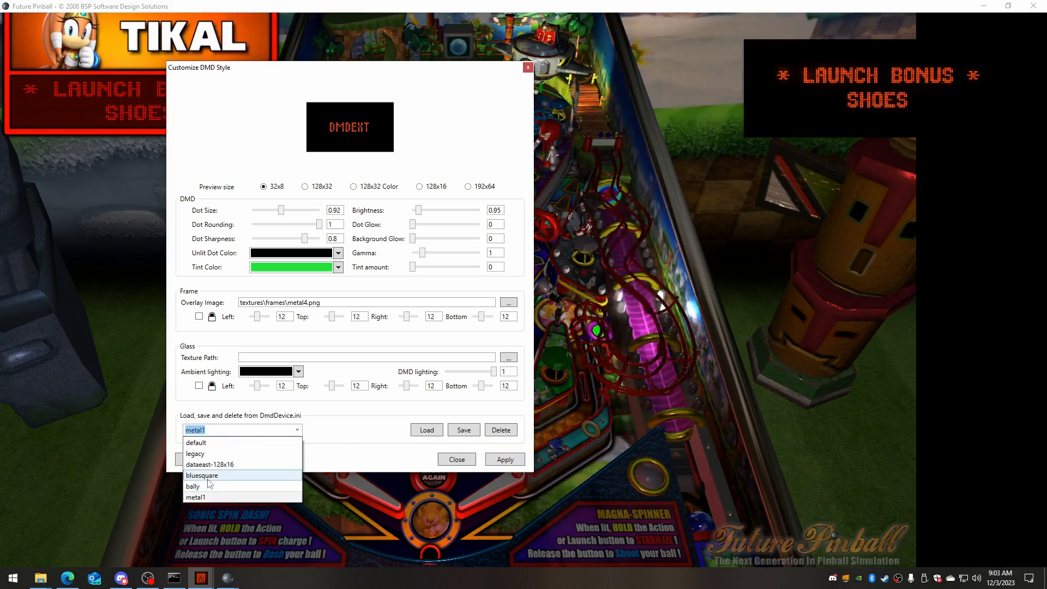
click(229, 455)
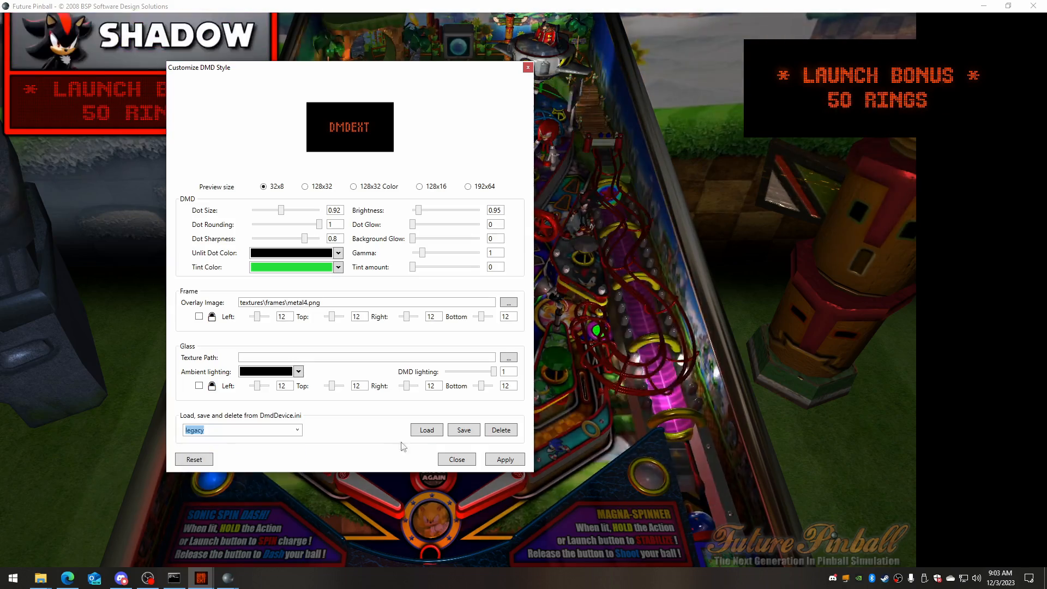
click(427, 430)
click(508, 461)
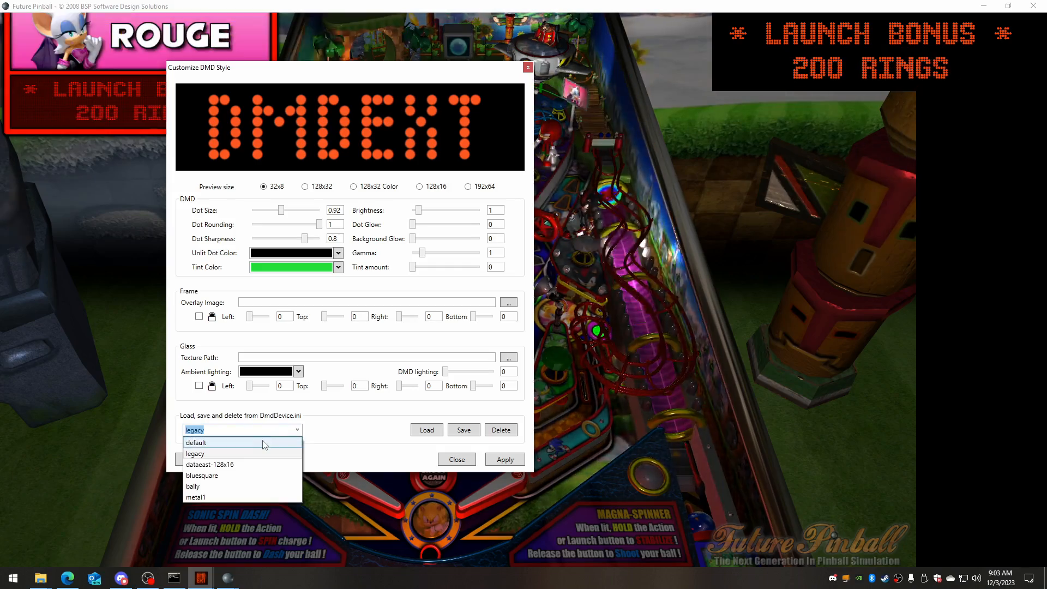
Load and apply the default style preset, and nudge the virtual DMD slightly down.
click(433, 432)
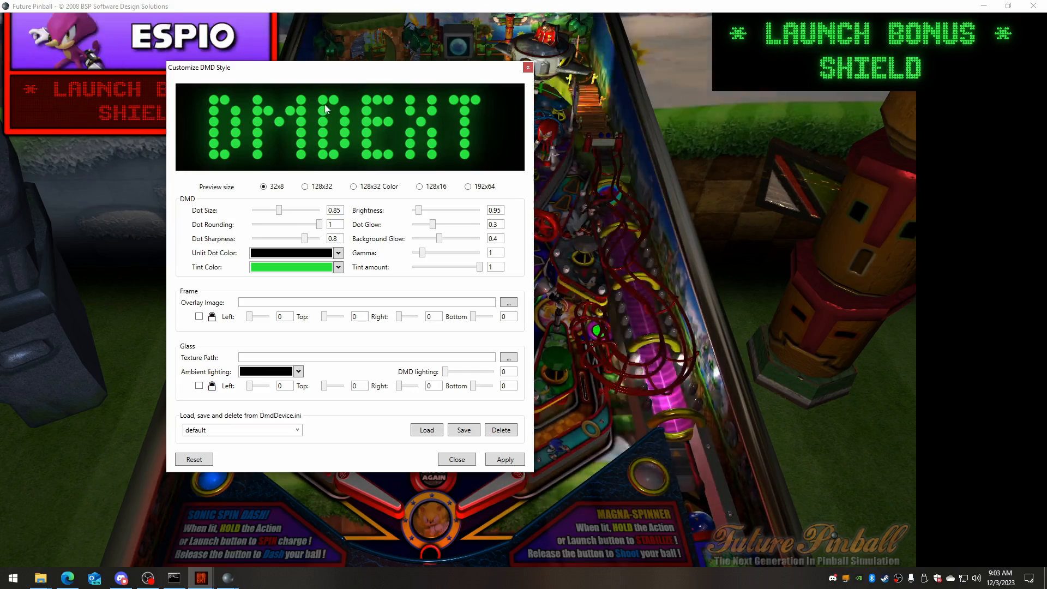
drag(827, 54, 829, 62)
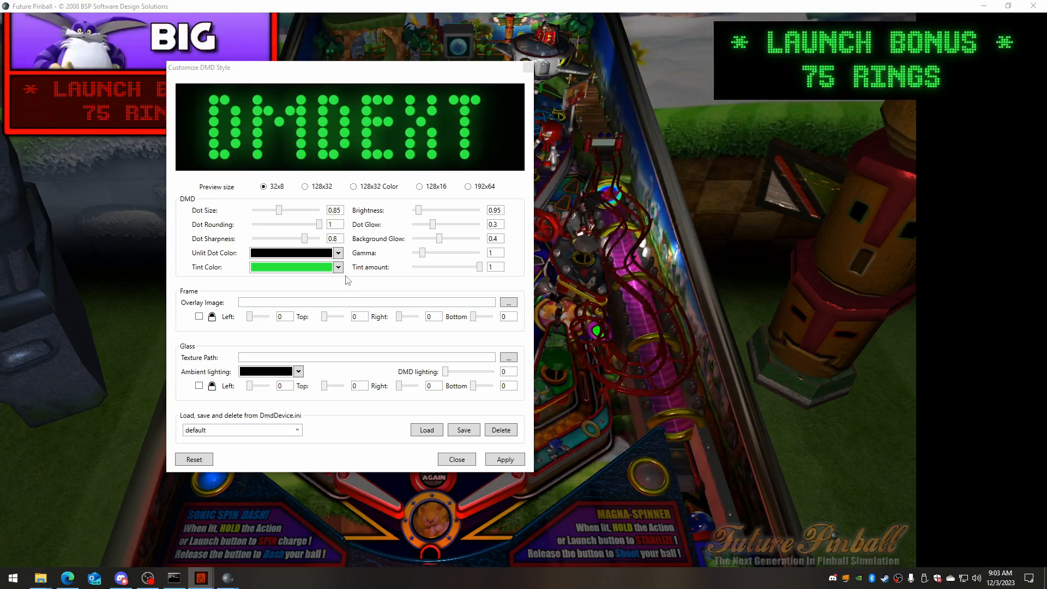
Set the virtual DMD's tint color to magenta and apply the style.
click(338, 268)
click(331, 349)
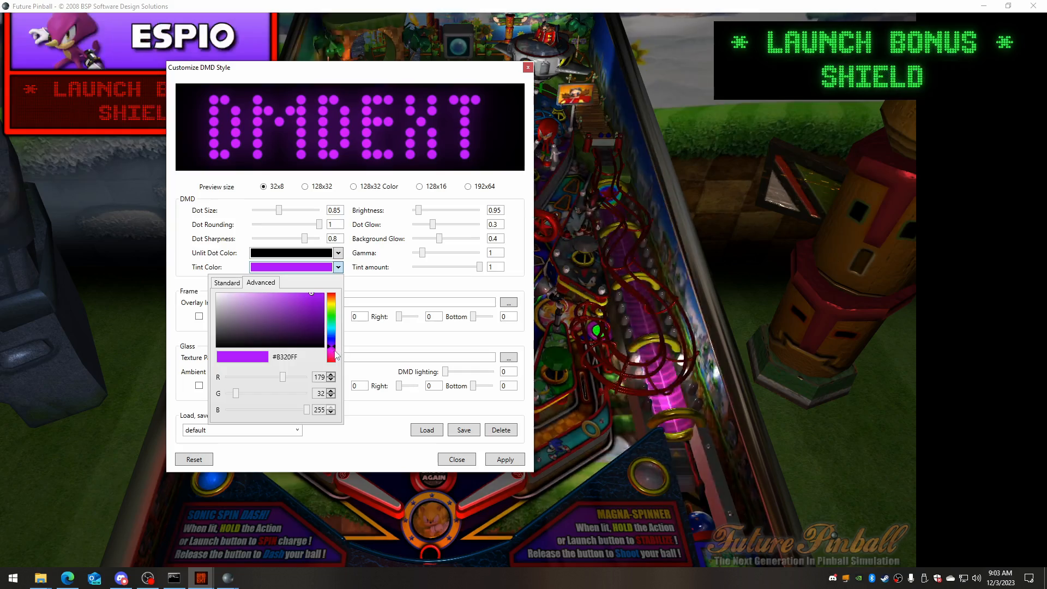
drag(282, 377, 314, 376)
click(513, 331)
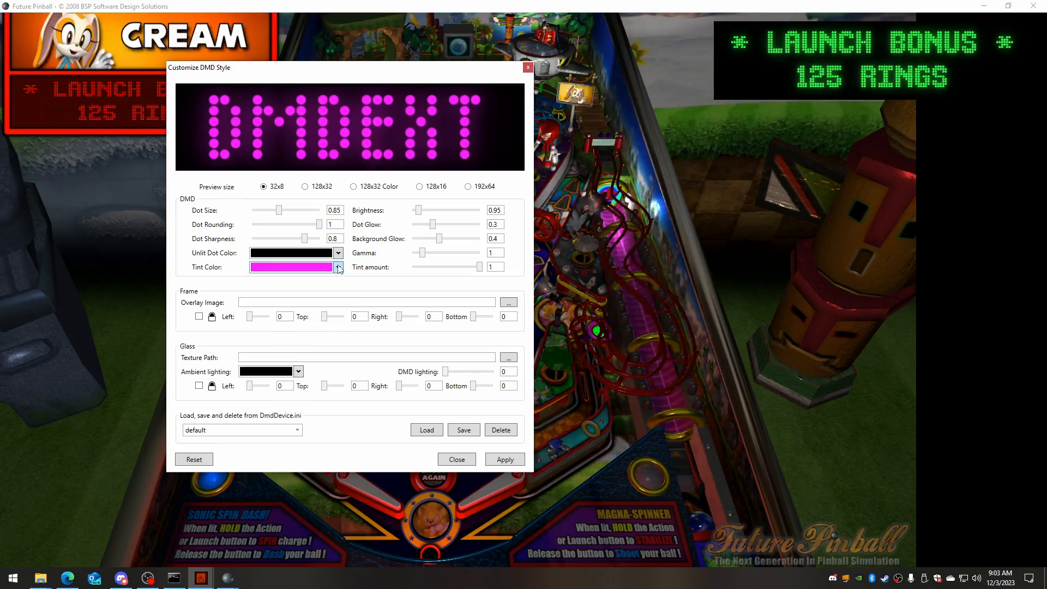
click(504, 459)
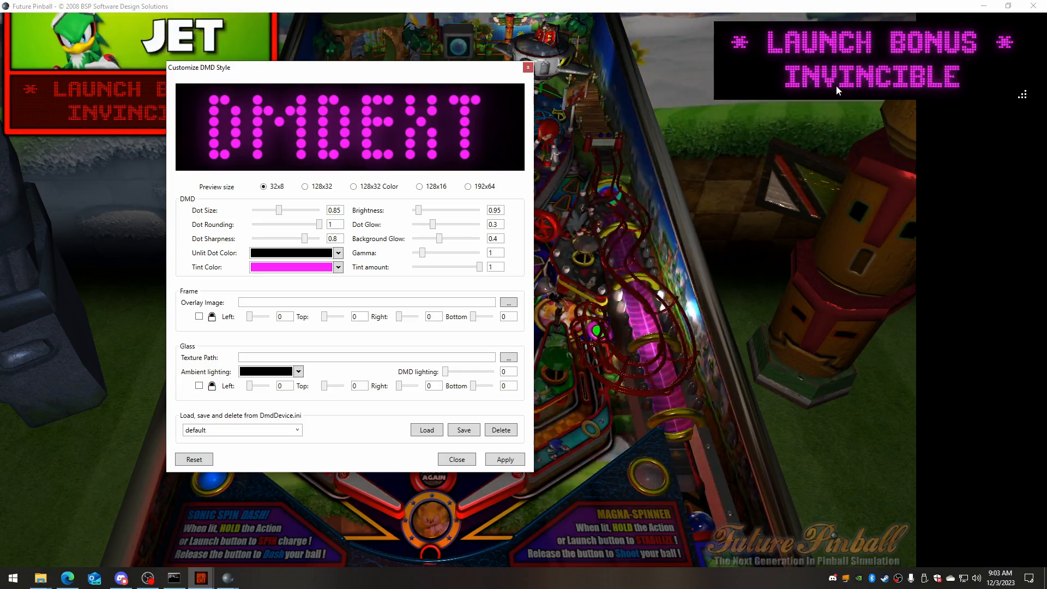
Enlarge the virtual DMD slightly, close the applied style settings and move the DMD over the table's built-in score display.
drag(836, 86, 804, 82)
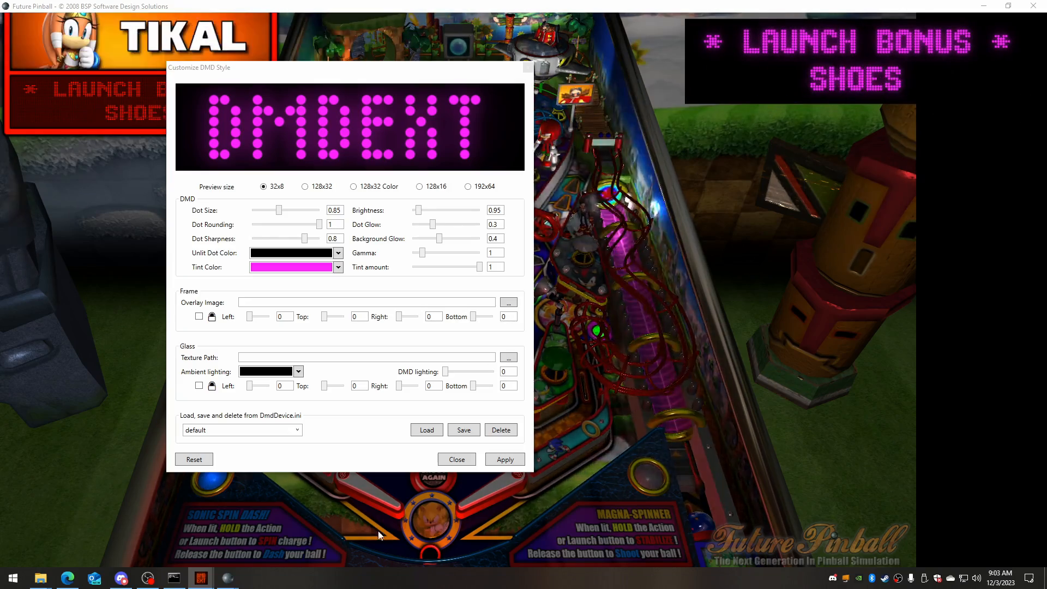
click(503, 461)
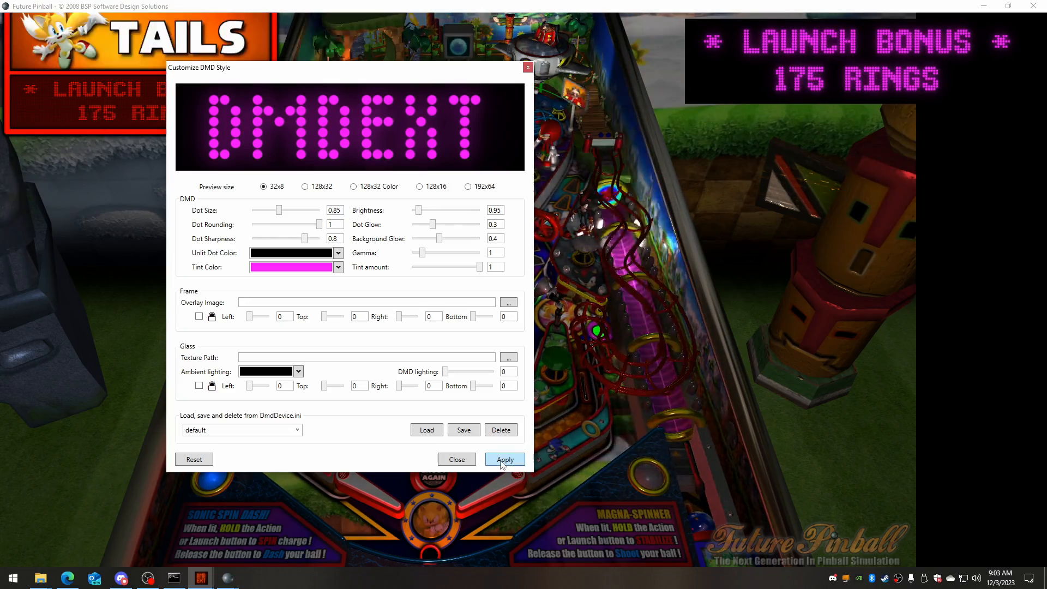
click(473, 458)
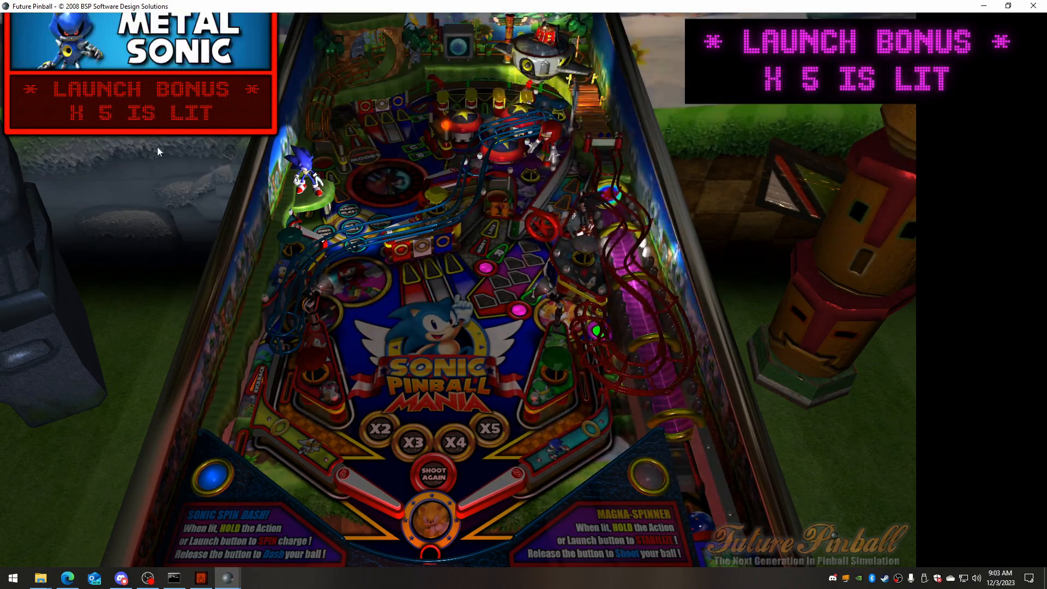
drag(921, 53, 238, 91)
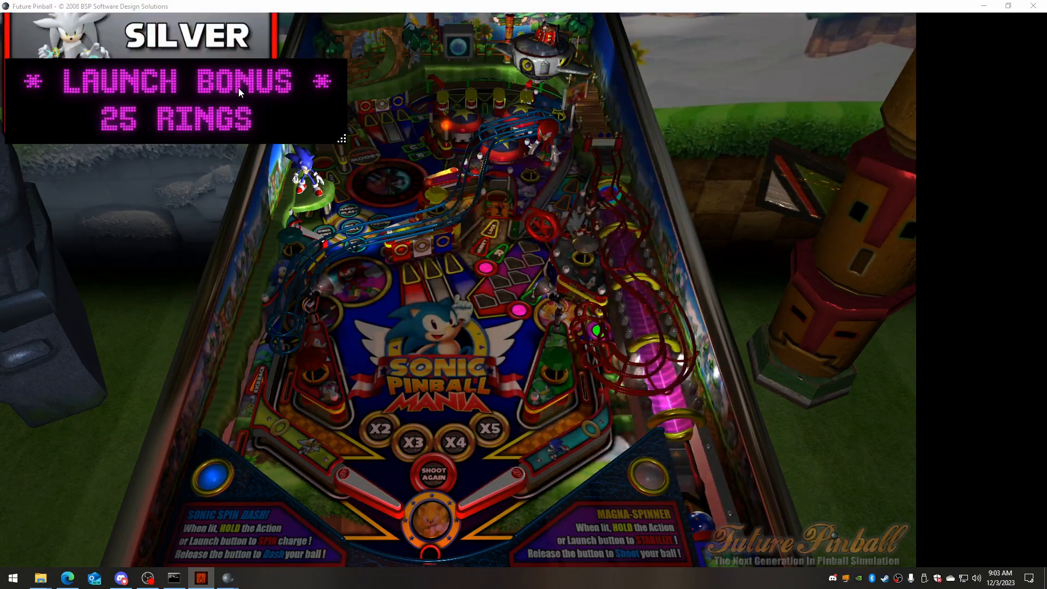
Shrink the virtual DMD to the built-in score display's width, then place it over the table view's opposite upper corner and enlarge it slightly.
drag(342, 138, 270, 120)
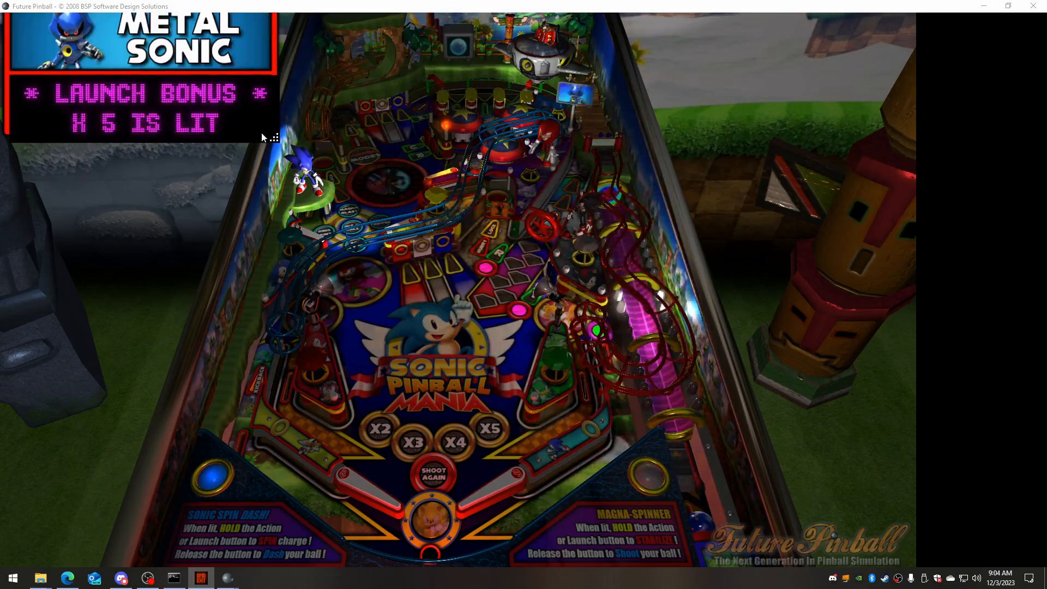
mouse_move(275, 137)
mouse_down()
mouse_move(256, 123)
mouse_move(266, 133)
mouse_up()
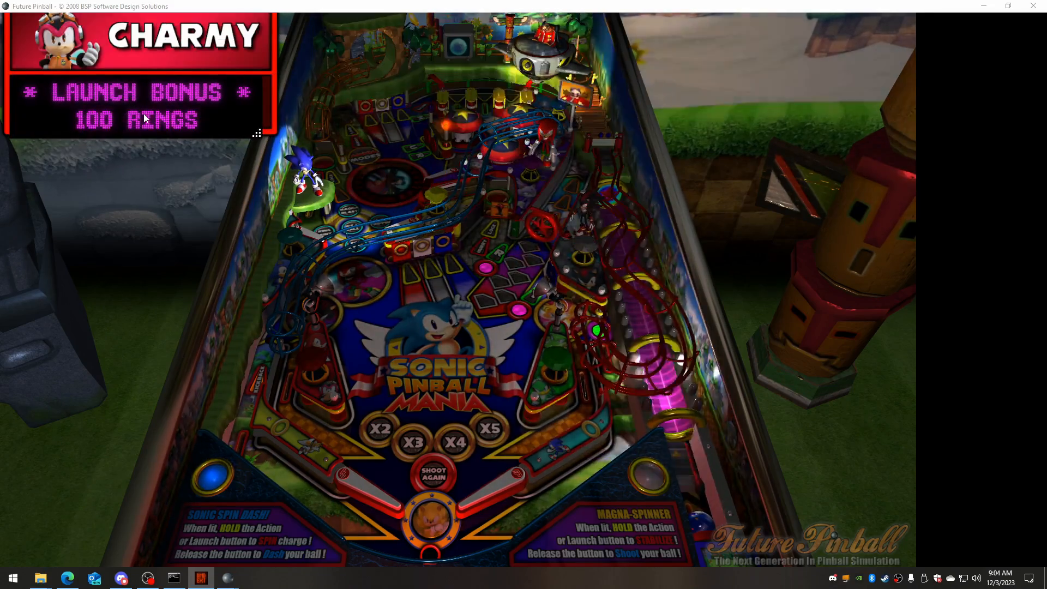
drag(147, 118, 851, 62)
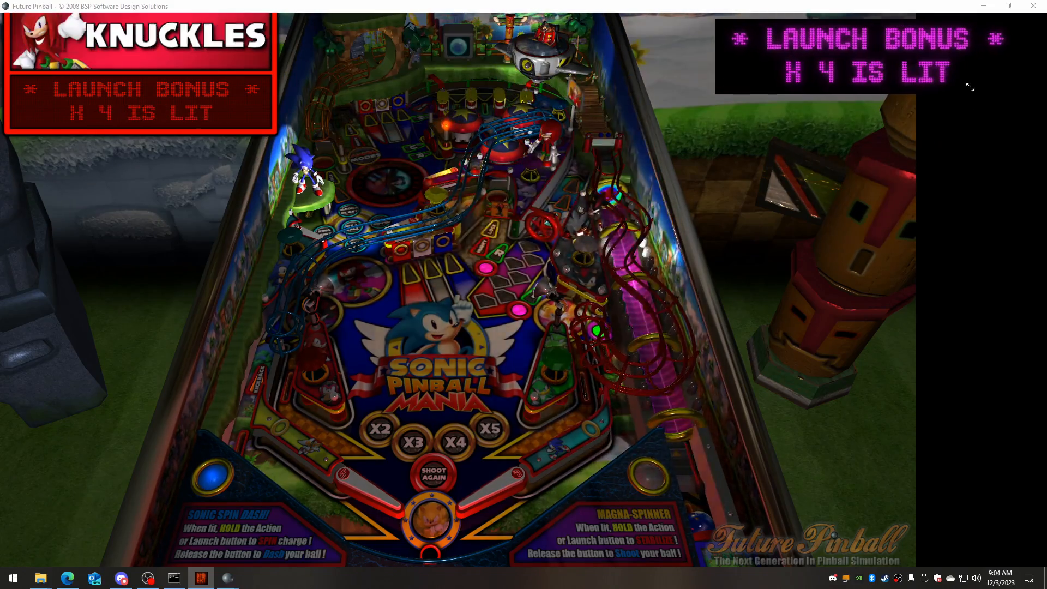
drag(959, 74, 1032, 99)
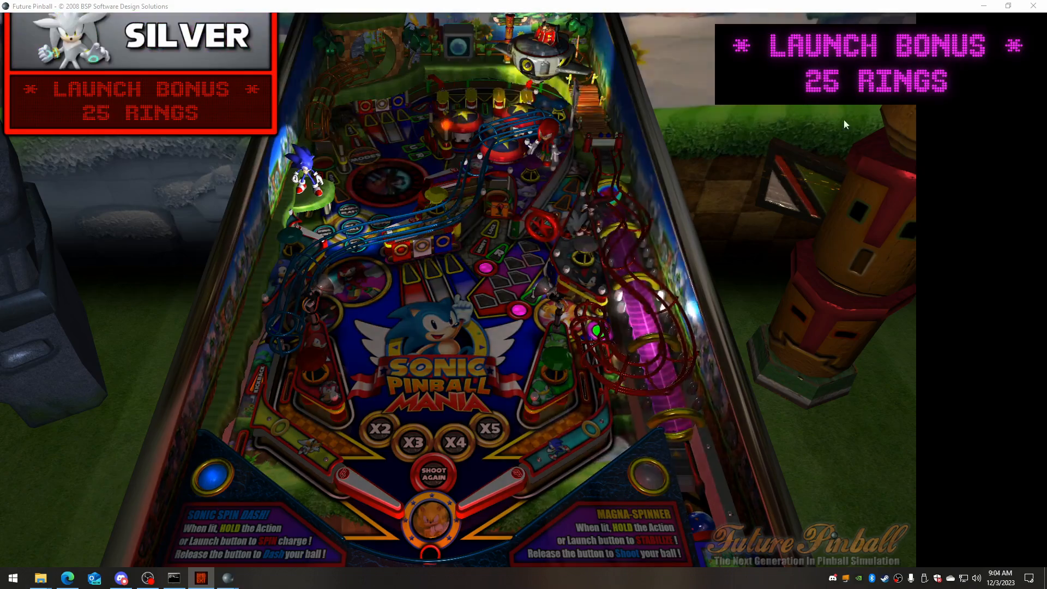
Save the virtual DMD's position globally, return focus to the table and quit the Sonic Pinball Mania game.
right_click(863, 35)
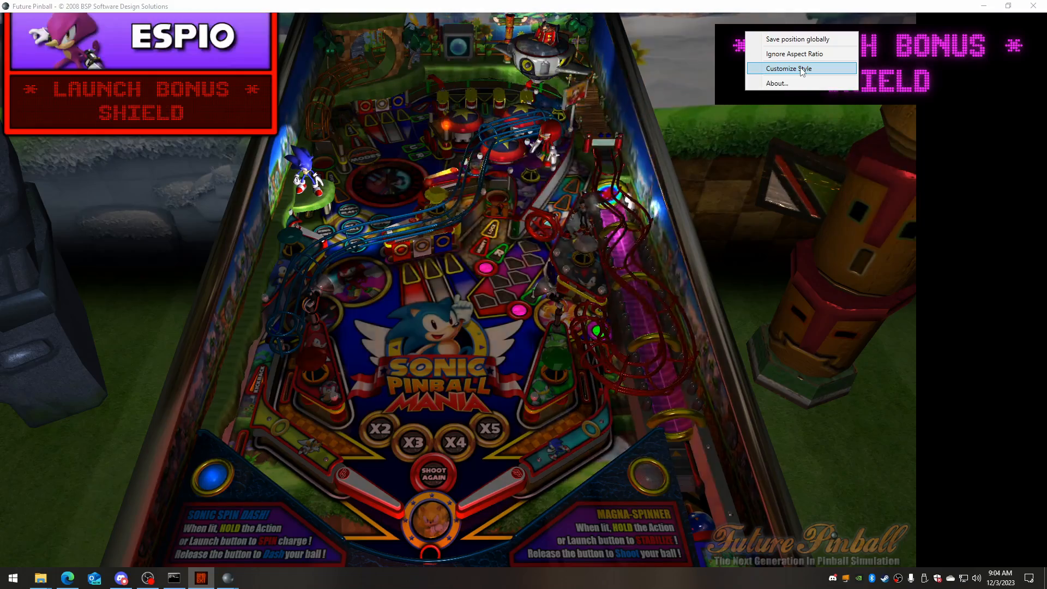
click(803, 38)
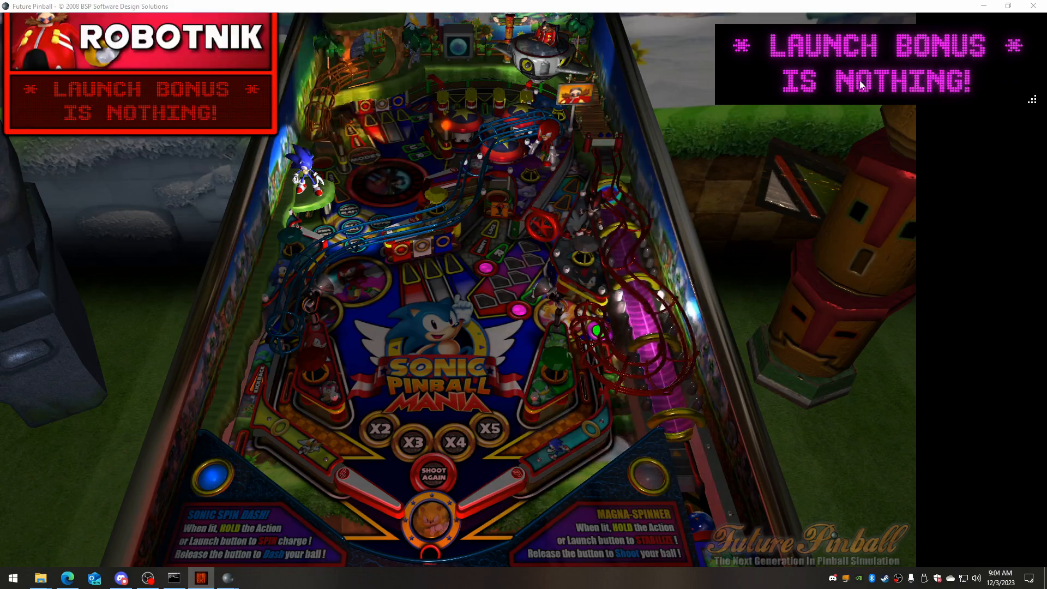
click(544, 301)
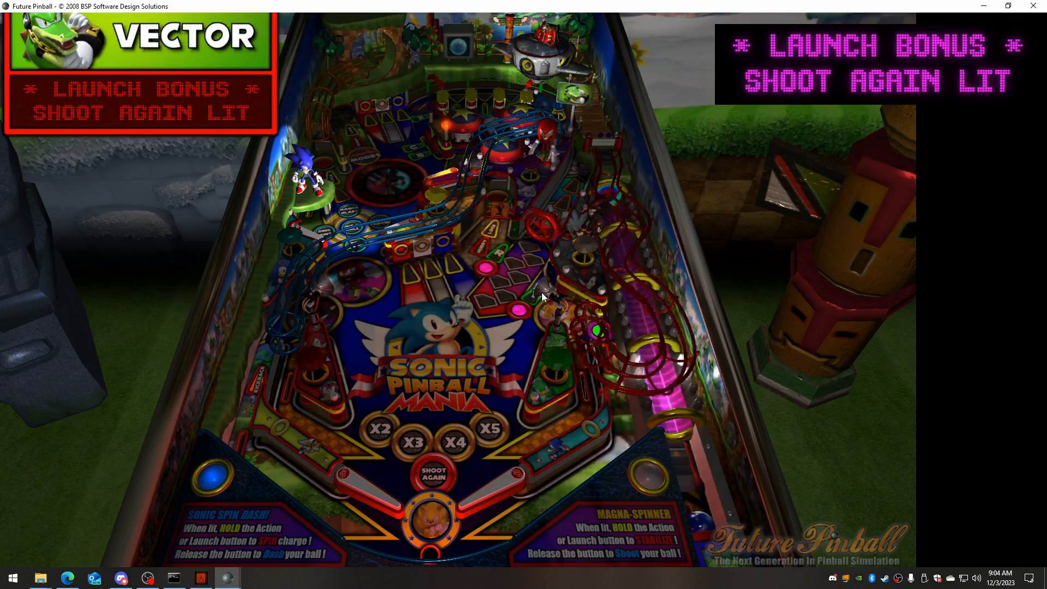
key(Escape)
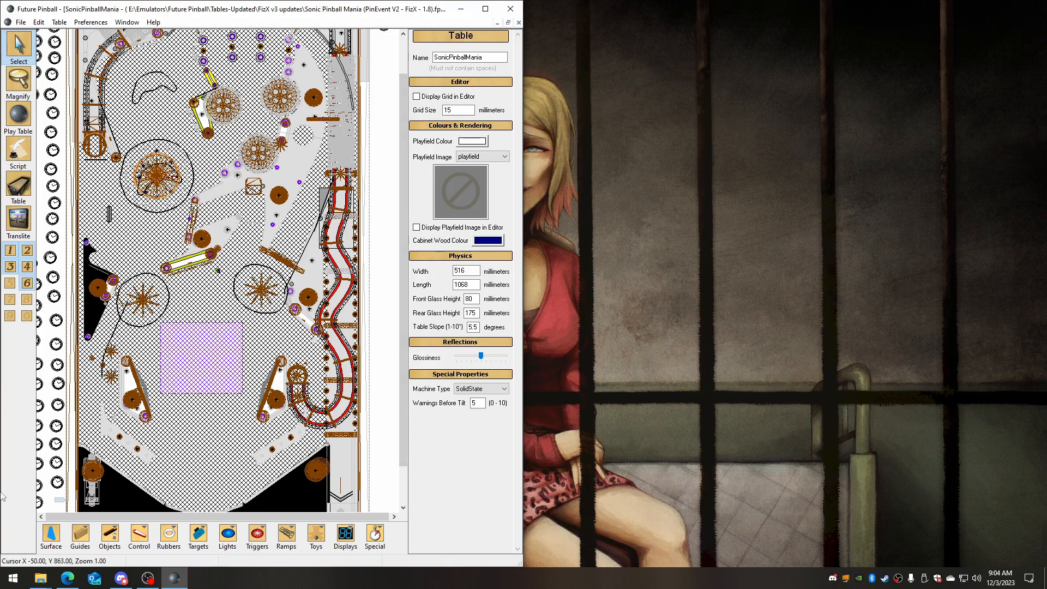
Run Start FP - PinEvent PuP-Pack - DMDExt.bat from the FuturePinball folder and snap the new Future Pinball window to half the screen.
click(40, 579)
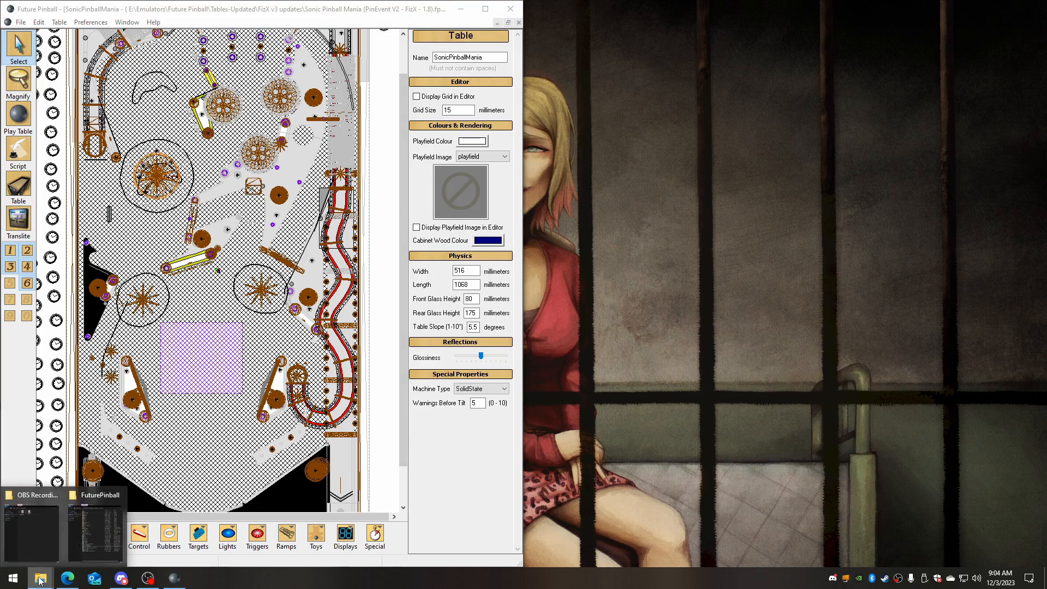
click(77, 543)
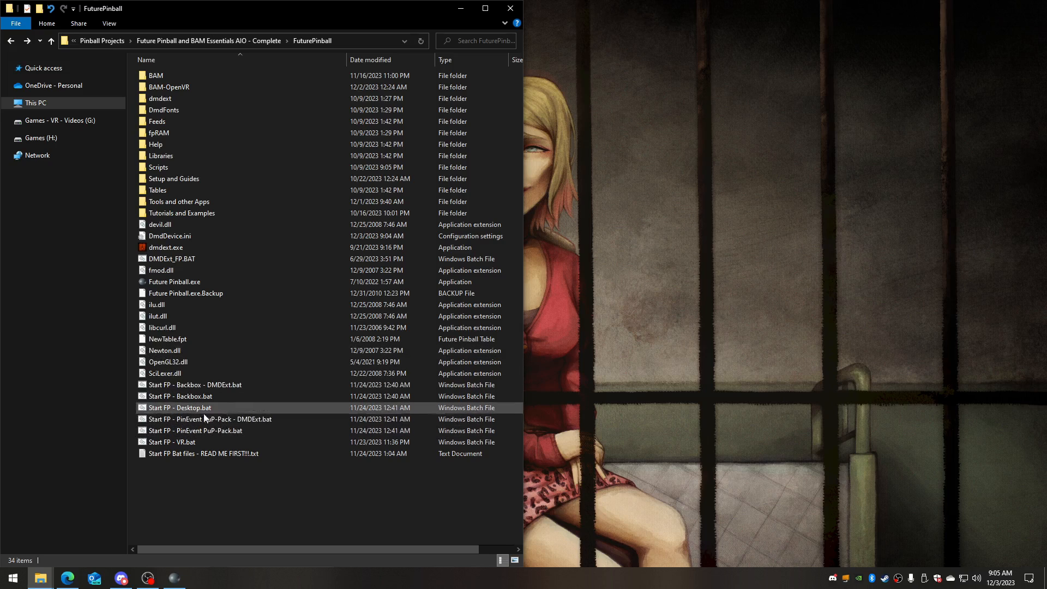
double_click(203, 420)
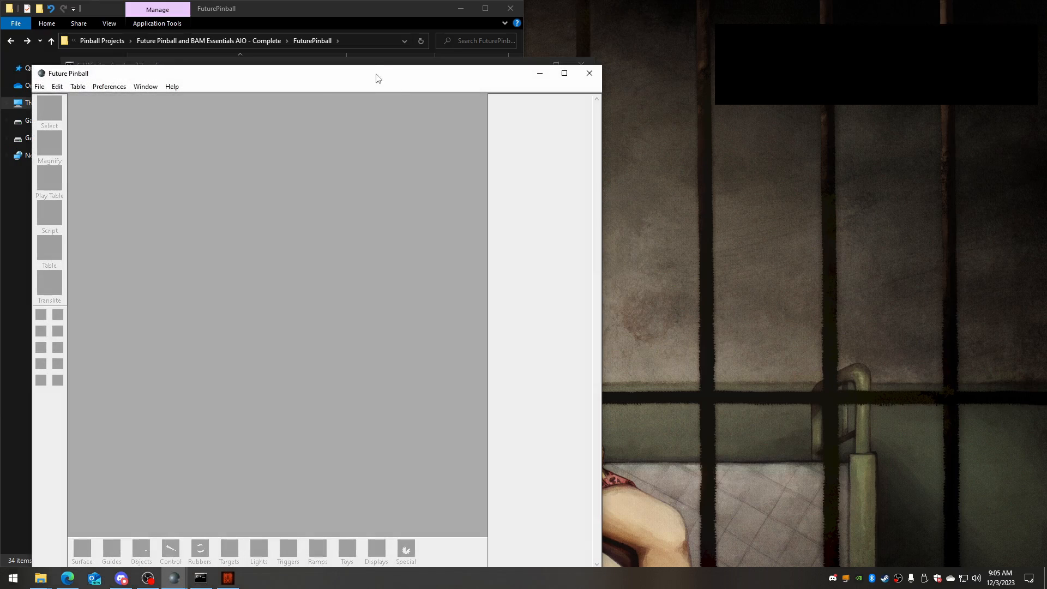
drag(375, 82, 3, 143)
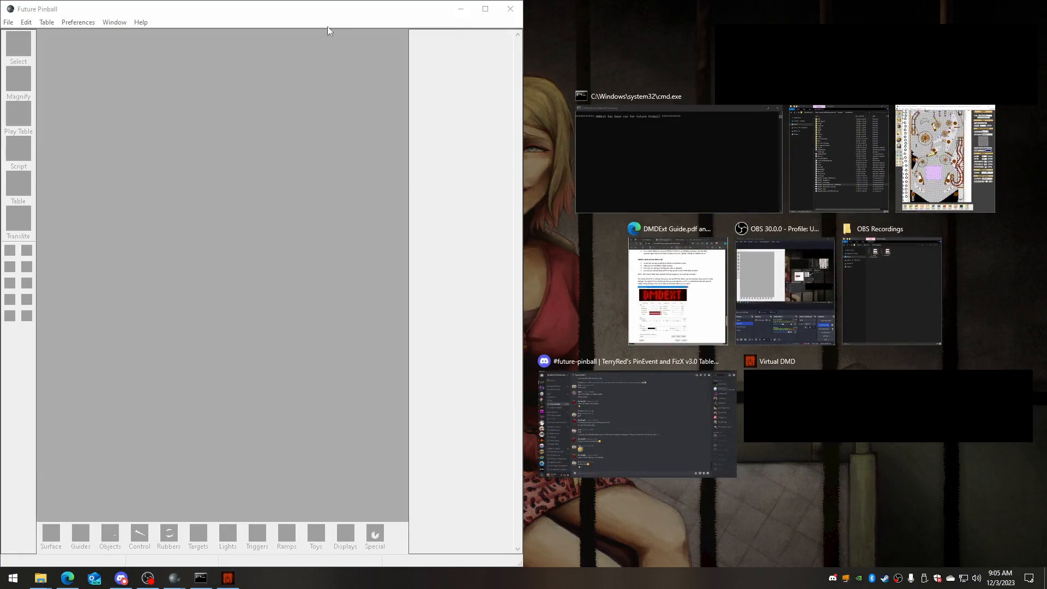
click(101, 11)
Open the recent table Knight Rider (FizX, SSF, DOF).fpt and play it.
click(9, 22)
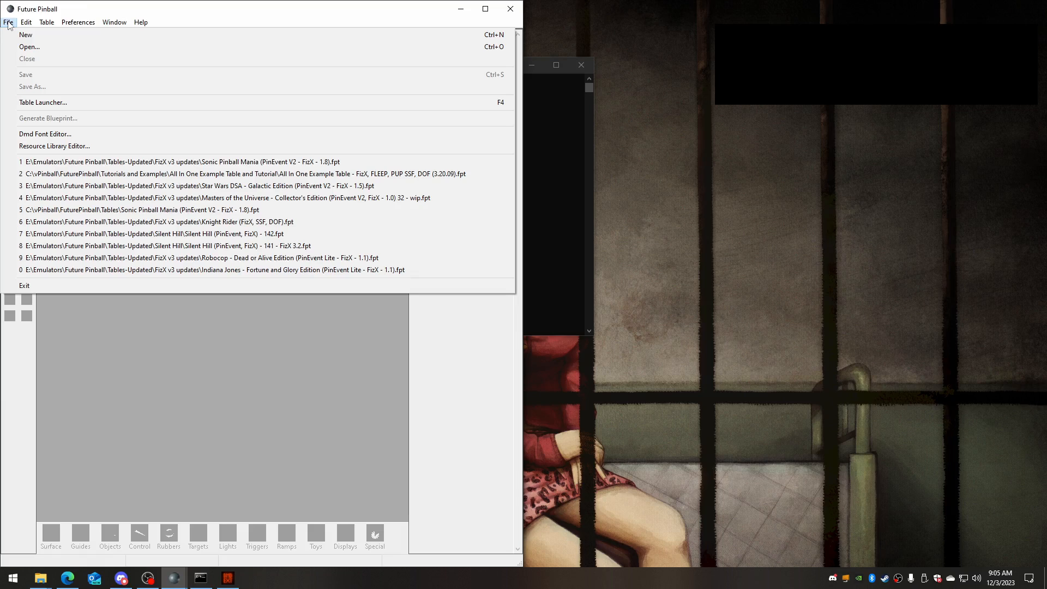
click(190, 222)
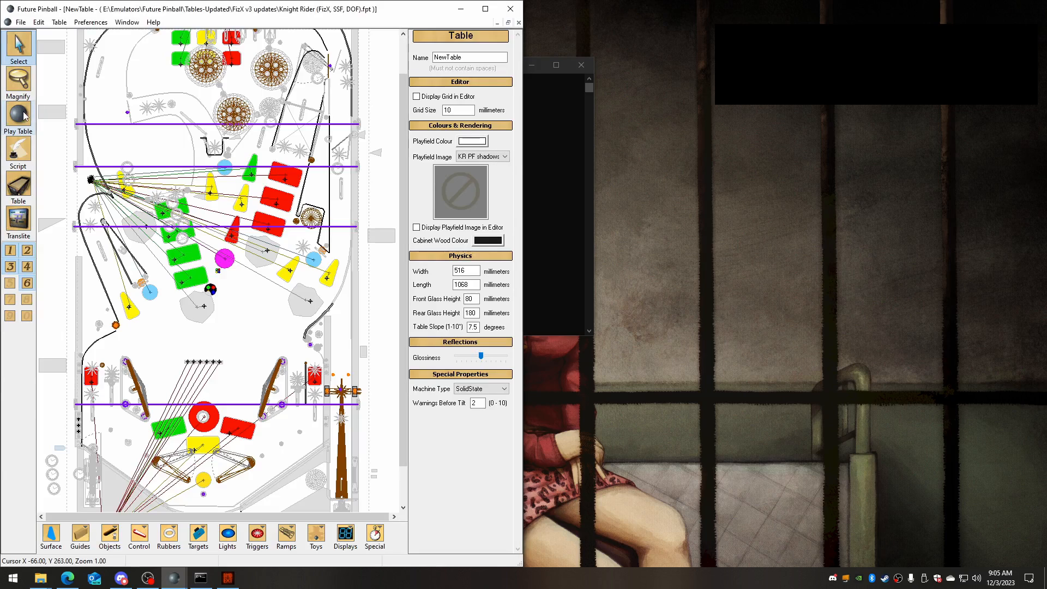
click(21, 114)
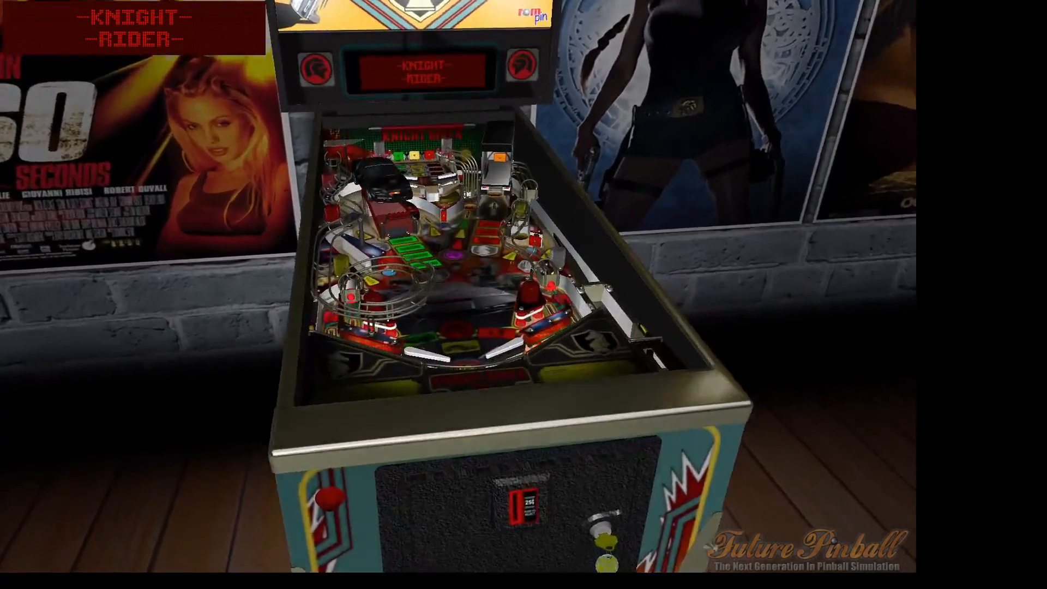
Lower the sound volume of the running Knight Rider table to less than half.
key(minus)
key(minus)
key(minus)
key(minus)
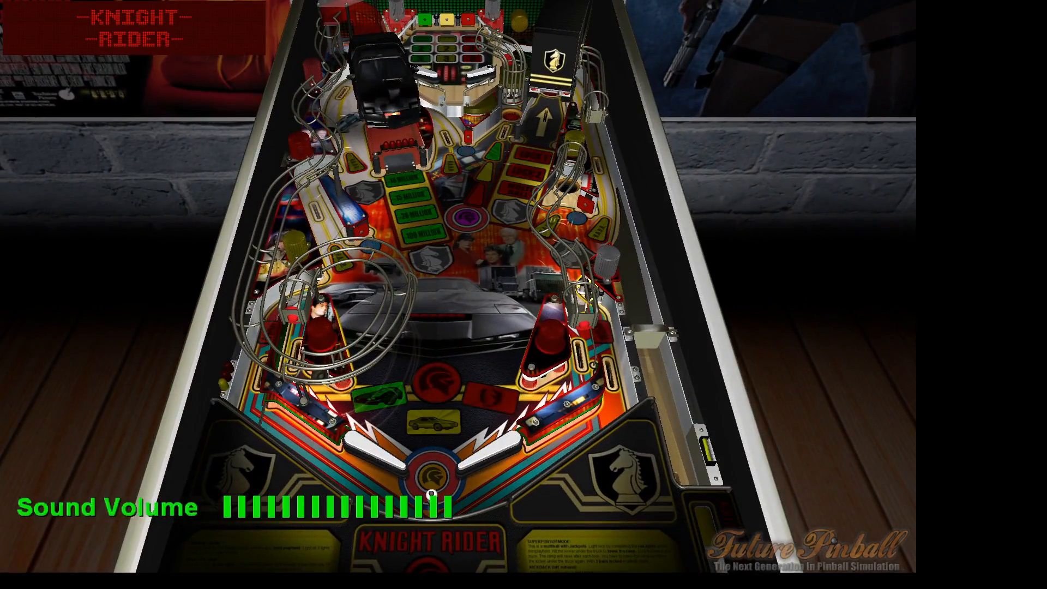
key(minus)
key(minus)
key(minus)
key(minus)
key(minus)
key(minus)
key(minus)
key(minus)
key(minus)
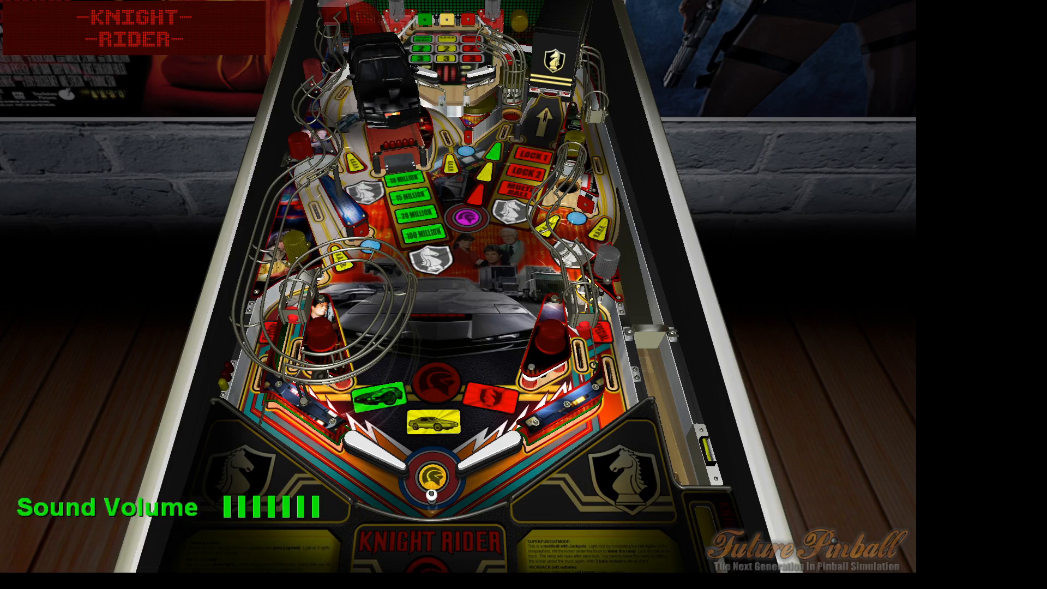
key(minus)
key(minus)
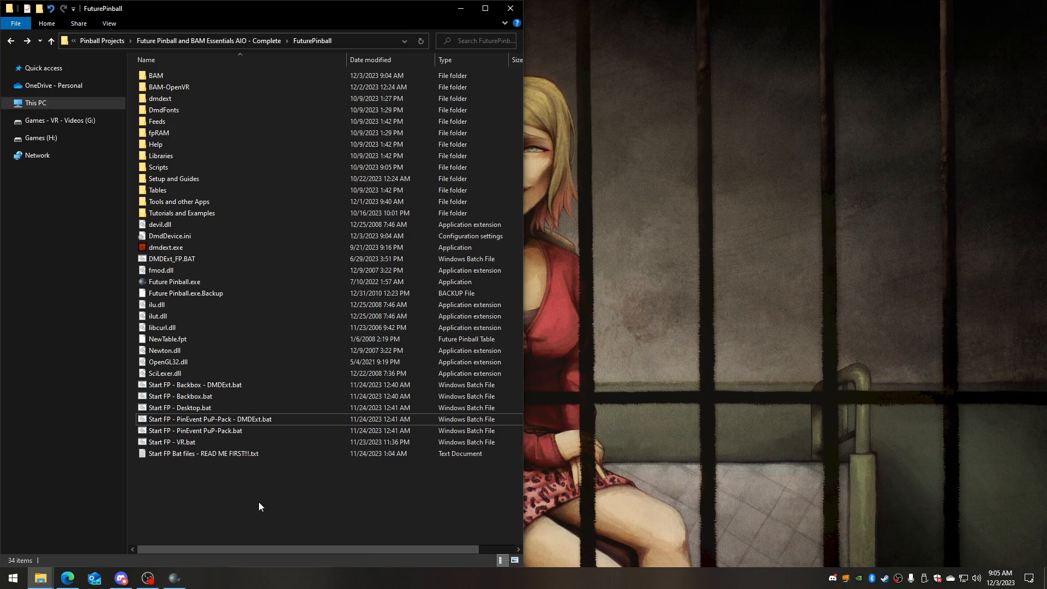
Check the screen mode in the Video / Rendering Options of the remaining Future Pinball window, then close that window.
click(185, 579)
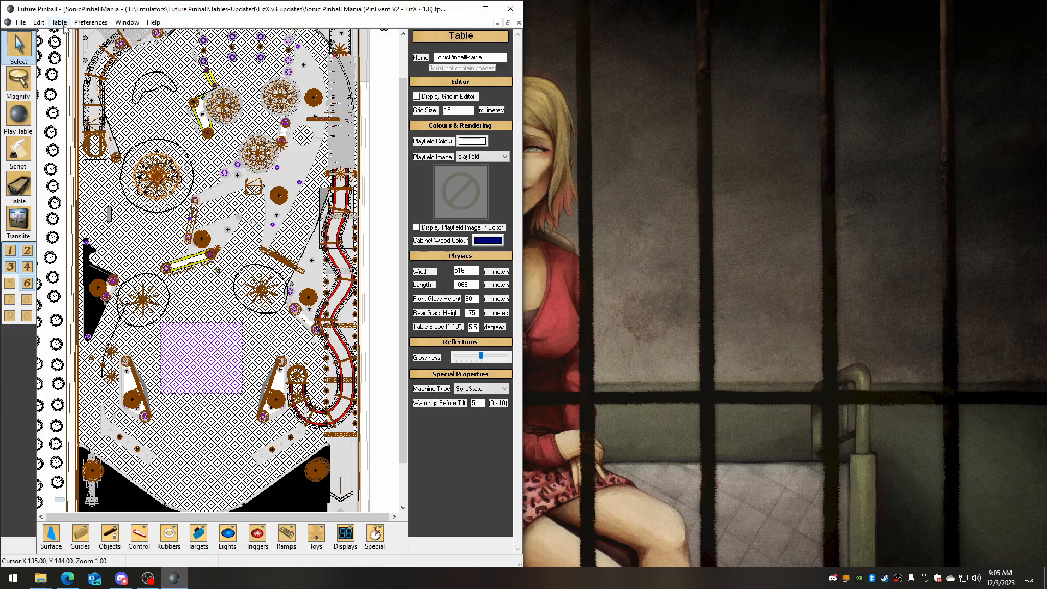
click(91, 22)
click(100, 60)
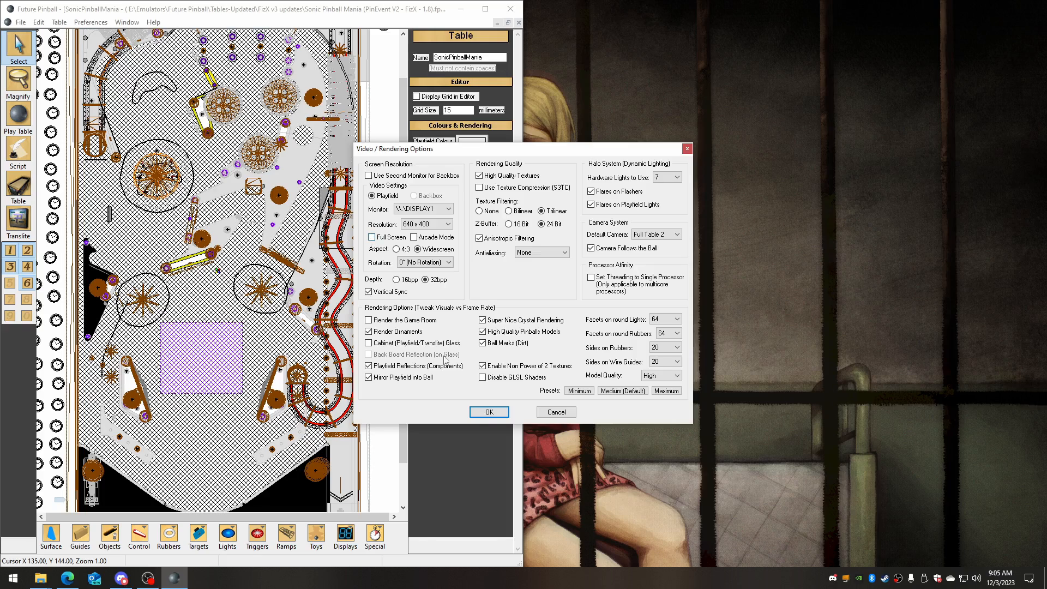
click(490, 413)
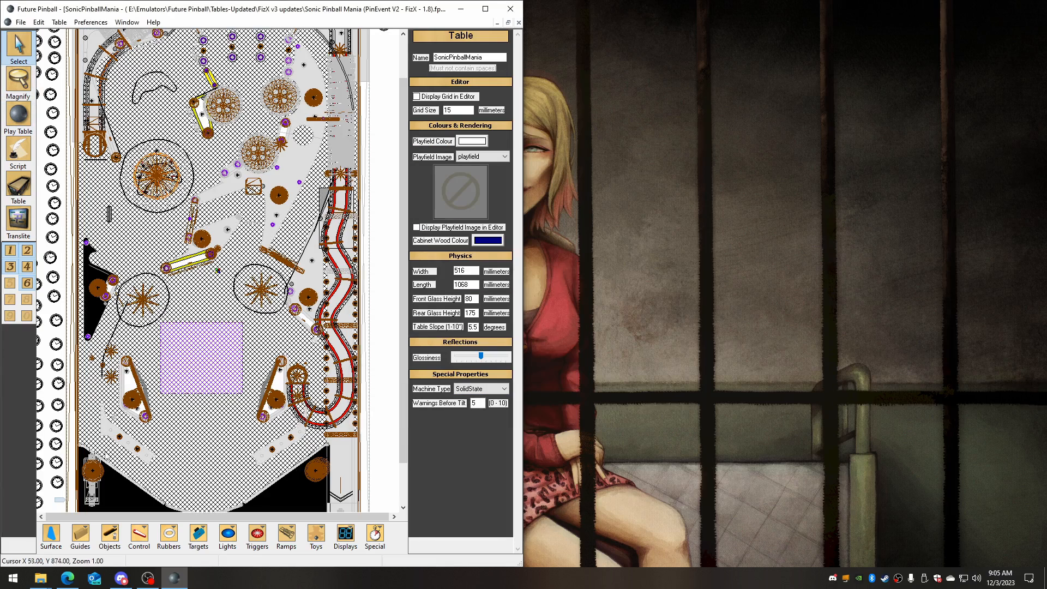
click(507, 16)
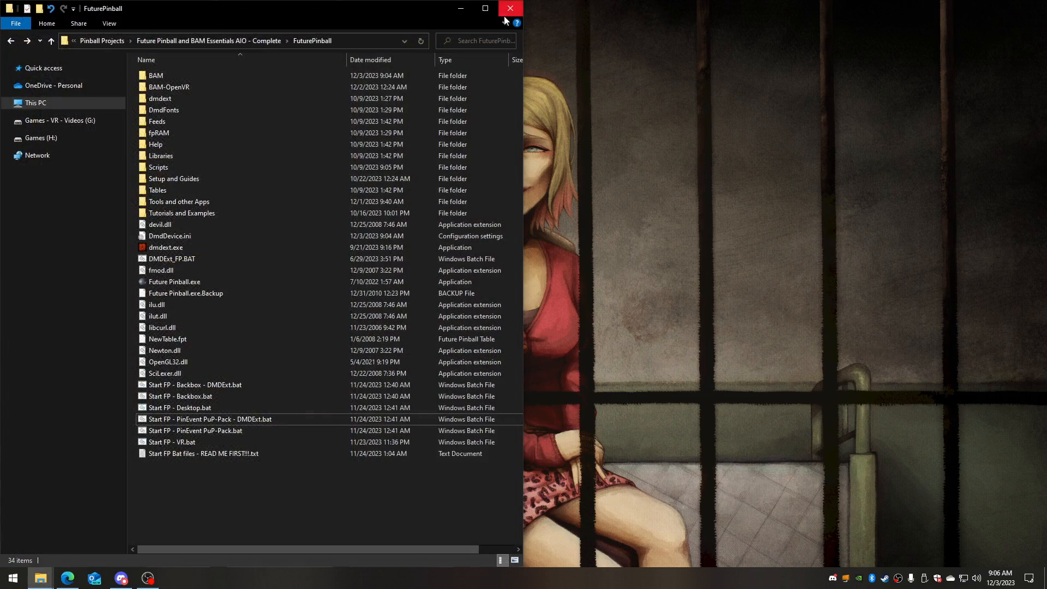
Open Start FP - PinEvent PuP-Pack - DMDExt.bat for editing in Notepad and snap it to half the screen.
click(172, 420)
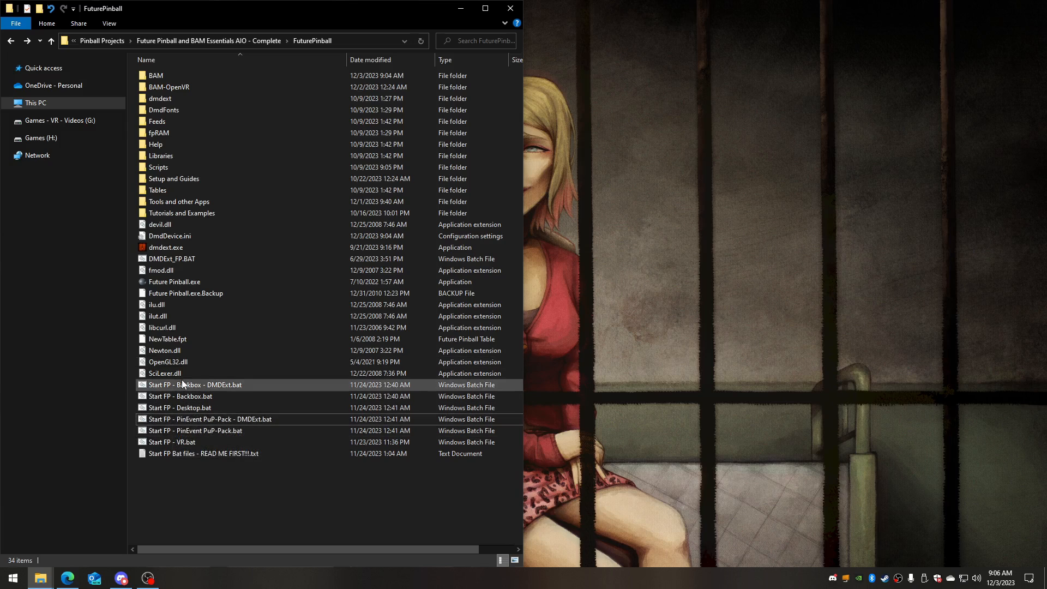
right_click(175, 419)
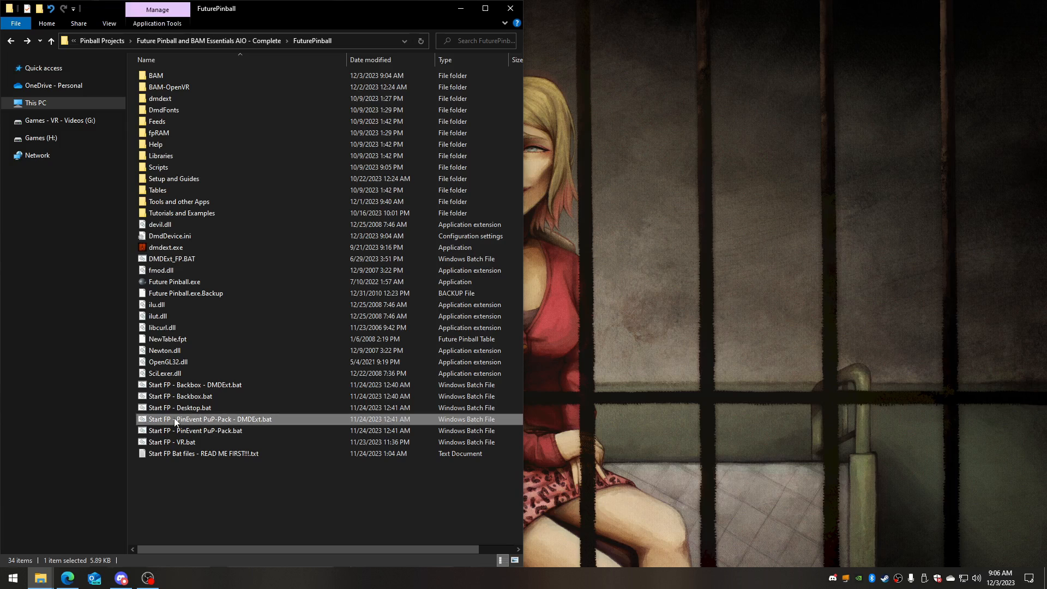
click(108, 149)
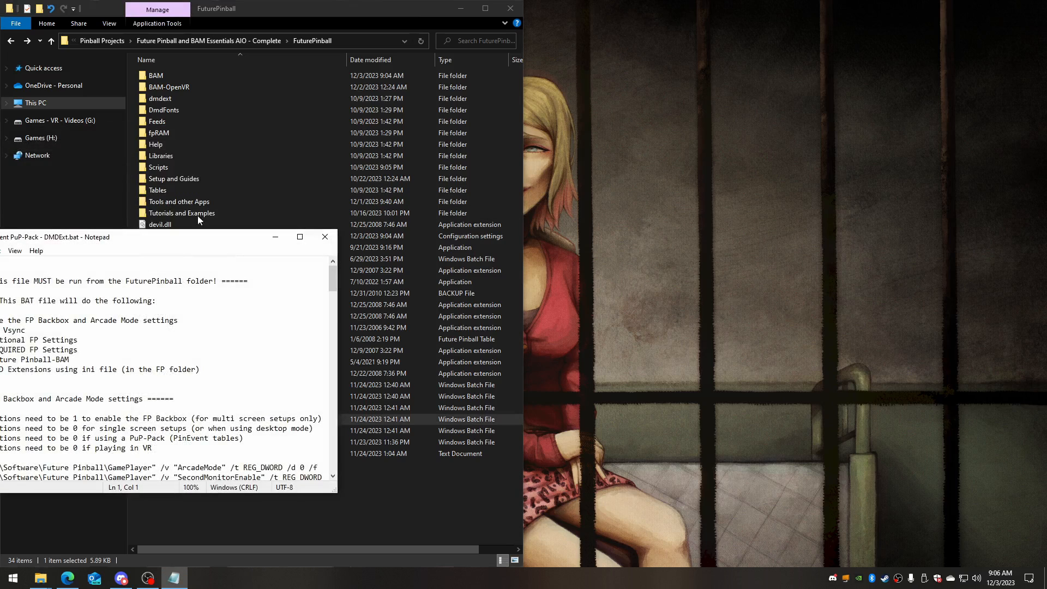
key(super+Left)
Set the FullScreen registry value in the batch file to 0 for windowed mode, then save and close the file.
click(312, 311)
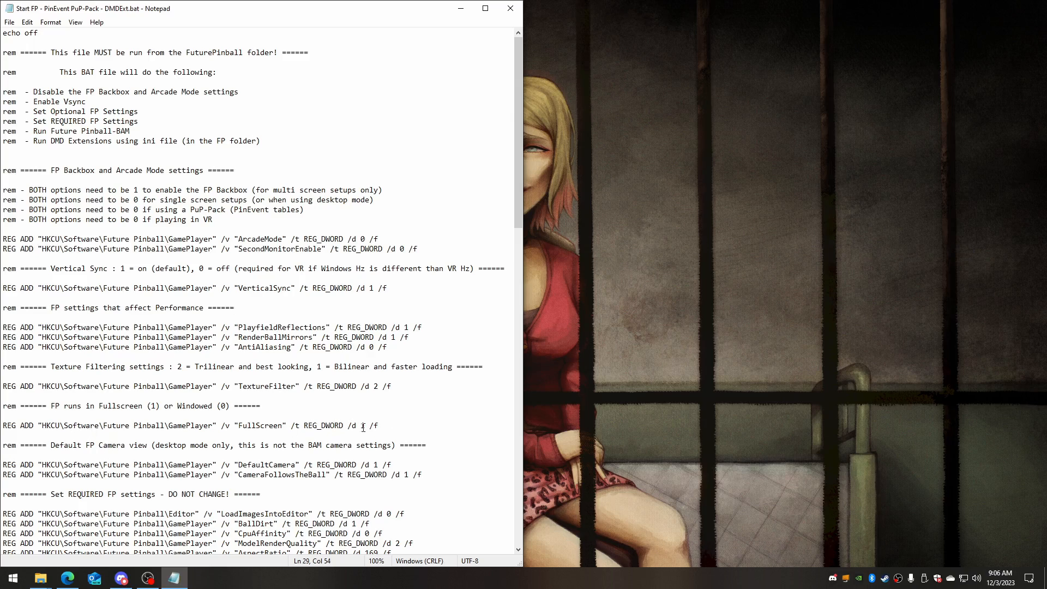
key(BackSpace)
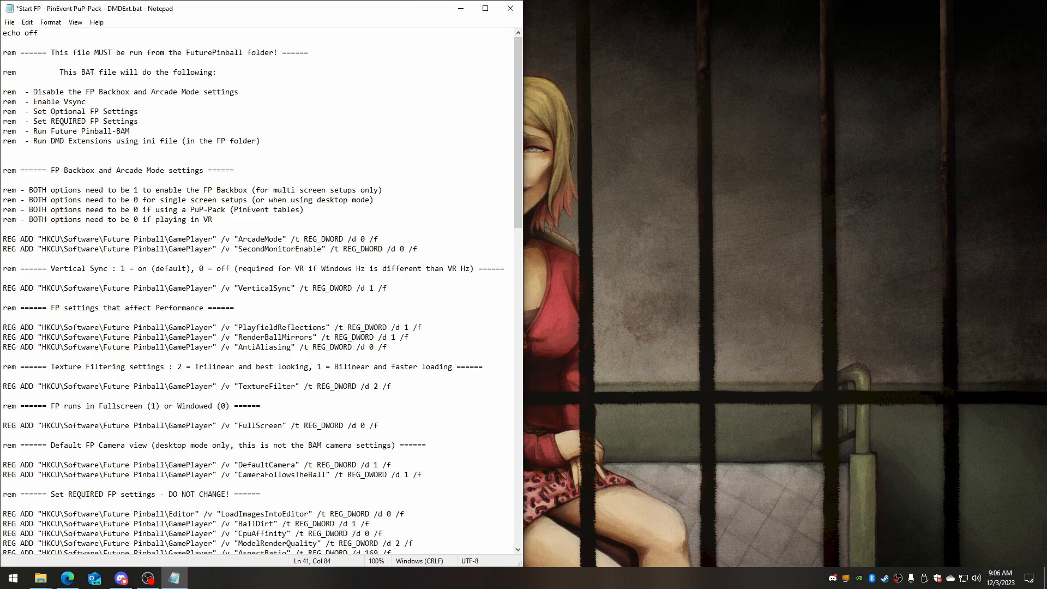
click(510, 8)
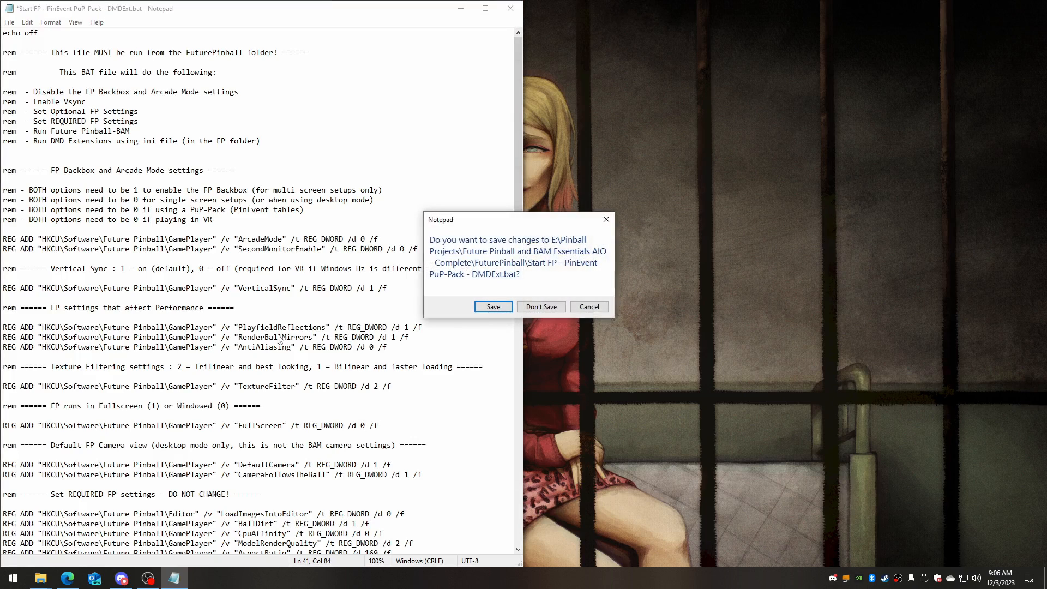
click(484, 312)
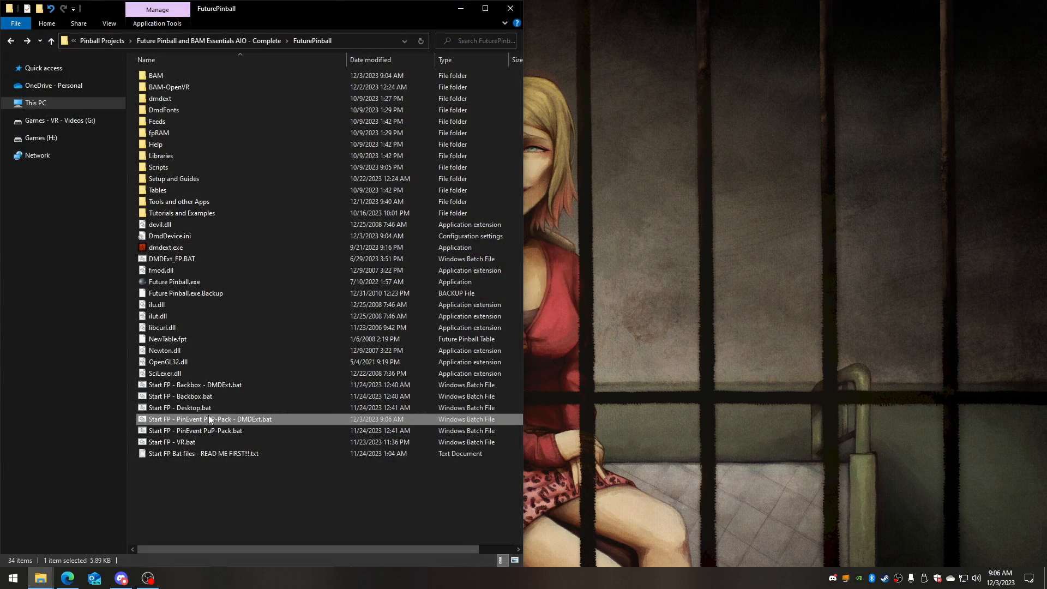
Run the edited DMDExt batch file, snap Future Pinball to half the screen and start the most recent table, Knight Rider.
double_click(238, 409)
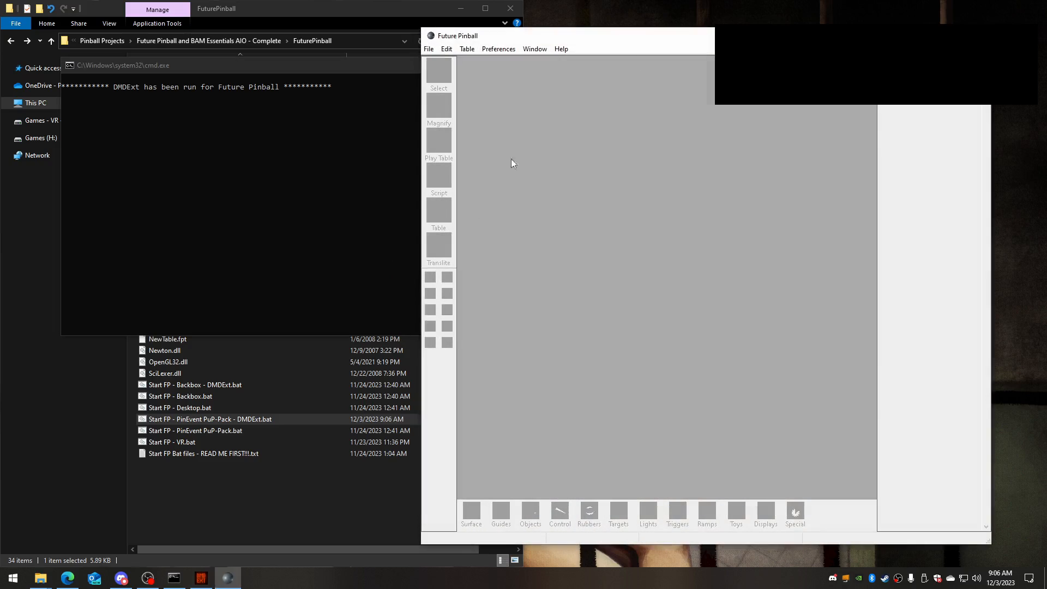
drag(524, 41, 0, 44)
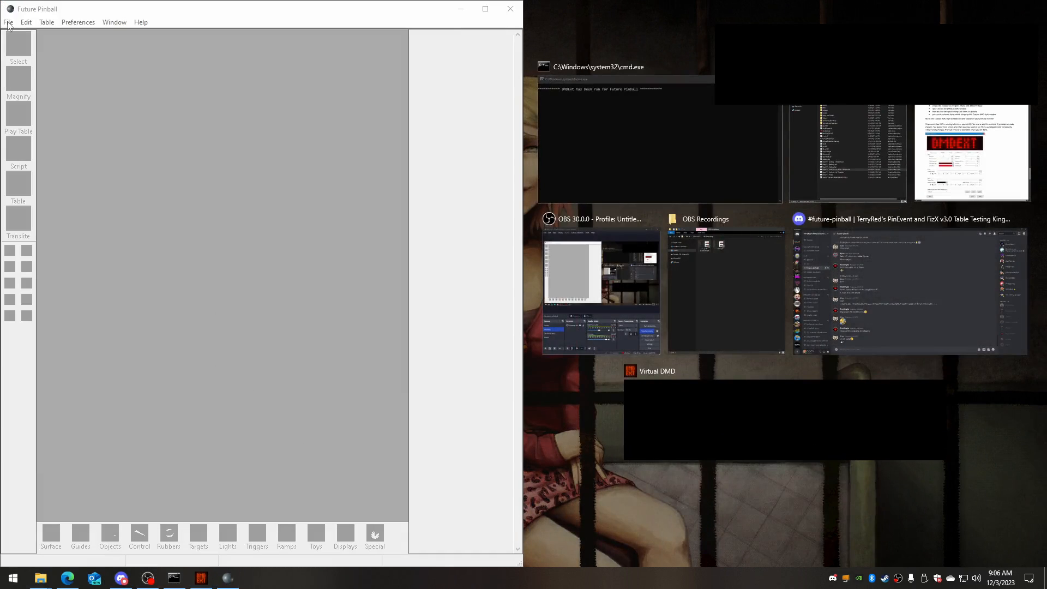
click(9, 22)
click(112, 161)
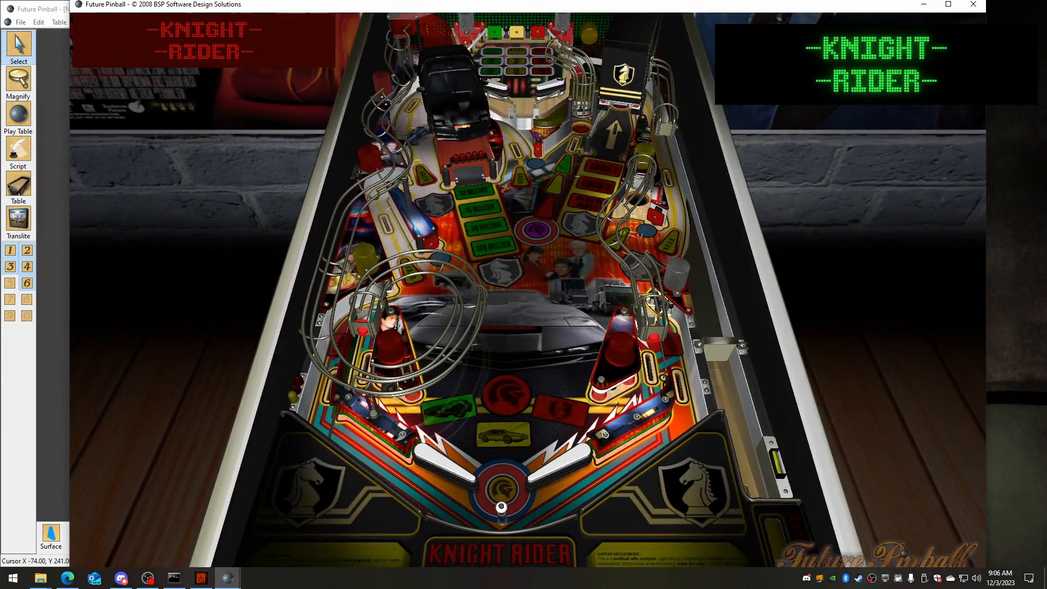
Start a one-player Knight Rider game, launch the ball to test the virtual DMD's score display, and quit the table.
key(1)
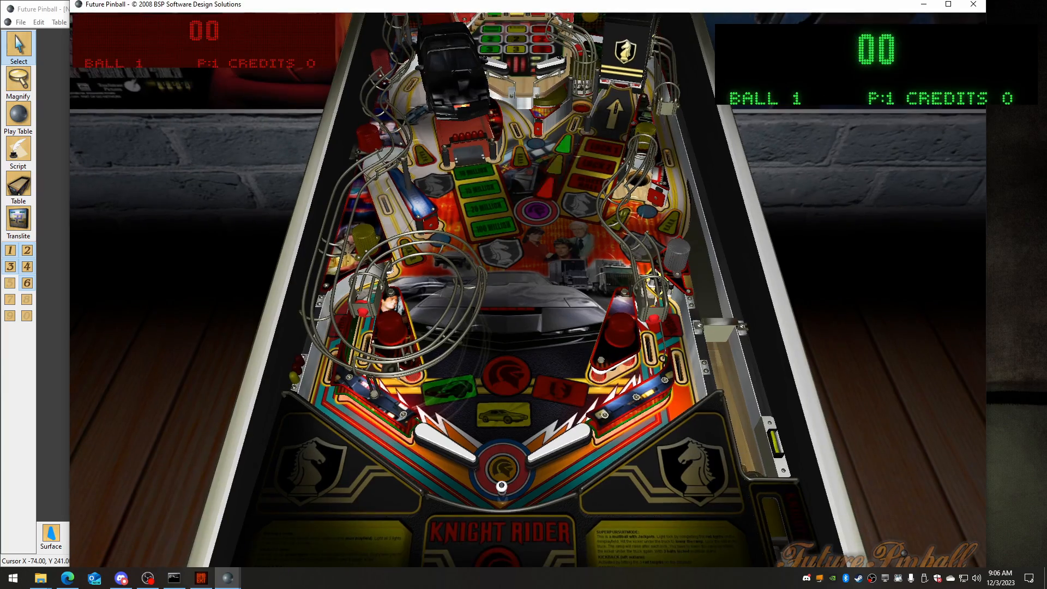
key(Shift_R)
key(Return)
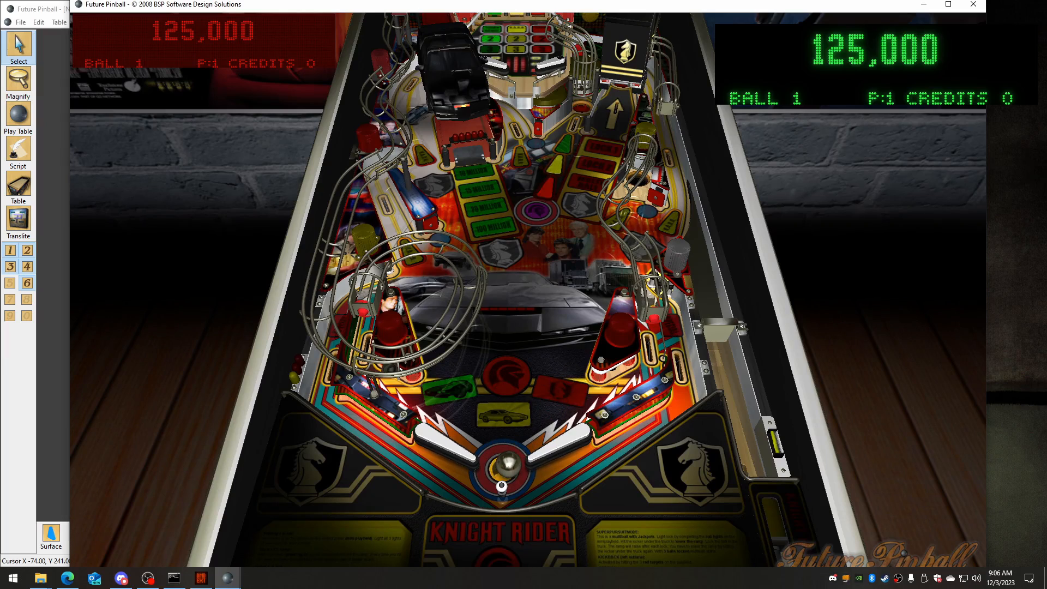
key(Escape)
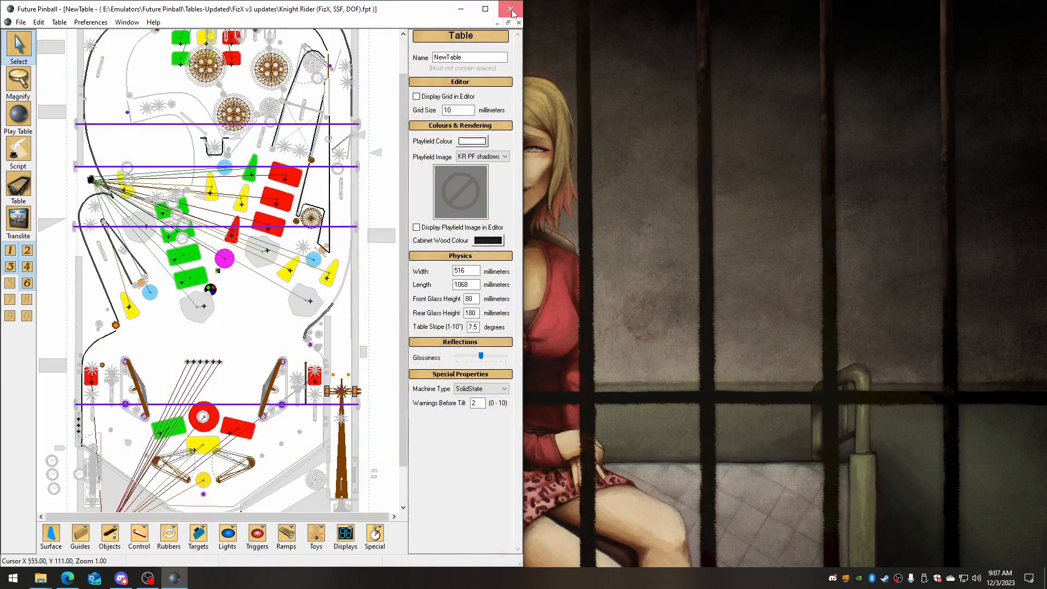
Close Future Pinball and open Popper and Baller Installer Tips.pdf from its subfolder in FuturePinball's Setup and Guides folder.
click(511, 9)
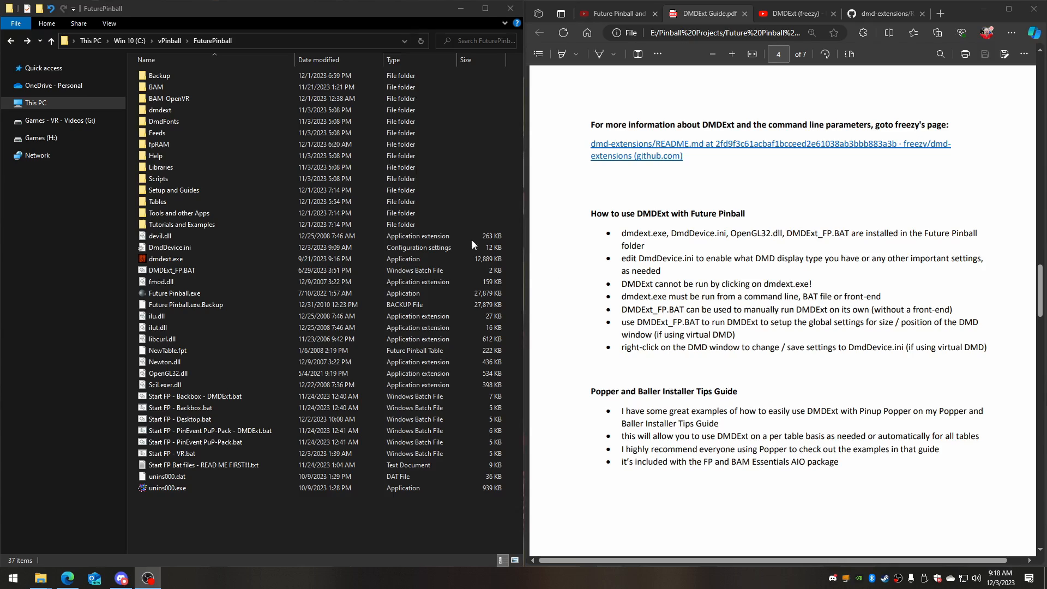
double_click(199, 192)
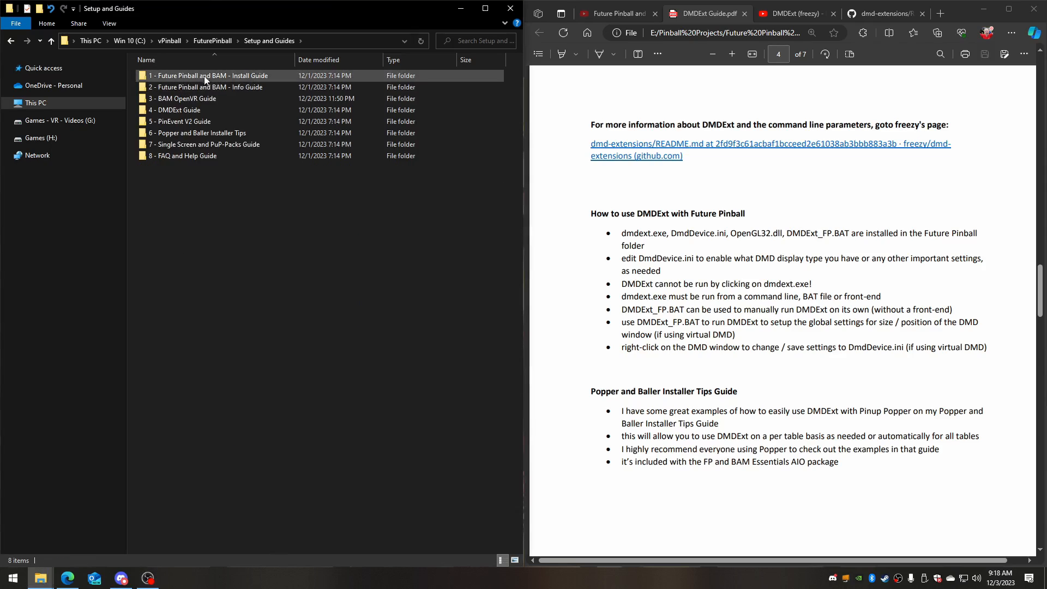
double_click(197, 134)
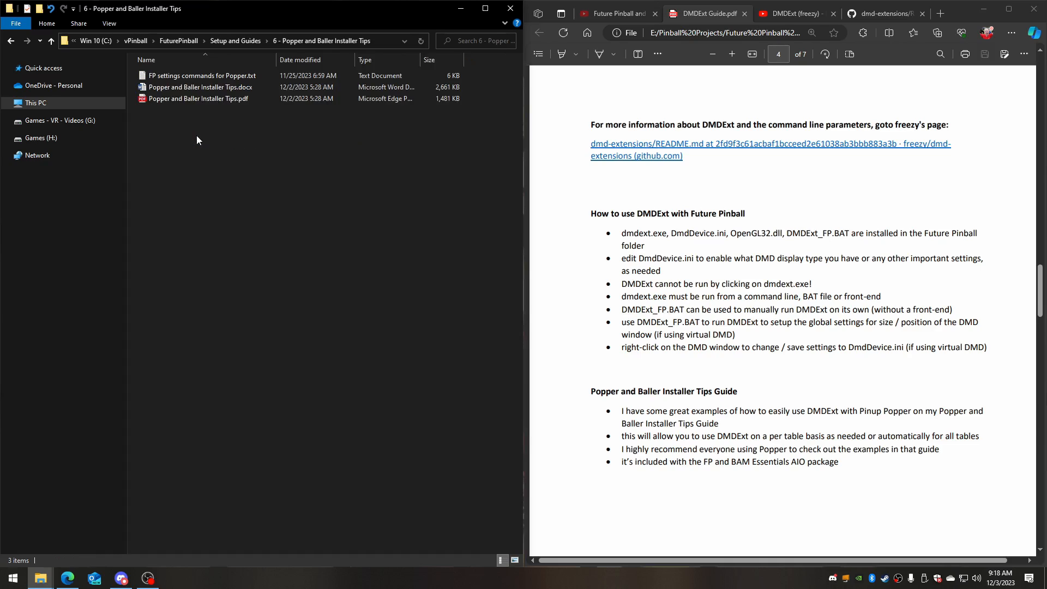
double_click(184, 102)
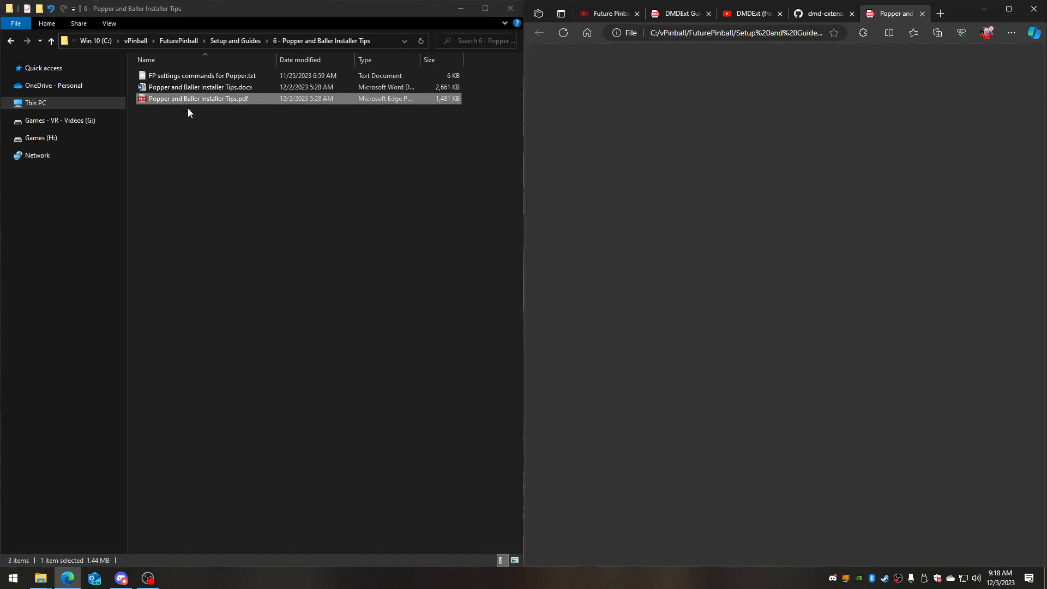
Read through the Popper and Baller Installer Tips guide, covering the DMDExt section, the Popper launch and close scripts, and the launch script examples.
scroll(759, 368, up, 20)
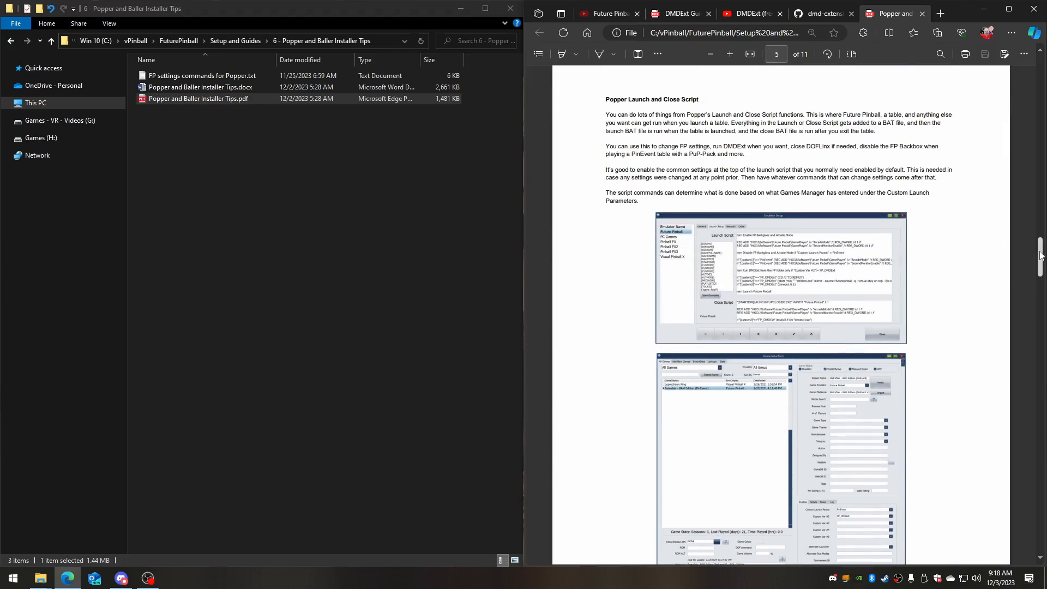
scroll(992, 171, up, 2)
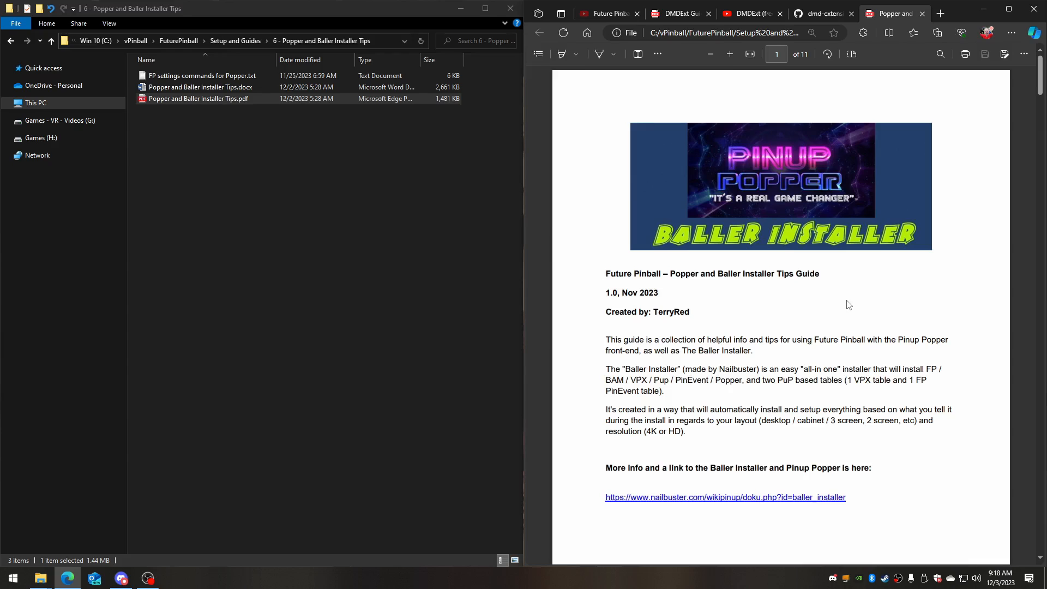
scroll(848, 304, down, 10)
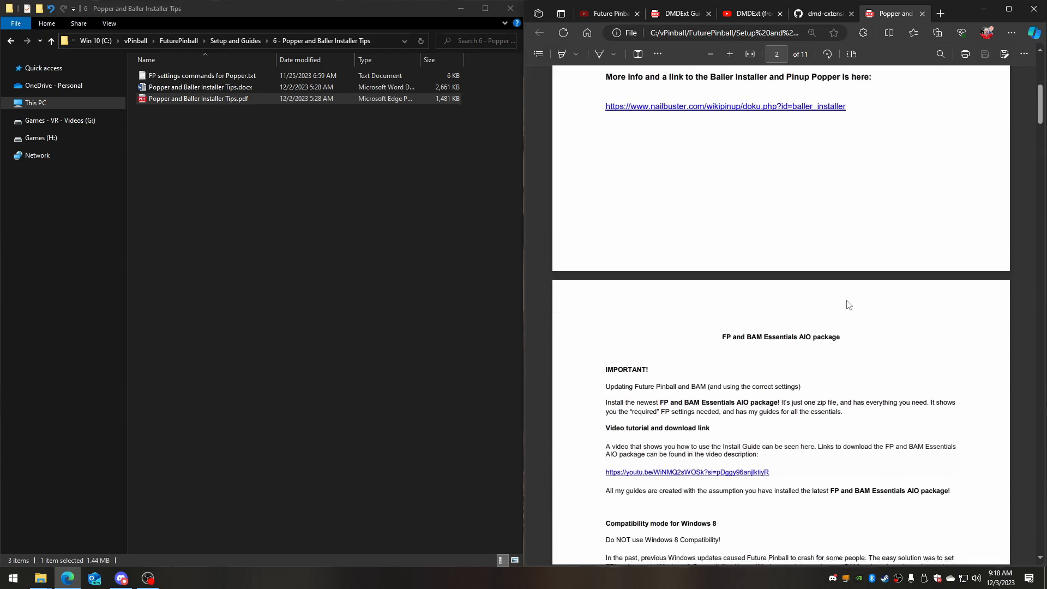
scroll(848, 305, down, 10)
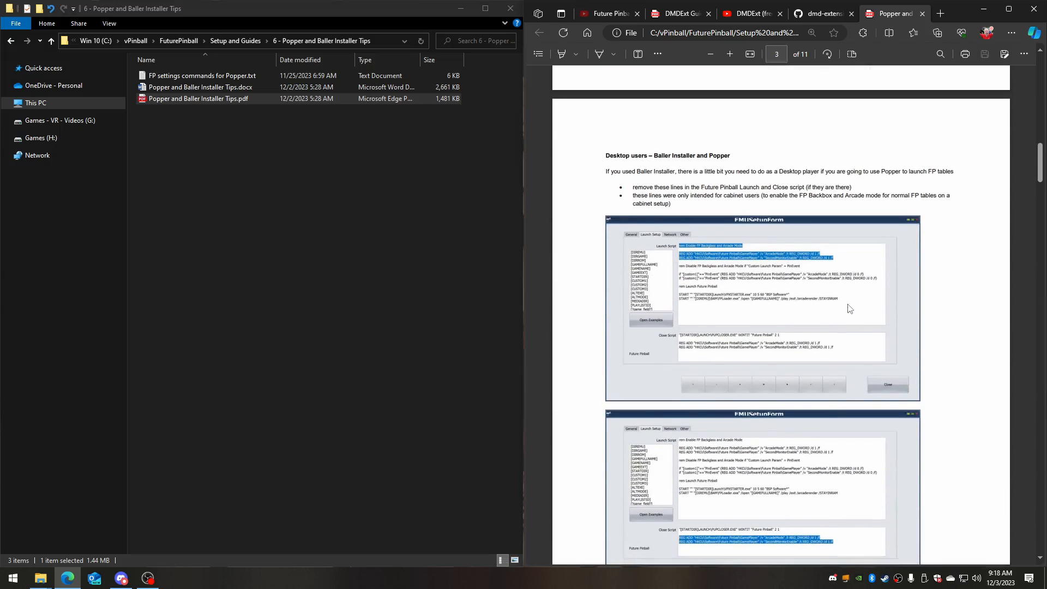
scroll(731, 180, down, 10)
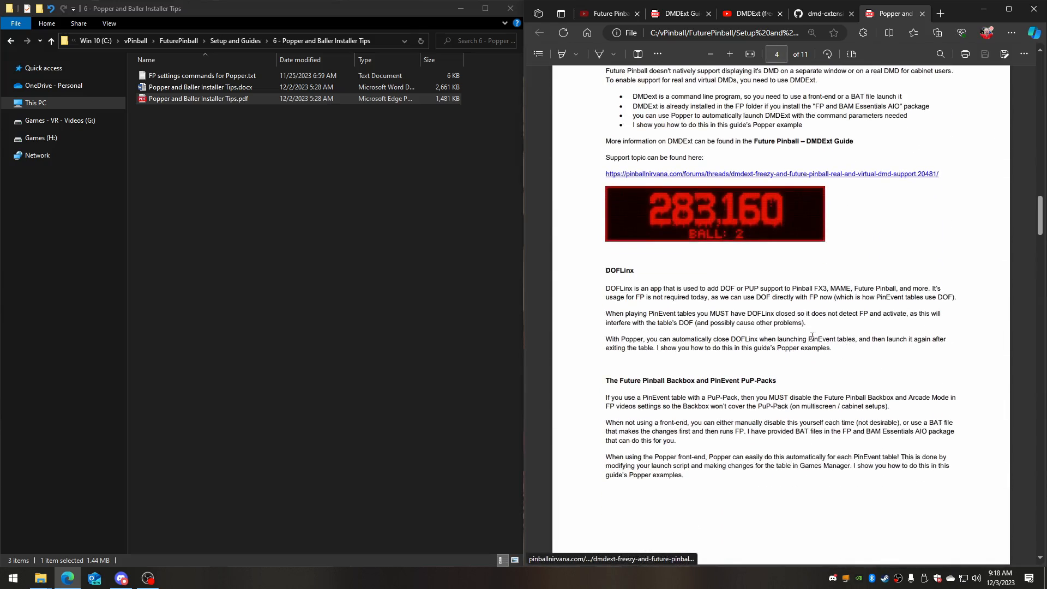
scroll(741, 305, up, 1)
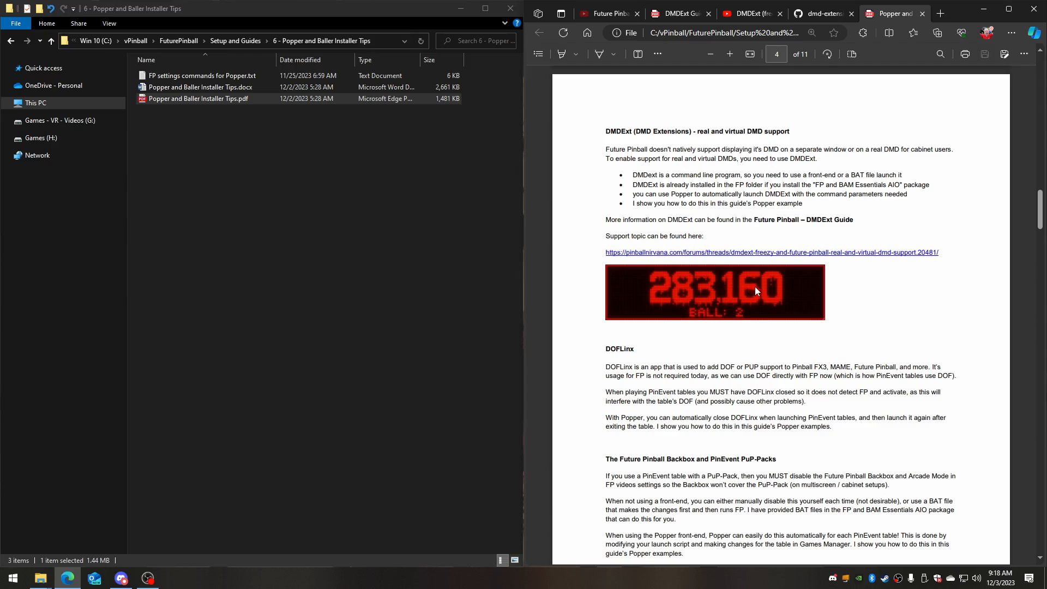
scroll(756, 290, down, 10)
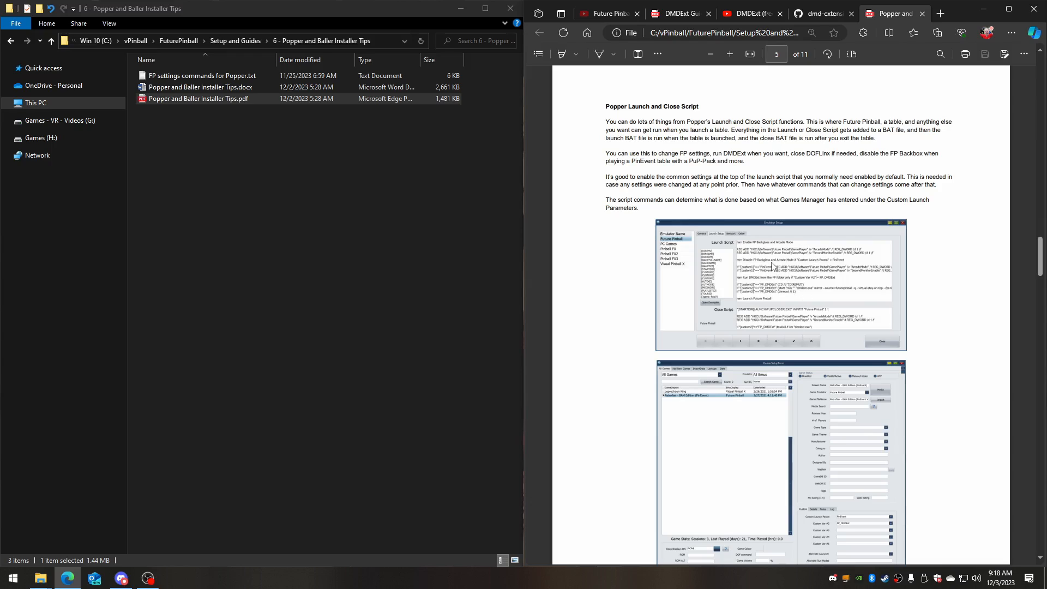
scroll(769, 261, down, 3)
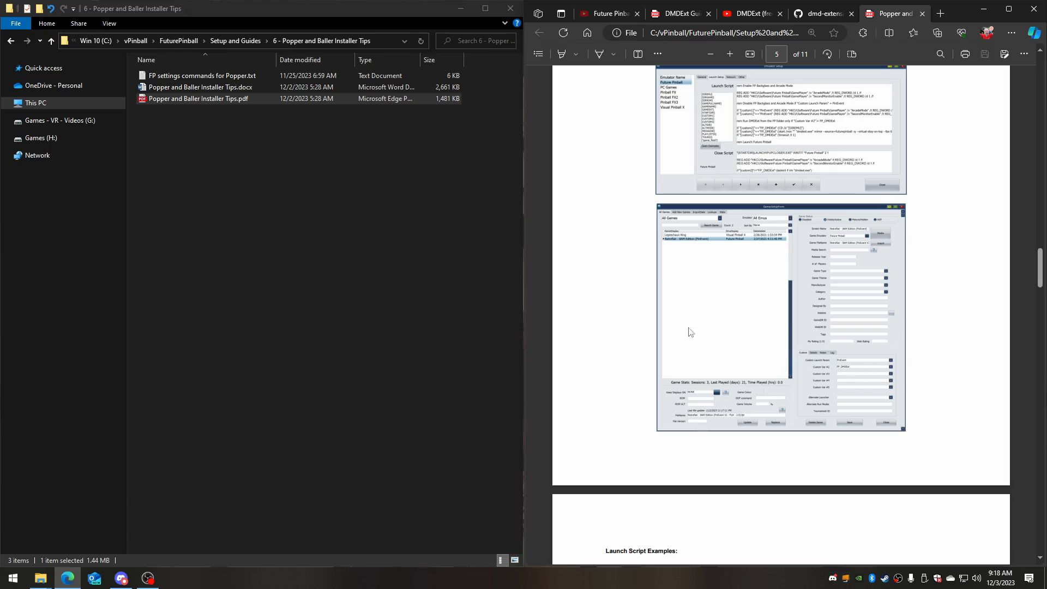
scroll(816, 267, down, 9)
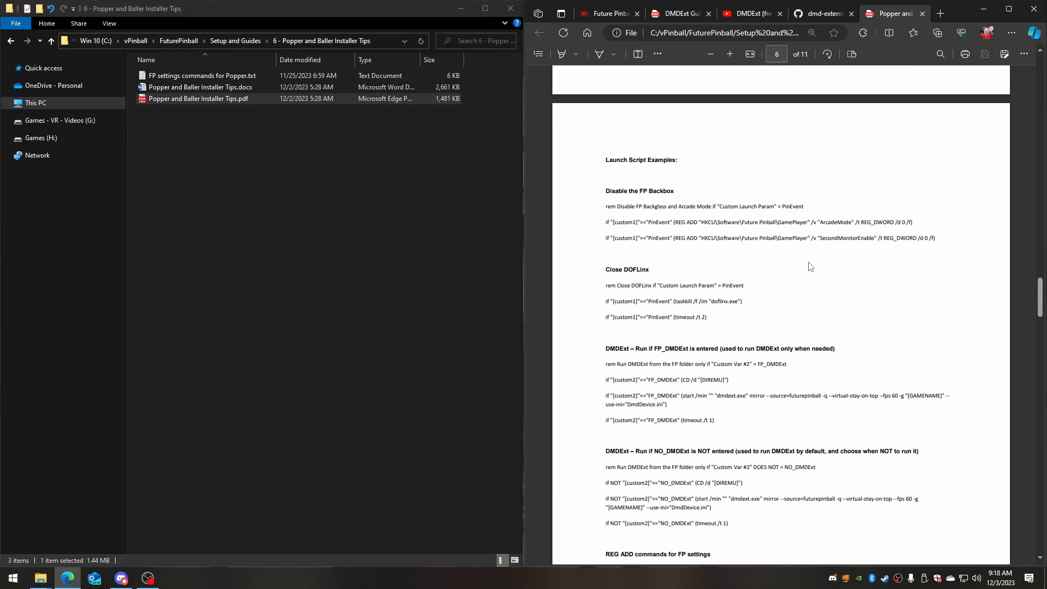
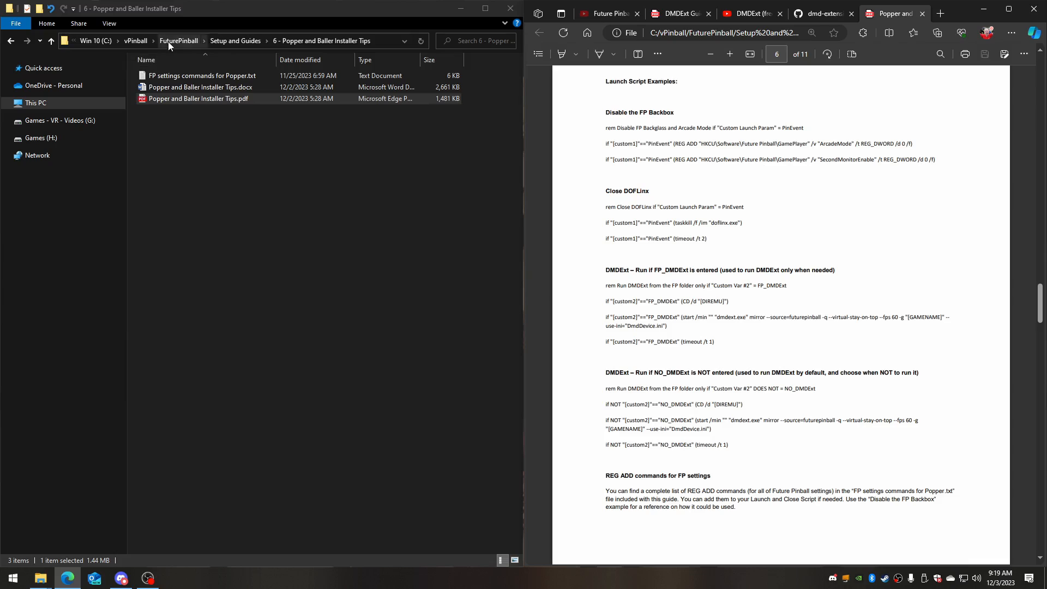
Run PinUpMenuSetup.exe from the vPinball PinUPSystem folder and open Popper's emulator setup.
click(139, 42)
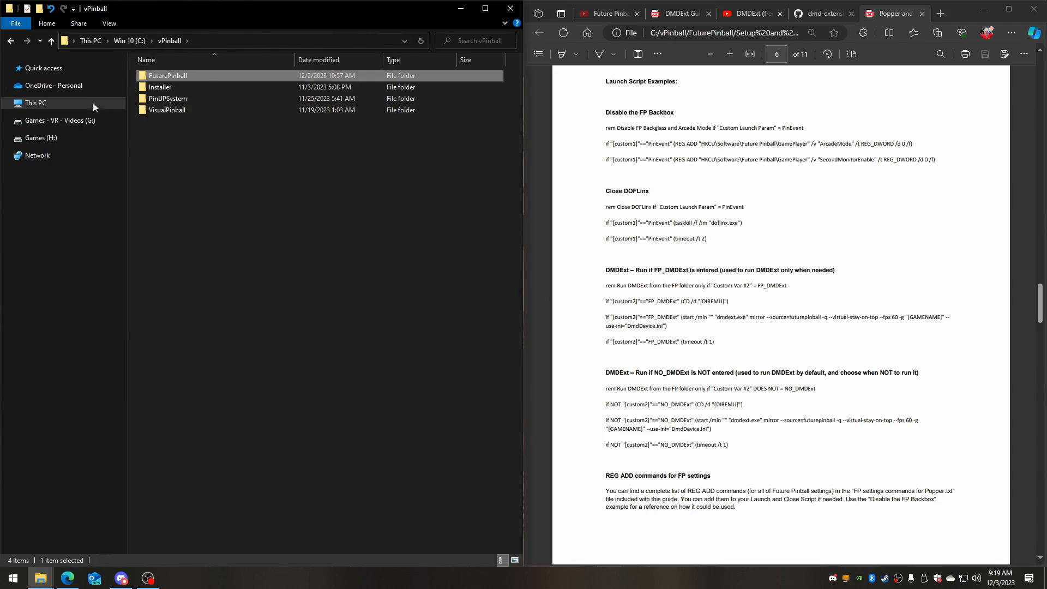
double_click(167, 99)
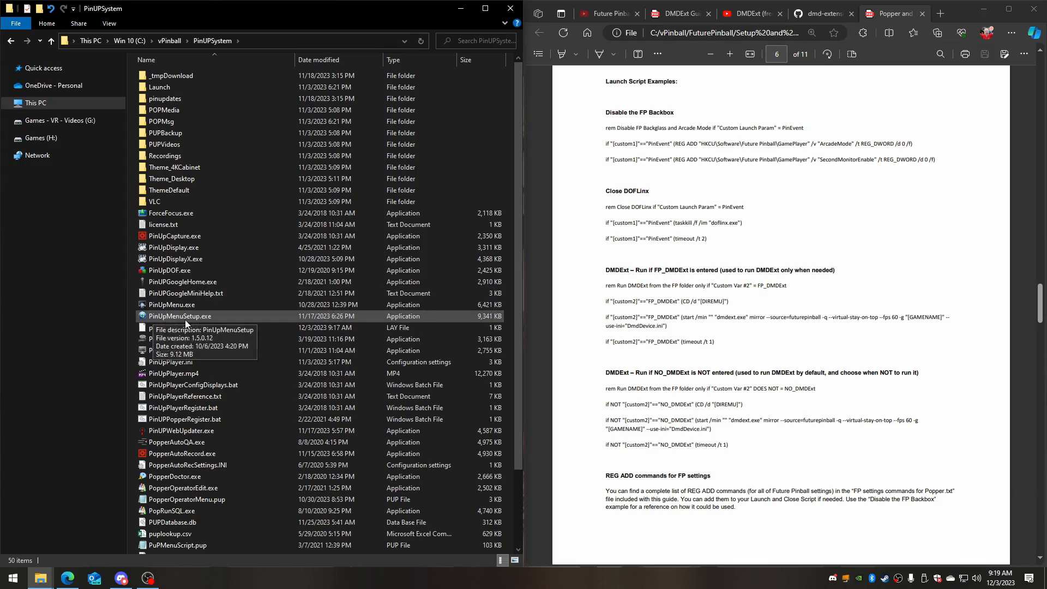
double_click(185, 322)
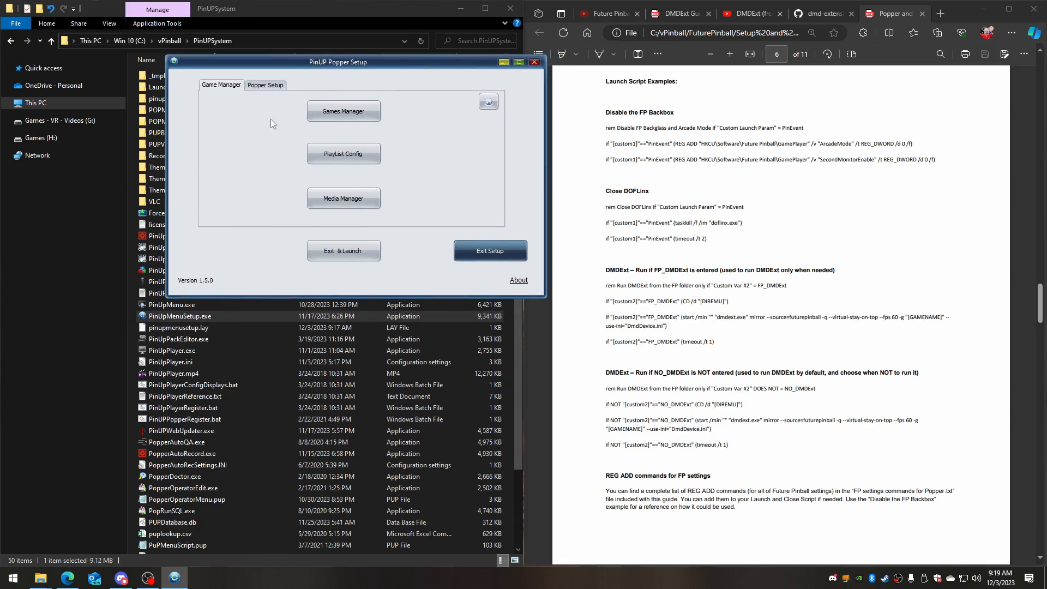
click(256, 88)
click(264, 164)
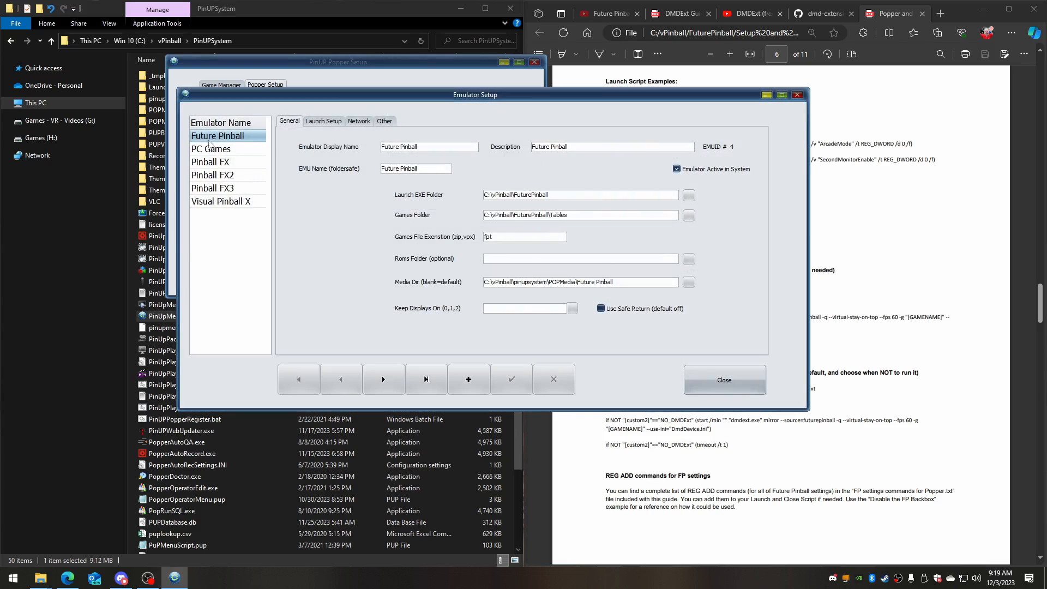
Show the Future Pinball emulator's launch setup and look through its whole launch script.
drag(471, 98, 424, 86)
click(277, 108)
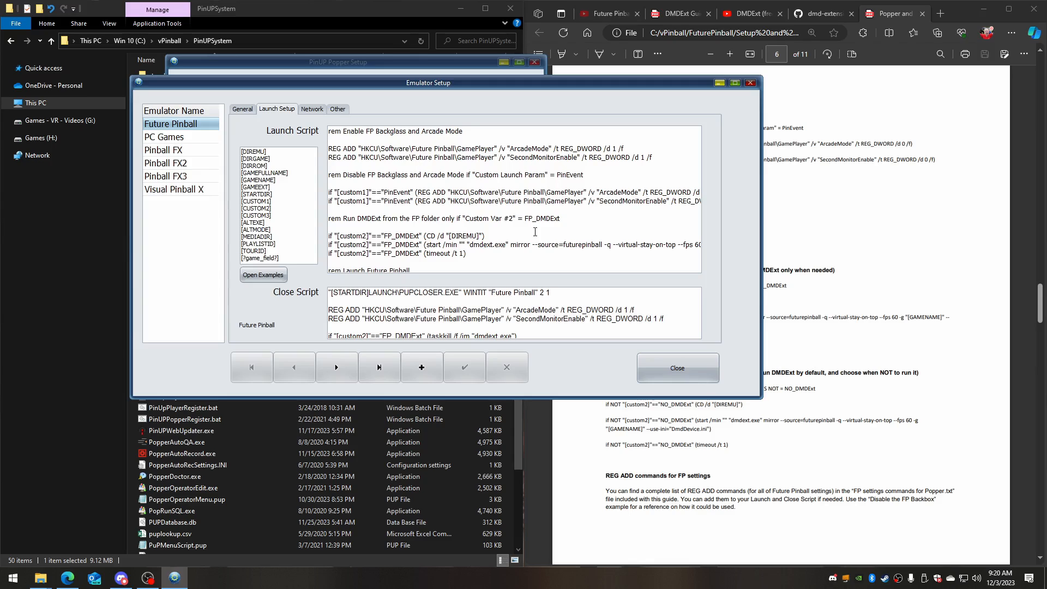
drag(487, 85, 435, 58)
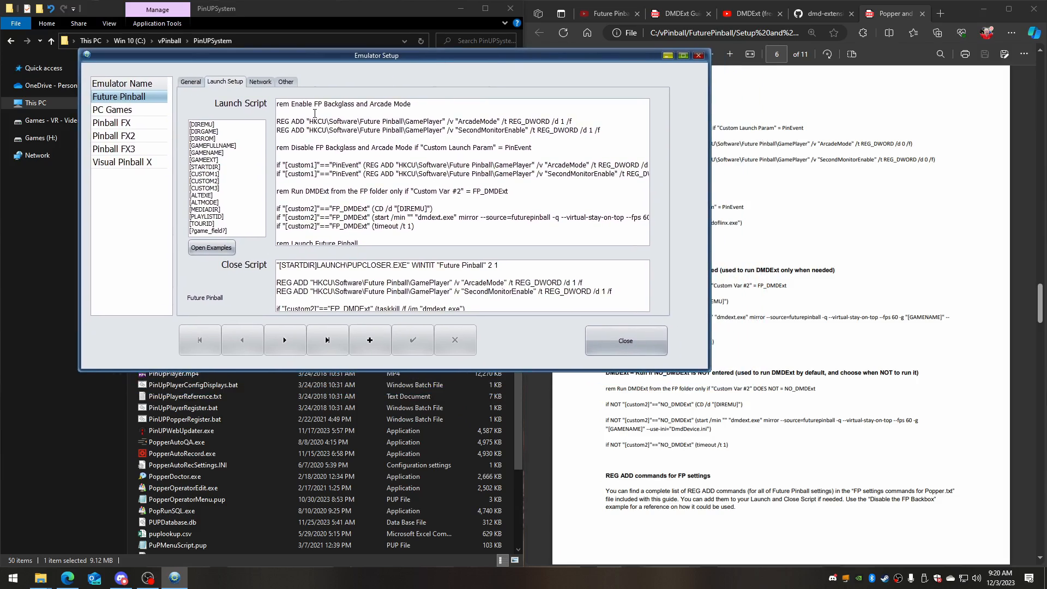
drag(279, 105, 618, 298)
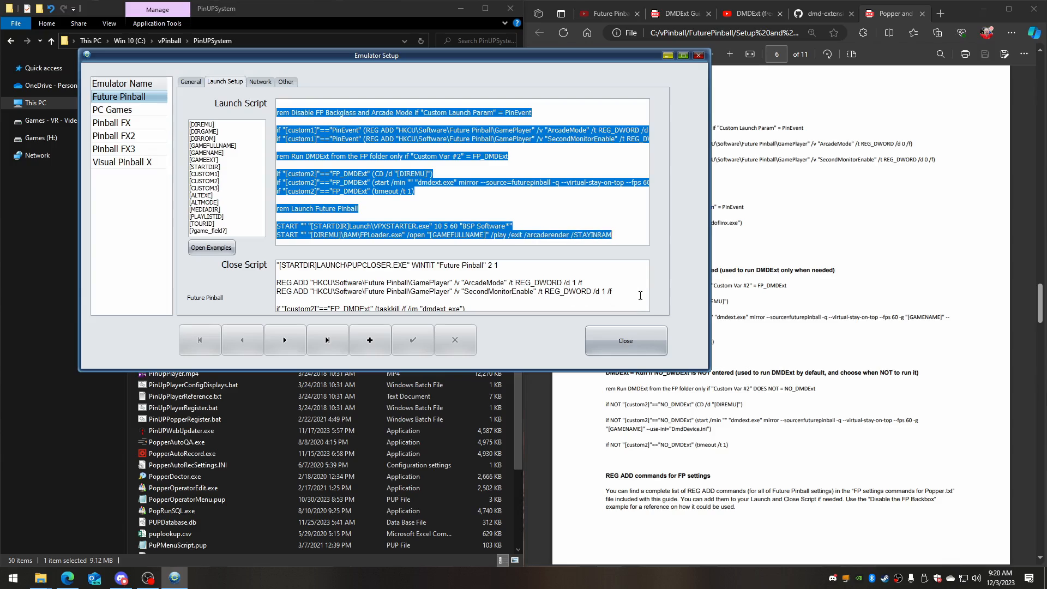
click(443, 201)
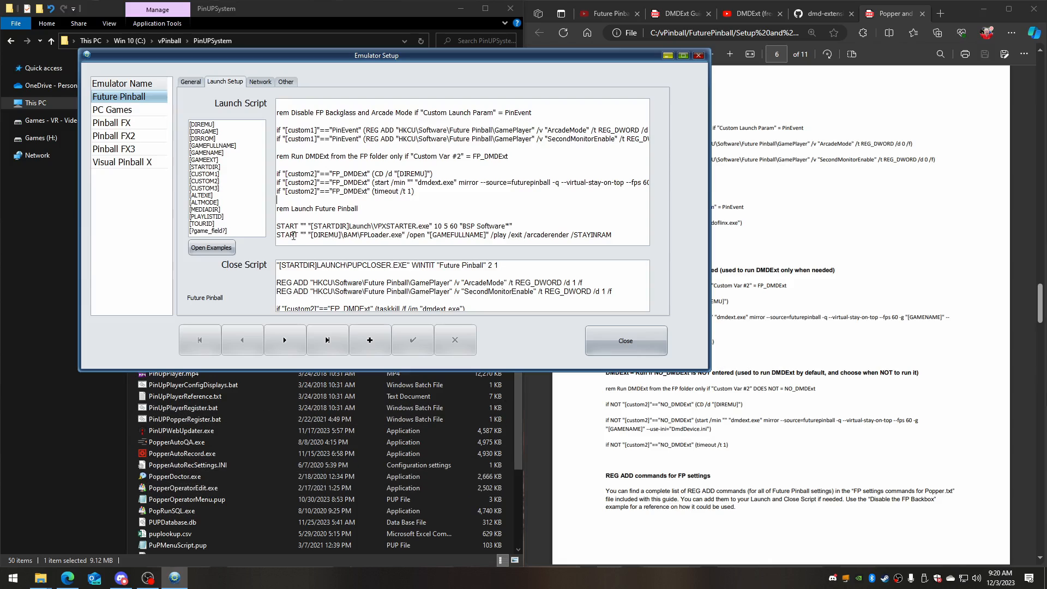
View Start FP - PinEvent PuP-Pack.bat from the FuturePinball folder in Notepad on half the screen, then close it.
click(308, 19)
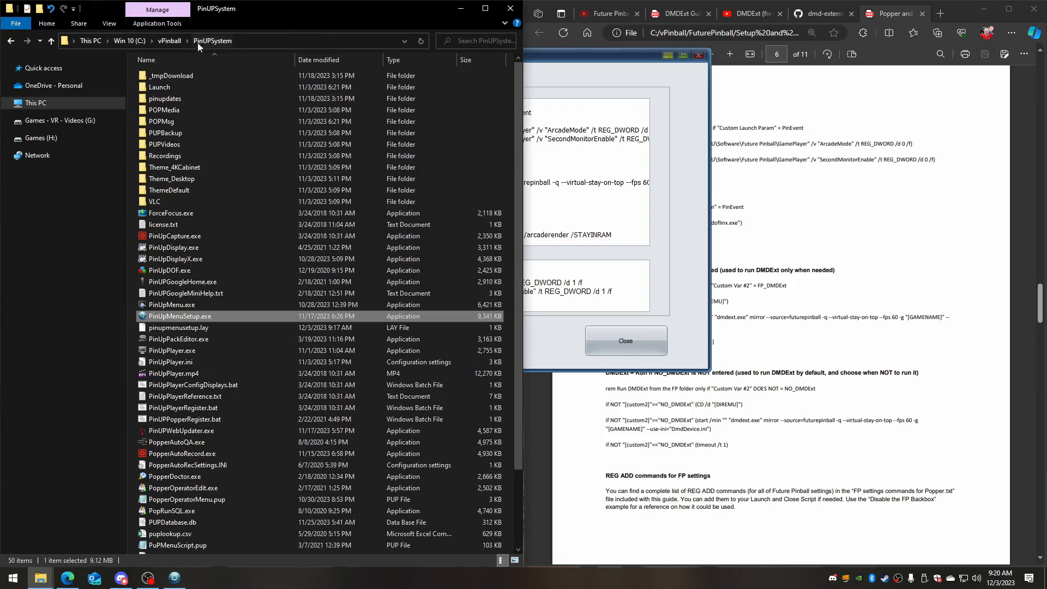
click(170, 40)
click(179, 79)
double_click(178, 80)
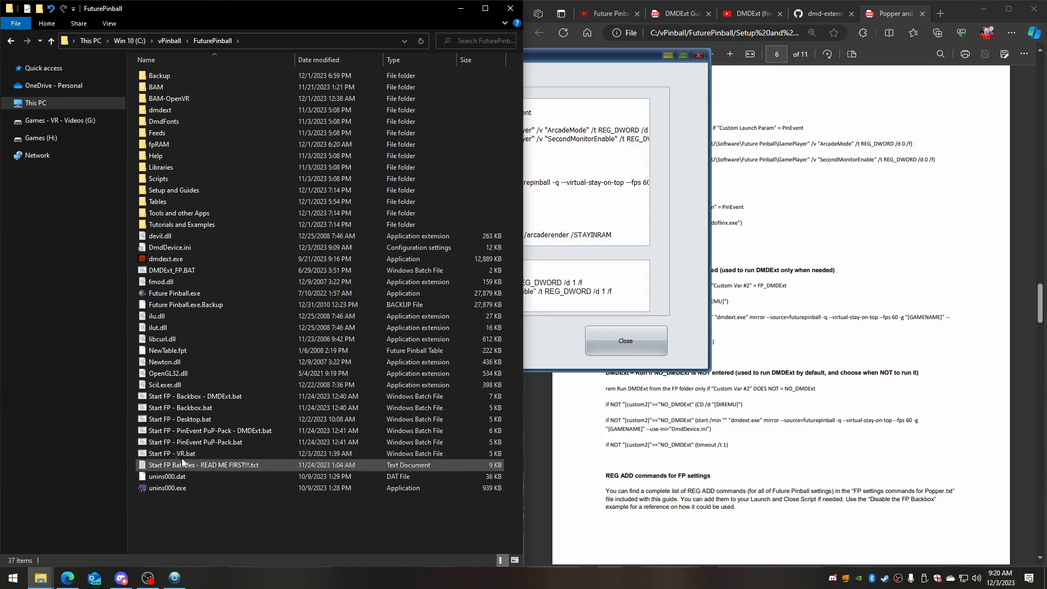
right_click(181, 443)
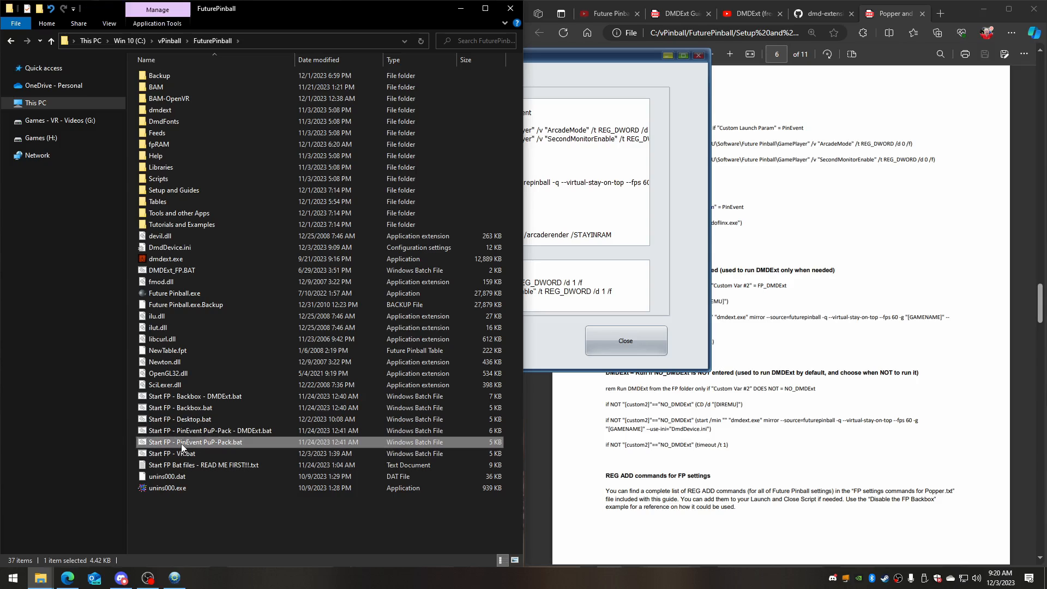
click(107, 172)
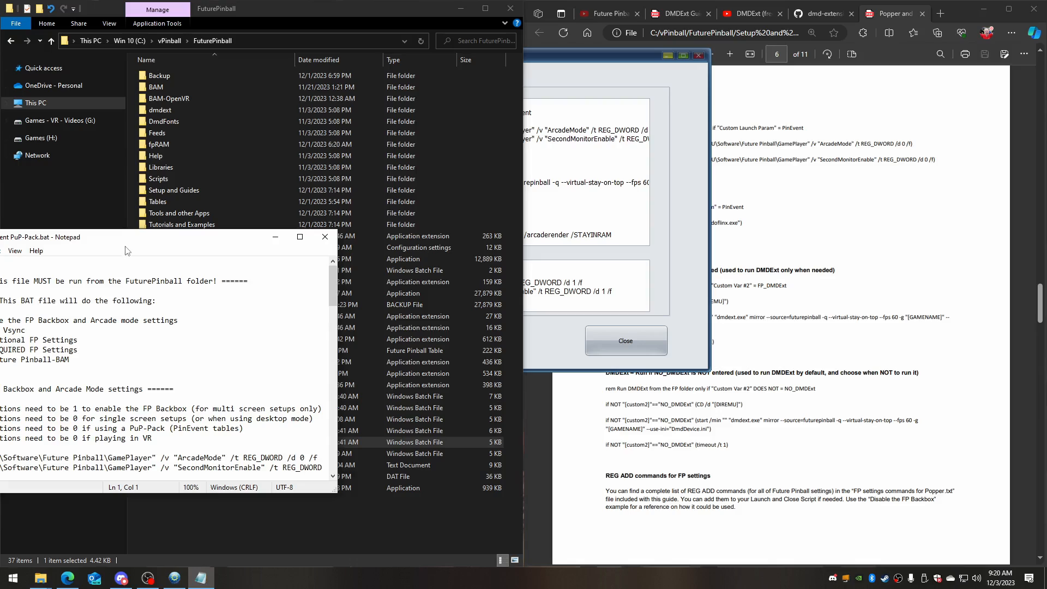
key(super+Left)
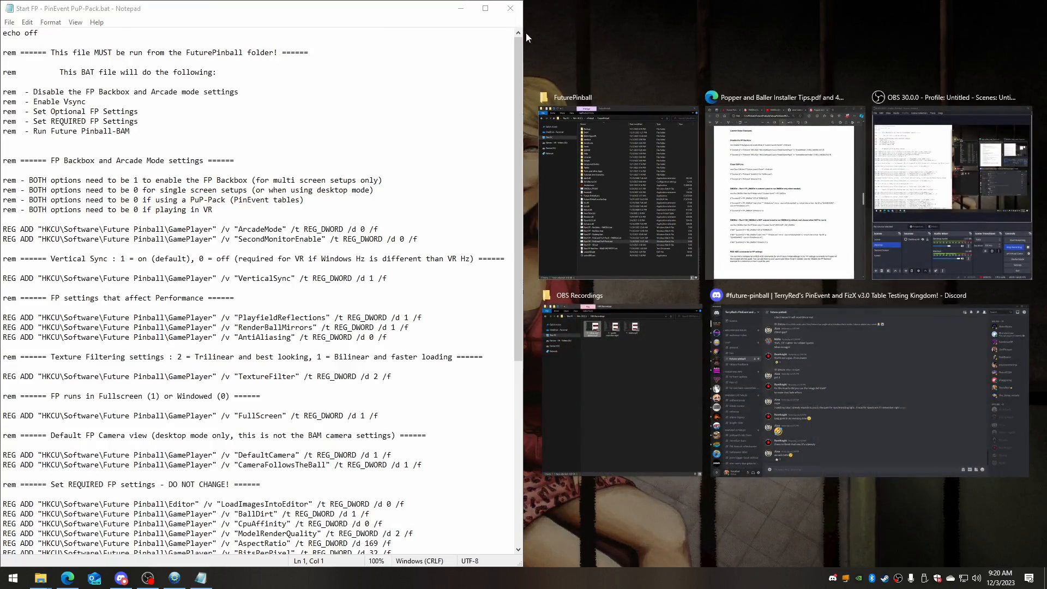
click(510, 8)
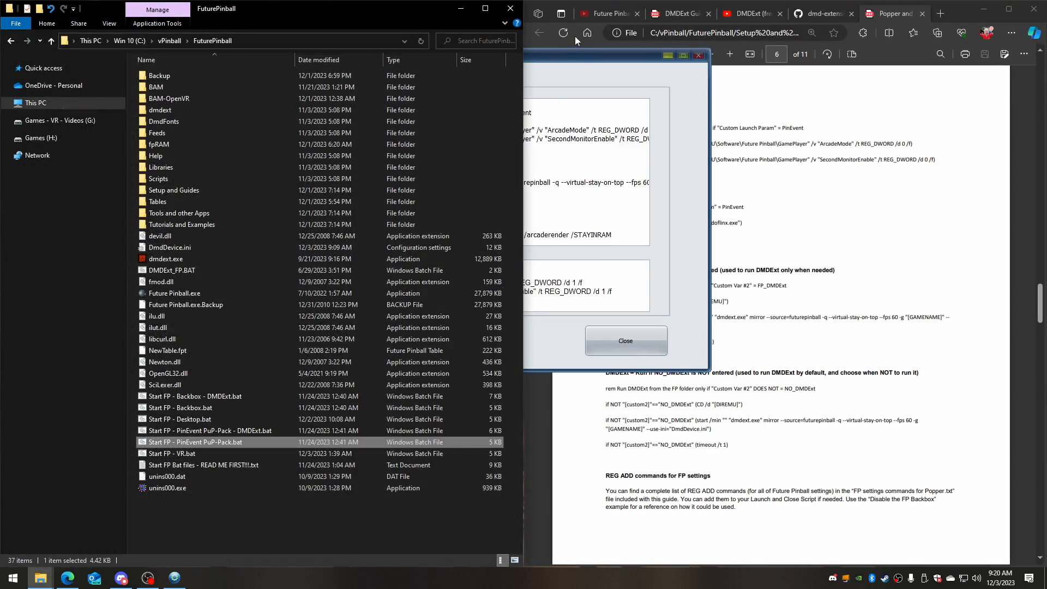
Examine the PinEvent and FP_DMDExt condition lines in Popper's Future Pinball launch script alongside the guide's examples.
click(537, 79)
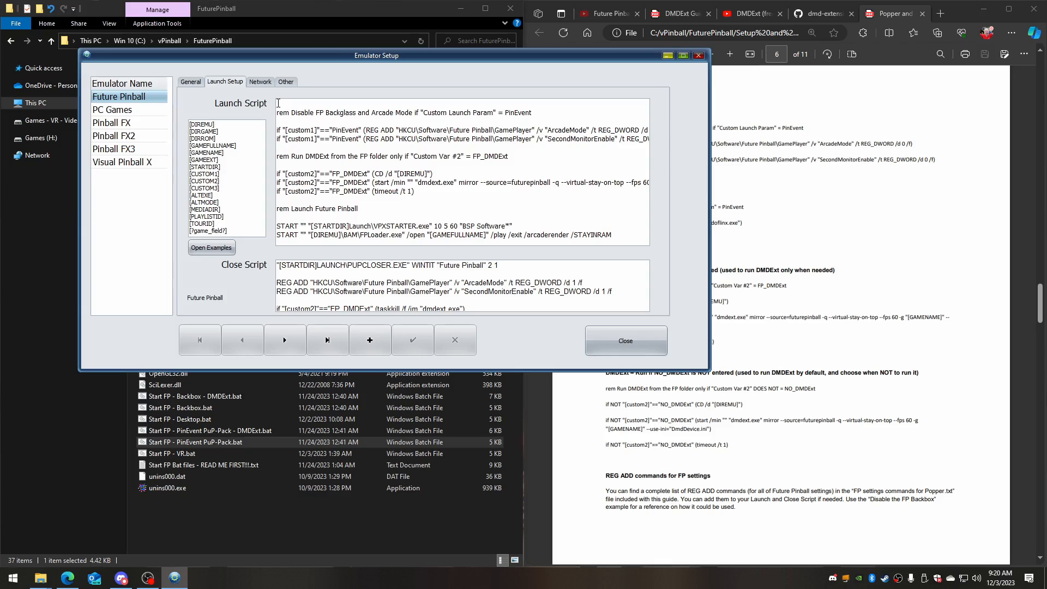
drag(278, 103, 307, 120)
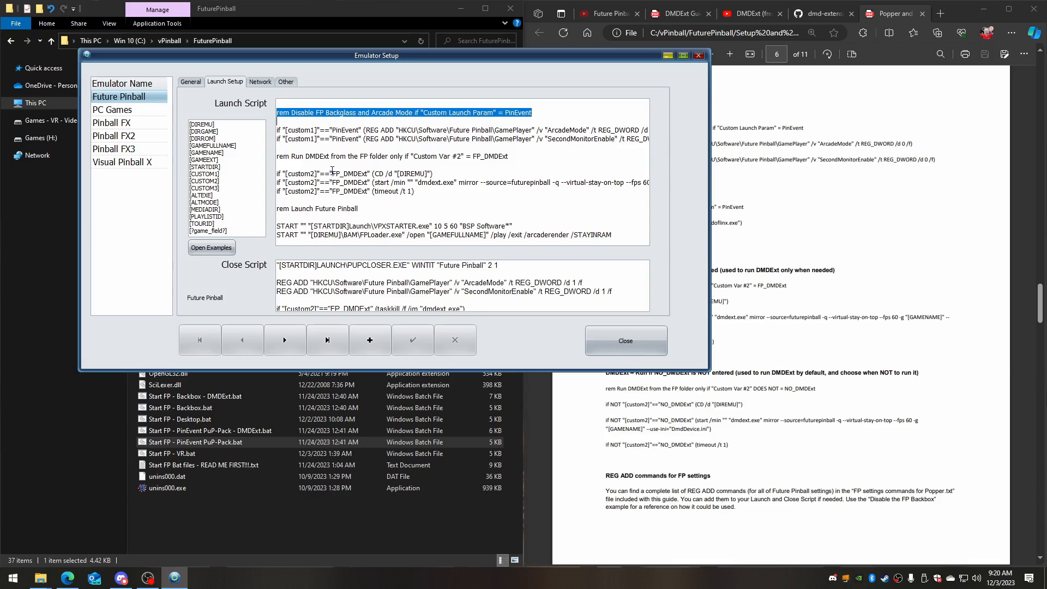
click(278, 173)
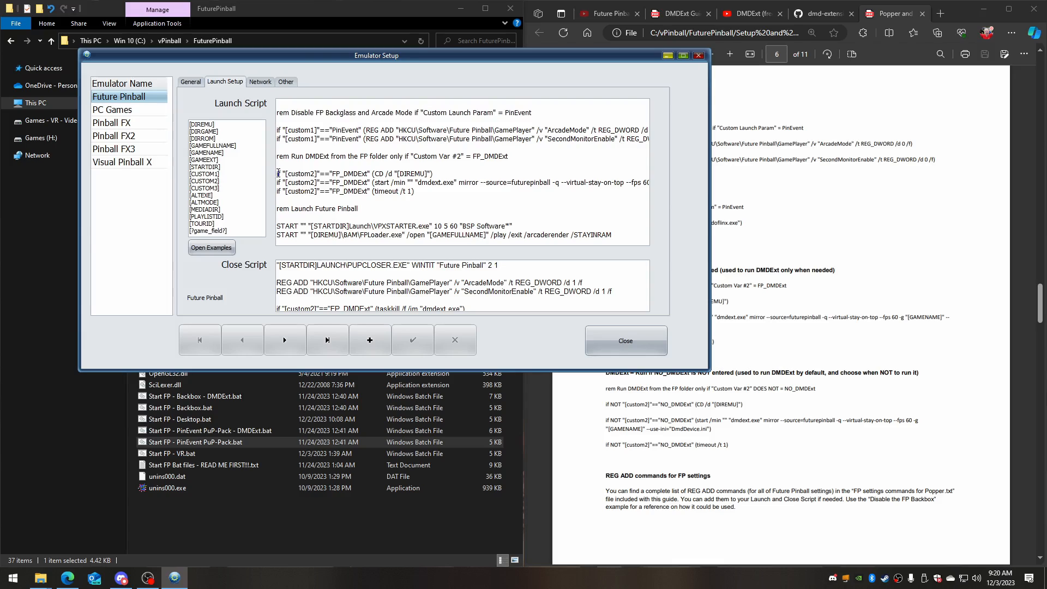
double_click(297, 173)
click(297, 173)
click(661, 333)
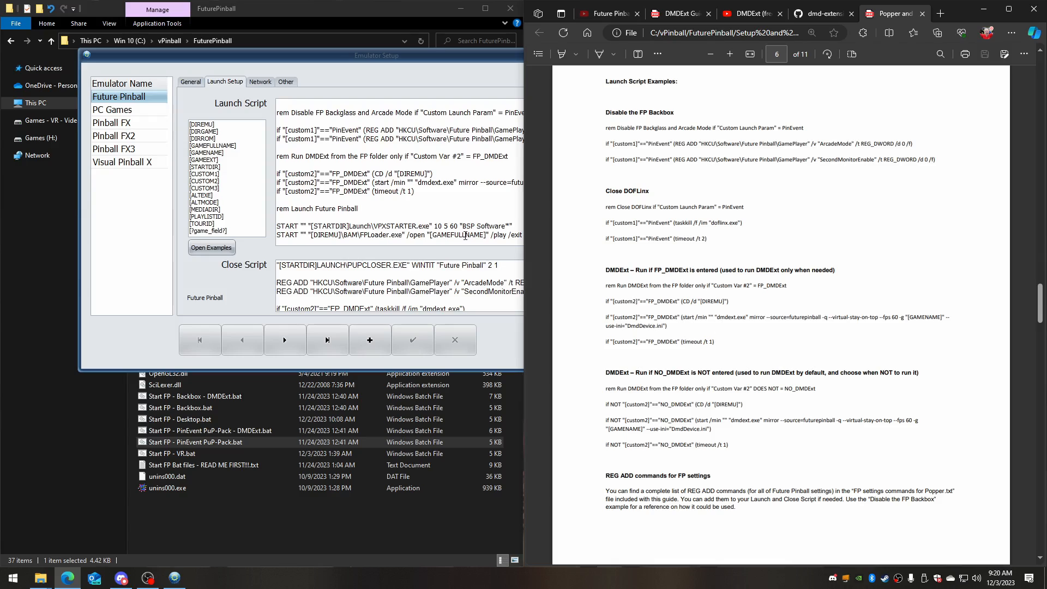
click(333, 157)
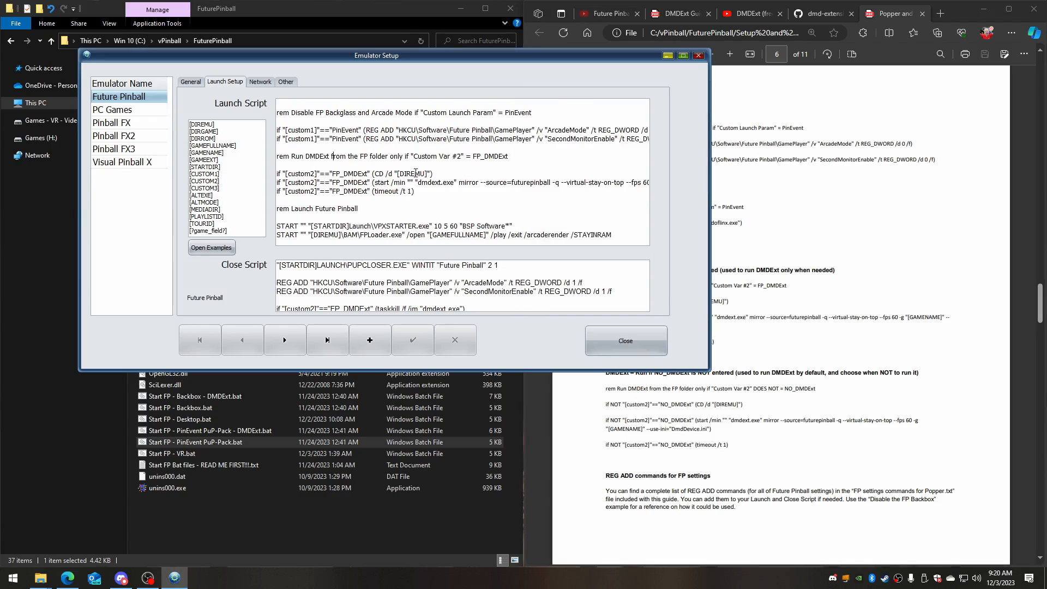
drag(447, 174, 274, 176)
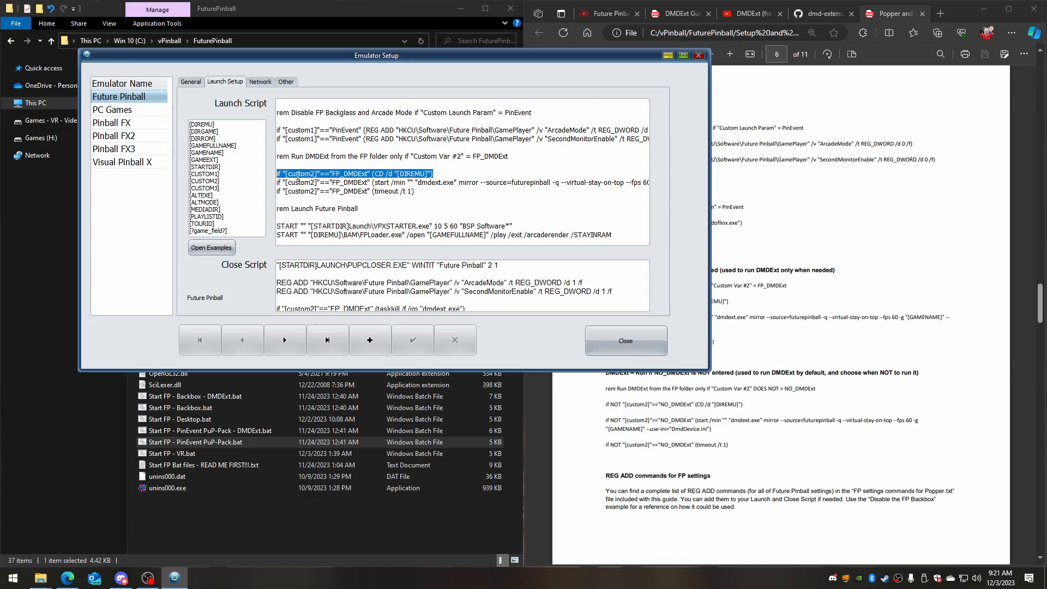
click(292, 174)
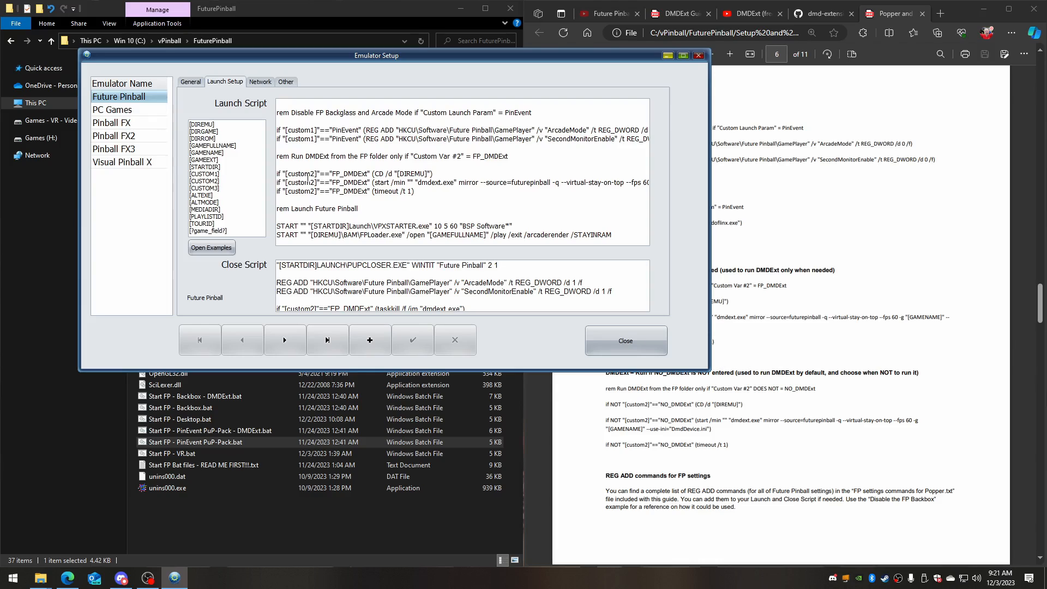
Examine the FP_DMDExt folder-change and dmdext.exe start lines in Popper's Future Pinball launch script.
double_click(354, 174)
click(339, 174)
drag(334, 174, 370, 175)
click(424, 174)
drag(373, 183, 593, 183)
click(834, 351)
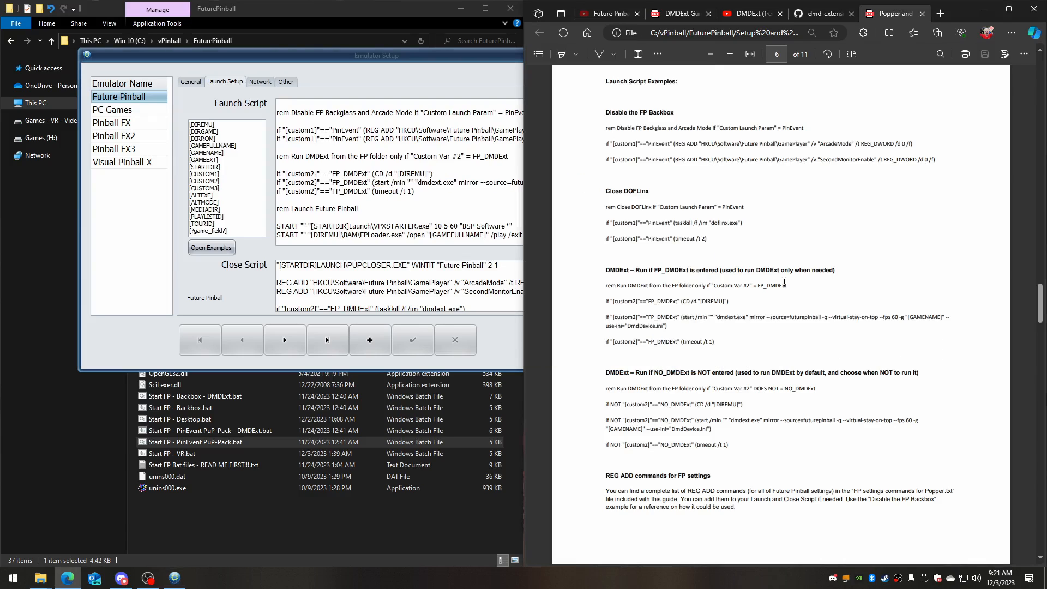
Review the DMDExt guide's real DMD launch and close script examples for Popper, and return to the Popper and Baller guide.
click(676, 13)
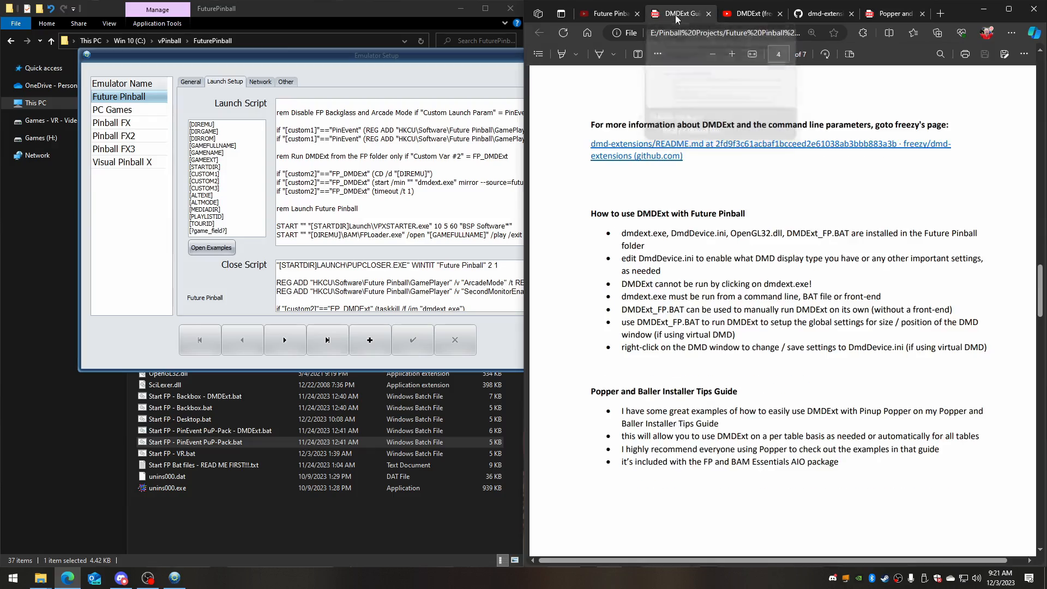
scroll(780, 400, up, 1)
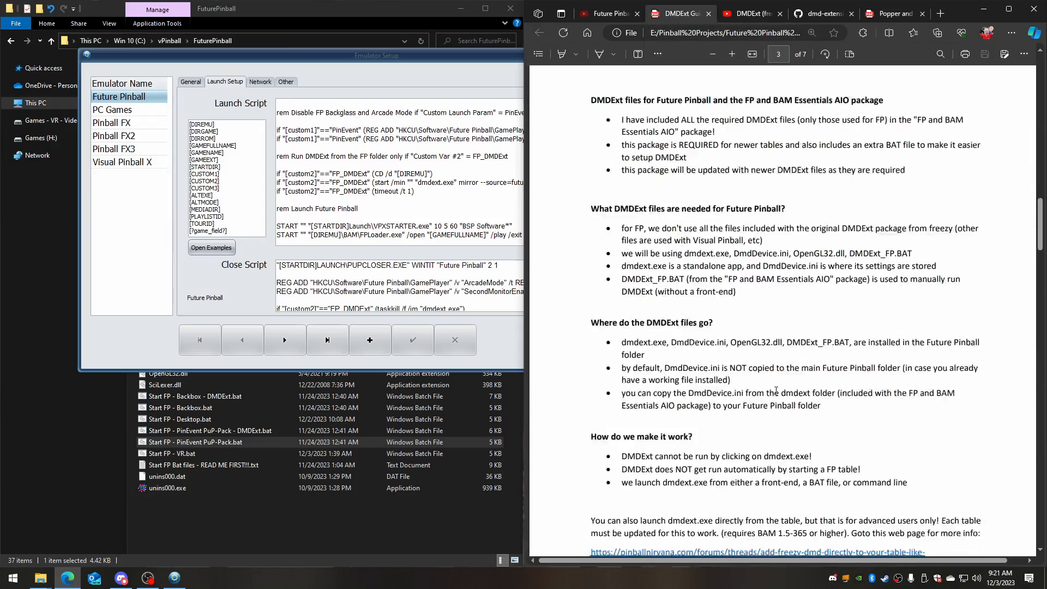
scroll(779, 393, down, 20)
scroll(778, 386, down, 10)
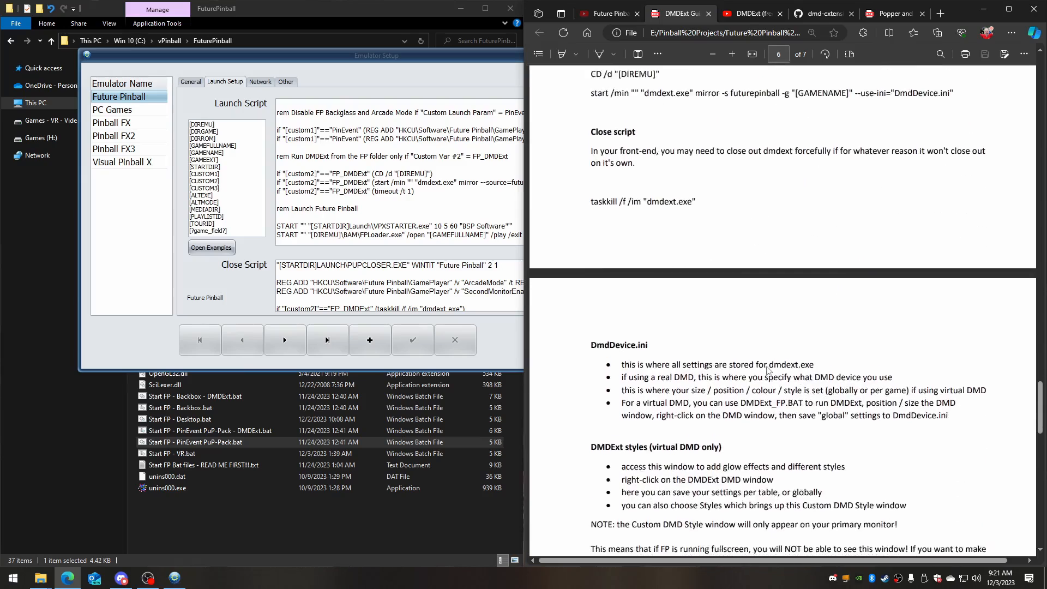
scroll(753, 315, up, 4)
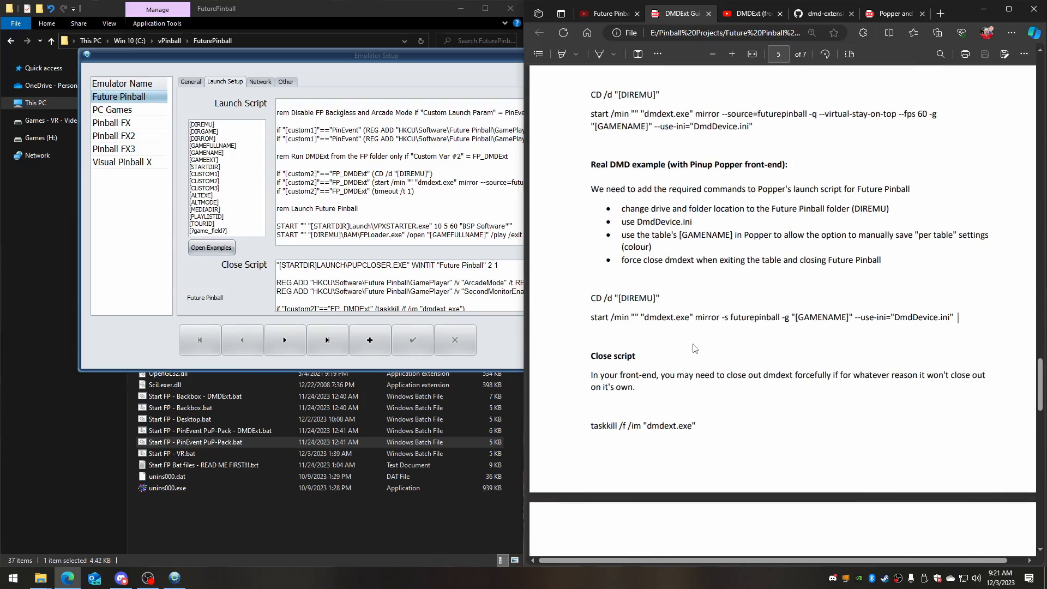
click(886, 17)
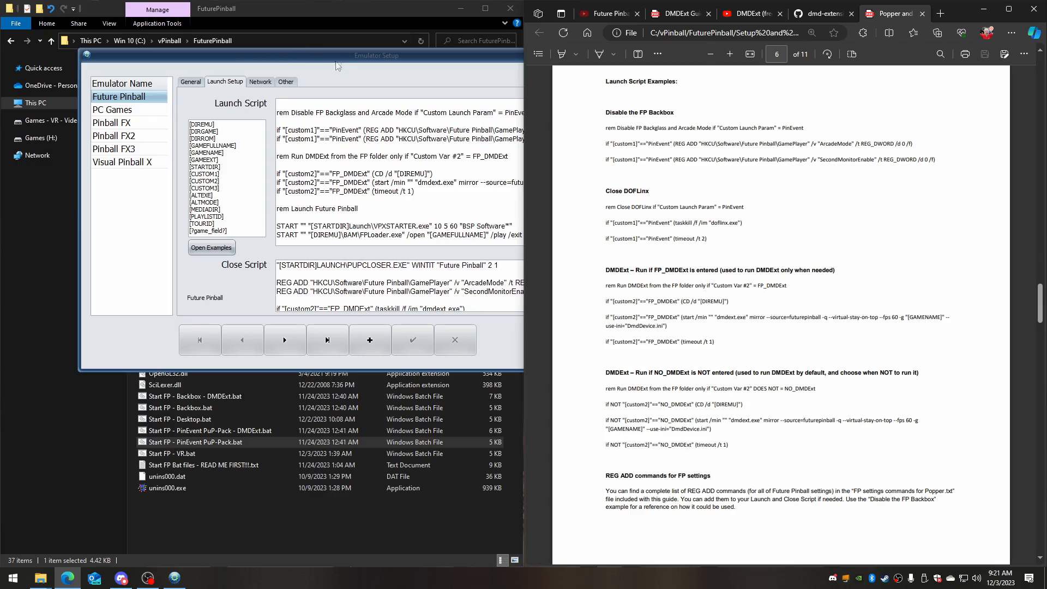
Examine the VPXSTARTER.exe and FPLoader.exe START lines that launch Future Pinball in the launch script.
click(492, 190)
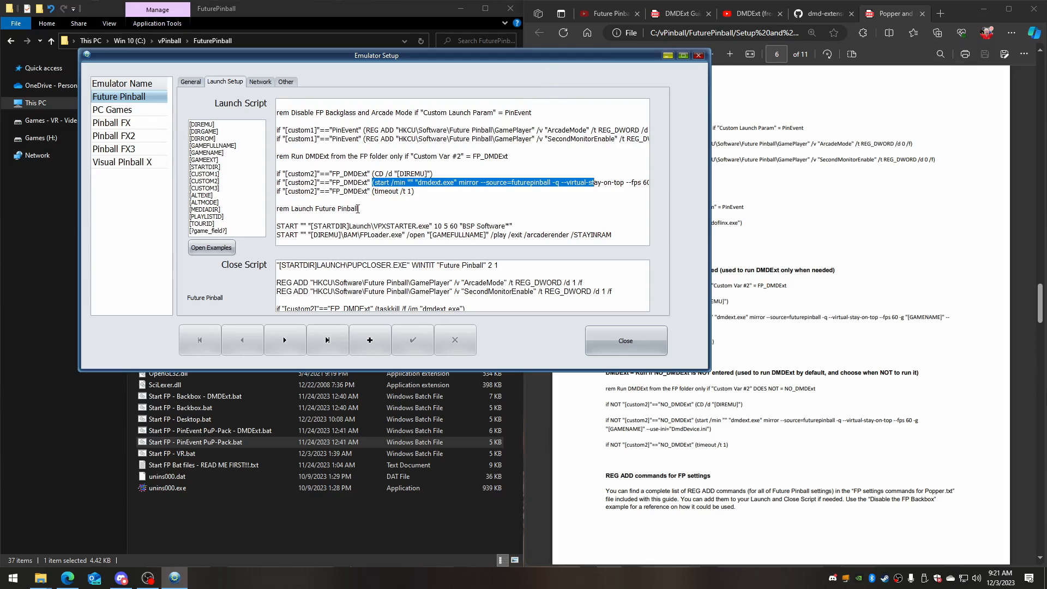
drag(276, 223, 646, 256)
click(460, 223)
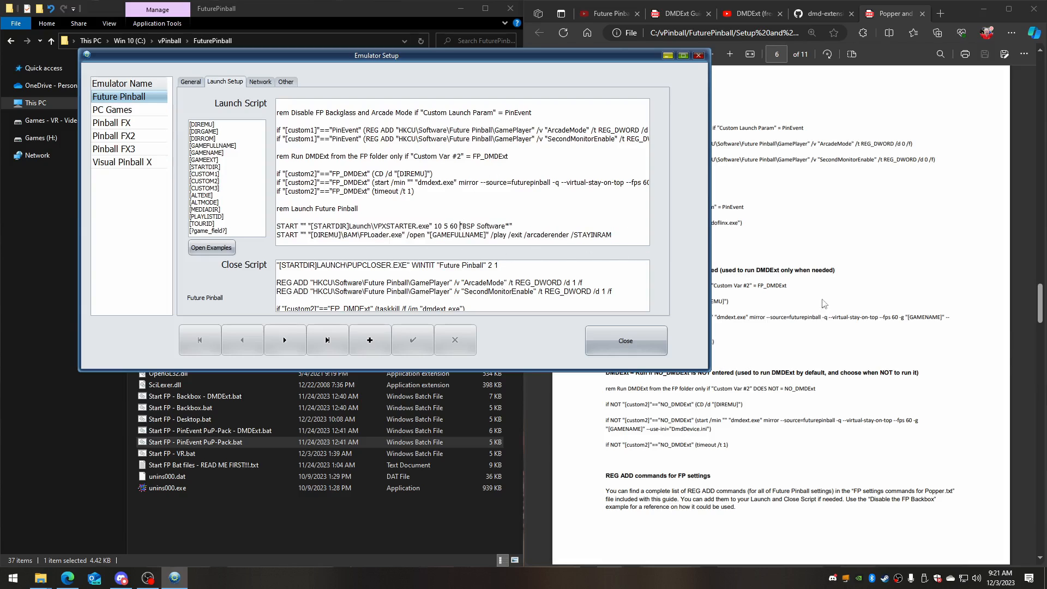
Compare the guide's NO_DMDExt example, which runs DMDExt by default, with the three FP_DMDExt lines in the launch script.
click(805, 389)
ctrl+scroll(734, 435, up, 2)
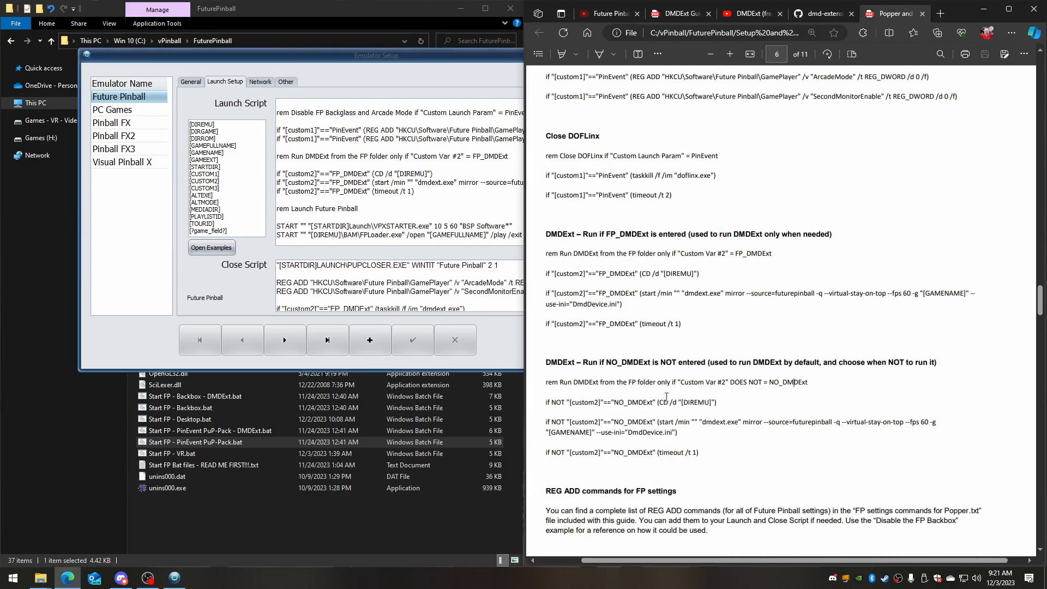
drag(613, 401, 664, 396)
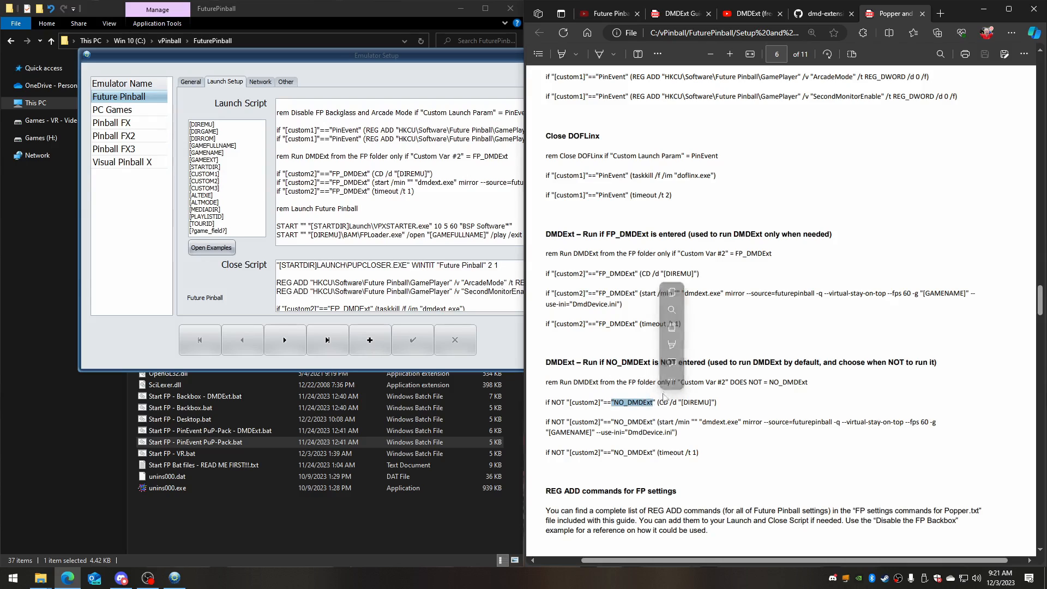
click(691, 398)
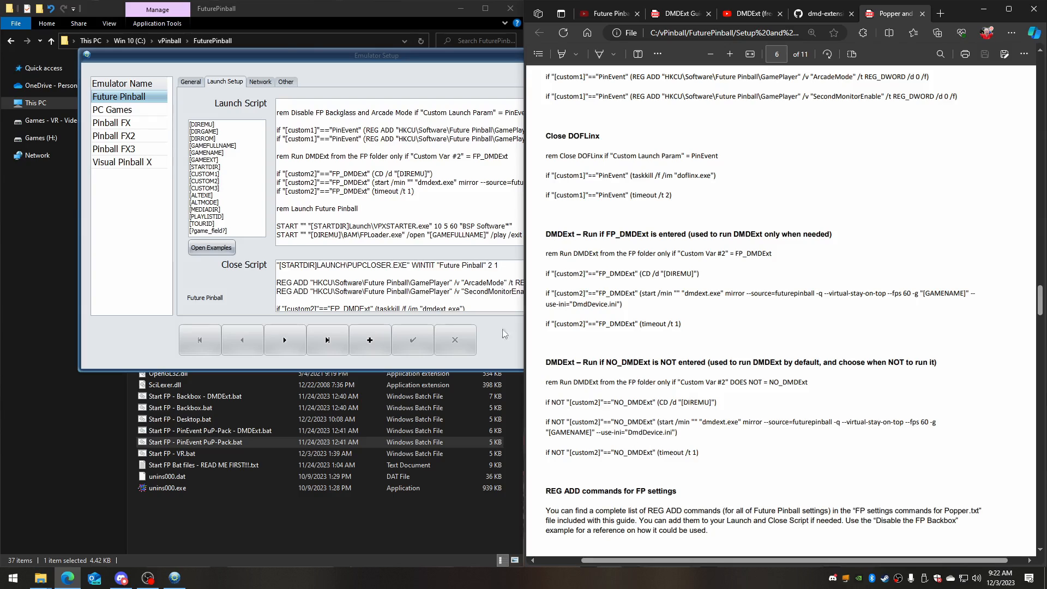
drag(415, 191, 270, 173)
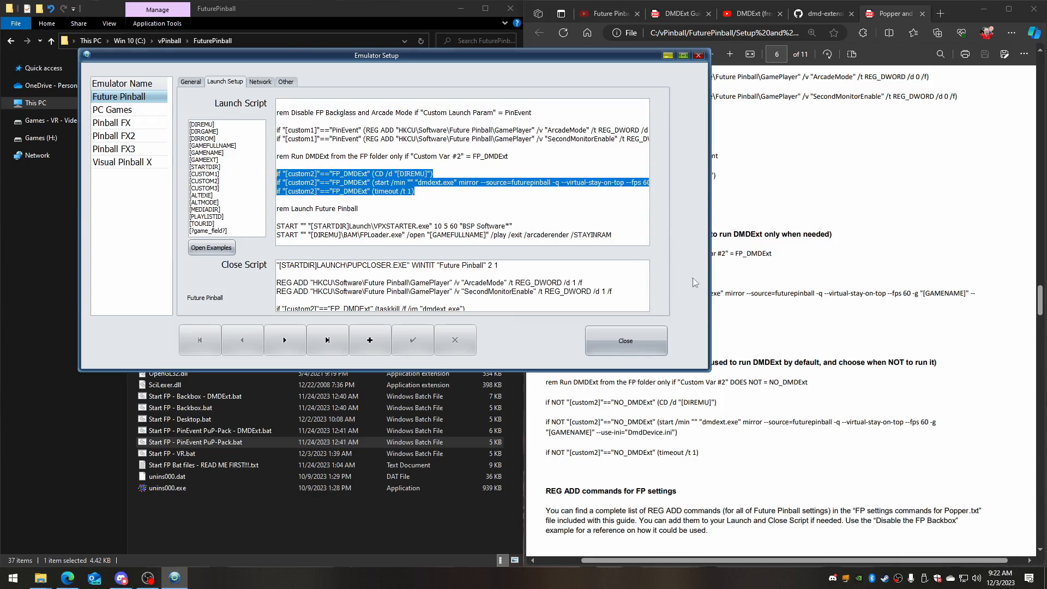
click(374, 209)
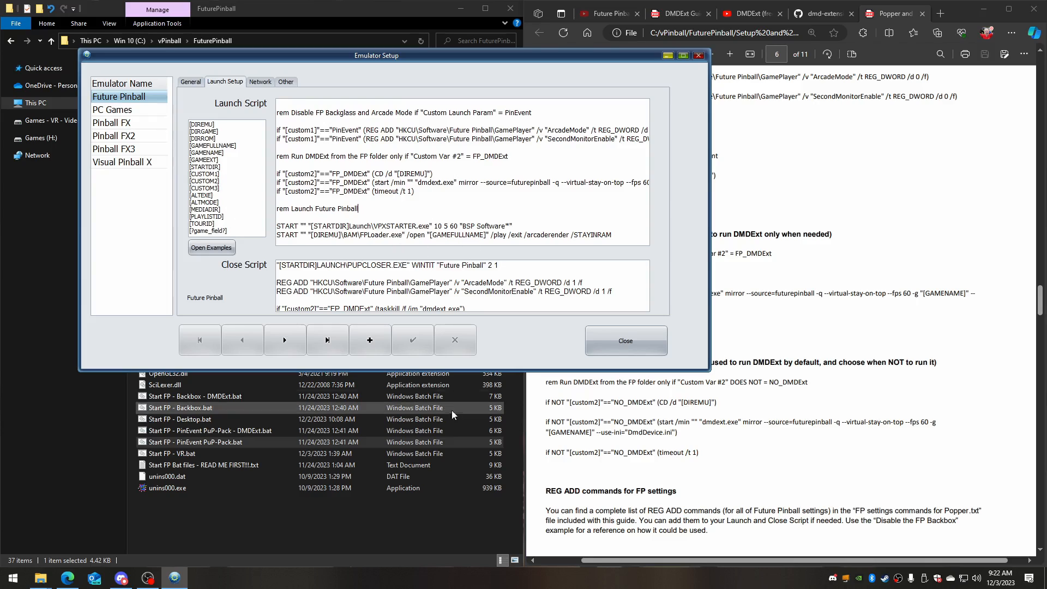
Close the emulator setup and open Popper's Games Manager.
click(600, 352)
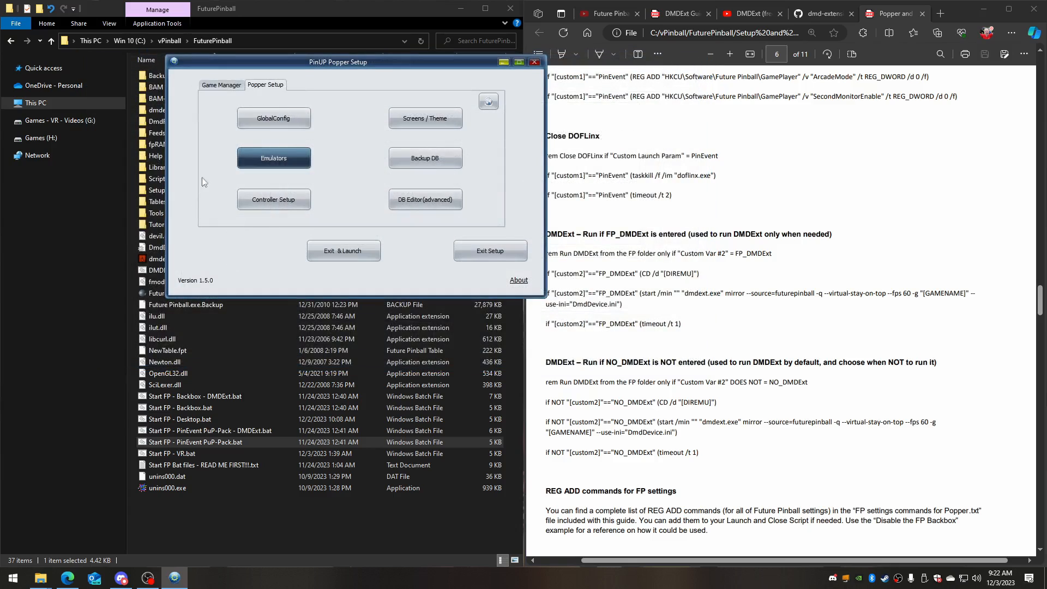
click(225, 87)
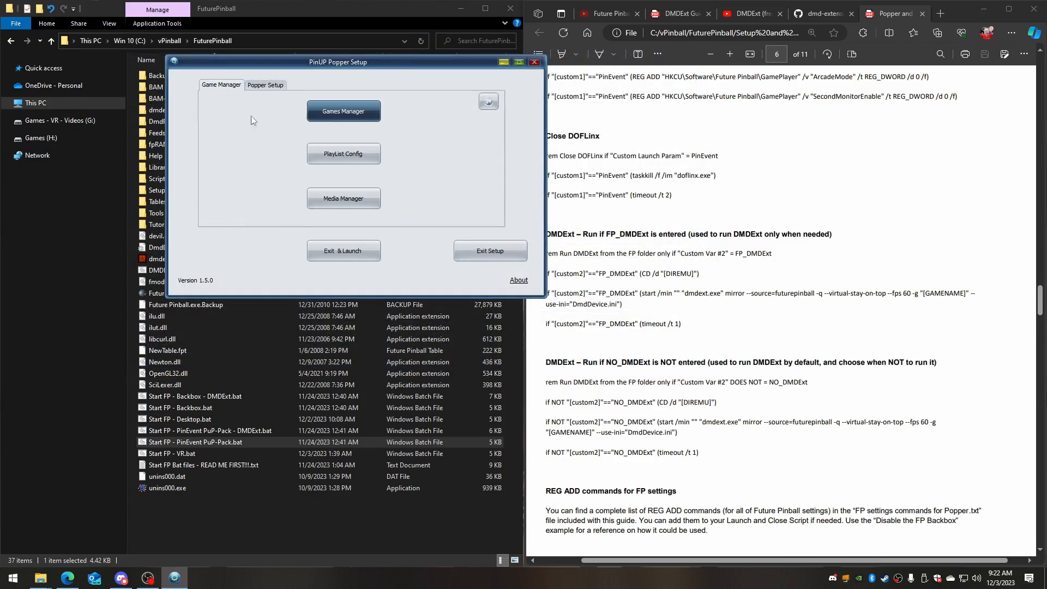
click(341, 108)
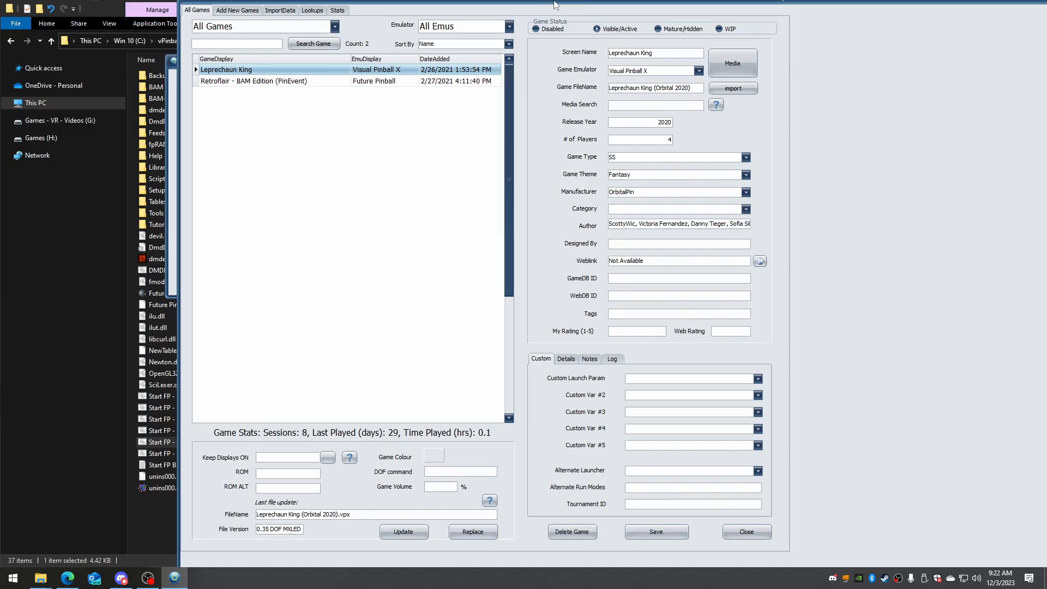
Move and resize the Games Manager window so the whole form fits beside the guide, reopening it after closing it.
drag(535, 2, 483, 80)
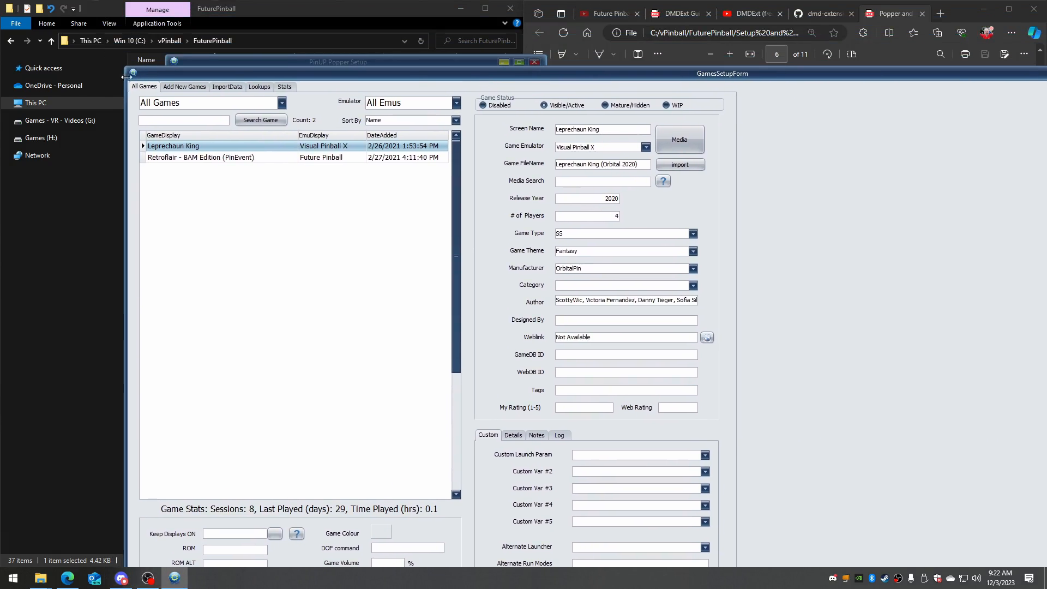
drag(125, 66, 406, 194)
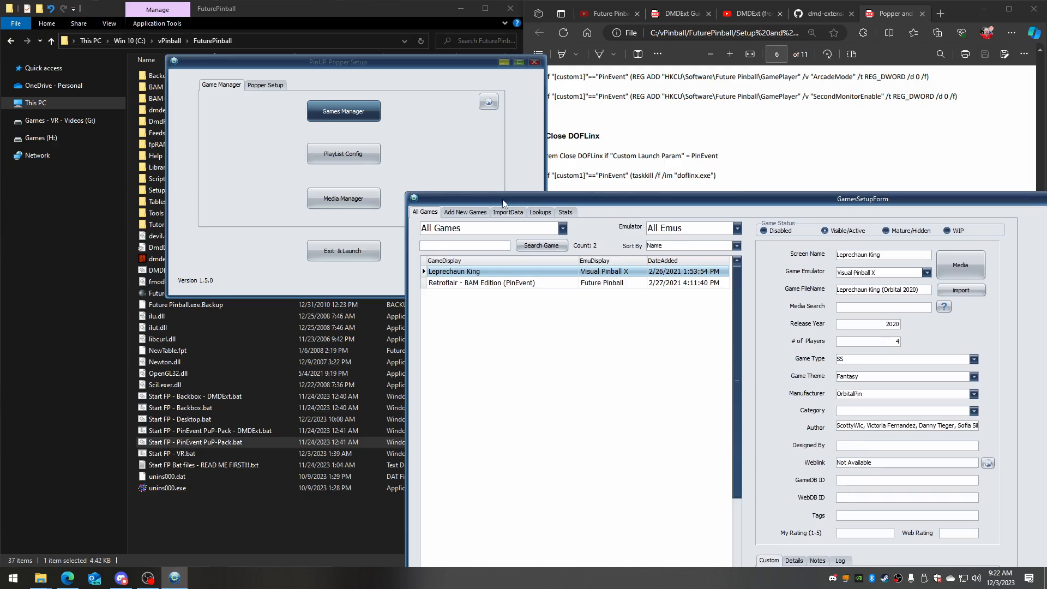
drag(503, 201, 132, 71)
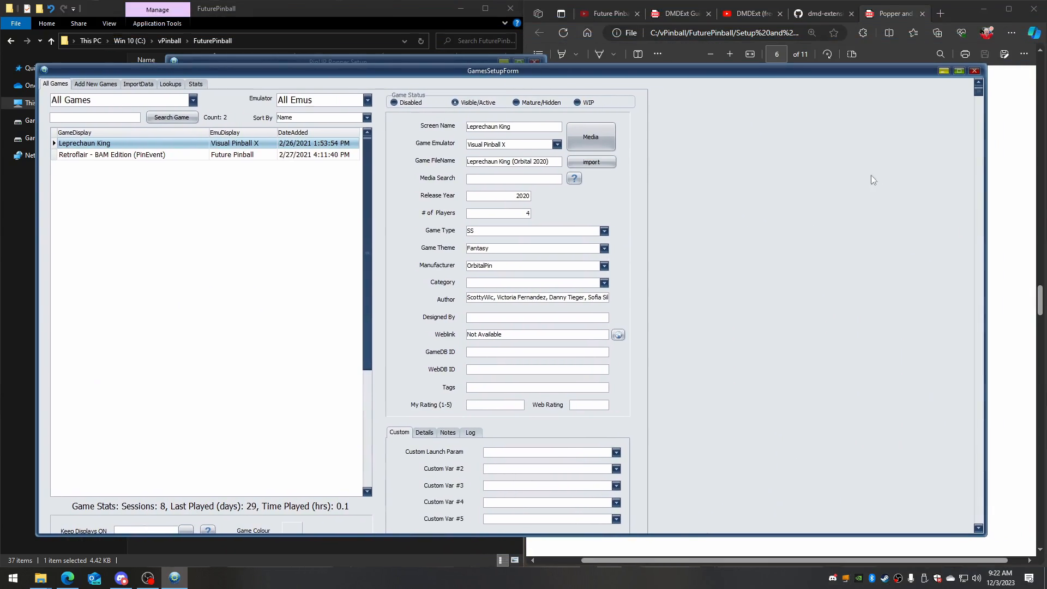
drag(986, 187, 658, 194)
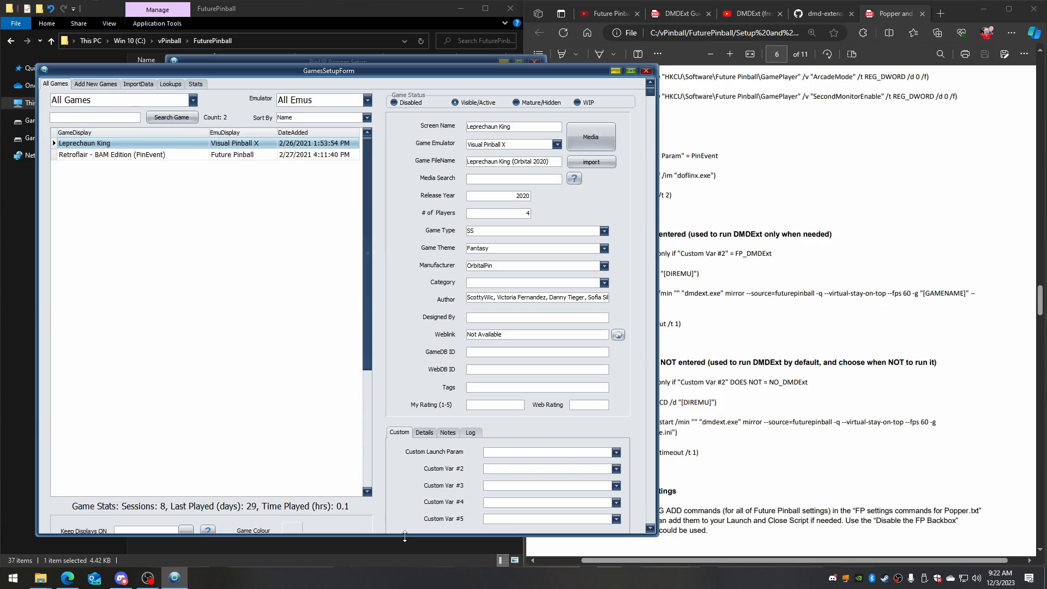
click(631, 70)
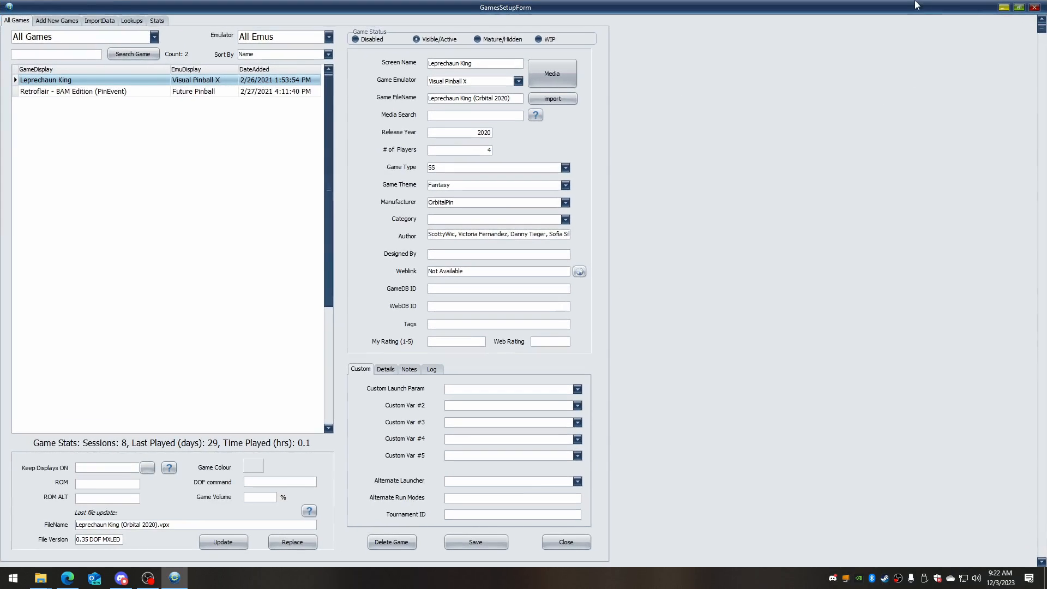
drag(690, 8, 316, 13)
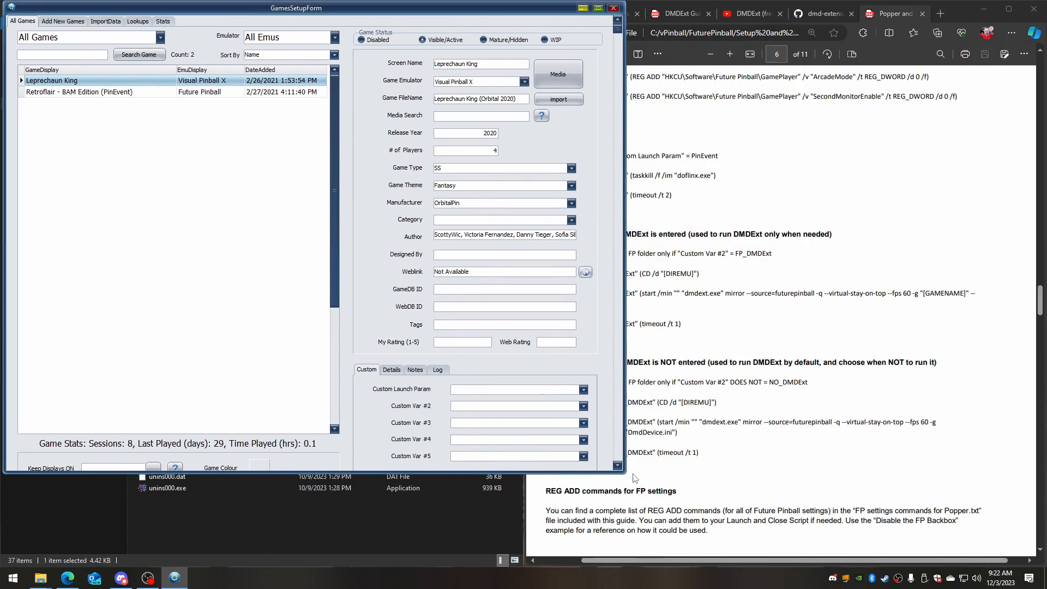
drag(625, 472, 622, 561)
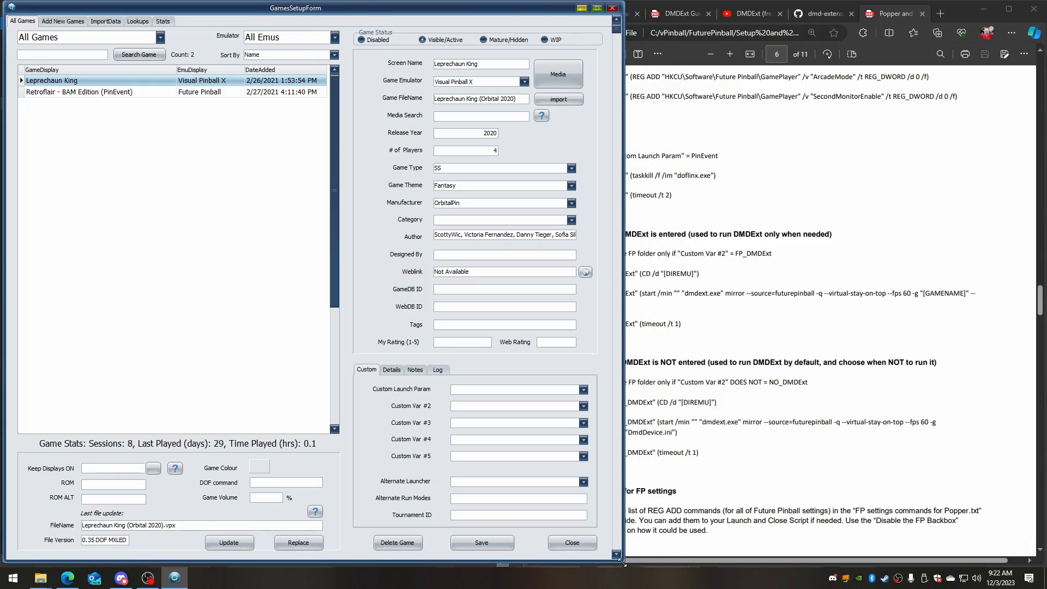
click(581, 549)
click(339, 104)
drag(407, 18, 429, 19)
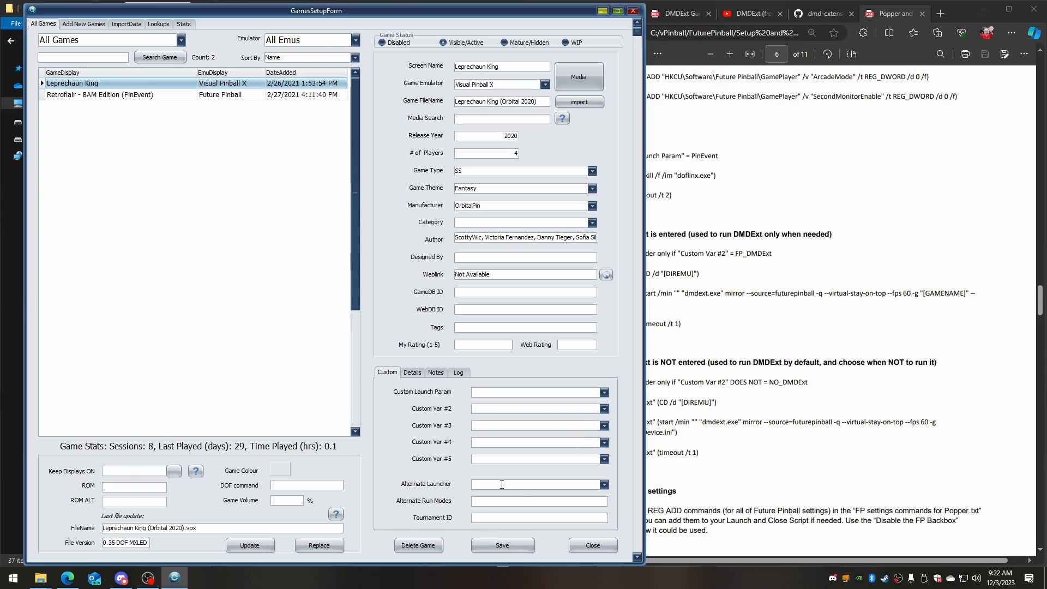
Select Retroflair - BAM Edition (PinEvent), check its Custom Launch Param options, and review the guide's FP_DMDExt example lines.
click(70, 94)
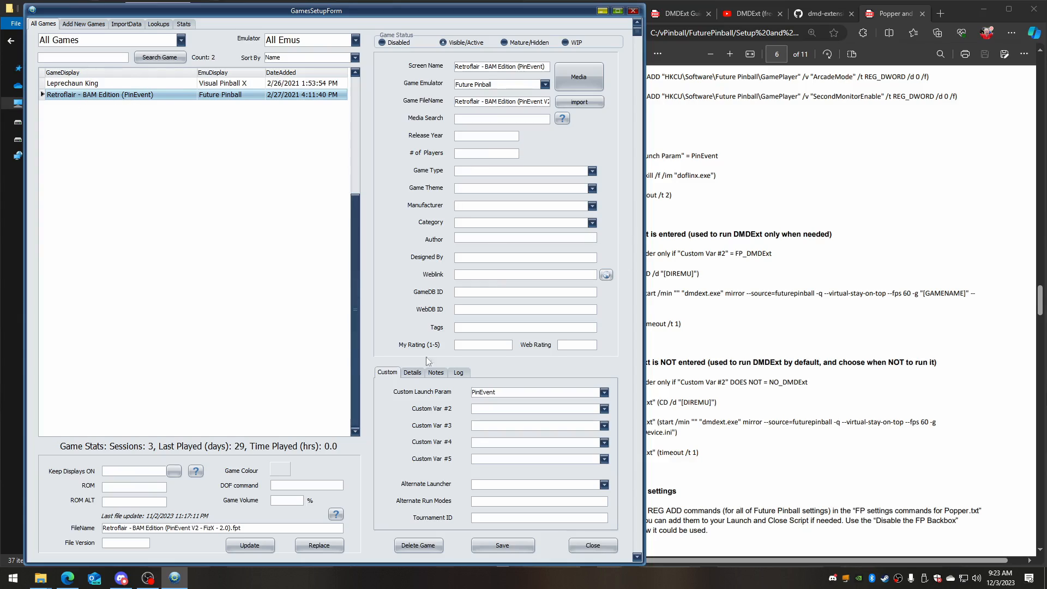
click(604, 393)
click(604, 392)
click(751, 311)
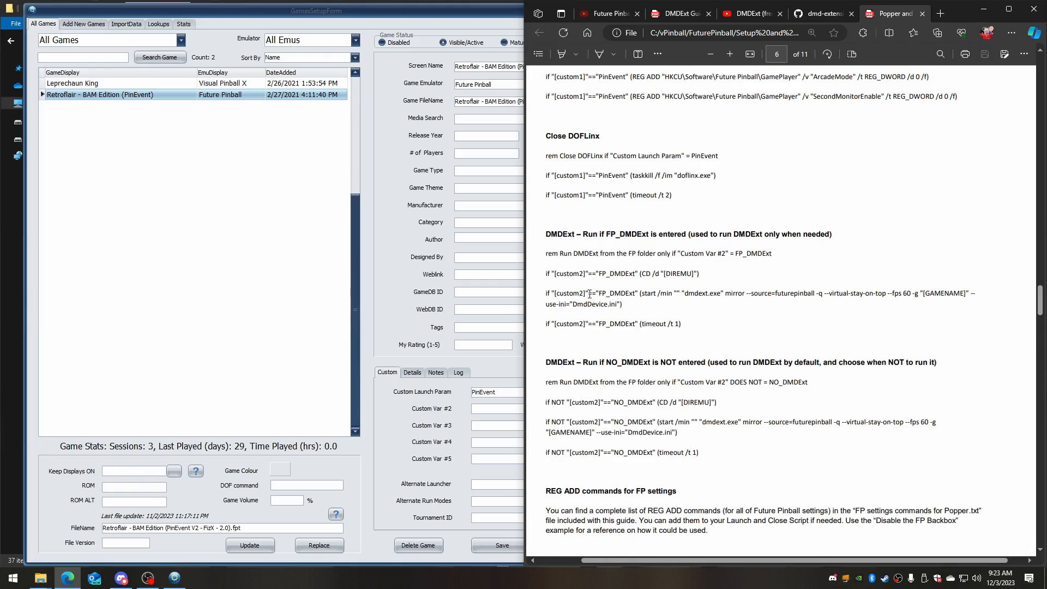
drag(558, 274, 704, 330)
click(825, 228)
Set Custom Var #2 of Retroflair - BAM Edition (PinEvent) to FP_DMDExt.
click(381, 429)
click(604, 409)
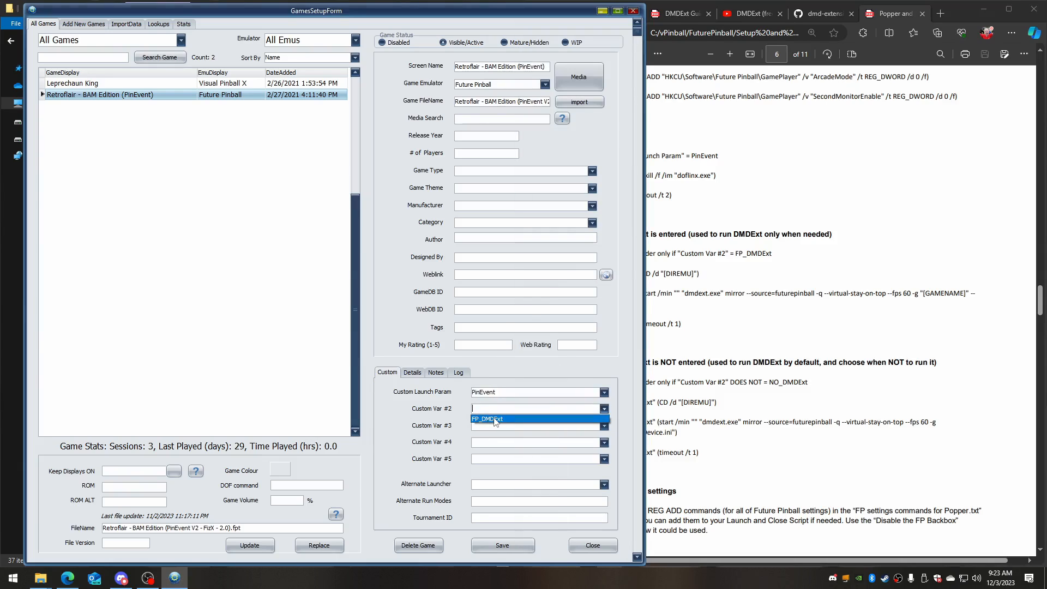
click(495, 419)
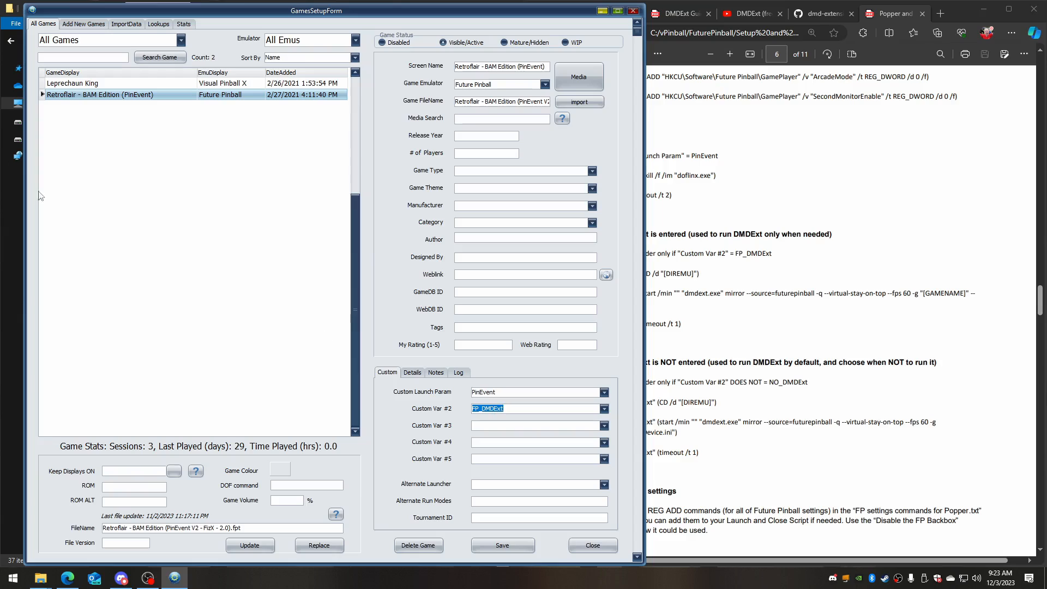
Show the Games Manager's lookup lists with the Custom 2 entries, and copy the NO_DMDExt value from the guide's example.
click(159, 24)
click(193, 244)
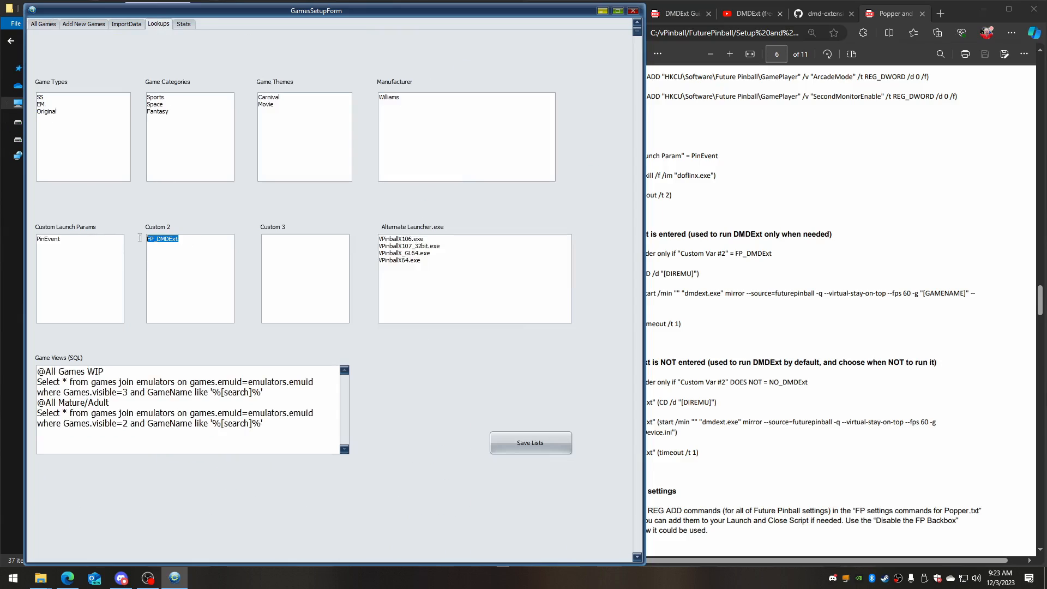
click(199, 268)
click(811, 400)
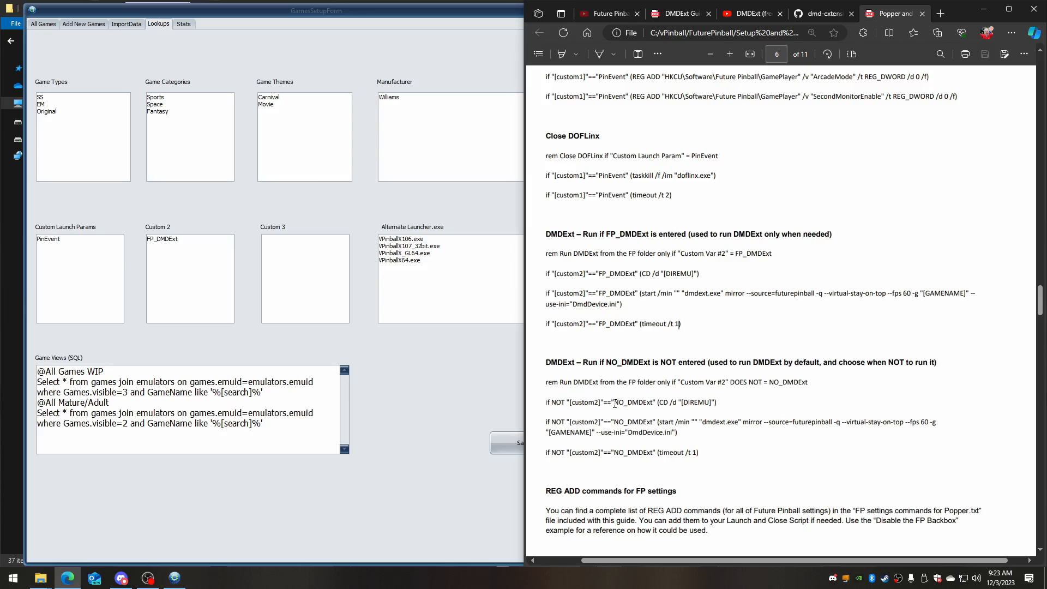
drag(623, 401, 654, 406)
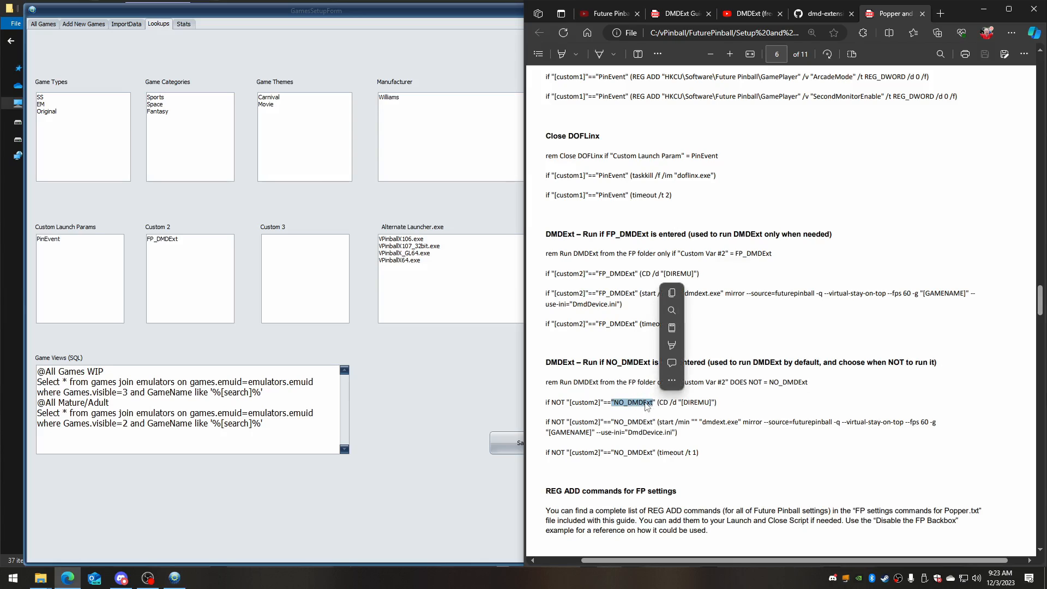
right_click(645, 406)
click(676, 214)
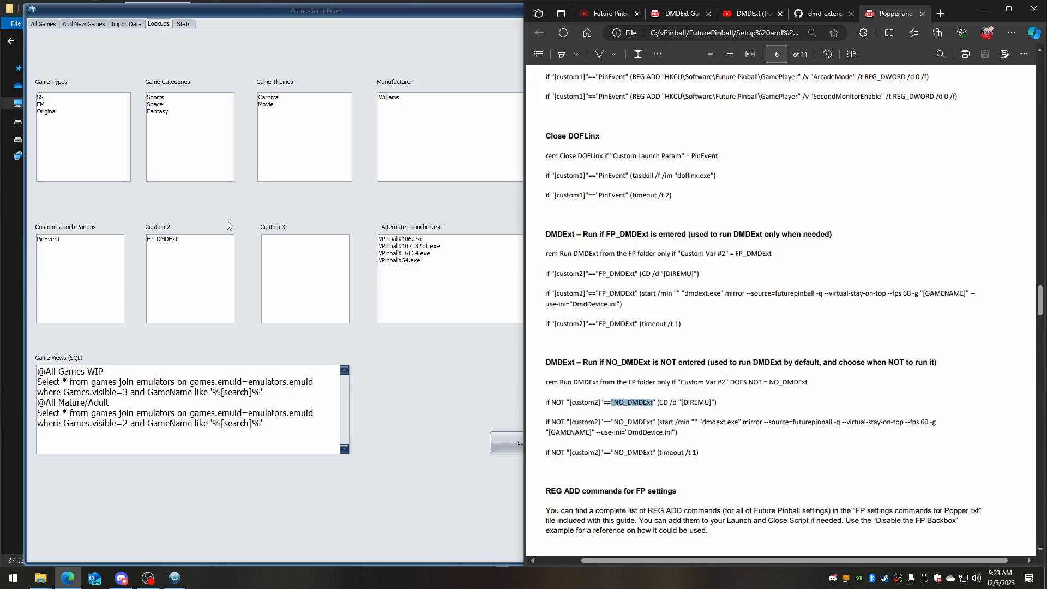
Add NO_DMDExt without quotation marks to the Custom 2 lookup list under FP_DMDExt, checking the Retroflair game's custom fields in between.
click(204, 241)
key(ctrl+v)
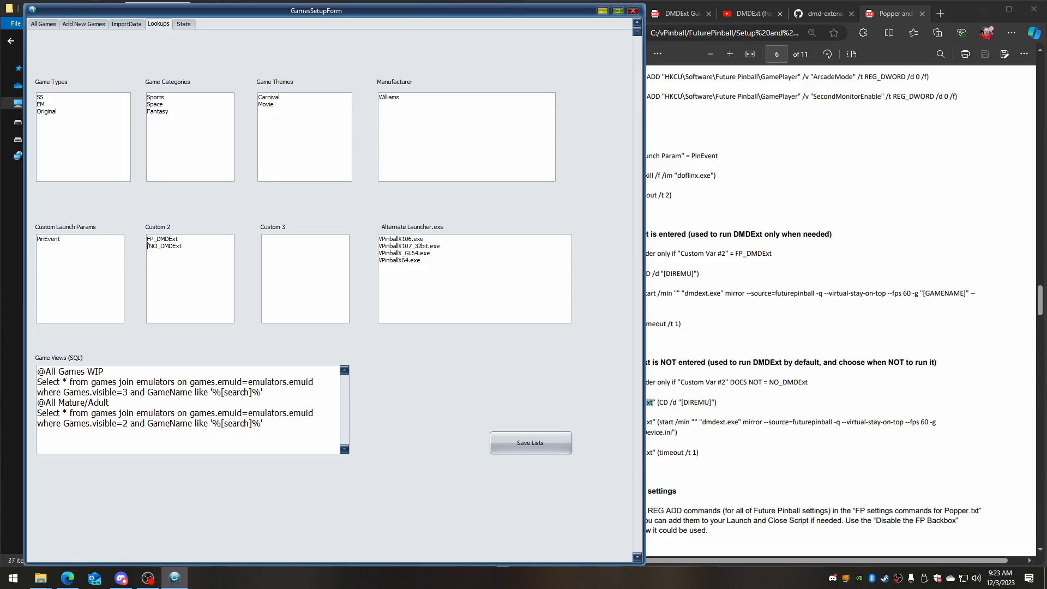
key(Delete)
click(44, 24)
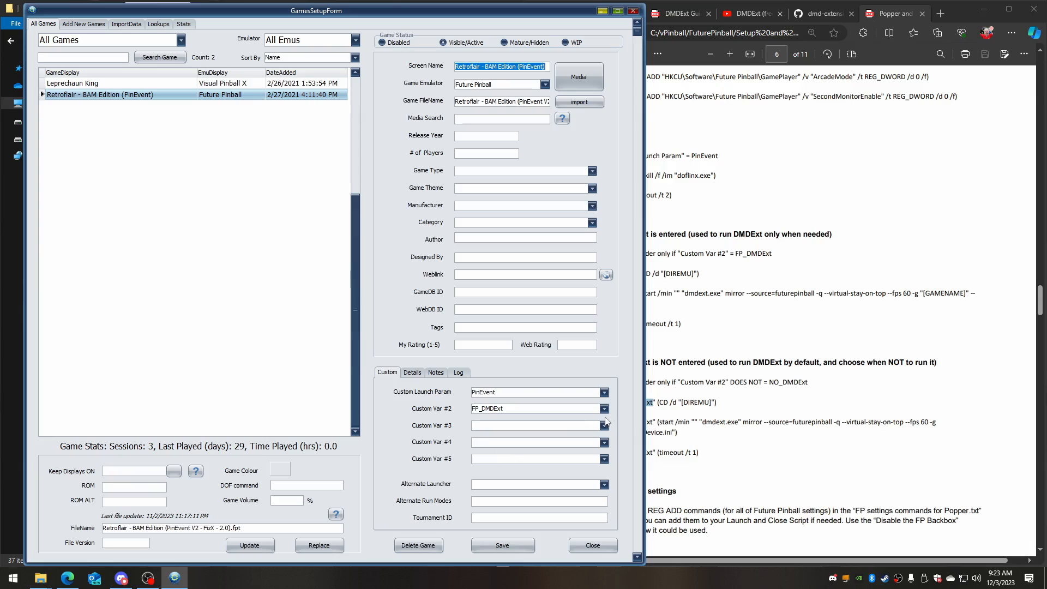
click(157, 24)
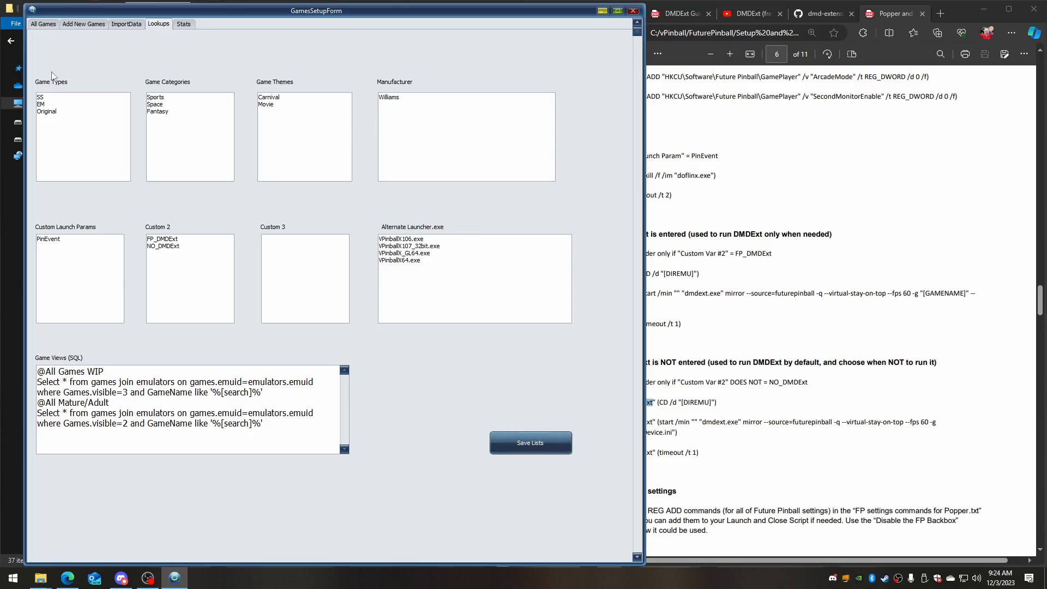
Return to the Retroflair - BAM Edition (PinEvent) game settings, compare Custom Var #2 with the guide's examples, and try NO_DMDExt.
click(57, 24)
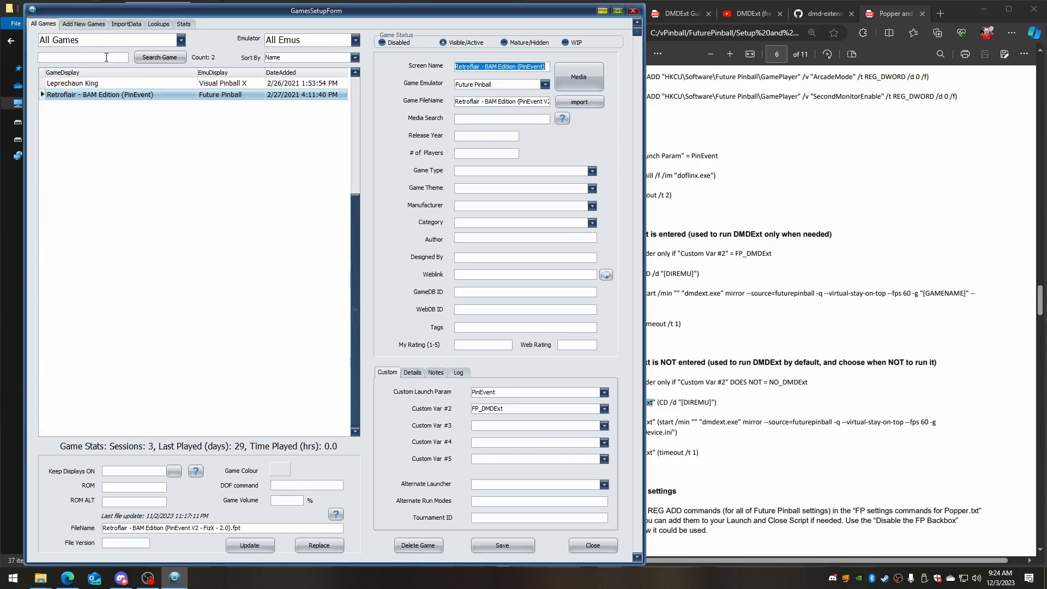
click(601, 410)
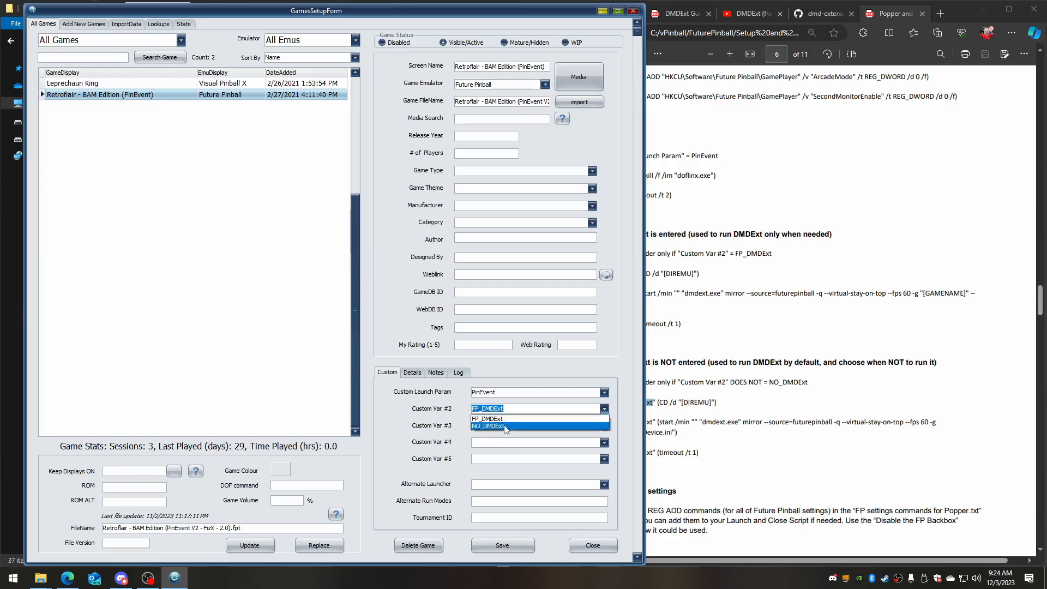
click(494, 412)
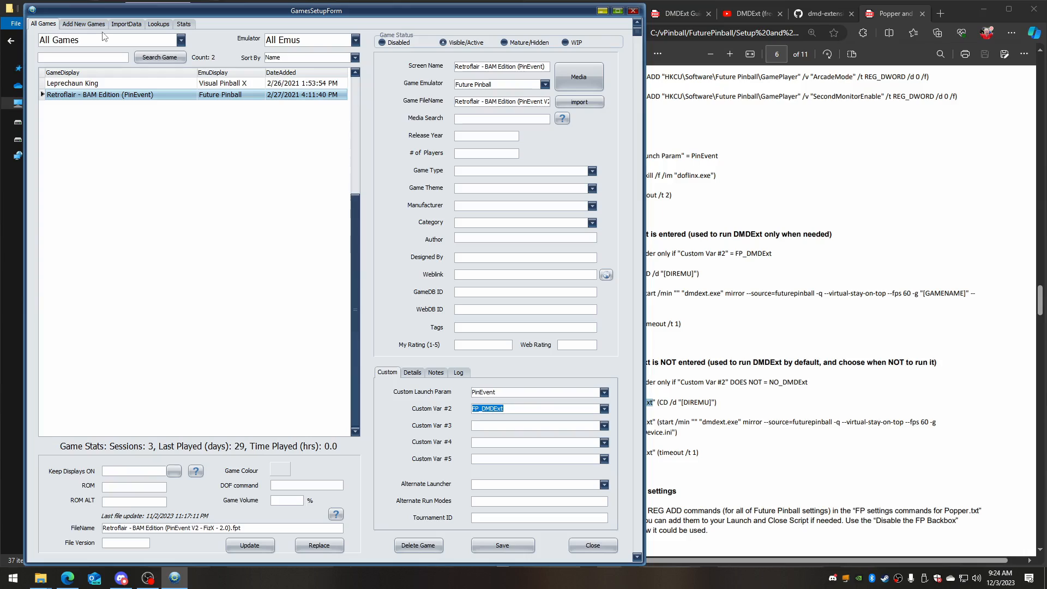
click(691, 421)
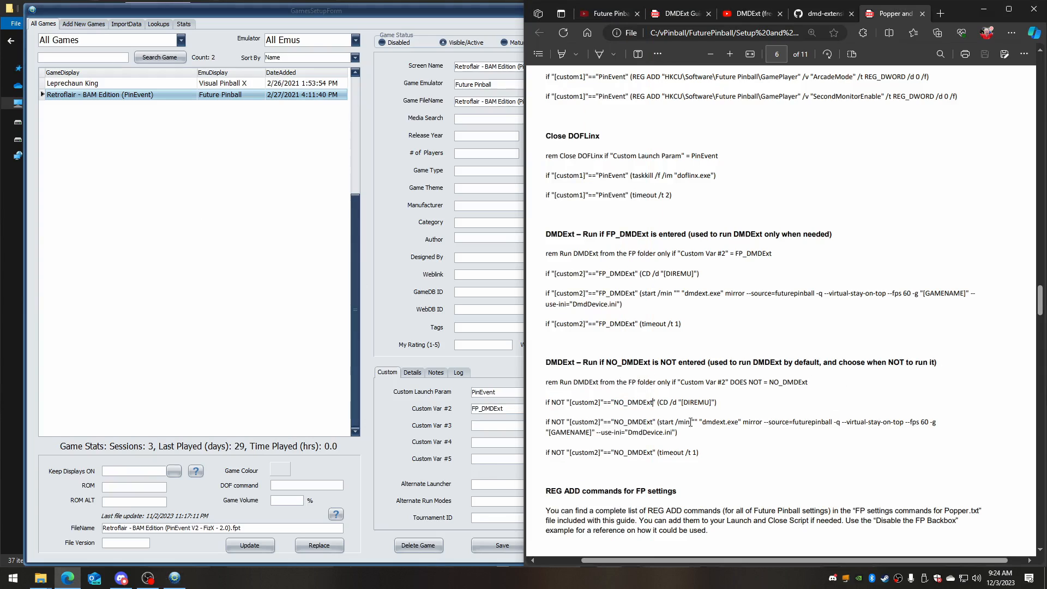
click(410, 420)
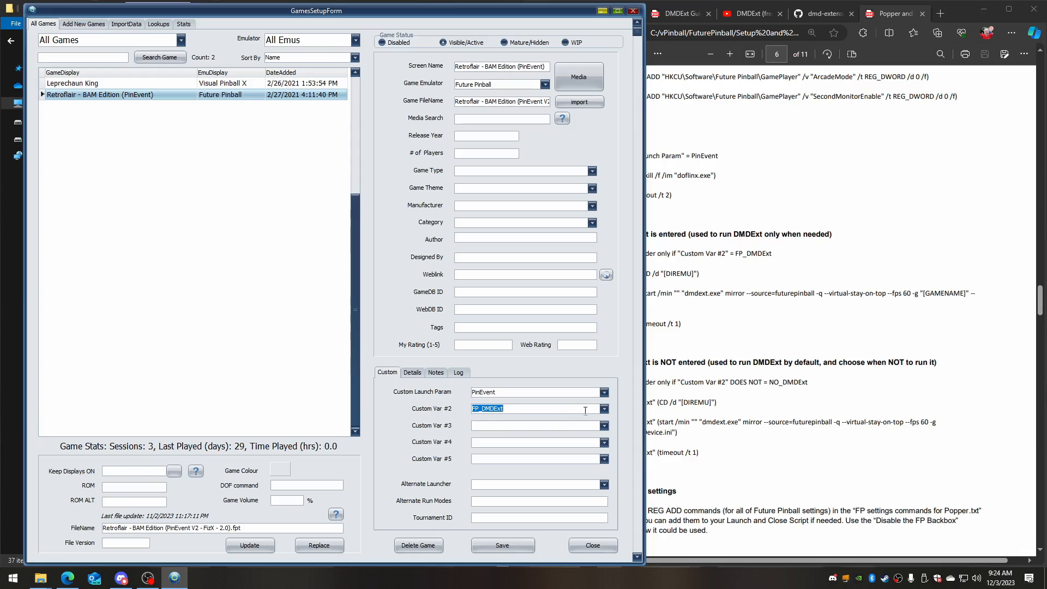
click(605, 410)
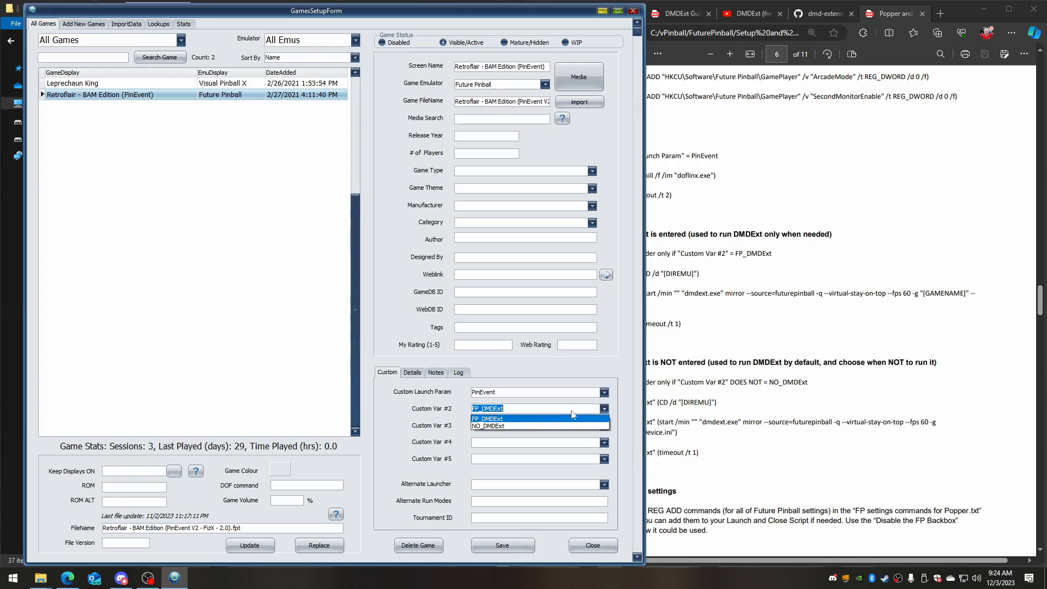
click(511, 430)
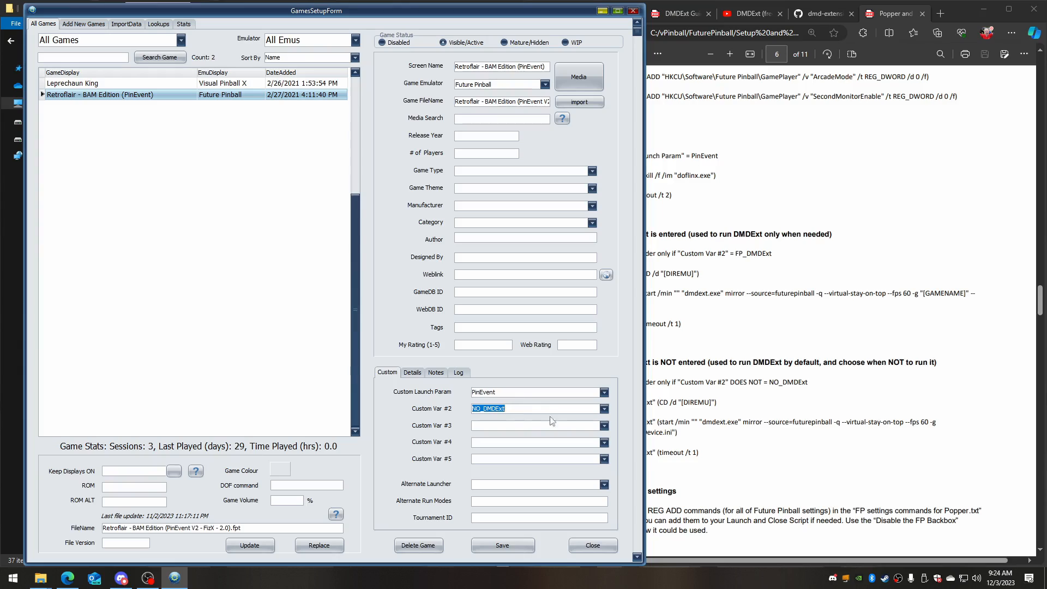
Set Retroflair's Custom Var #2 to FP_DMDExt, save the game, and close the Games Manager and PinUP Popper Setup.
click(604, 409)
click(494, 419)
click(510, 547)
click(595, 547)
click(488, 256)
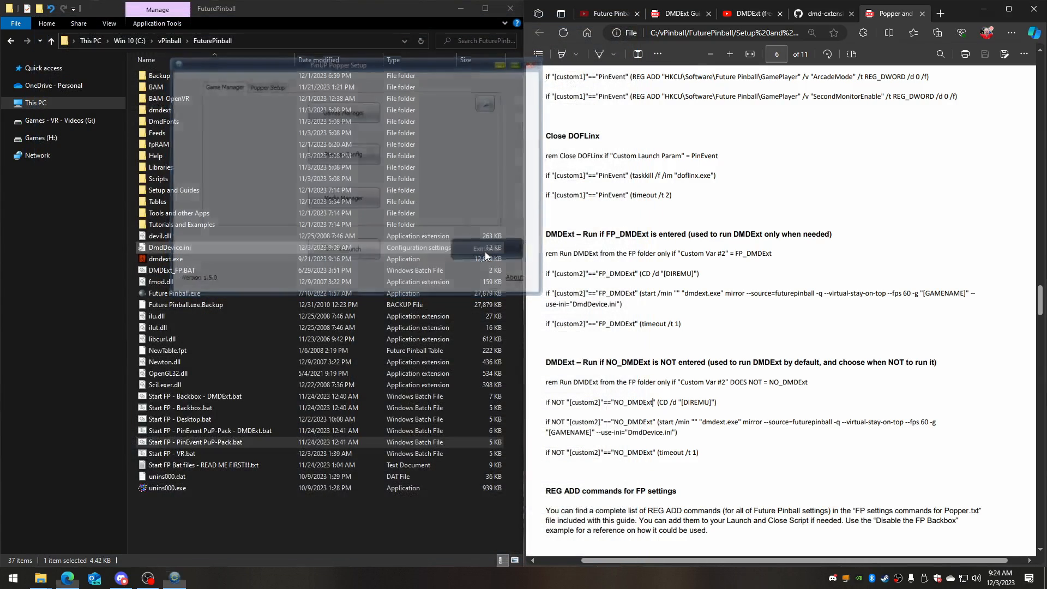
click(241, 538)
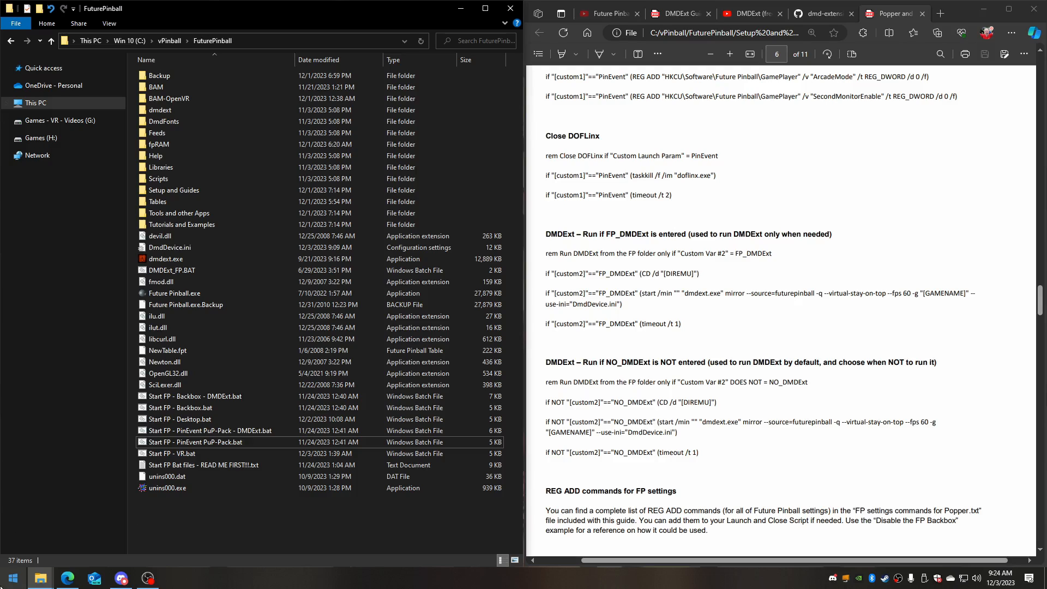
Minimize the FuturePinball folder and the browser, and launch PinUpMenu.
click(4, 584)
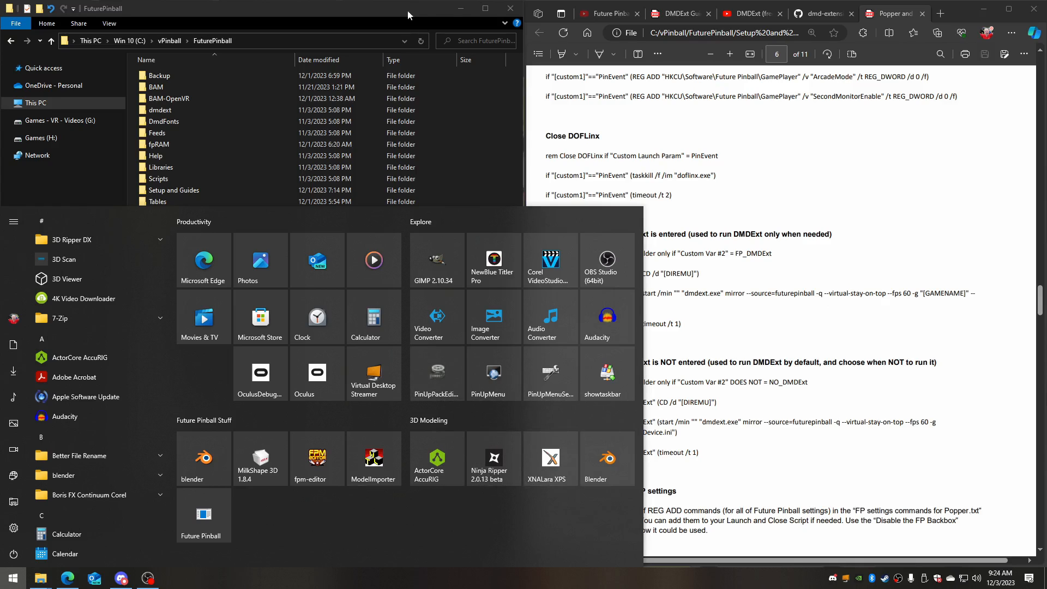
click(461, 8)
click(1009, 9)
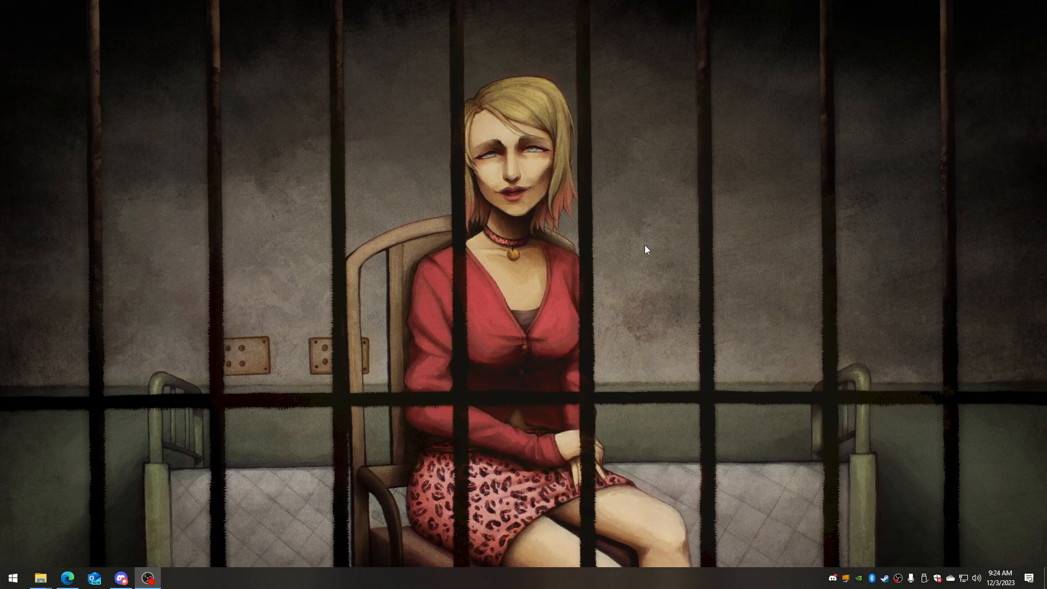
key(super)
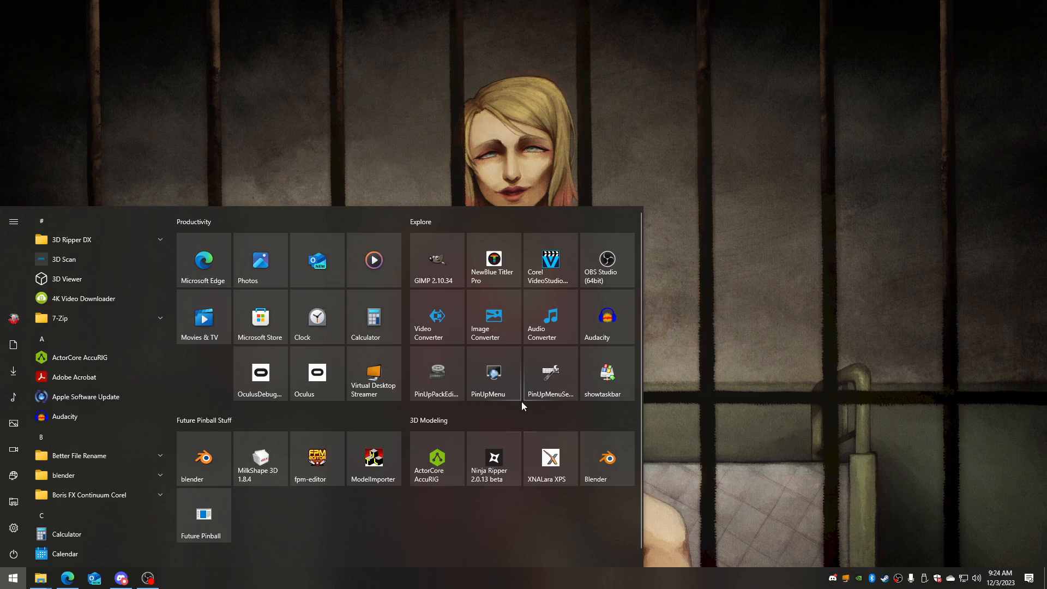
click(494, 376)
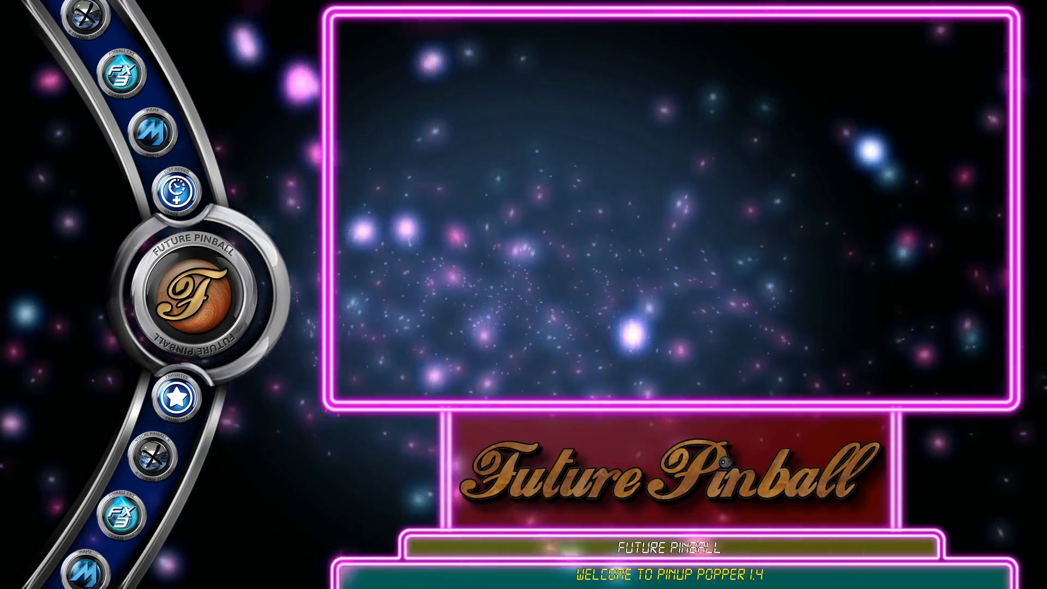
Open the Future Pinball list in Popper, select Retroflair - BAM Edition, and play the game.
key(Shift_L)
key(Shift_R)
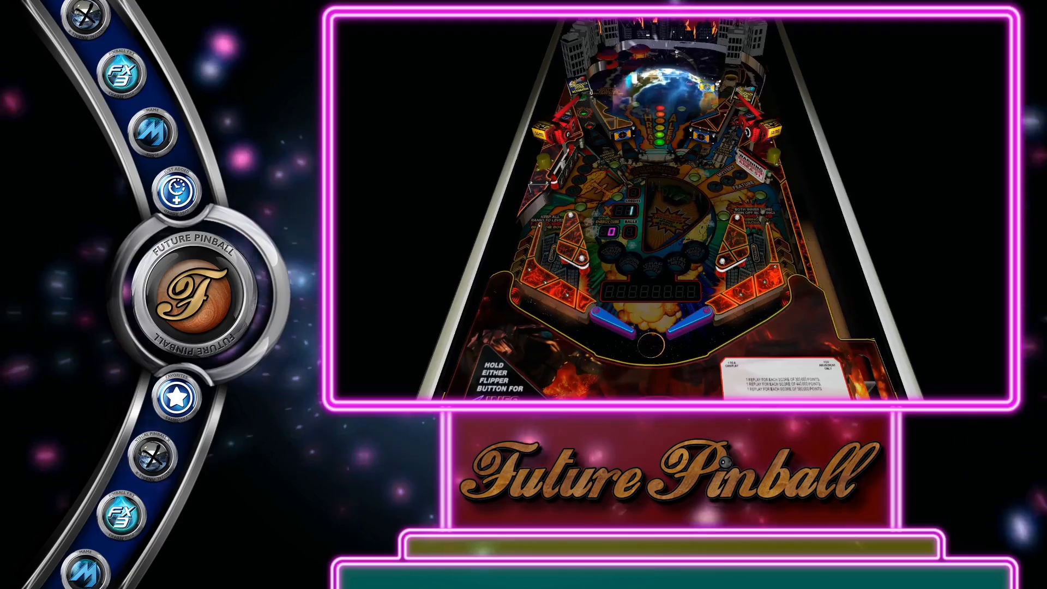
key(Return)
key(Shift_L)
key(Shift_L)
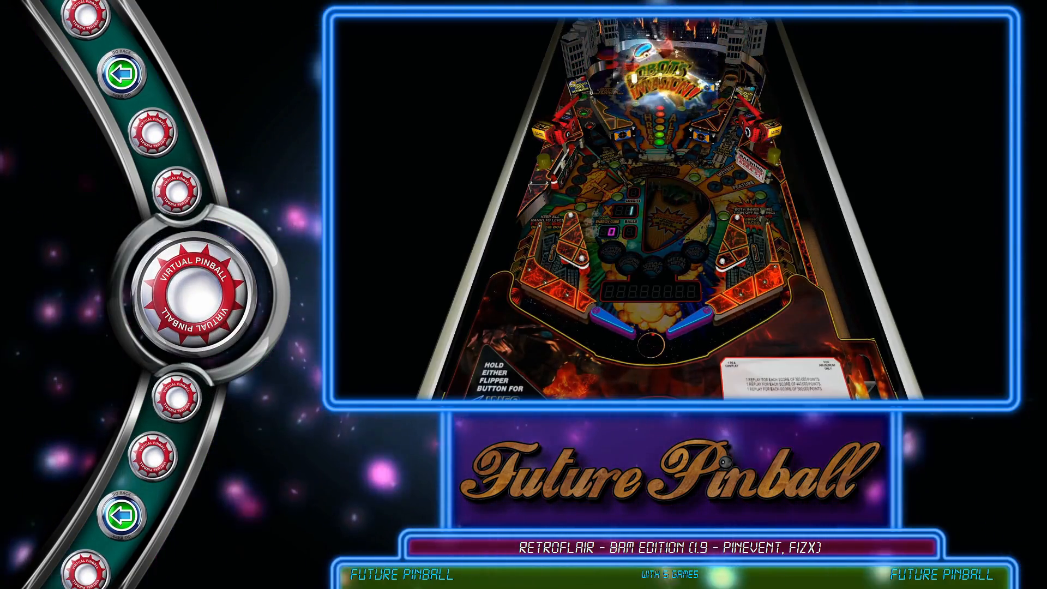
key(Shift_L)
key(Return)
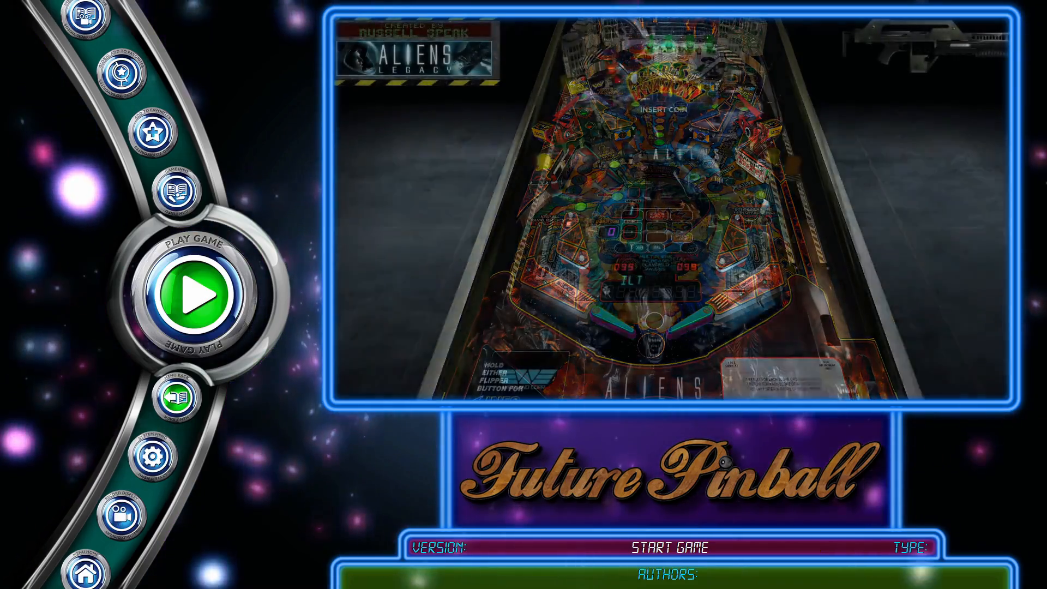
key(Return)
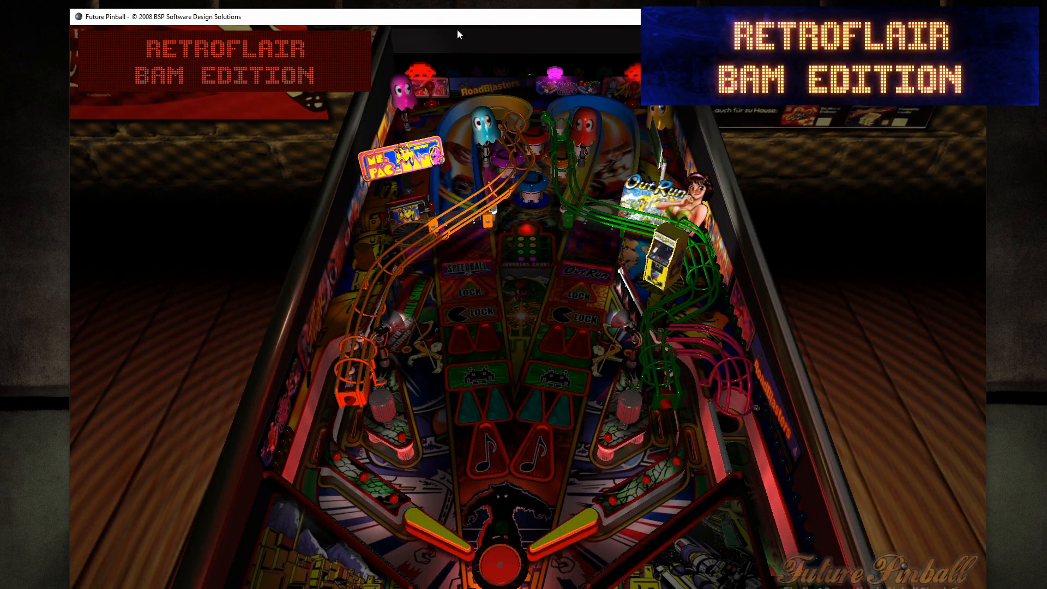
Lower the music volume of the running Retroflair table.
key(minus)
key(minus)
key(minus)
key(9)
key(9)
key(9)
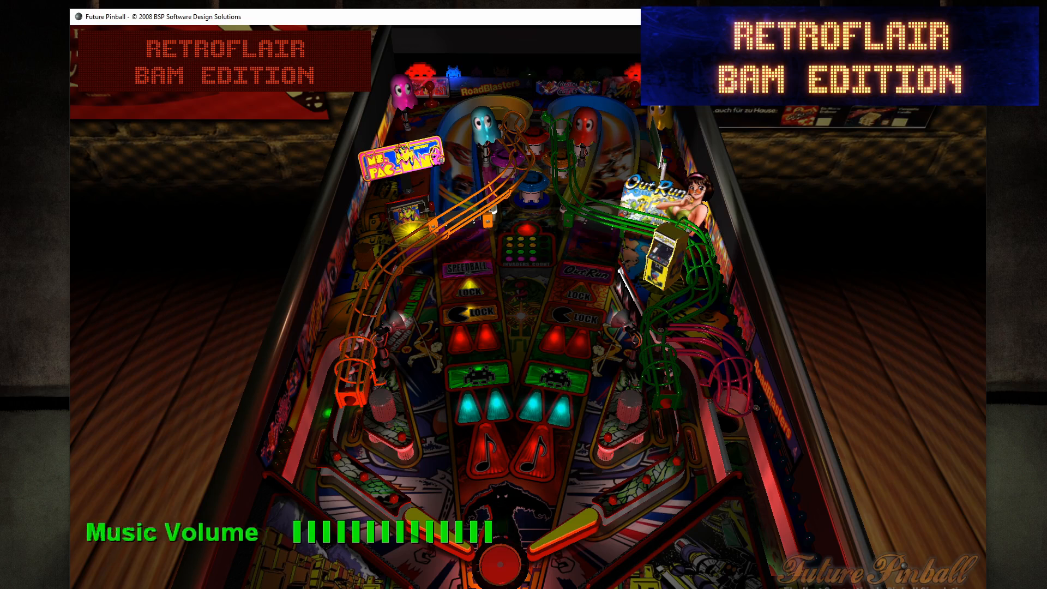
key(minus)
key(minus)
key(minus)
key(minus)
key(minus)
key(minus)
key(minus)
key(minus)
key(minus)
key(minus)
key(minus)
key(minus)
key(minus)
key(minus)
key(minus)
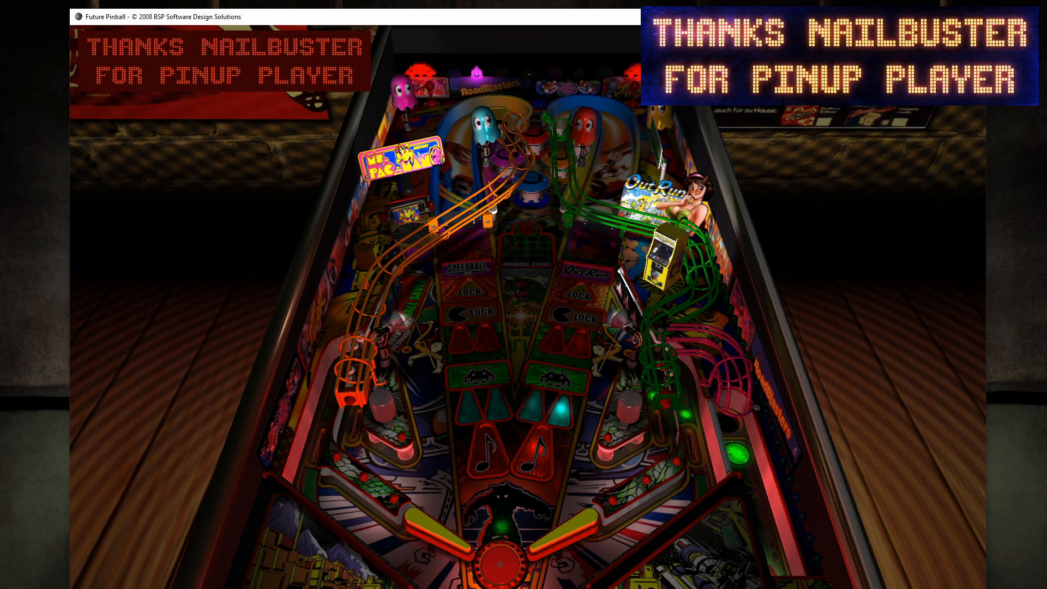
Start a one-player game on Retroflair and play the ball with the flippers to test the DMDExt score display.
key(1)
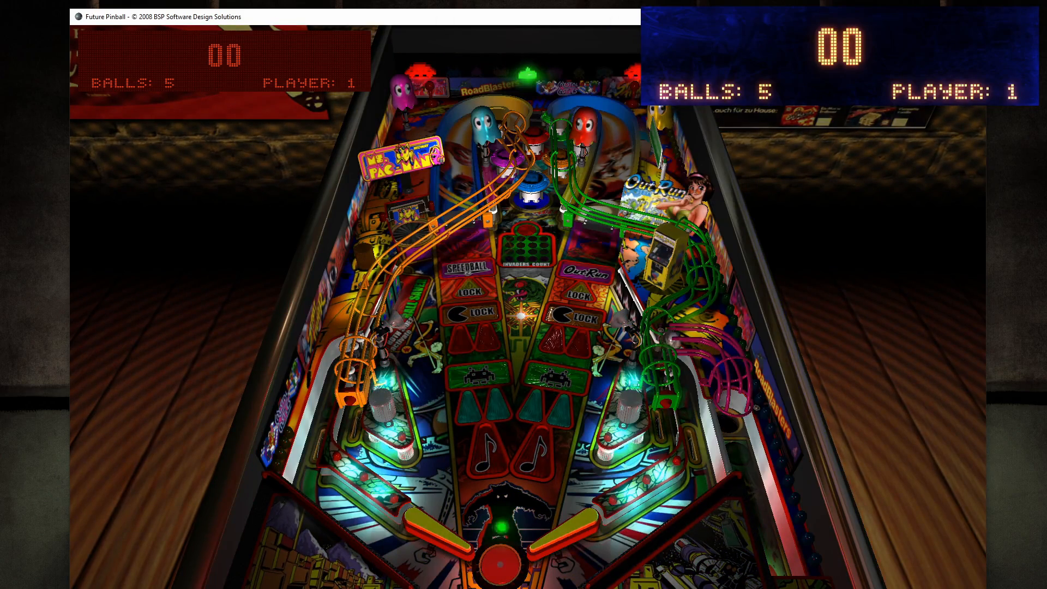
key(Shift_R)
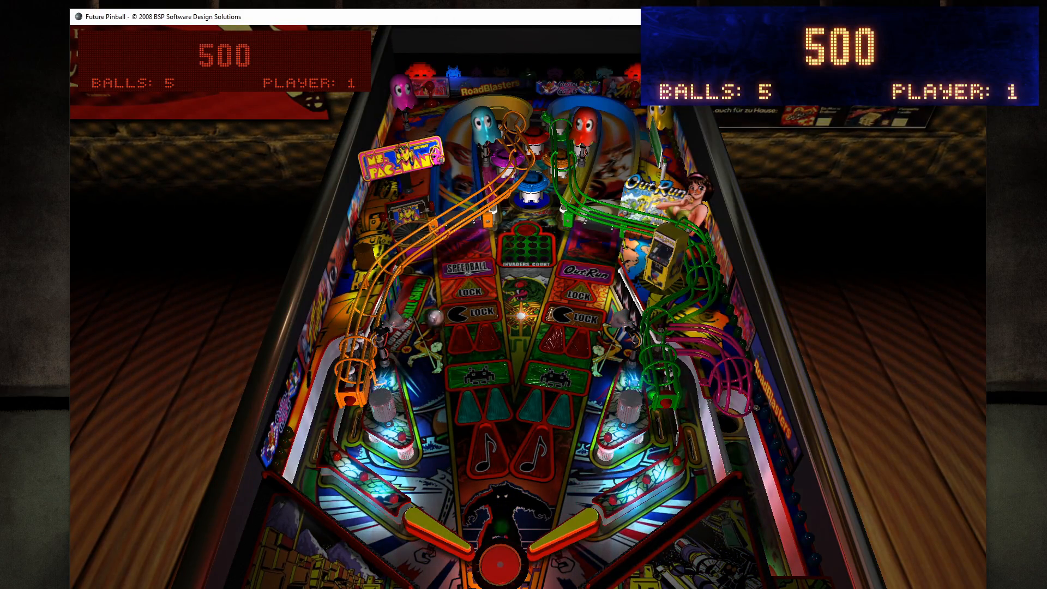
key(Shift_L)
key(Shift_R)
key(Shift_R)
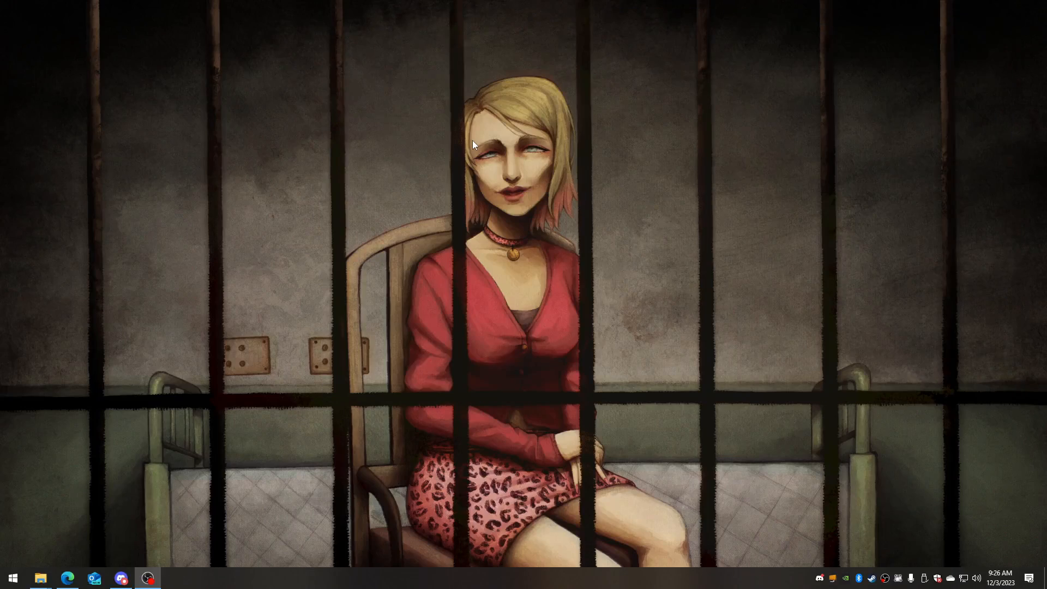
Restore the FuturePinball folder window and the browser with the Popper guide side by side.
click(42, 578)
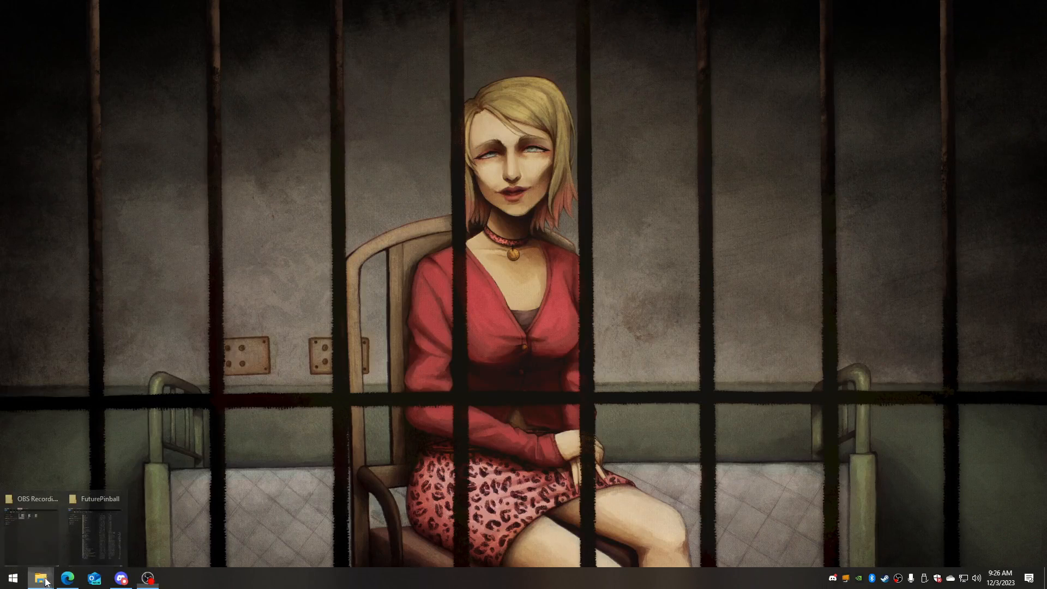
click(102, 545)
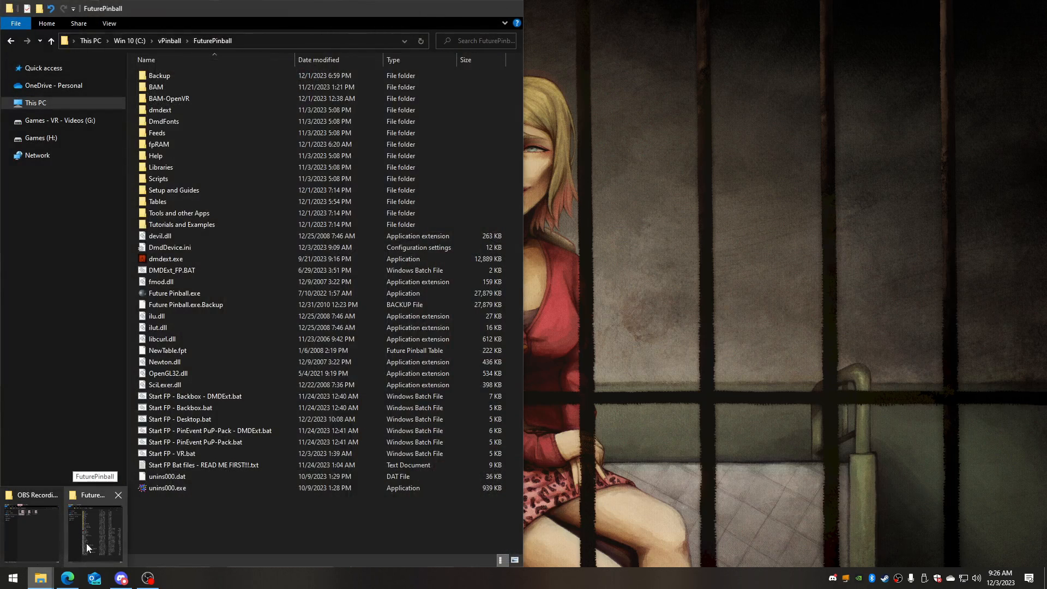
click(86, 544)
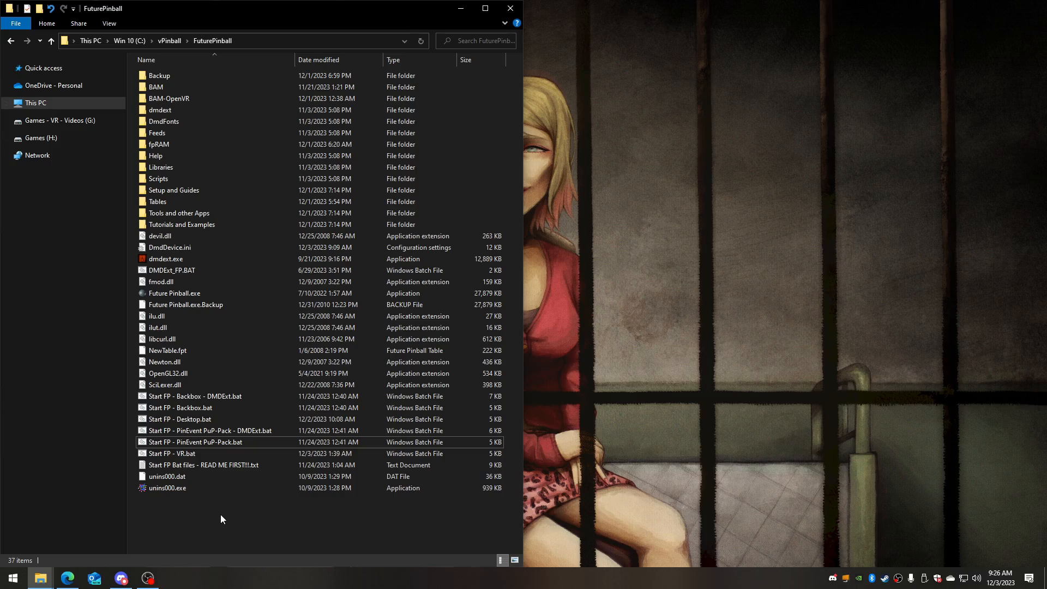
click(68, 578)
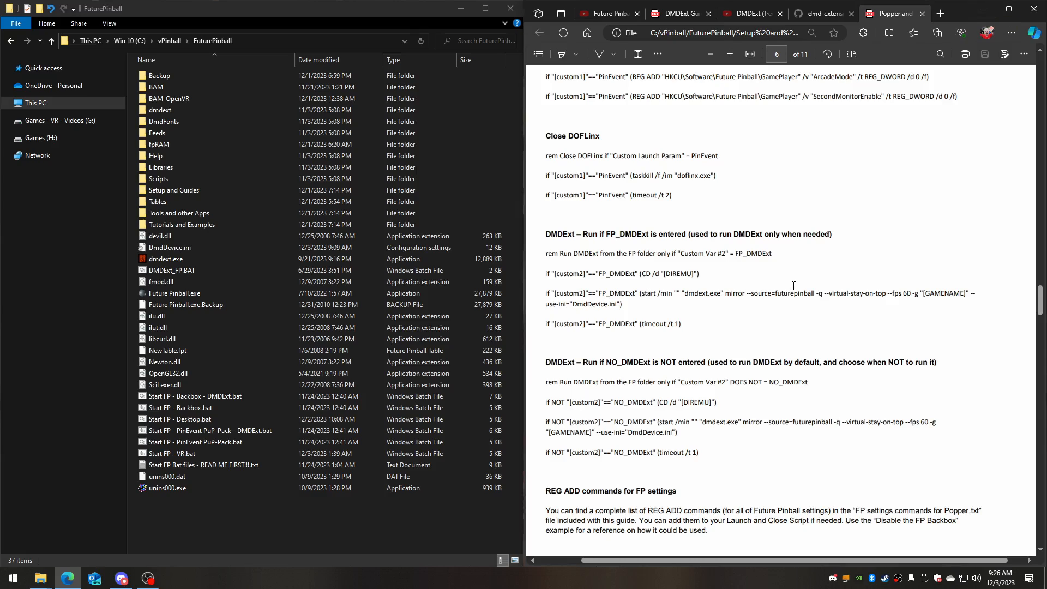
click(260, 539)
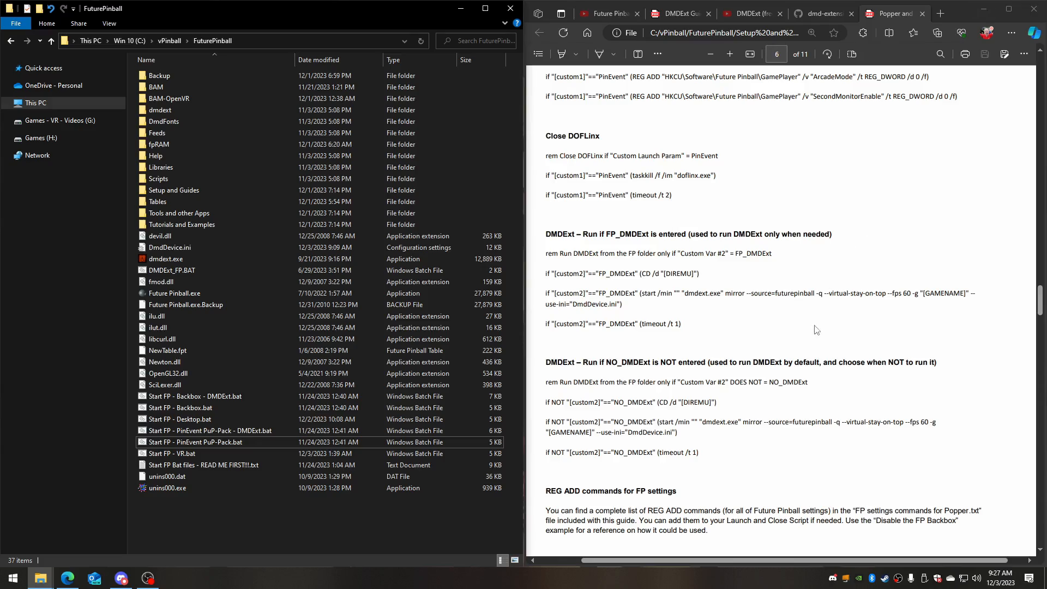
Review the Popper guide's Games Manager section, including its Keep Displays ON and Custom Var #2 example.
scroll(813, 318, down, 15)
scroll(813, 319, down, 12)
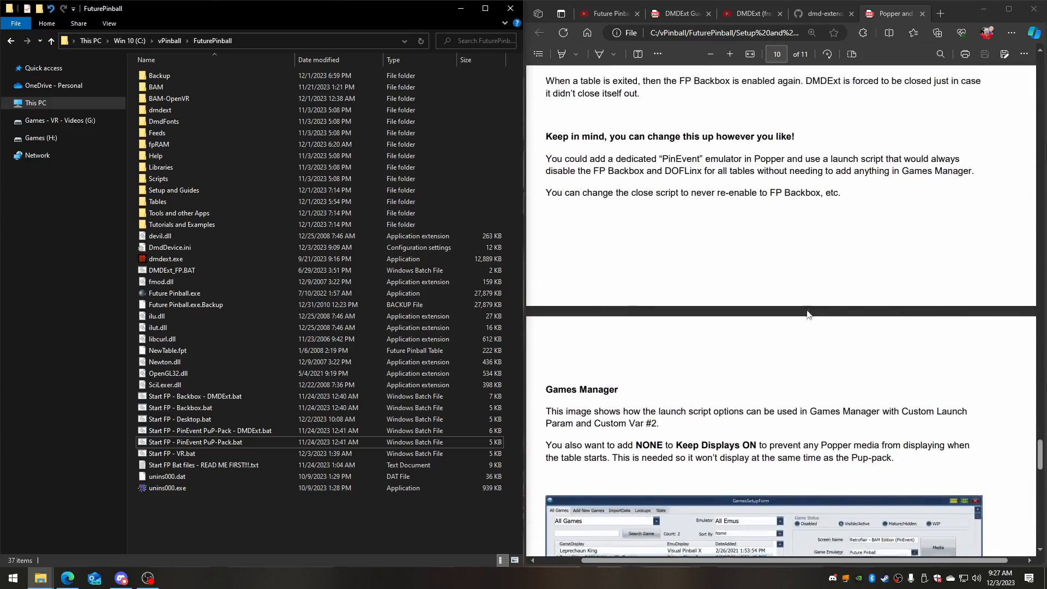
scroll(804, 306, down, 3)
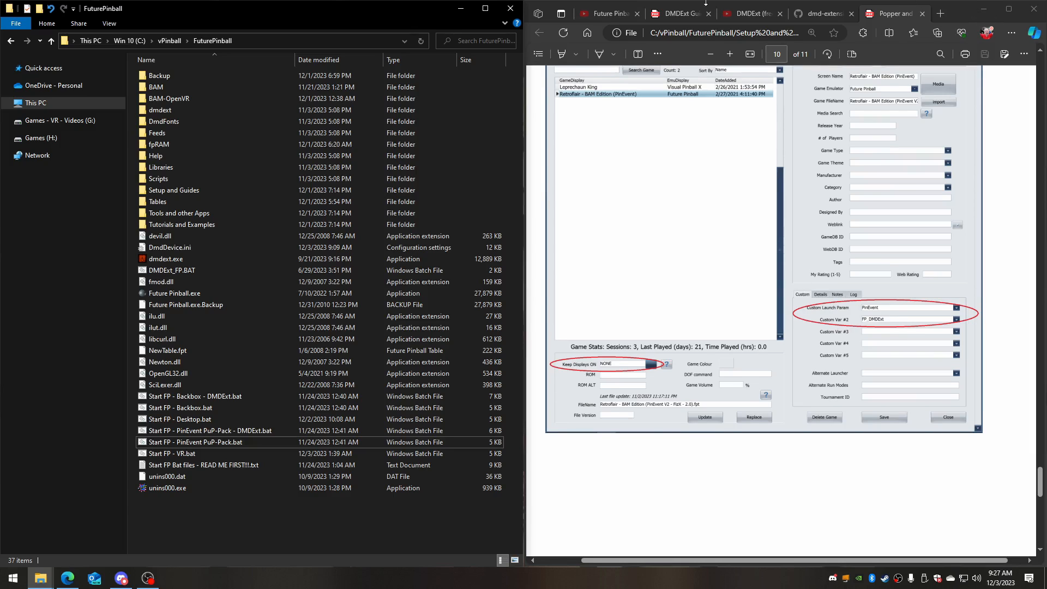
Switch to the DMDExt guide and review its DMD mirroring notes, FAQ, DmdDevice.ini, styles and Future Pinball usage sections.
click(682, 14)
scroll(764, 319, down, 15)
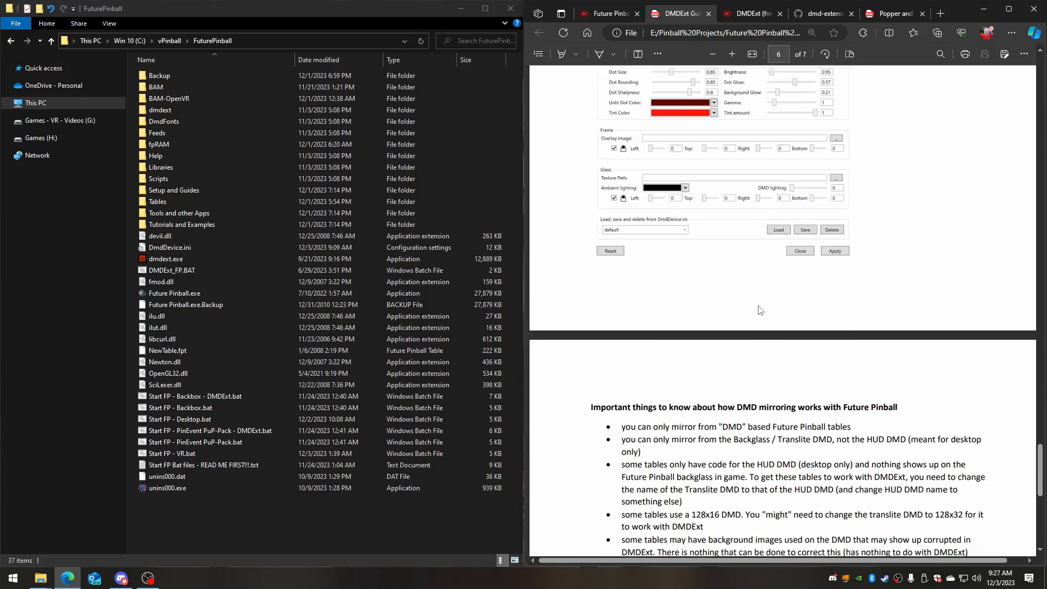
scroll(761, 311, down, 3)
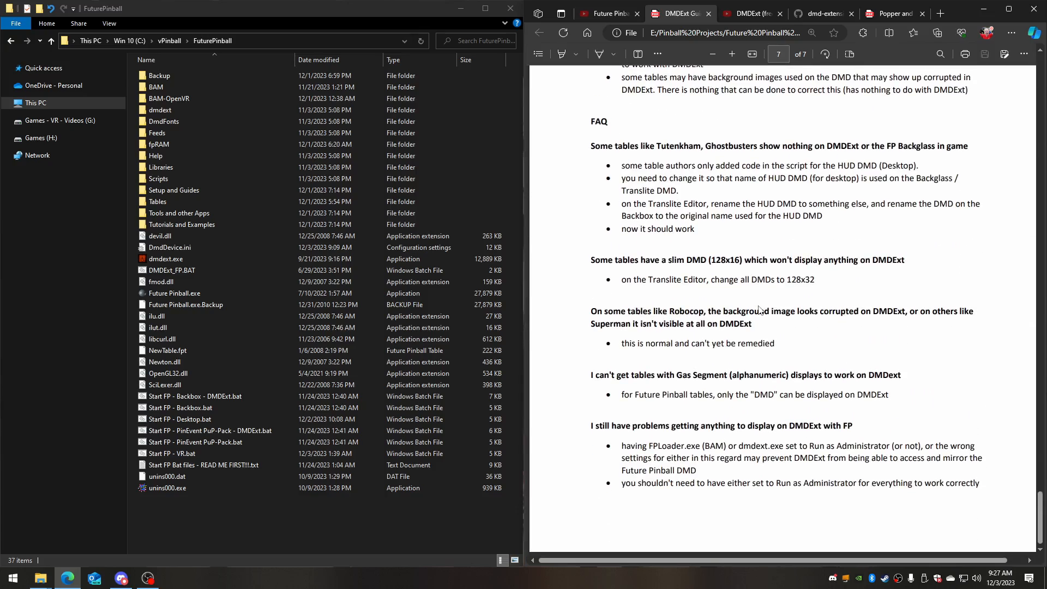
scroll(709, 251, up, 4)
scroll(654, 191, down, 2)
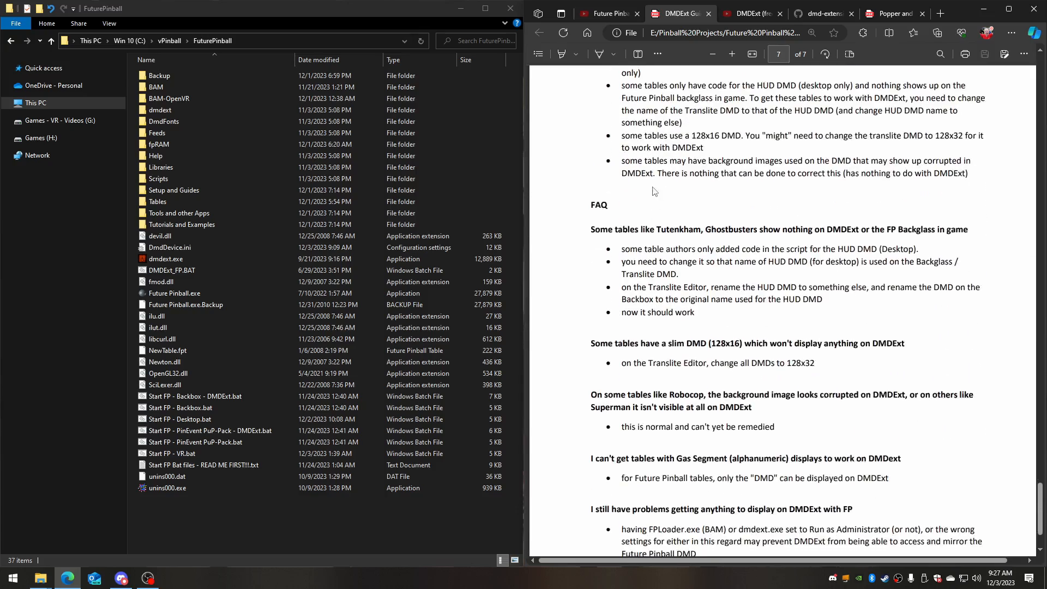
scroll(706, 268, down, 2)
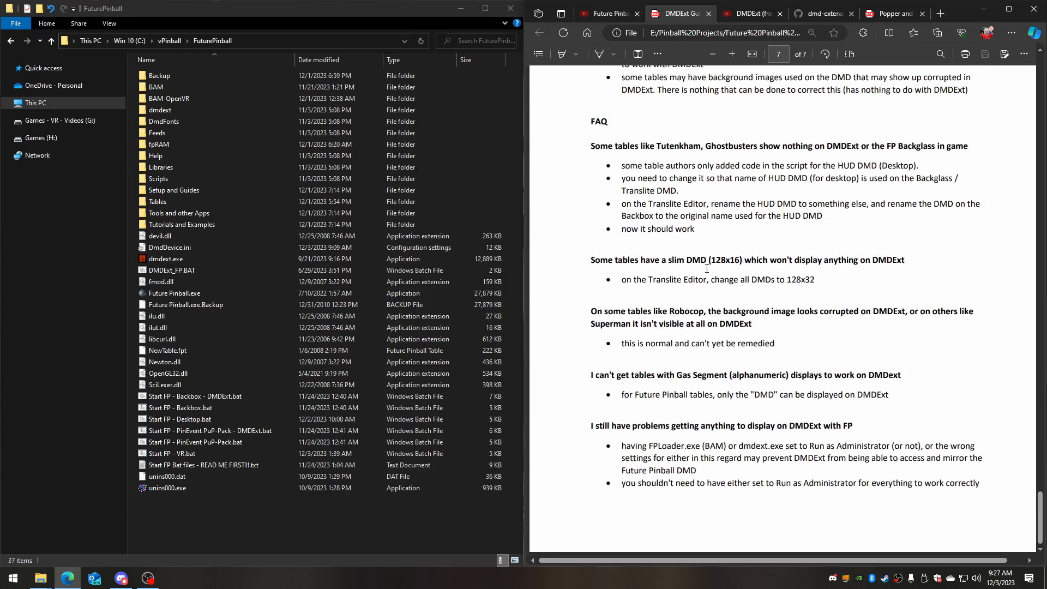
scroll(725, 311, up, 15)
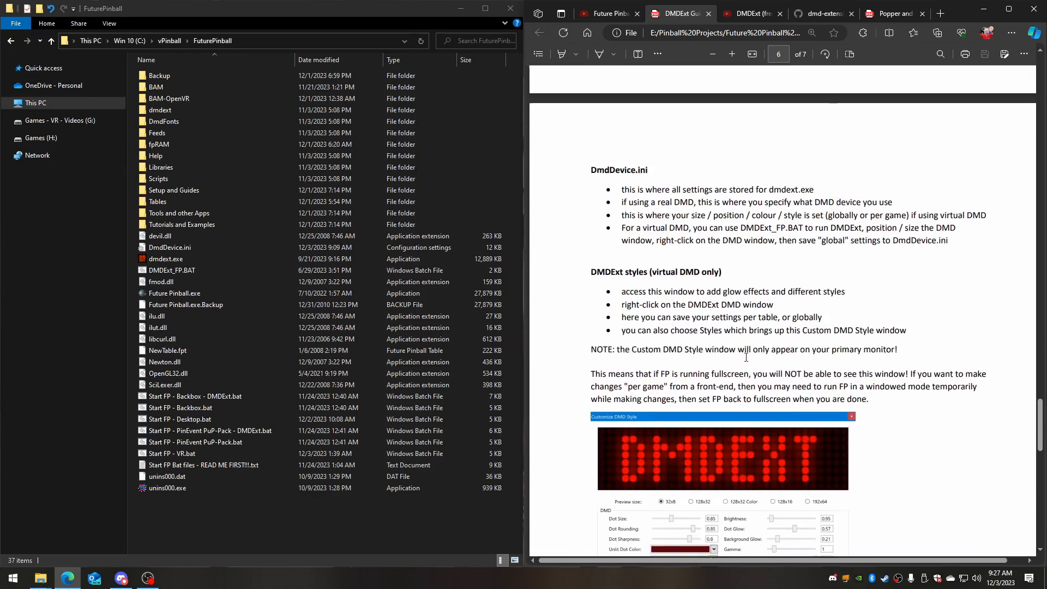
scroll(746, 357, up, 15)
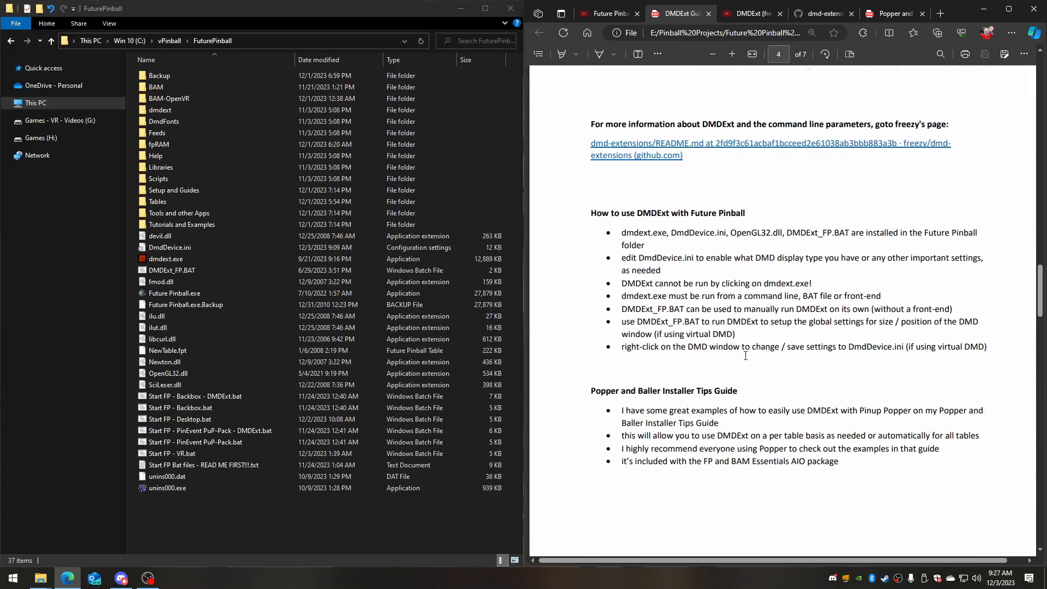
Review the DMDExt guide's introduction, video links, features and required files, and skim its usage, launch script and DmdDevice.ini sections through to the FAQ.
scroll(746, 356, up, 5)
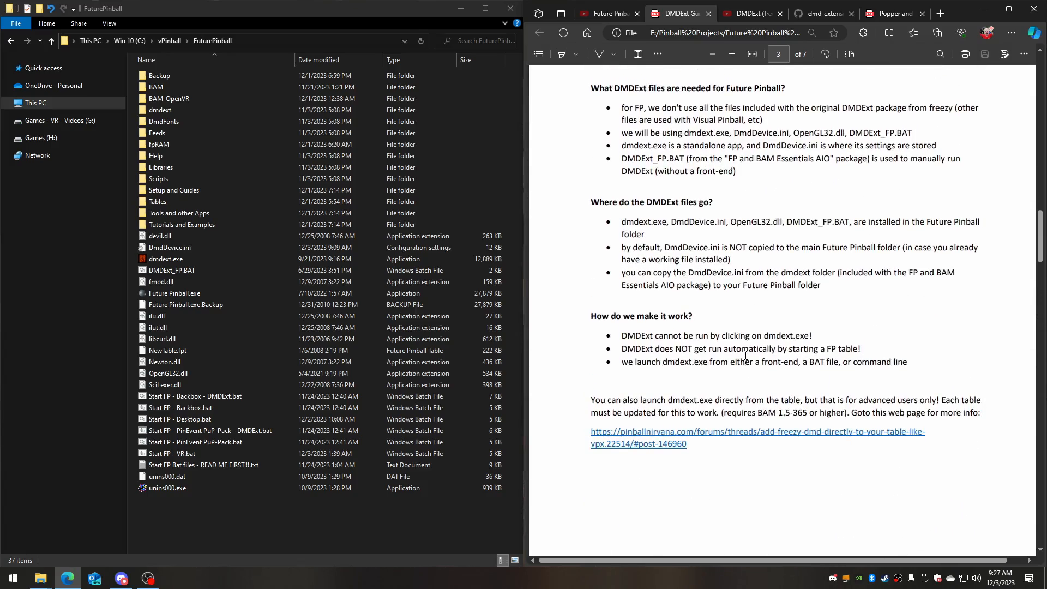
scroll(673, 439, up, 10)
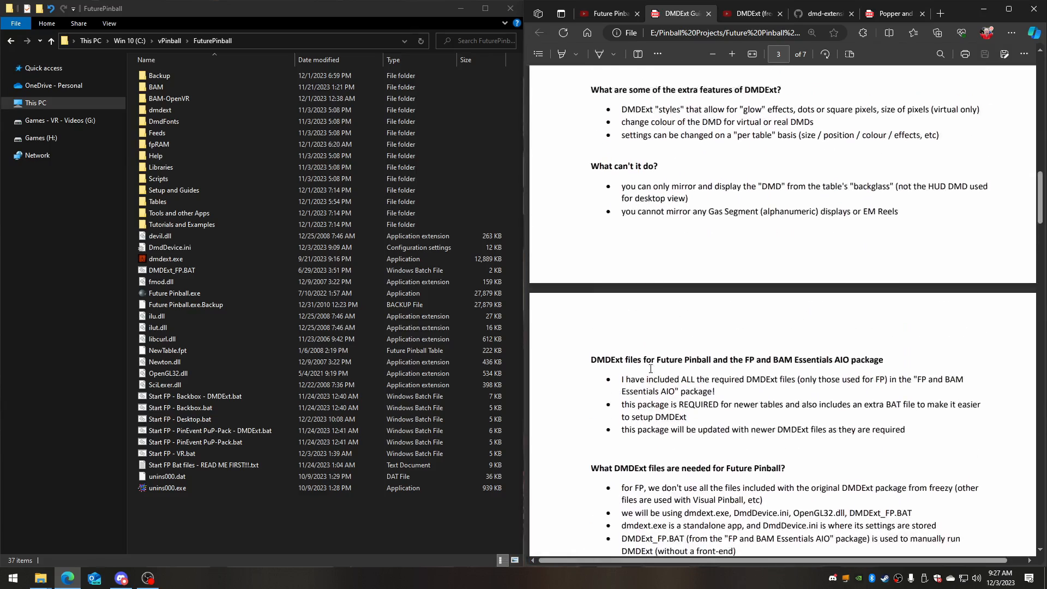
scroll(650, 373, up, 6)
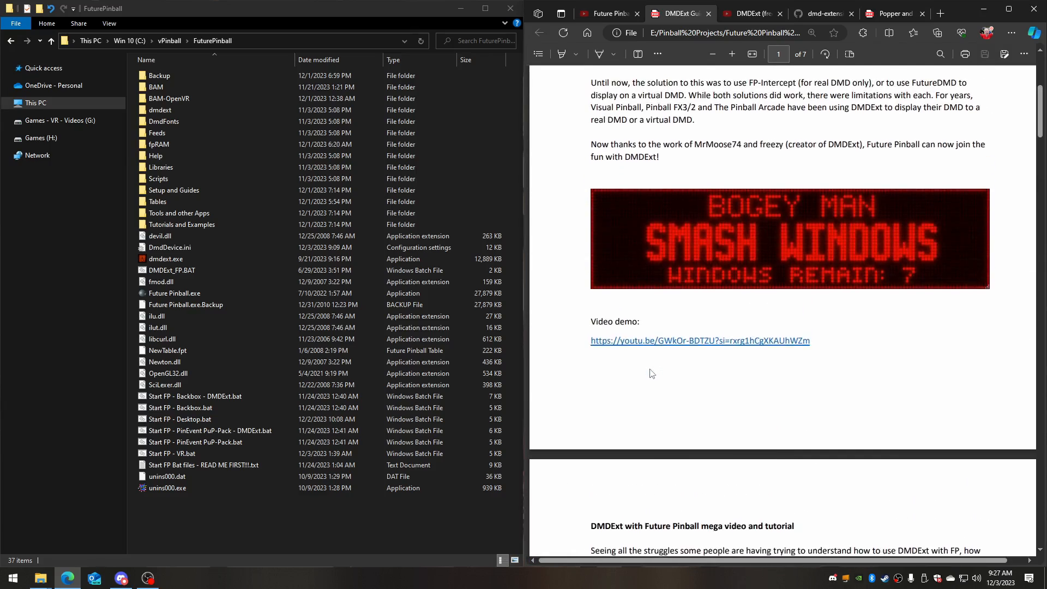
scroll(650, 373, down, 7)
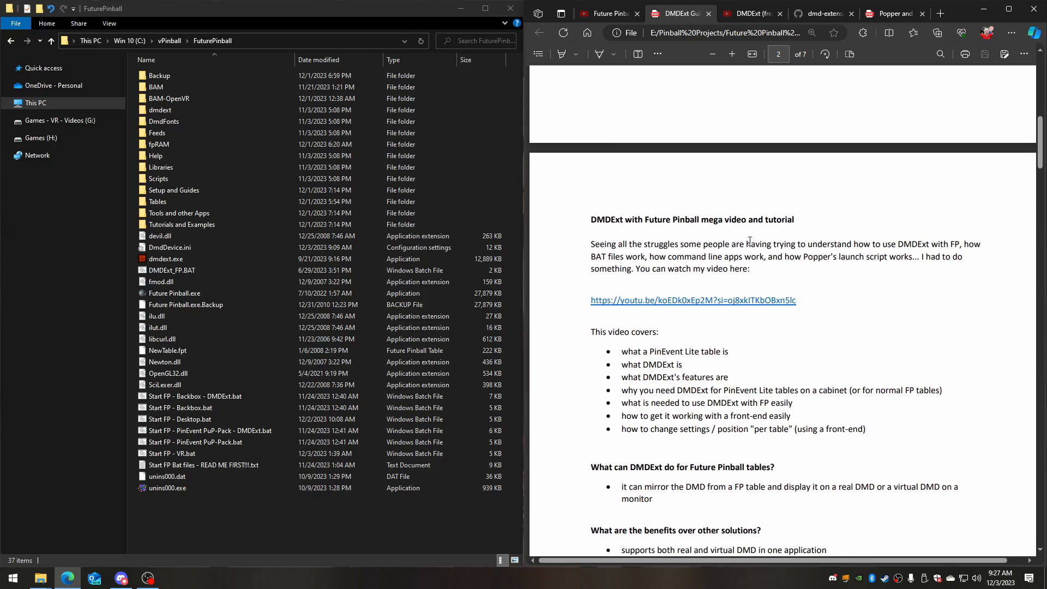
scroll(716, 295, up, 5)
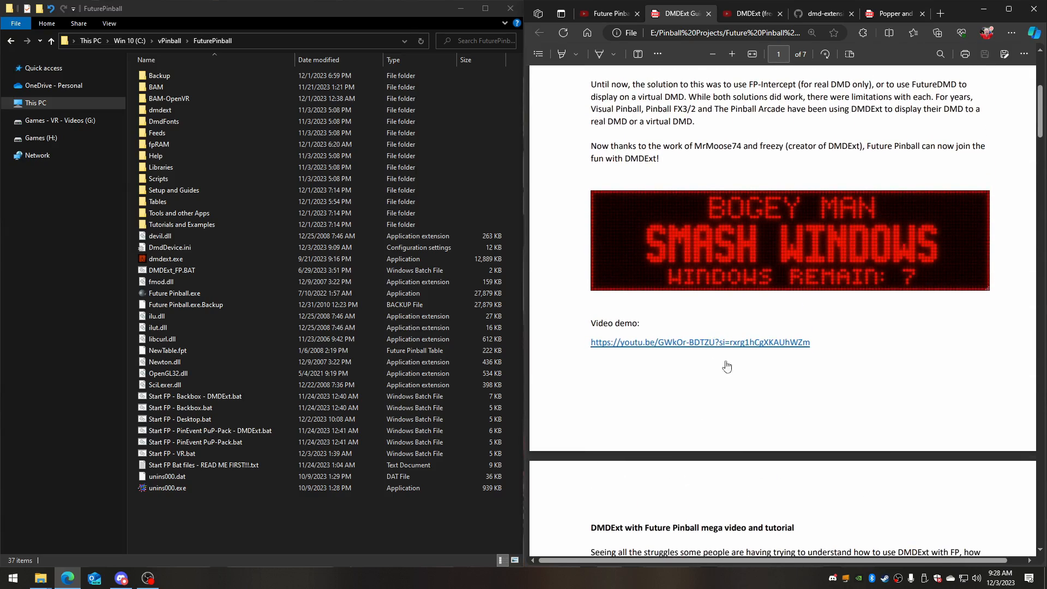
scroll(808, 338, up, 4)
scroll(712, 322, down, 8)
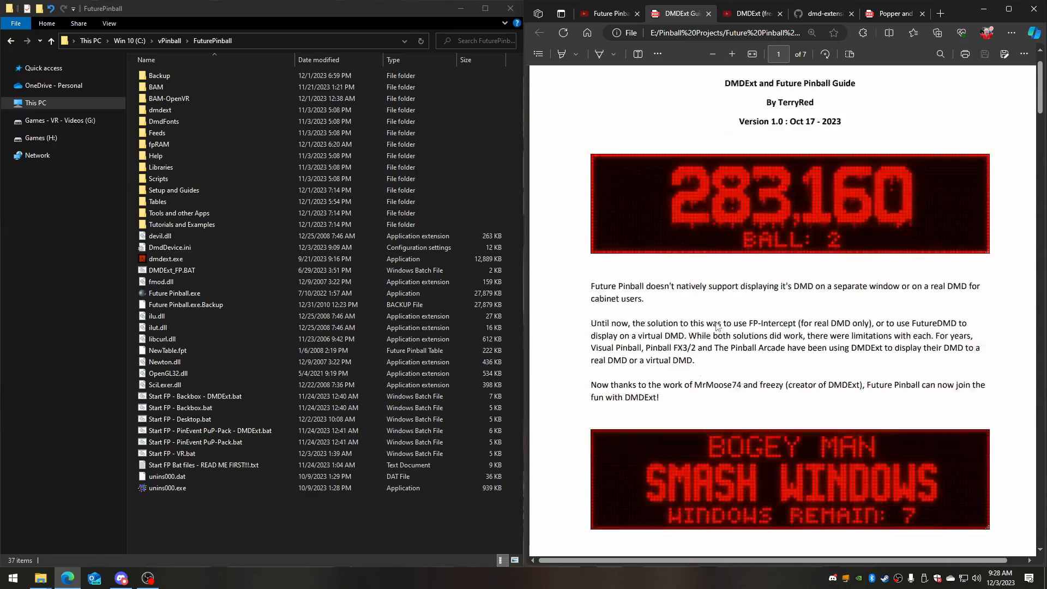
scroll(712, 322, down, 5)
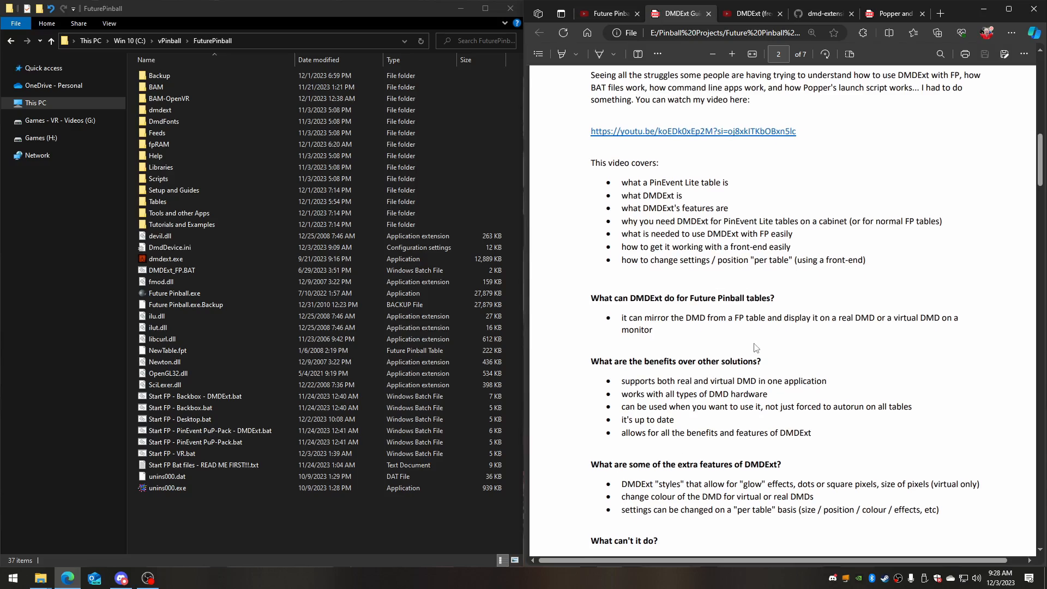
scroll(756, 347, down, 15)
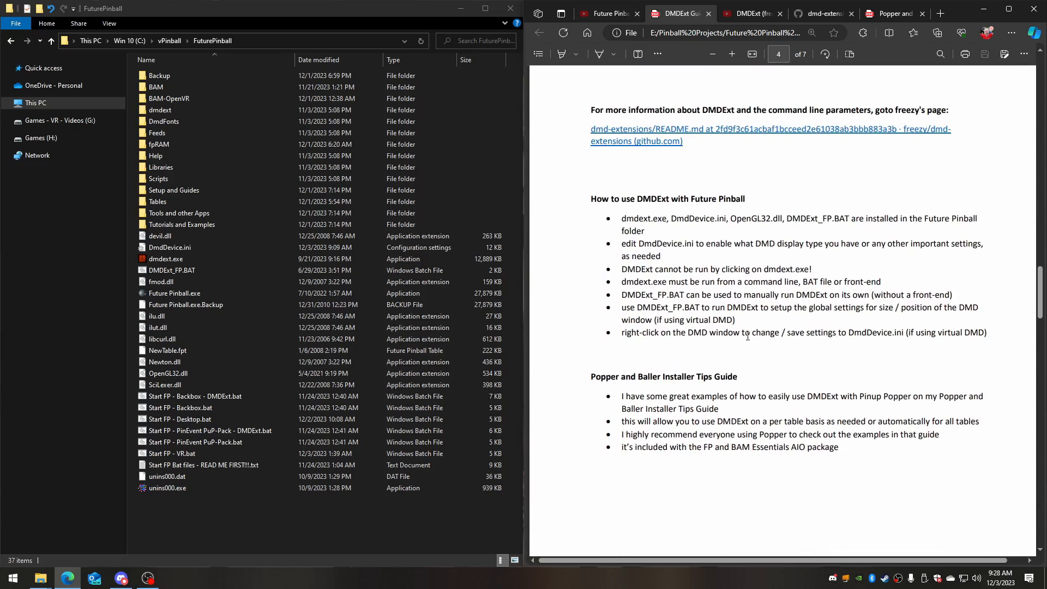
scroll(748, 336, down, 15)
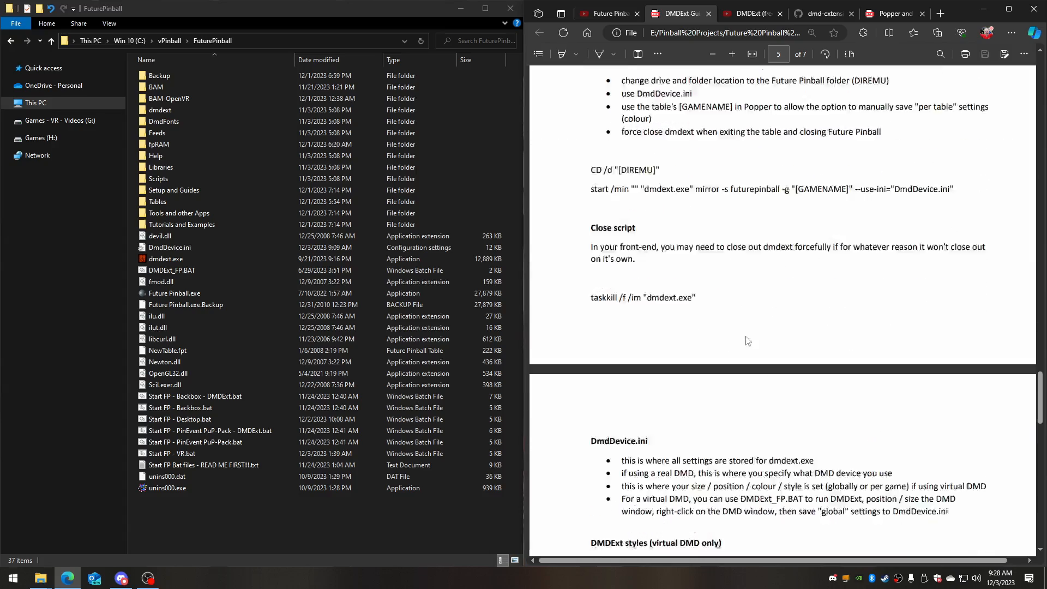
scroll(751, 344, down, 12)
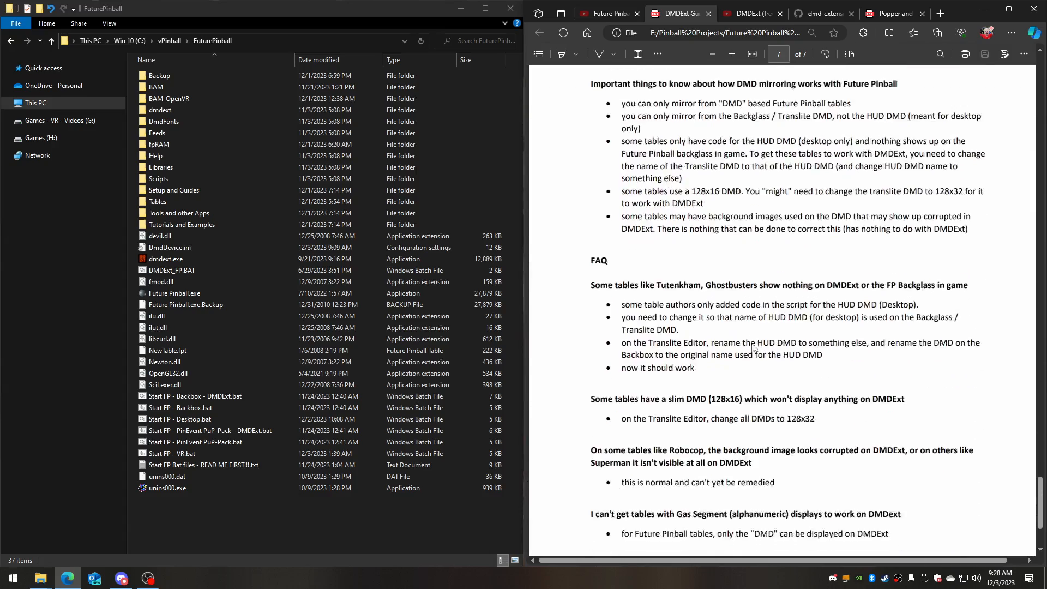